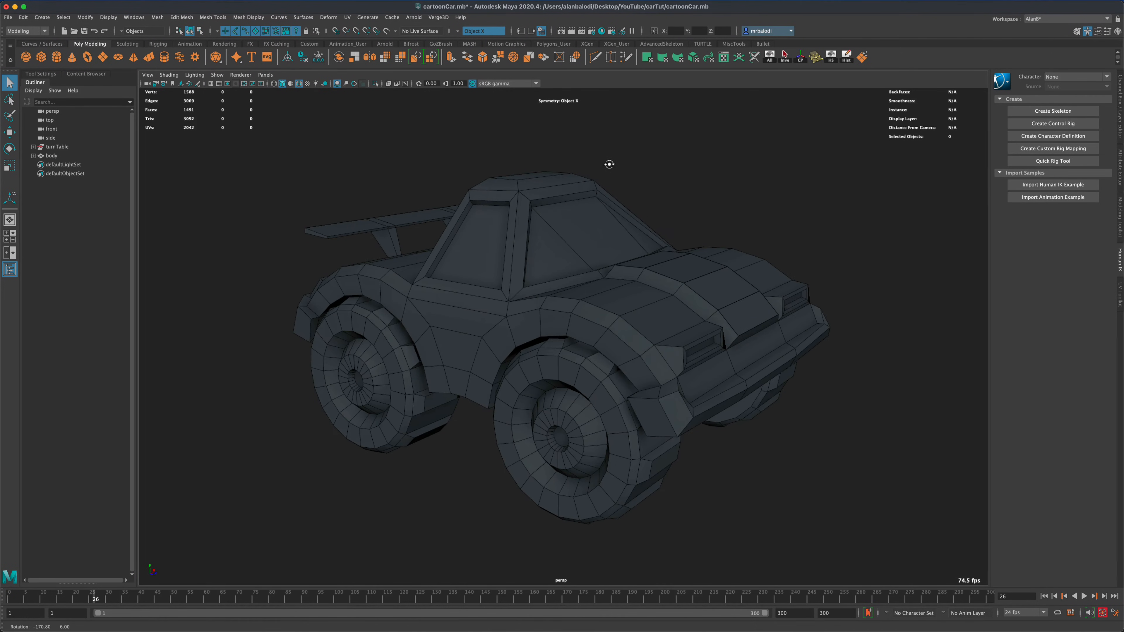
Step: Select the car's body group and open its UV layout in the UV Editor beside the model
{"action": "left_click_drag", "start_coordinate": [692, 195], "coordinate": [581, 256], "text": "alt"}
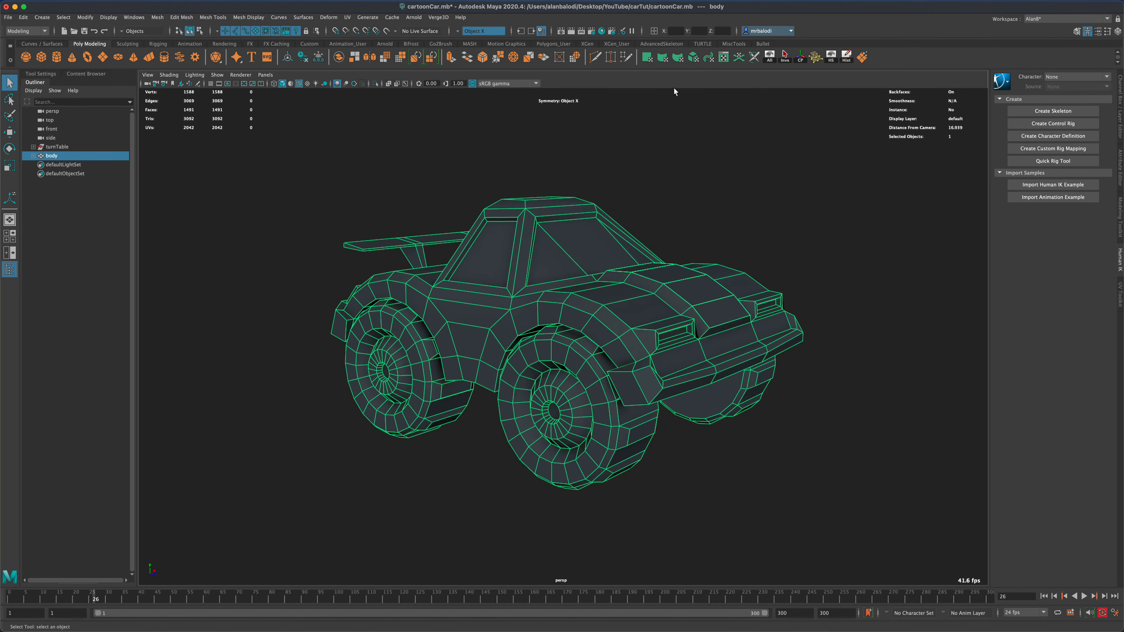
{"action": "left_click", "coordinate": [724, 57]}
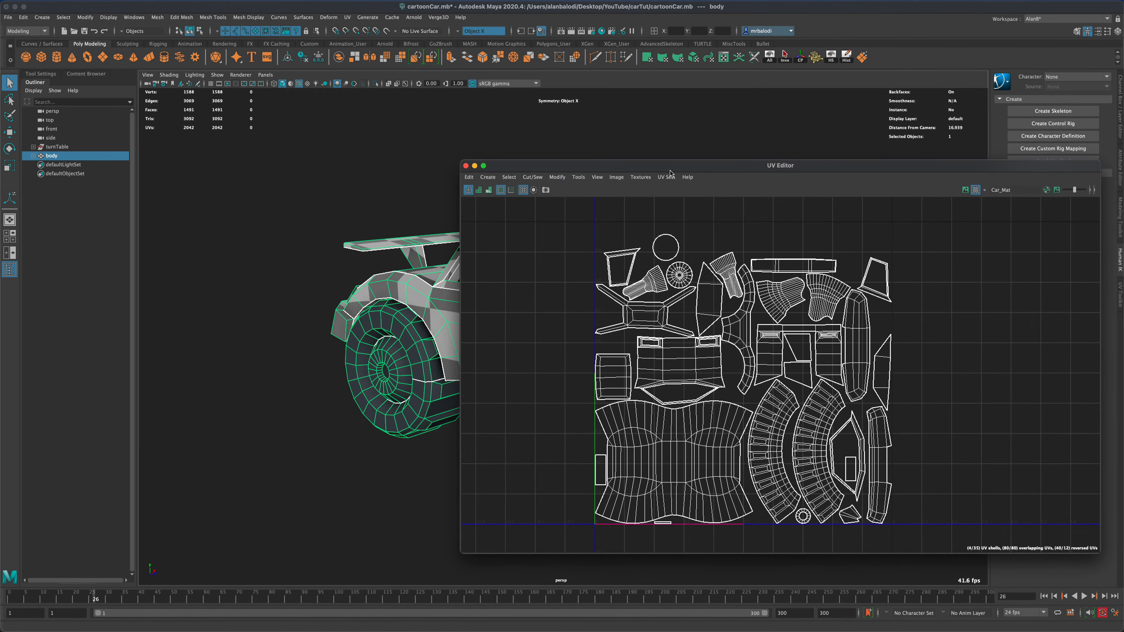
{"action": "left_click_drag", "start_coordinate": [670, 169], "coordinate": [796, 165]}
{"action": "left_click_drag", "start_coordinate": [497, 460], "coordinate": [401, 456], "text": "alt"}
{"action": "left_click_drag", "start_coordinate": [481, 451], "coordinate": [482, 435], "text": "alt"}
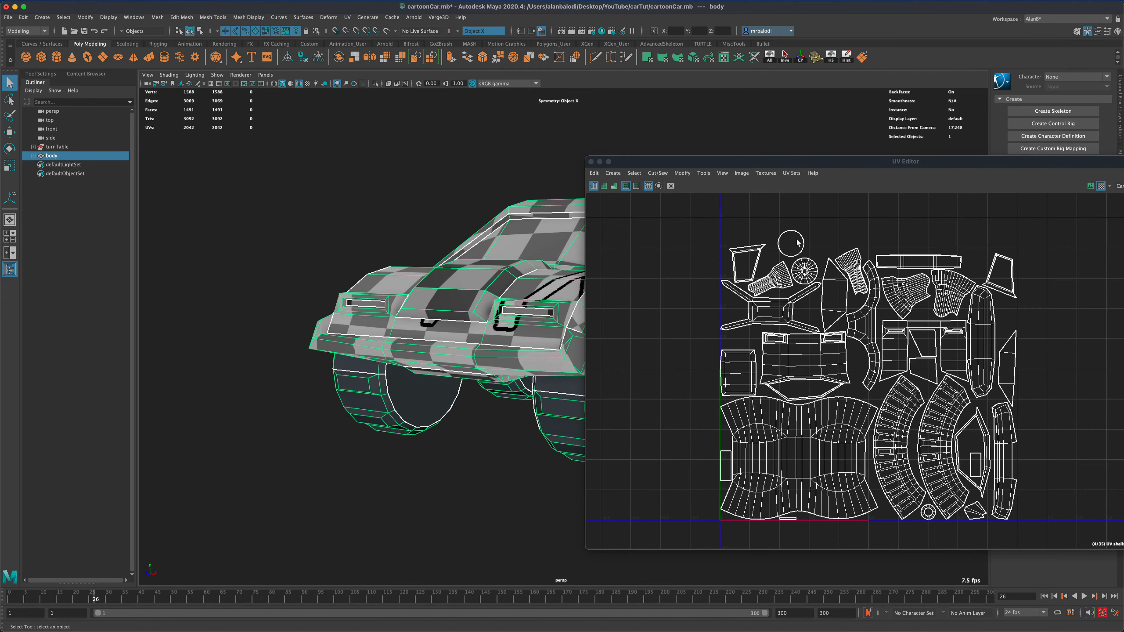
{"action": "left_click_drag", "start_coordinate": [527, 448], "coordinate": [459, 427], "text": "alt"}
{"action": "right_click_drag", "start_coordinate": [427, 377], "coordinate": [430, 401]}
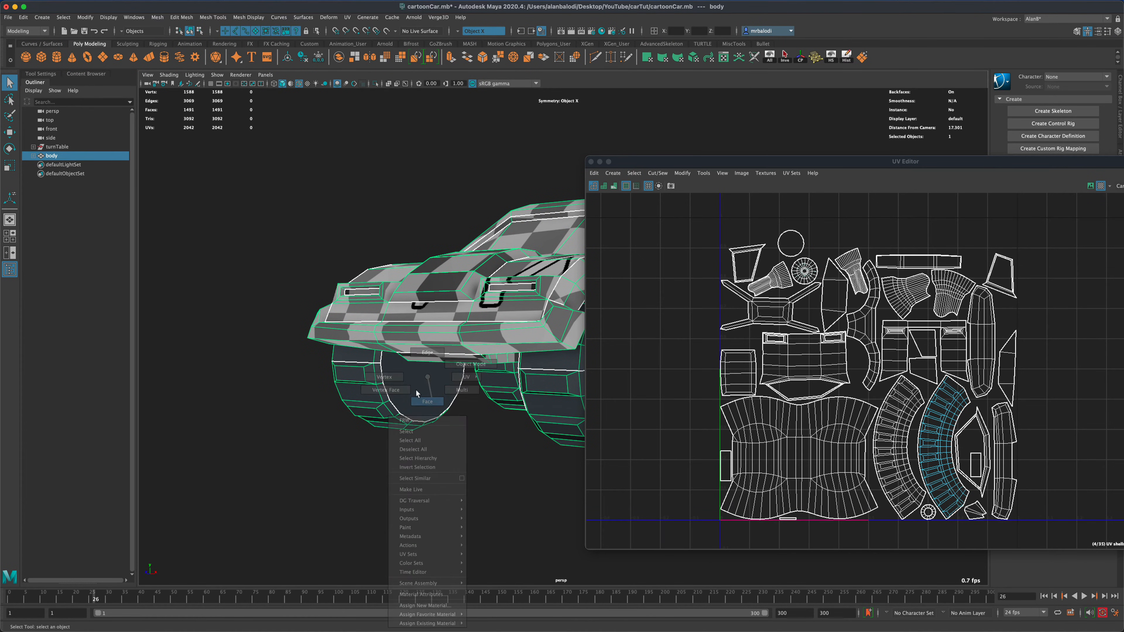
{"action": "left_click", "coordinate": [418, 384]}
{"action": "left_click", "coordinate": [516, 386], "text": "shift"}
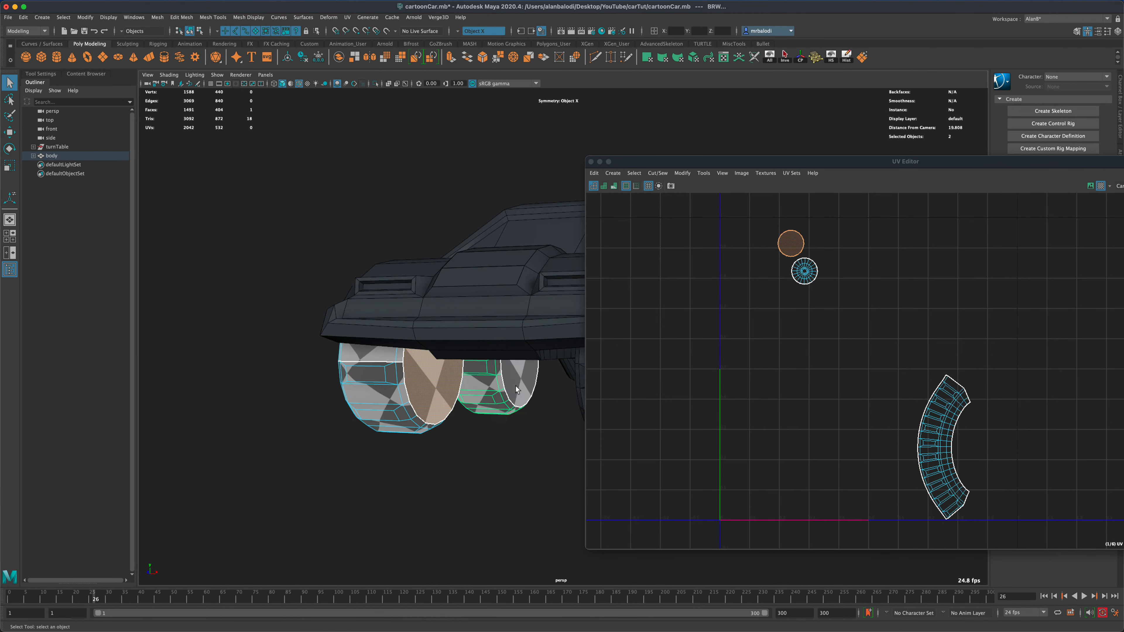
{"action": "scroll", "coordinate": [492, 454], "scroll_direction": "down", "scroll_amount": 3}
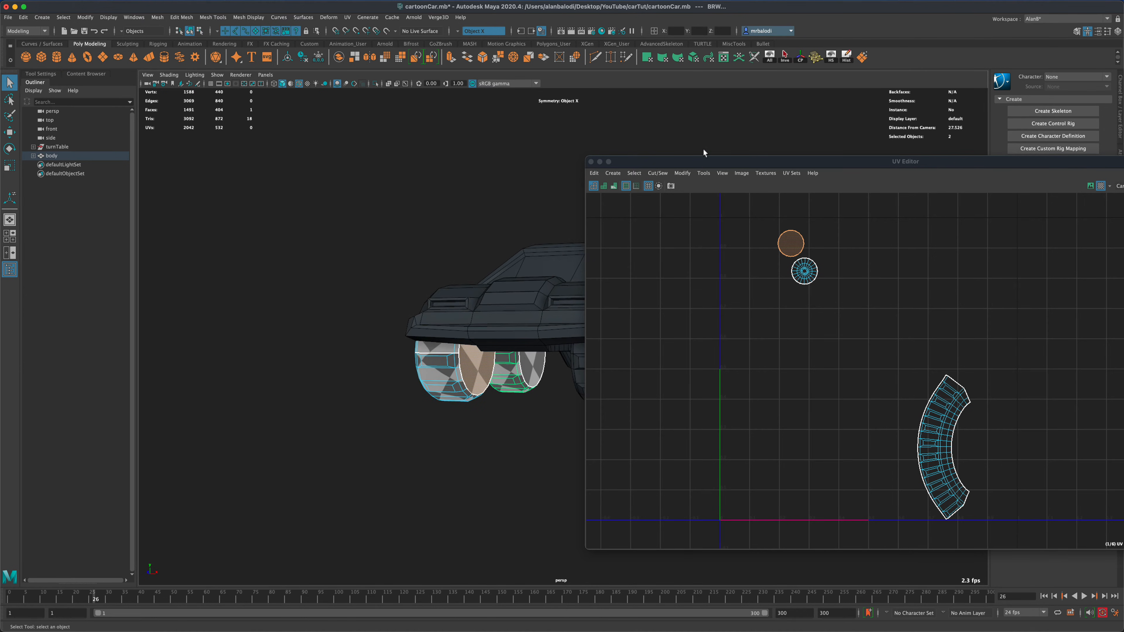
Step: Put all car meshes into face mode and select the flat inner faces of all four wheels
{"action": "left_click_drag", "start_coordinate": [699, 163], "coordinate": [856, 175]}
{"action": "right_click_drag", "start_coordinate": [526, 309], "coordinate": [556, 296]}
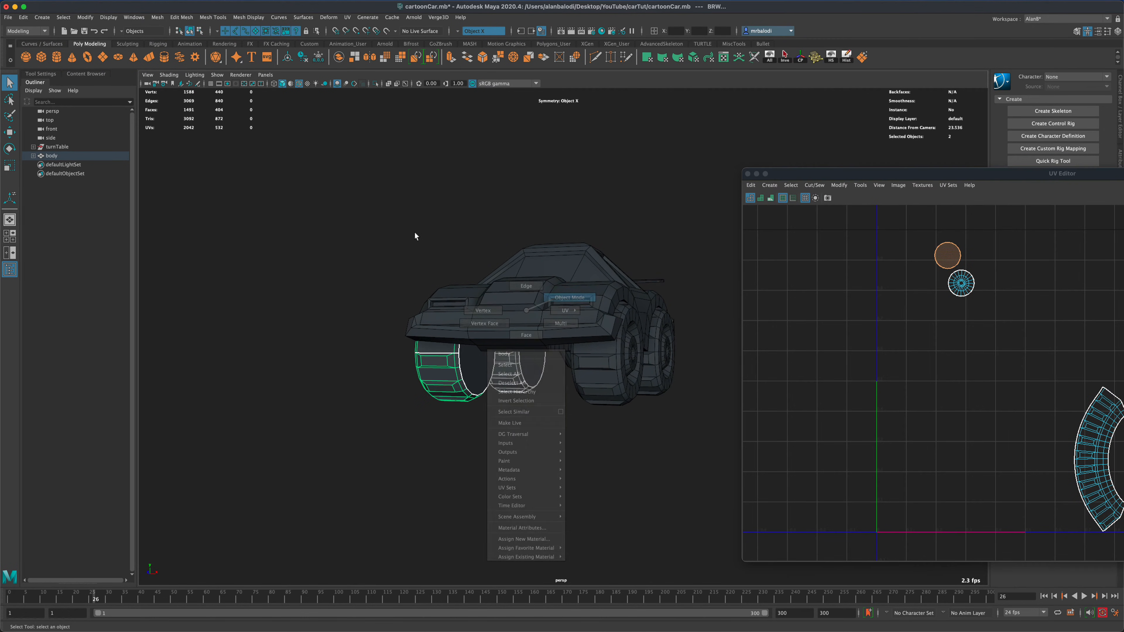
{"action": "left_click_drag", "start_coordinate": [387, 207], "coordinate": [755, 457]}
{"action": "right_click_drag", "start_coordinate": [536, 334], "coordinate": [539, 363]}
{"action": "left_click", "coordinate": [476, 368]}
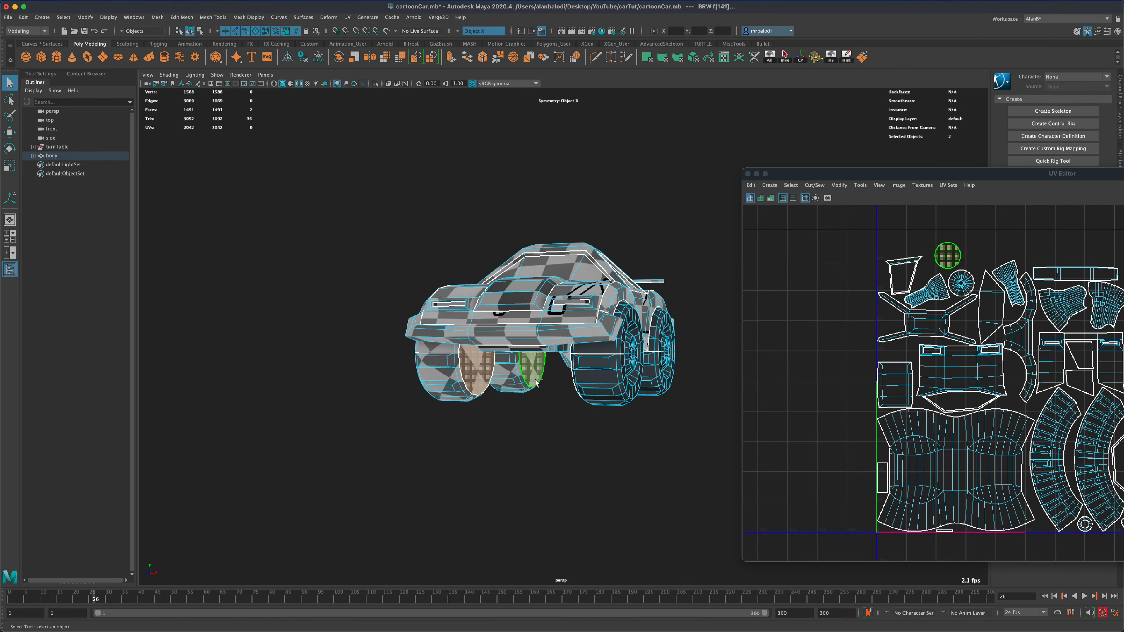
{"action": "left_click_drag", "start_coordinate": [509, 457], "coordinate": [616, 458], "text": "alt"}
{"action": "left_click", "coordinate": [640, 385], "text": "shift"}
{"action": "left_click", "coordinate": [603, 379], "text": "shift"}
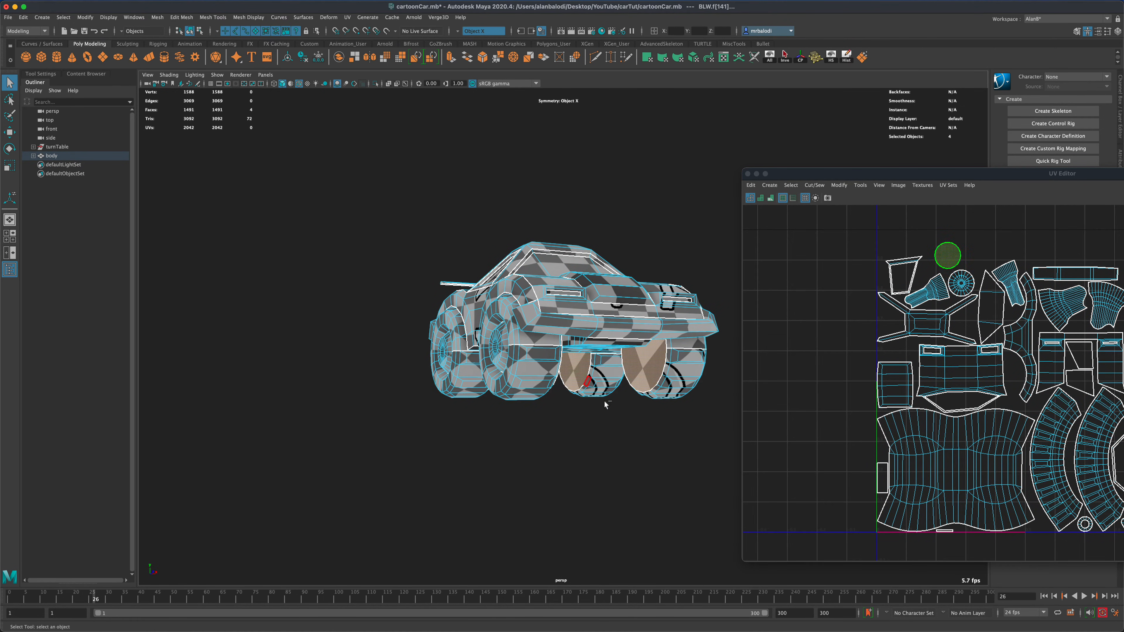
Step: Examine the stacked circular UV shell of the four inner wheel faces in the UV Editor and on the car
{"action": "left_click_drag", "start_coordinate": [663, 487], "coordinate": [618, 435], "text": "alt"}
{"action": "left_click_drag", "start_coordinate": [864, 173], "coordinate": [474, 157]}
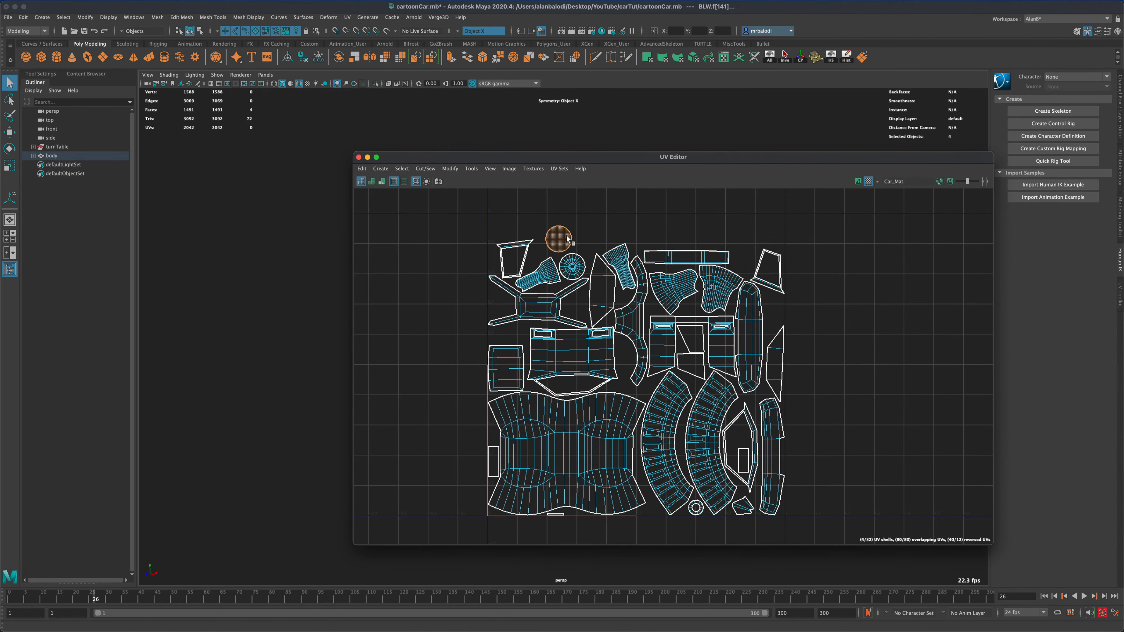
{"action": "key", "text": "w"}
{"action": "mouse_move", "coordinate": [560, 242]}
{"action": "left_mouse_down"}
{"action": "mouse_move", "coordinate": [572, 265]}
{"action": "mouse_move", "coordinate": [560, 240]}
{"action": "left_mouse_up"}
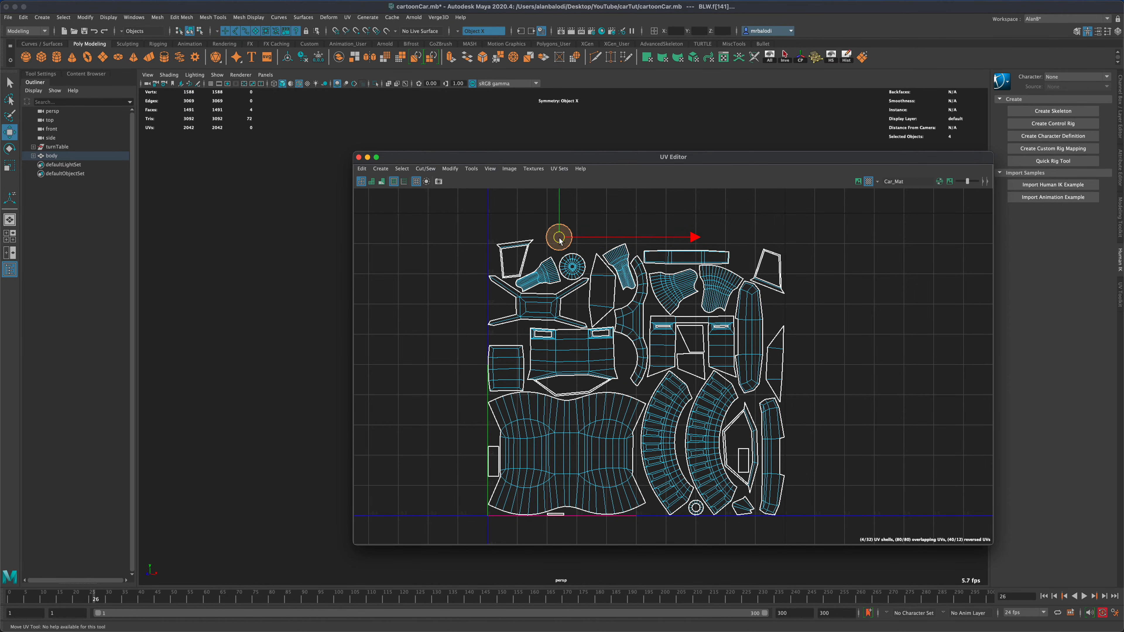
{"action": "left_click_drag", "start_coordinate": [522, 158], "coordinate": [799, 160]}
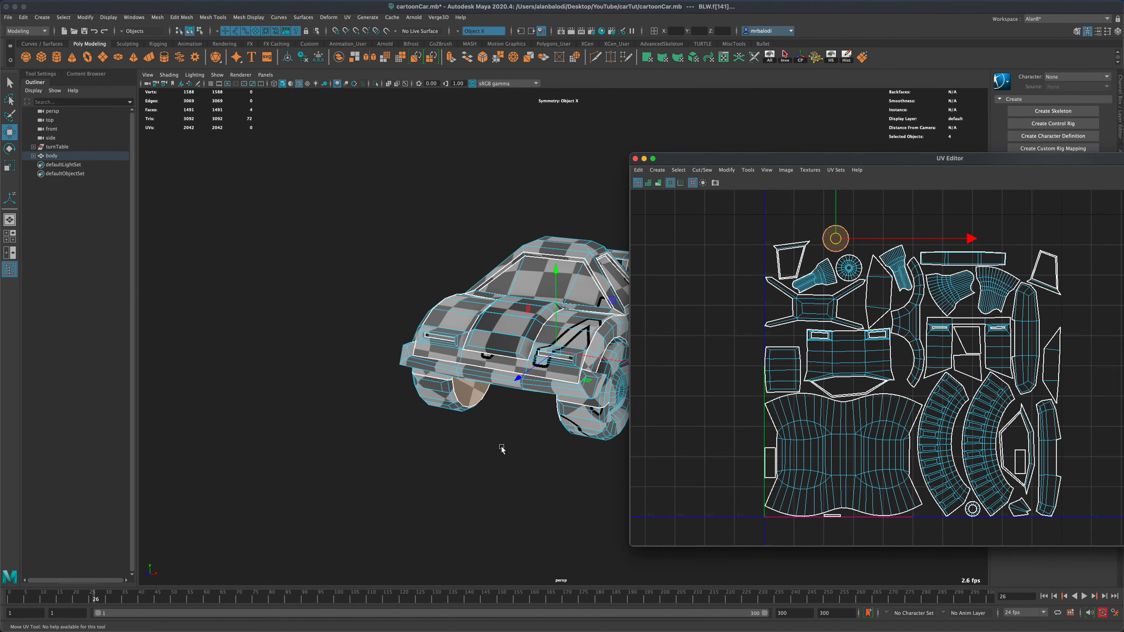
{"action": "left_click_drag", "start_coordinate": [502, 448], "coordinate": [556, 413], "text": "alt"}
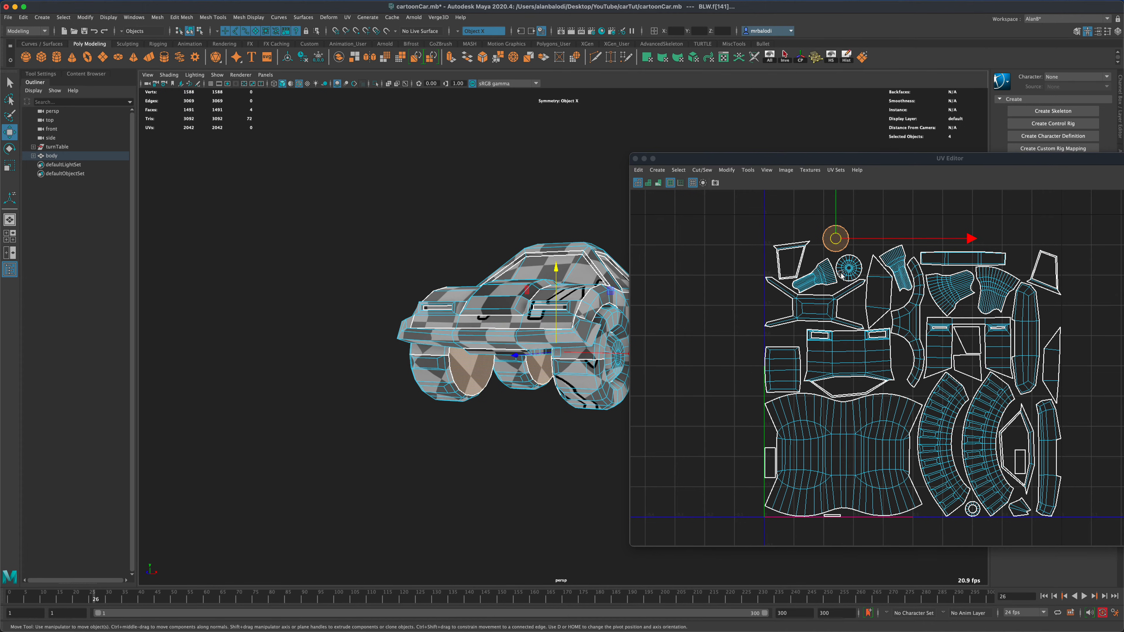
Step: Select faces in the wheel-hub UV shell and examine where they lie on the car's wheels
{"action": "left_click_drag", "start_coordinate": [536, 467], "coordinate": [471, 474], "text": "alt"}
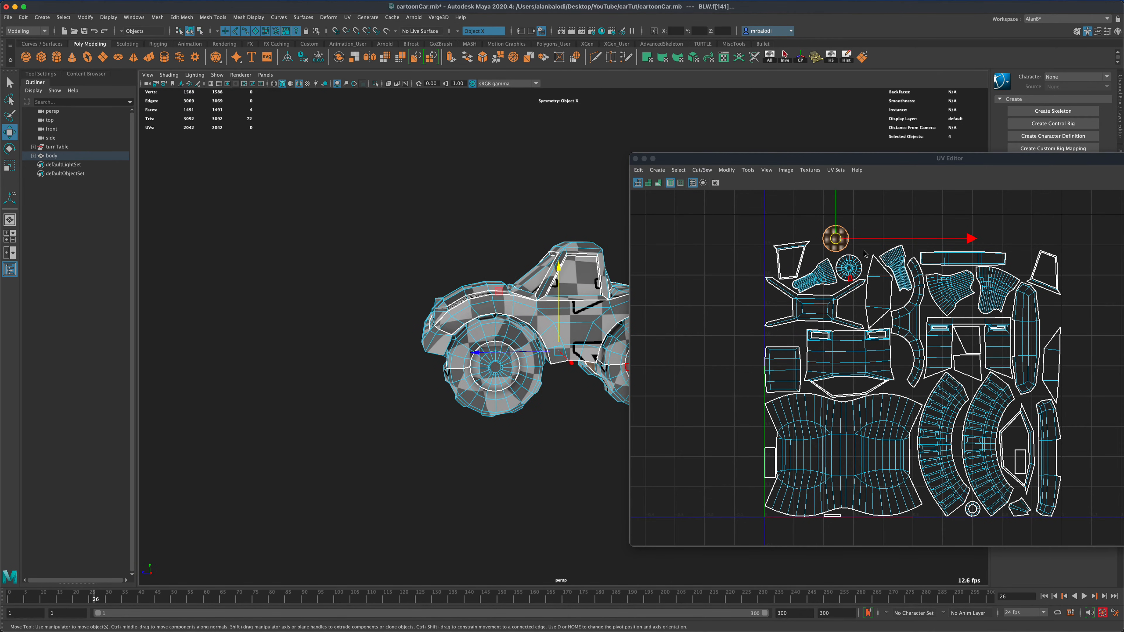
{"action": "left_click", "coordinate": [849, 268]}
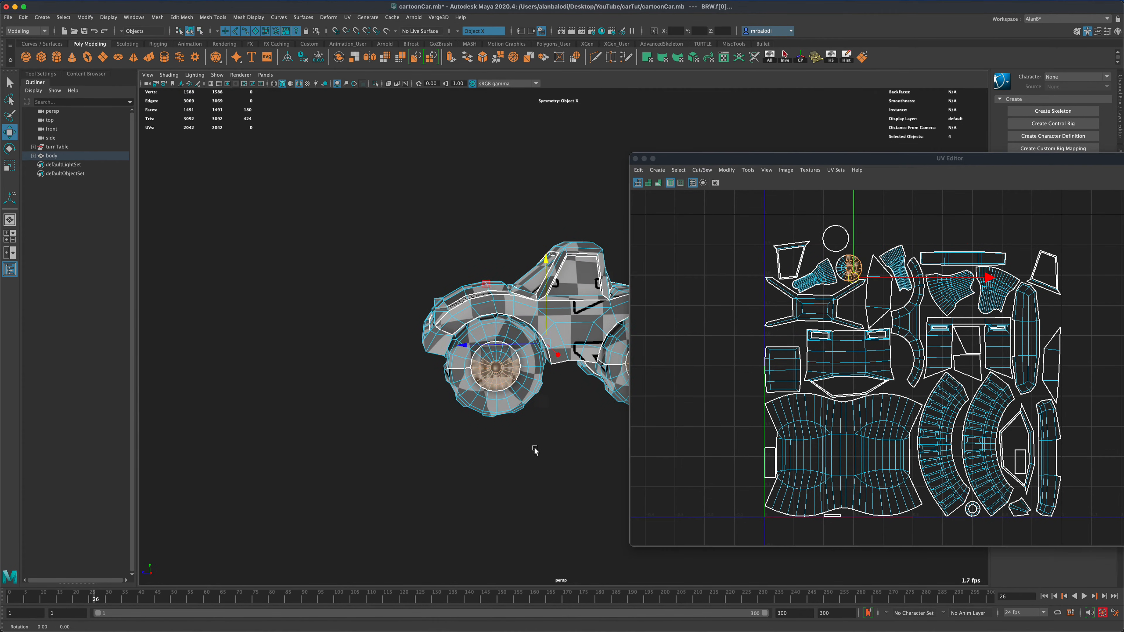
{"action": "left_click_drag", "start_coordinate": [535, 450], "coordinate": [545, 451], "text": "alt"}
{"action": "middle_click_drag", "start_coordinate": [618, 350], "coordinate": [523, 337], "text": "alt"}
{"action": "left_click_drag", "start_coordinate": [509, 435], "coordinate": [399, 371], "text": "alt"}
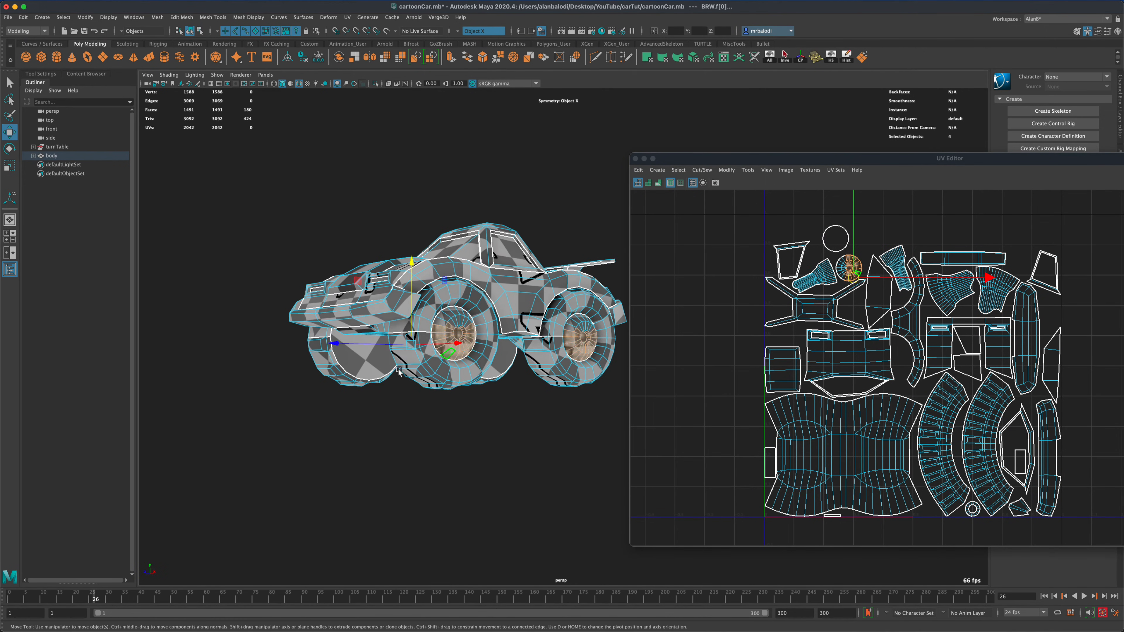
{"action": "left_click_drag", "start_coordinate": [429, 464], "coordinate": [445, 460], "text": "alt"}
{"action": "scroll", "coordinate": [446, 459], "scroll_direction": "up", "scroll_amount": 3}
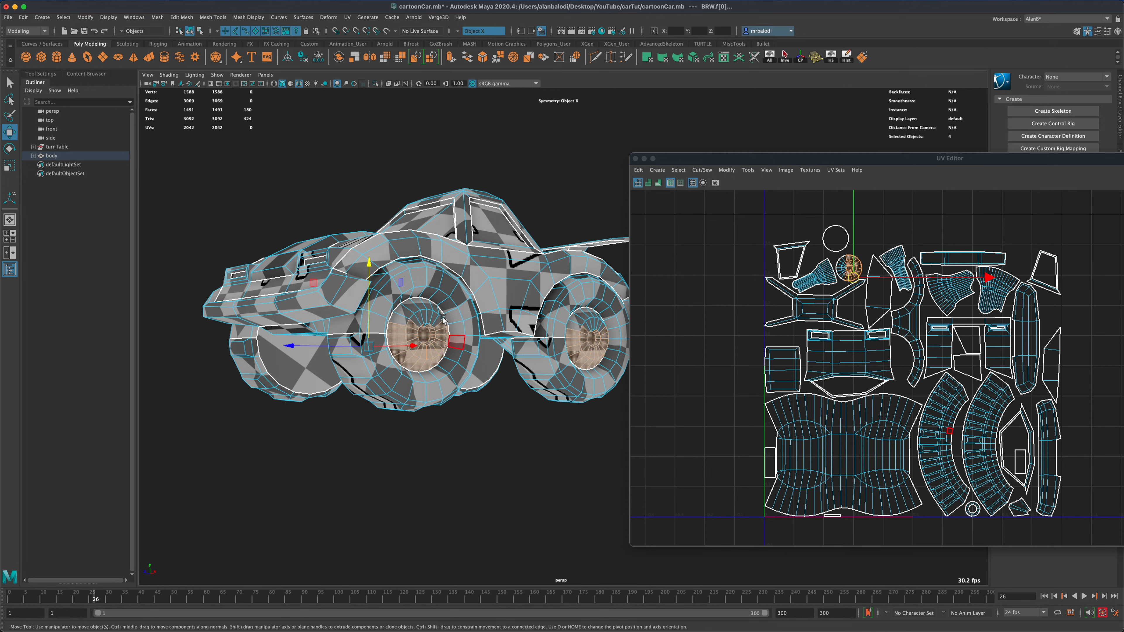
{"action": "left_click_drag", "start_coordinate": [371, 510], "coordinate": [373, 489], "text": "alt"}
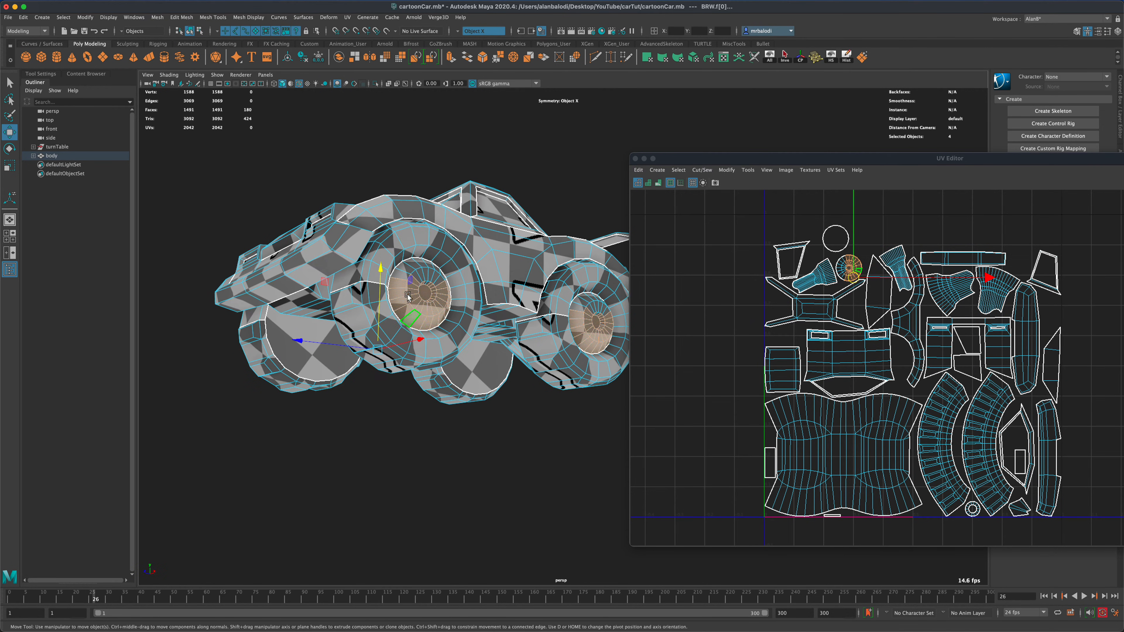
{"action": "left_click_drag", "start_coordinate": [387, 447], "coordinate": [306, 330], "text": "alt"}
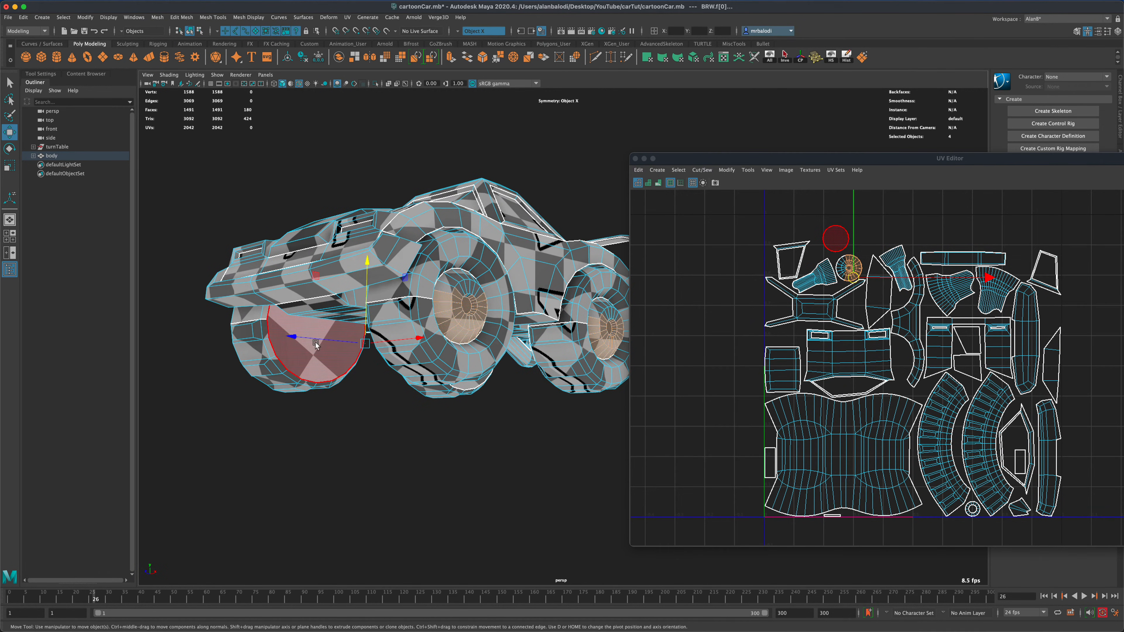
{"action": "left_click_drag", "start_coordinate": [384, 452], "coordinate": [381, 455], "text": "alt"}
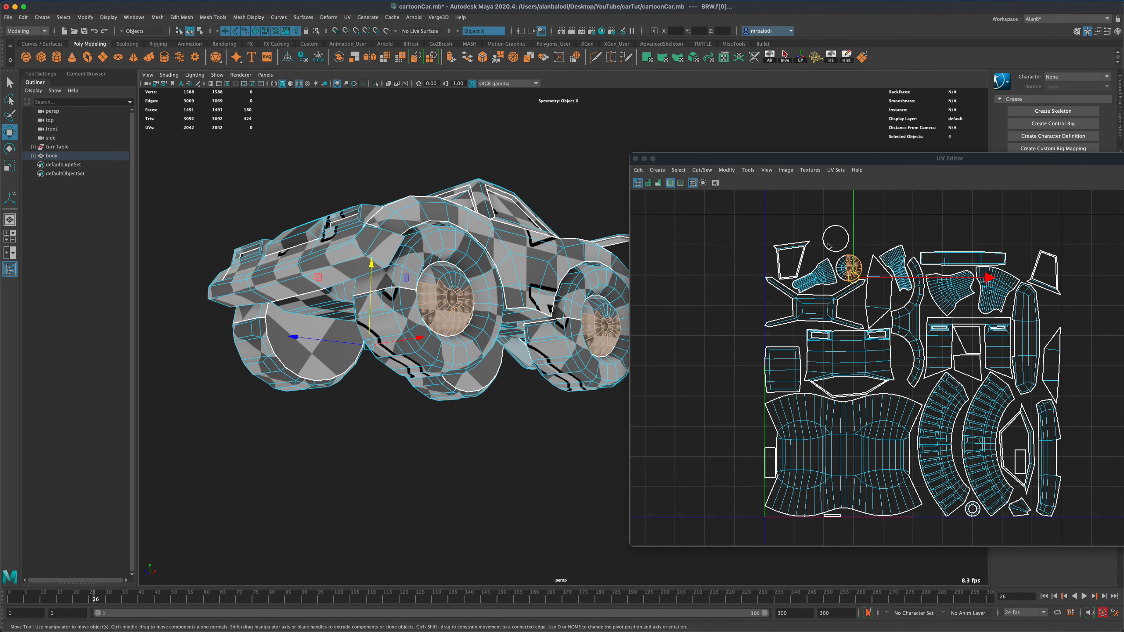
Step: Close the UV Editor and return the car to object mode with nothing selected
{"action": "left_click_drag", "start_coordinate": [776, 158], "coordinate": [529, 154]}
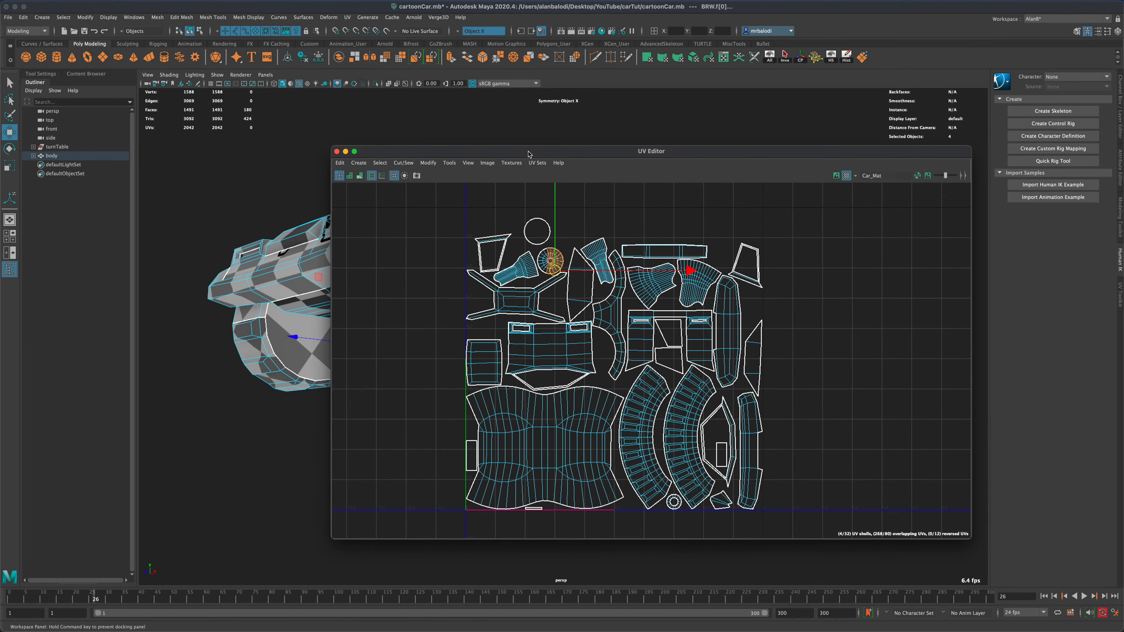
{"action": "left_click", "coordinate": [336, 151]}
{"action": "key", "text": "q"}
{"action": "right_click", "coordinate": [436, 244]}
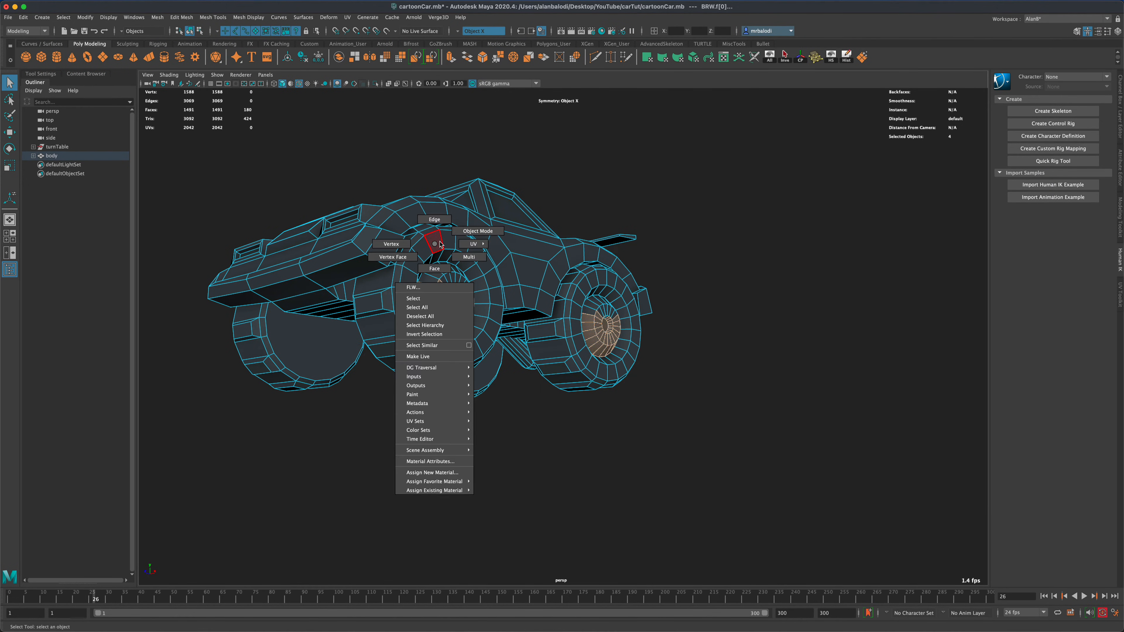
{"action": "right_click_drag", "start_coordinate": [439, 242], "coordinate": [516, 190]}
{"action": "left_click", "coordinate": [558, 176]}
{"action": "left_click_drag", "start_coordinate": [558, 177], "coordinate": [566, 202], "text": "alt"}
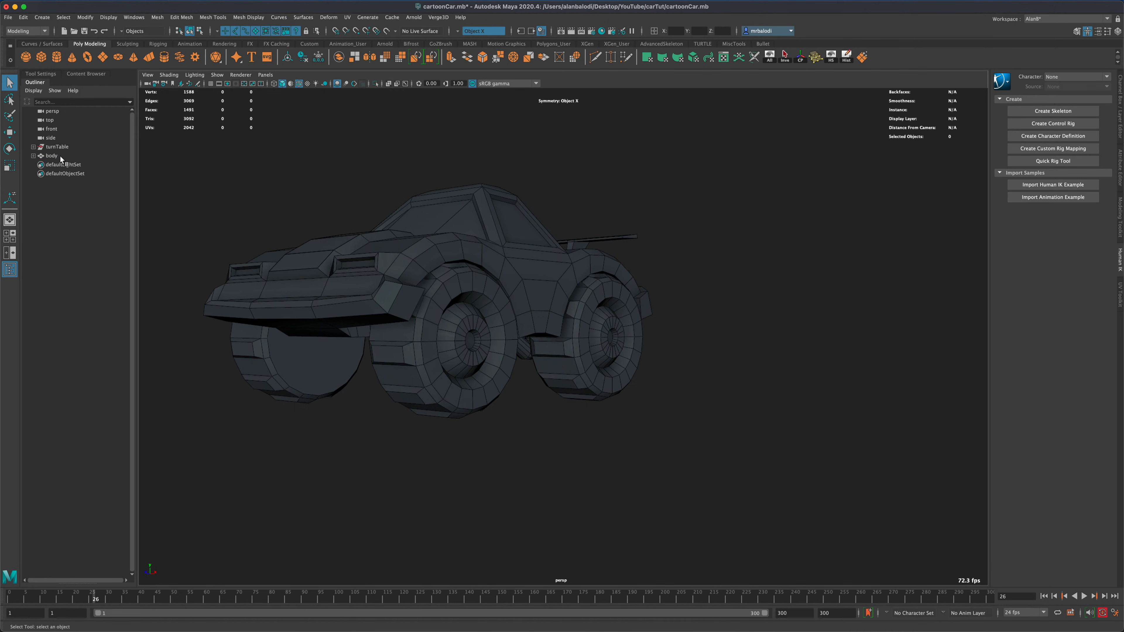
Step: Select the body group, frame it and examine the car's wireframe from the front and side
{"action": "left_click", "coordinate": [50, 156]}
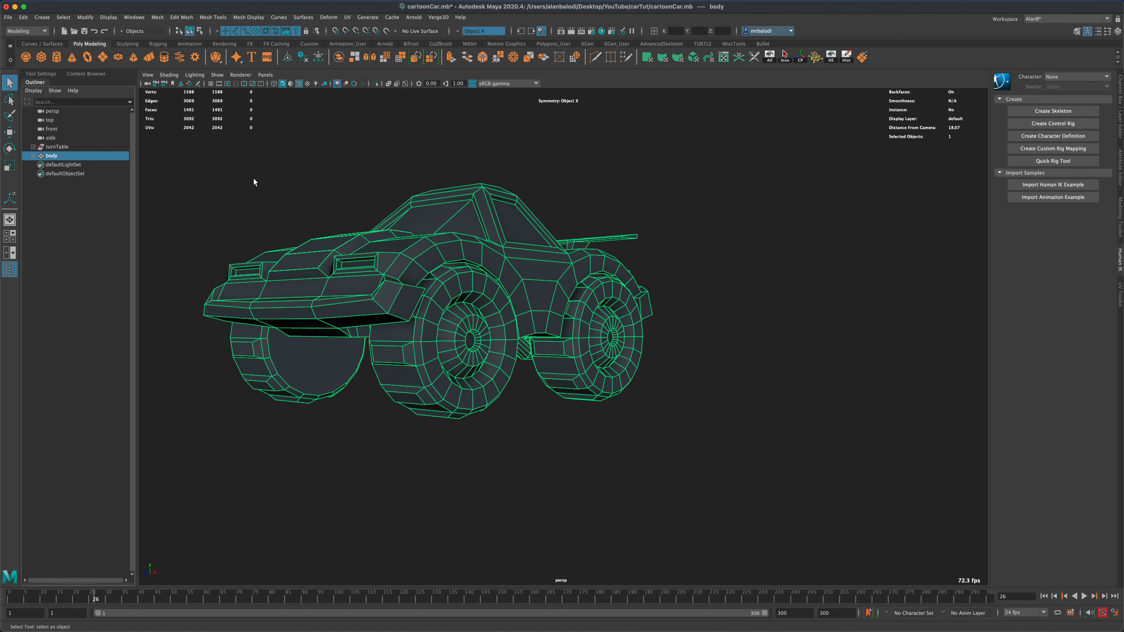
{"action": "key", "text": "f"}
{"action": "left_click_drag", "start_coordinate": [421, 244], "coordinate": [412, 218], "text": "alt"}
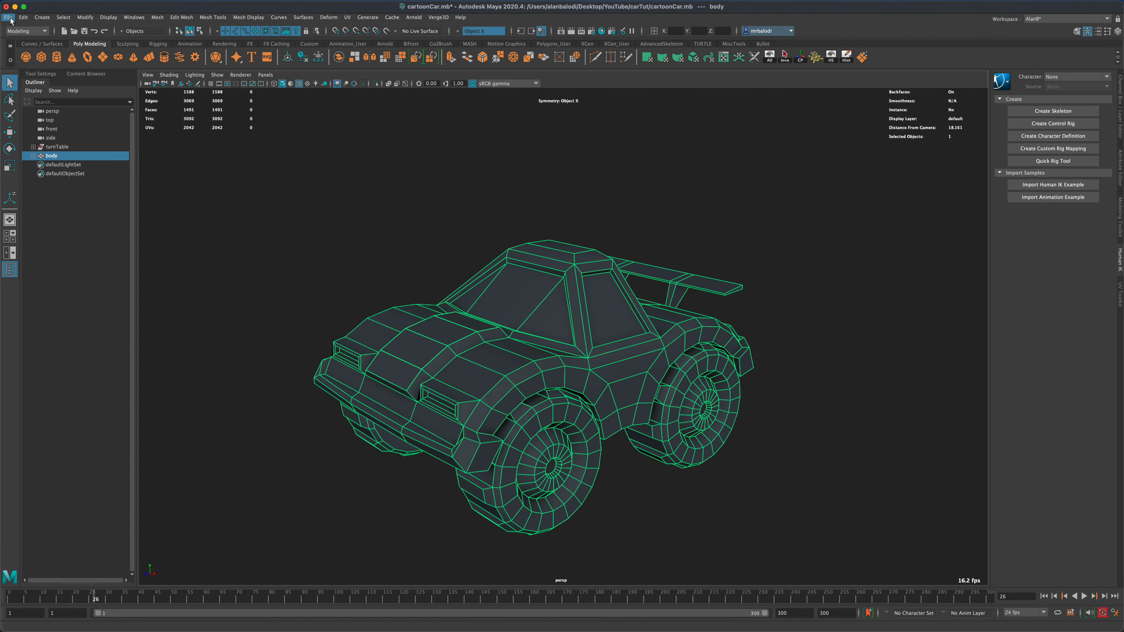
{"action": "left_click_drag", "start_coordinate": [349, 271], "coordinate": [411, 234], "text": "alt"}
{"action": "scroll", "coordinate": [805, 465], "scroll_direction": "up", "scroll_amount": 5}
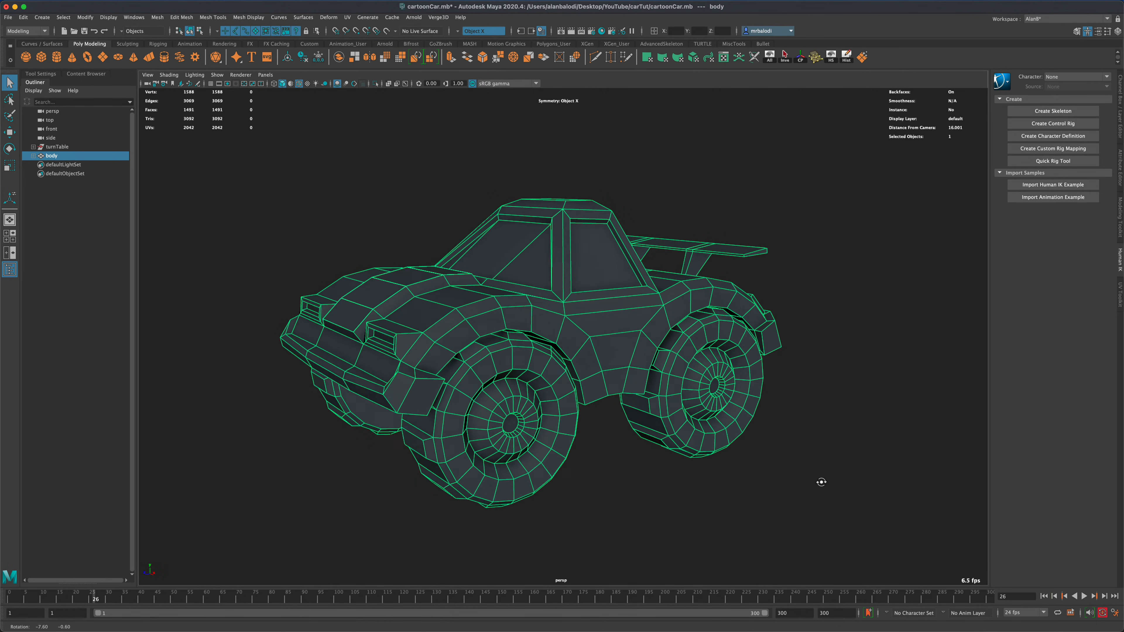
{"action": "mouse_move", "coordinate": [640, 459]}
{"action": "left_mouse_down", "text": "alt"}
{"action": "mouse_move", "coordinate": [655, 460]}
{"action": "mouse_move", "coordinate": [631, 449]}
{"action": "left_mouse_up", "text": "alt"}
{"action": "left_click_drag", "start_coordinate": [802, 387], "coordinate": [792, 434], "text": "alt"}
Step: Apply Soften/Harden Edges with an angle of 30 to all of the car's meshes
{"action": "left_click", "coordinate": [805, 427]}
{"action": "left_click_drag", "start_coordinate": [345, 188], "coordinate": [857, 500], "text": "alt"}
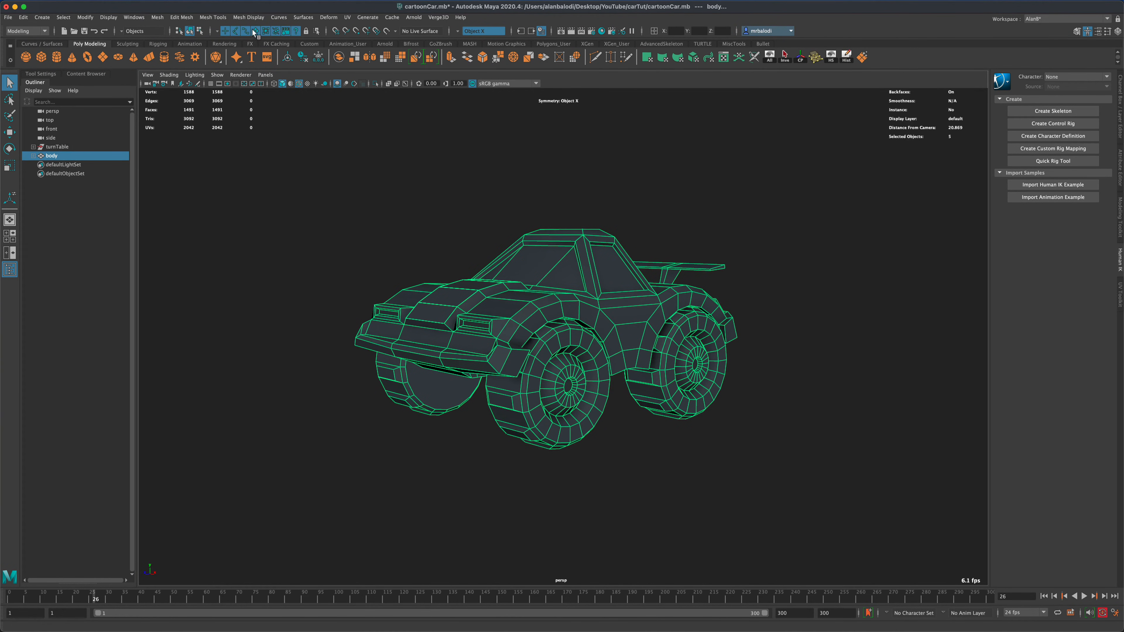
{"action": "left_click", "coordinate": [249, 17]}
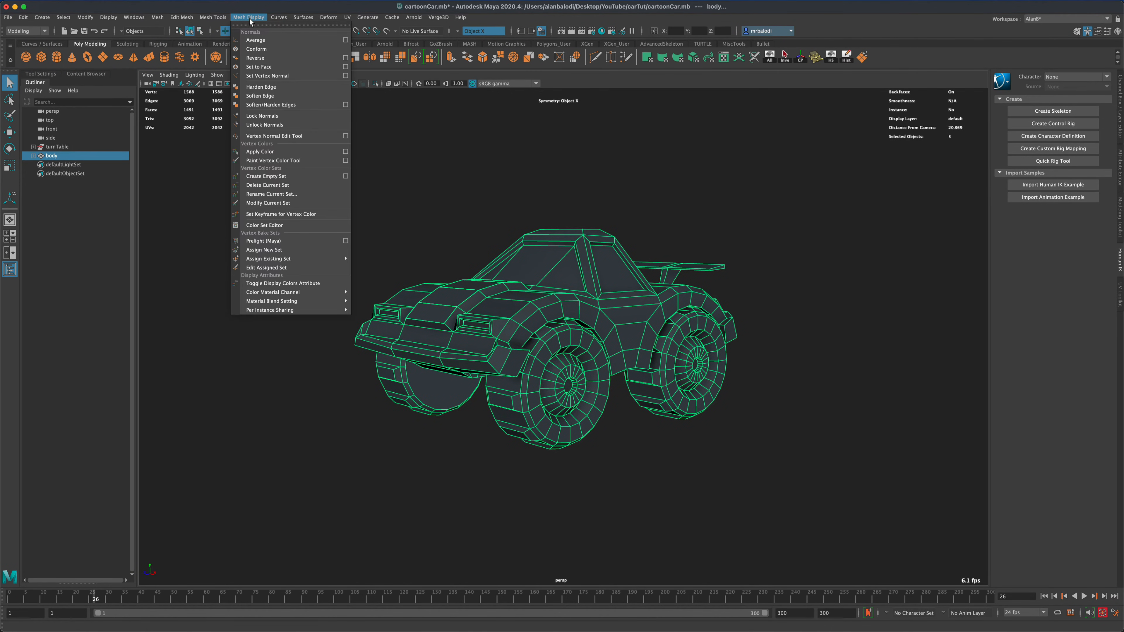
{"action": "left_click", "coordinate": [346, 105]}
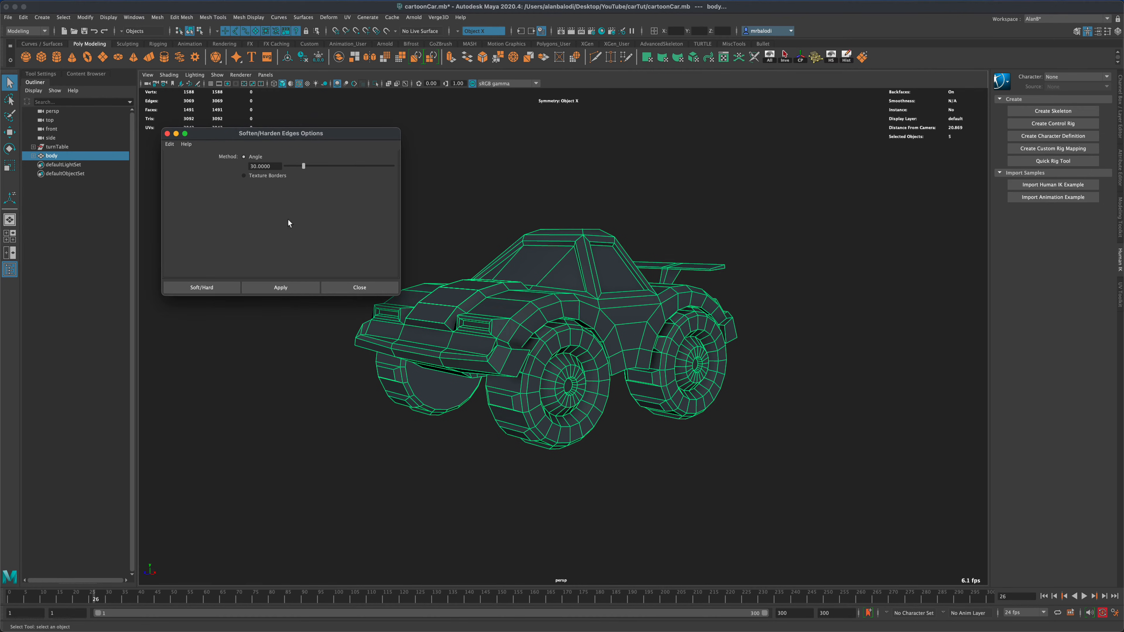
{"action": "left_click", "coordinate": [271, 289]}
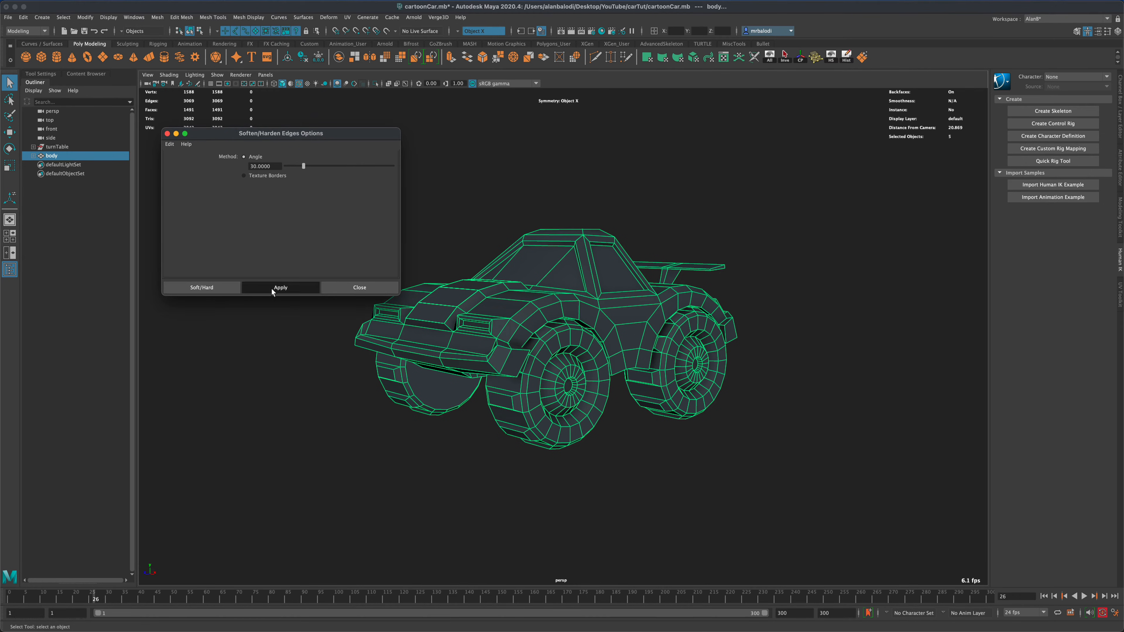
{"action": "left_click", "coordinate": [341, 287]}
{"action": "left_click", "coordinate": [425, 219]}
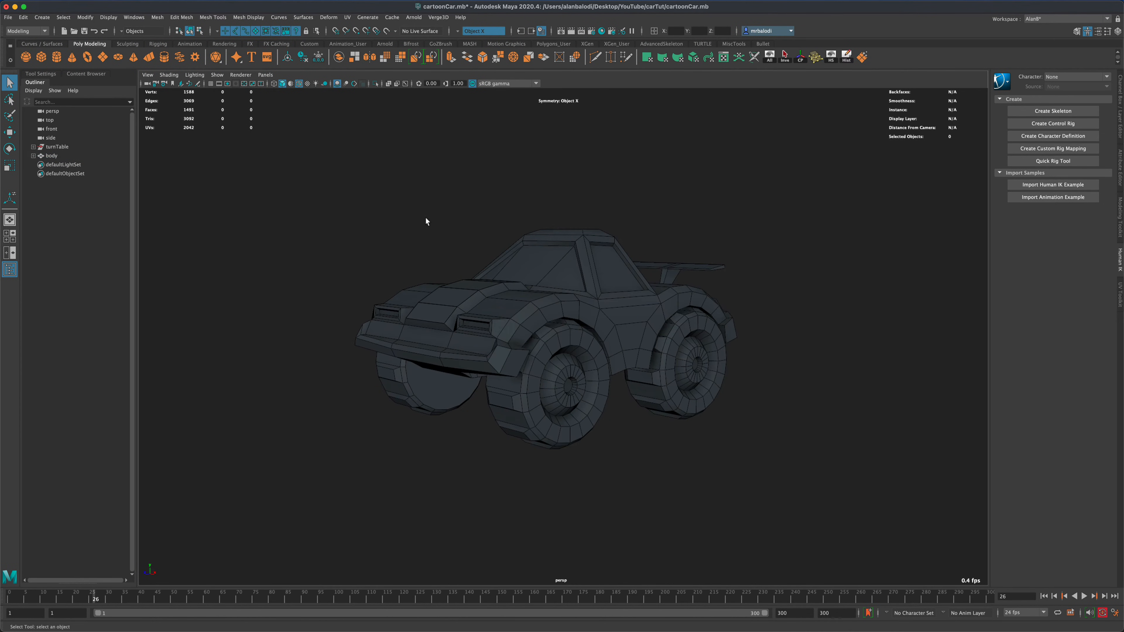
Step: Turn off the wireframe overlay on the shaded car and inspect its edge shading from front and rear
{"action": "left_click_drag", "start_coordinate": [426, 218], "coordinate": [425, 213], "text": "alt"}
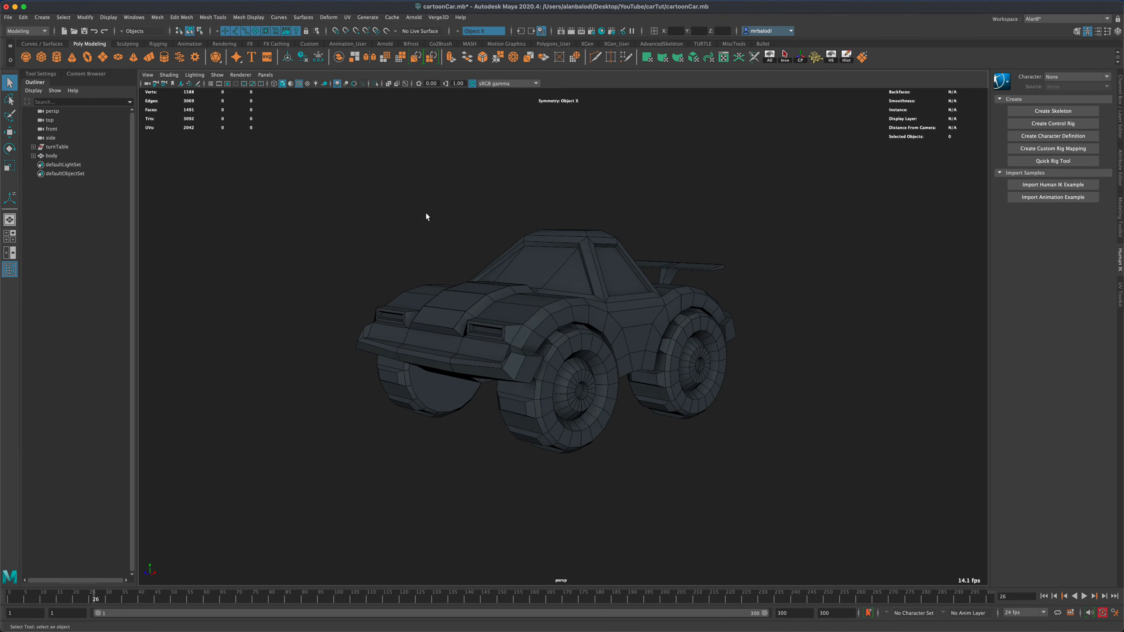
{"action": "left_click", "coordinate": [301, 84]}
{"action": "mouse_move", "coordinate": [337, 209]}
{"action": "left_mouse_down", "text": "alt"}
{"action": "mouse_move", "coordinate": [715, 213]}
{"action": "mouse_move", "coordinate": [501, 320]}
{"action": "left_mouse_up", "text": "alt"}
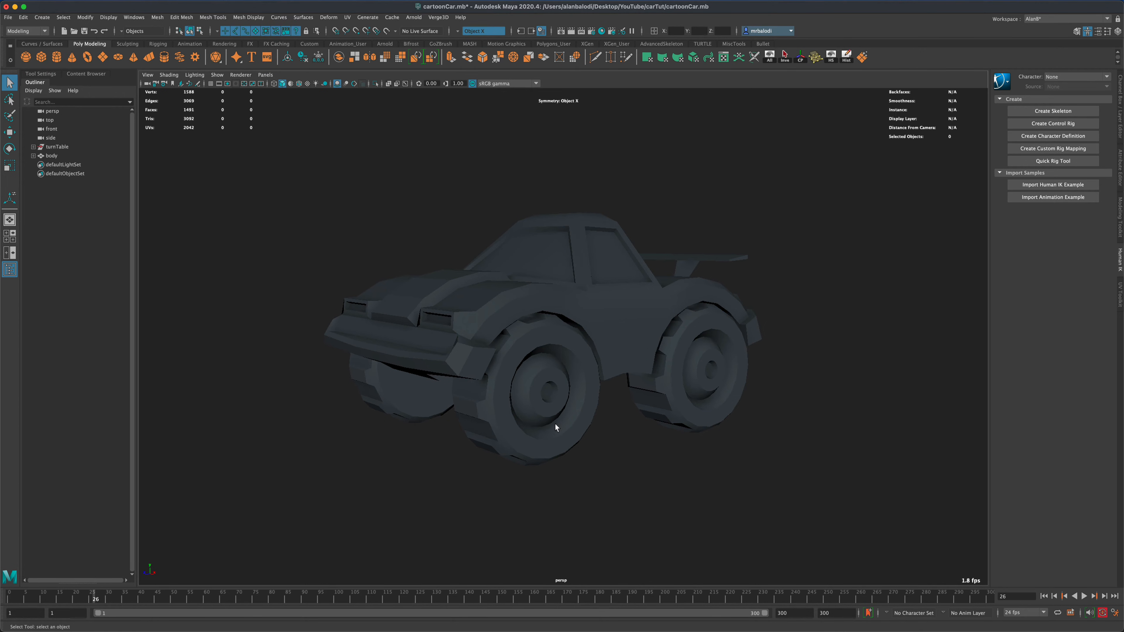
{"action": "mouse_move", "coordinate": [573, 427]}
{"action": "left_mouse_down", "text": "alt"}
{"action": "mouse_move", "coordinate": [610, 444]}
{"action": "mouse_move", "coordinate": [522, 459]}
{"action": "mouse_move", "coordinate": [509, 446]}
{"action": "mouse_move", "coordinate": [593, 424]}
{"action": "left_mouse_up", "text": "alt"}
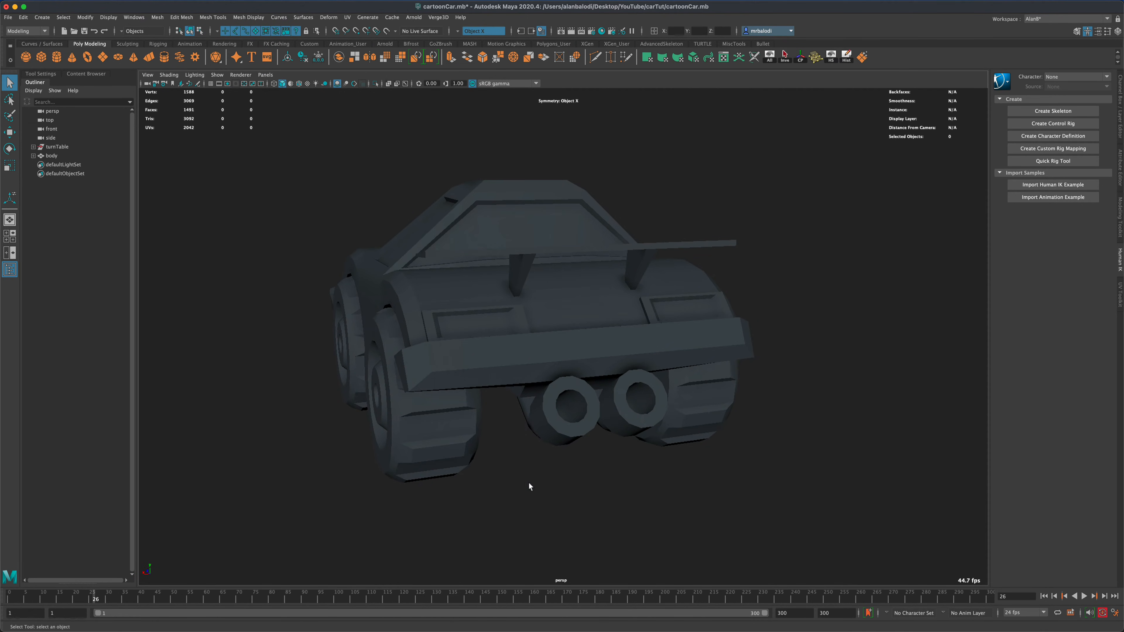
{"action": "left_click_drag", "start_coordinate": [530, 486], "coordinate": [657, 376], "text": "alt"}
{"action": "left_click_drag", "start_coordinate": [784, 411], "coordinate": [843, 454], "text": "alt"}
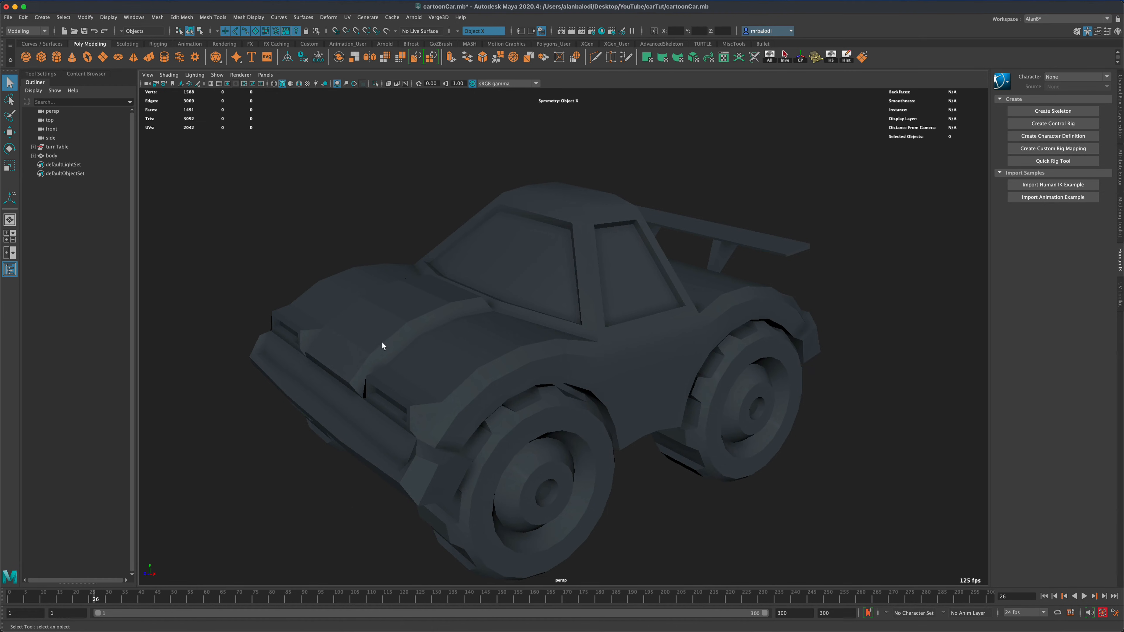
Step: Select the whole car and bring up its Export Selection options with OBJexport as the file type, closing them without exporting
{"action": "left_click_drag", "start_coordinate": [565, 220], "coordinate": [662, 483], "text": "alt"}
{"action": "left_click_drag", "start_coordinate": [314, 191], "coordinate": [815, 492]}
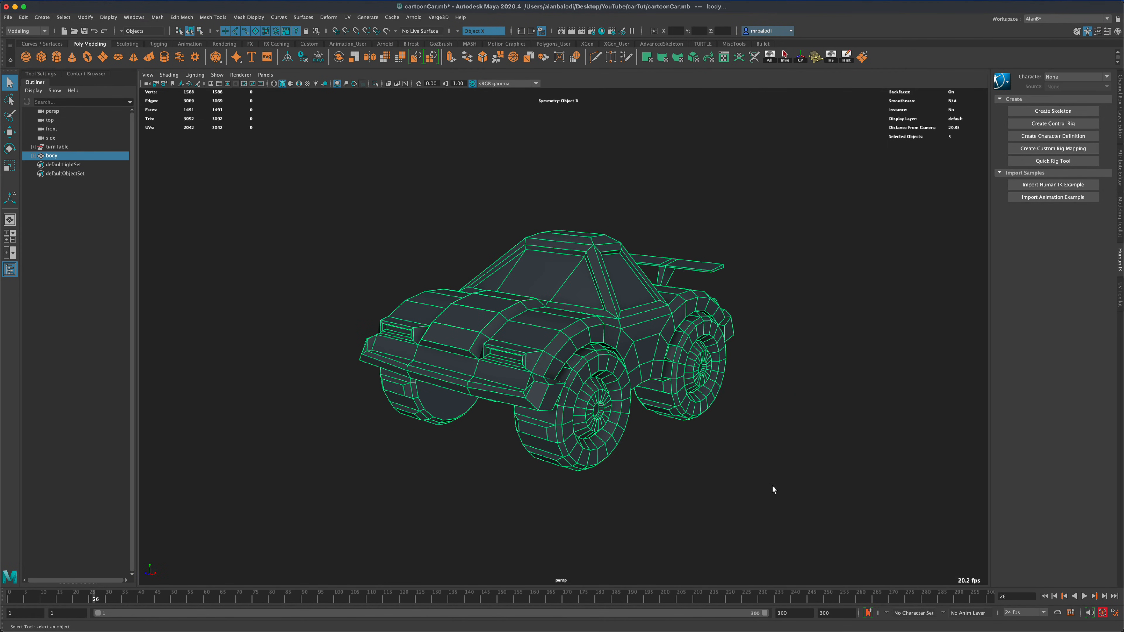
{"action": "left_click", "coordinate": [8, 17]}
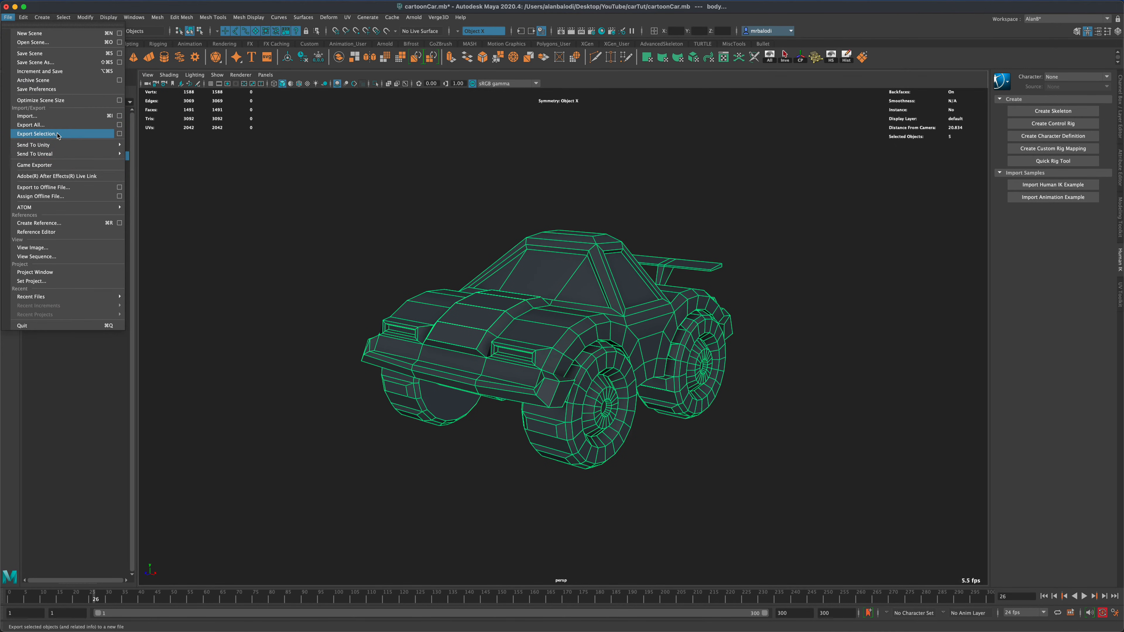
{"action": "left_click", "coordinate": [37, 134]}
{"action": "left_click", "coordinate": [387, 456]}
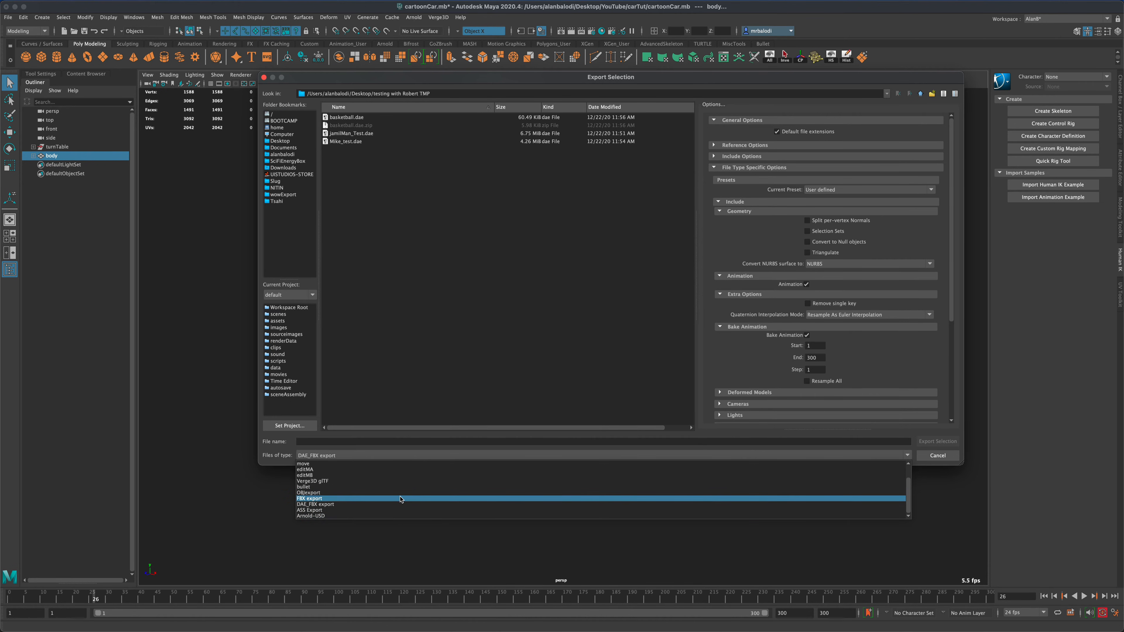
{"action": "left_click", "coordinate": [403, 493]}
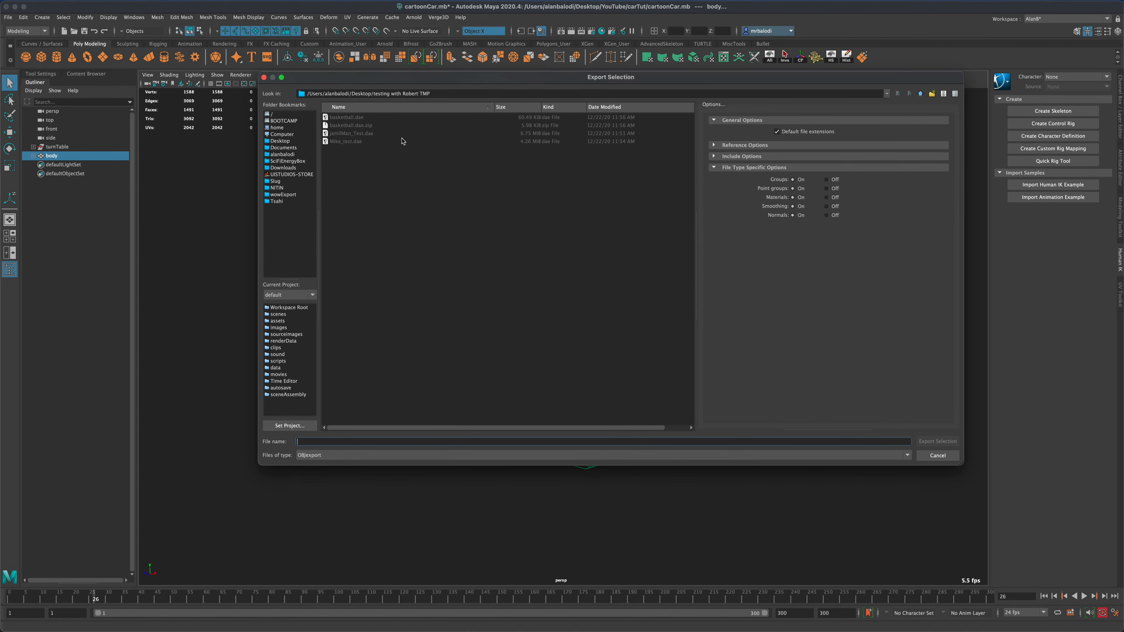
{"action": "left_click_drag", "start_coordinate": [417, 78], "coordinate": [460, 161]}
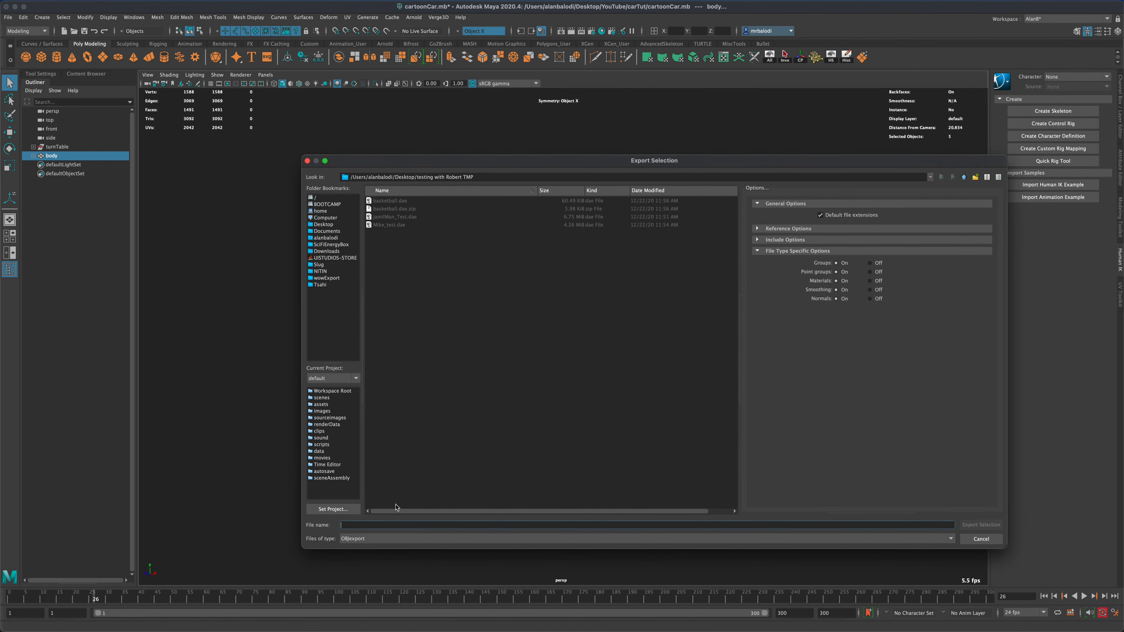
{"action": "left_click", "coordinate": [981, 539]}
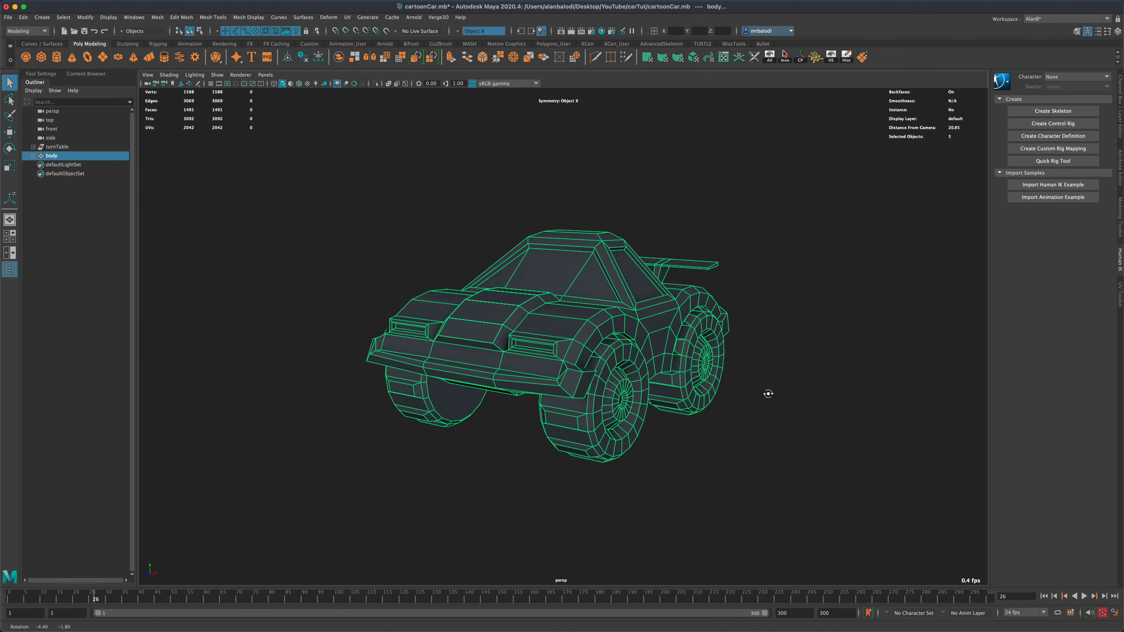
{"action": "mouse_move", "coordinate": [647, 468]}
{"action": "left_mouse_down", "text": "alt"}
{"action": "mouse_move", "coordinate": [658, 474]}
{"action": "mouse_move", "coordinate": [640, 478]}
{"action": "left_mouse_up", "text": "alt"}
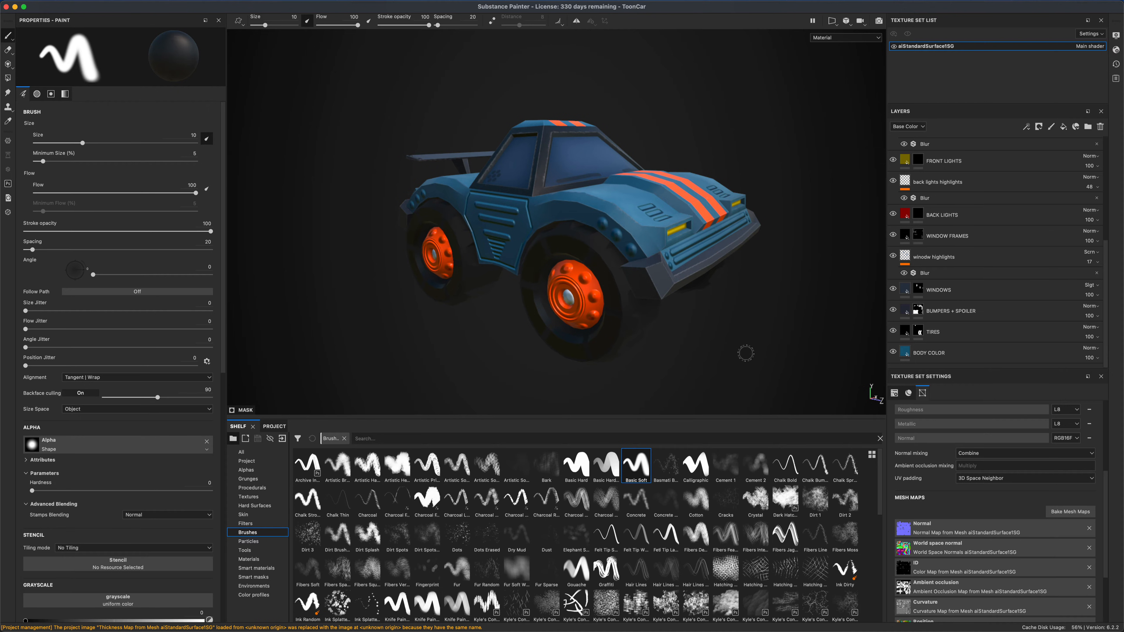
Step: Switch to Substance Painter and examine the textured ToonCar project from the front, sides and rear
{"action": "left_click_drag", "start_coordinate": [746, 353], "coordinate": [512, 357], "text": "alt"}
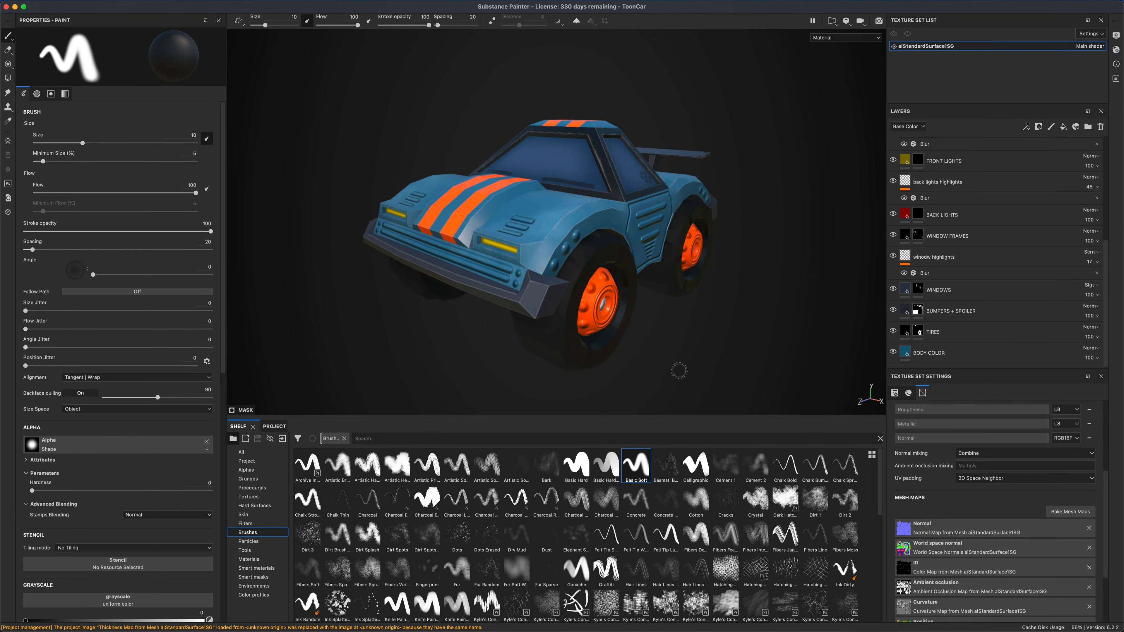
{"action": "mouse_move", "coordinate": [679, 371]}
{"action": "left_mouse_down", "text": "alt"}
{"action": "mouse_move", "coordinate": [706, 369]}
{"action": "mouse_move", "coordinate": [671, 363]}
{"action": "left_mouse_up", "text": "alt"}
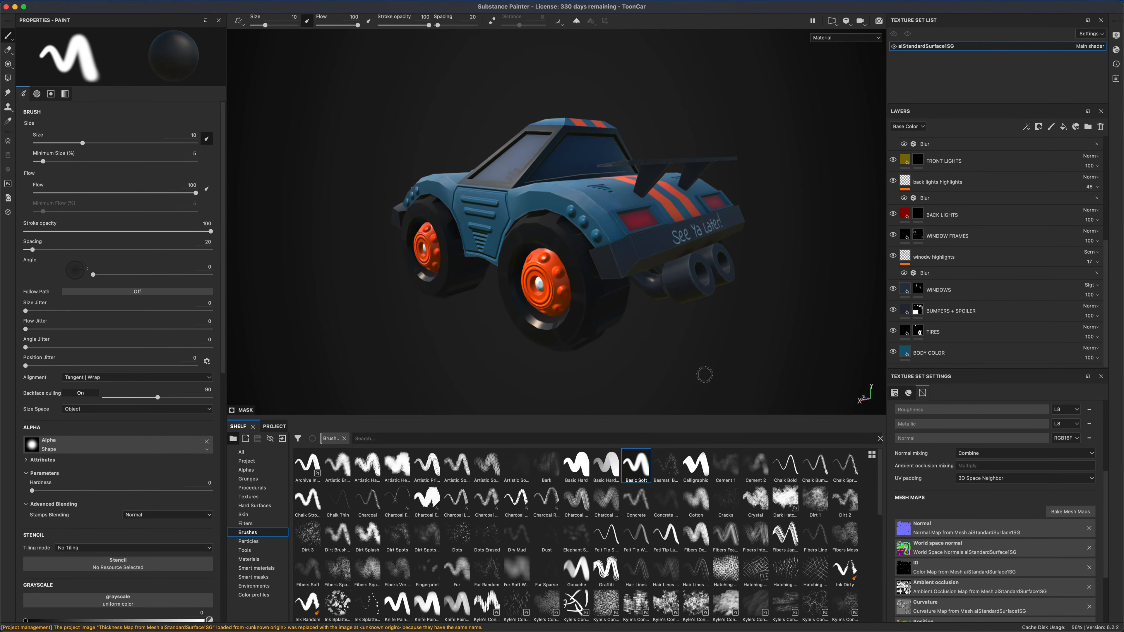
{"action": "left_click_drag", "start_coordinate": [705, 375], "coordinate": [500, 376], "text": "alt"}
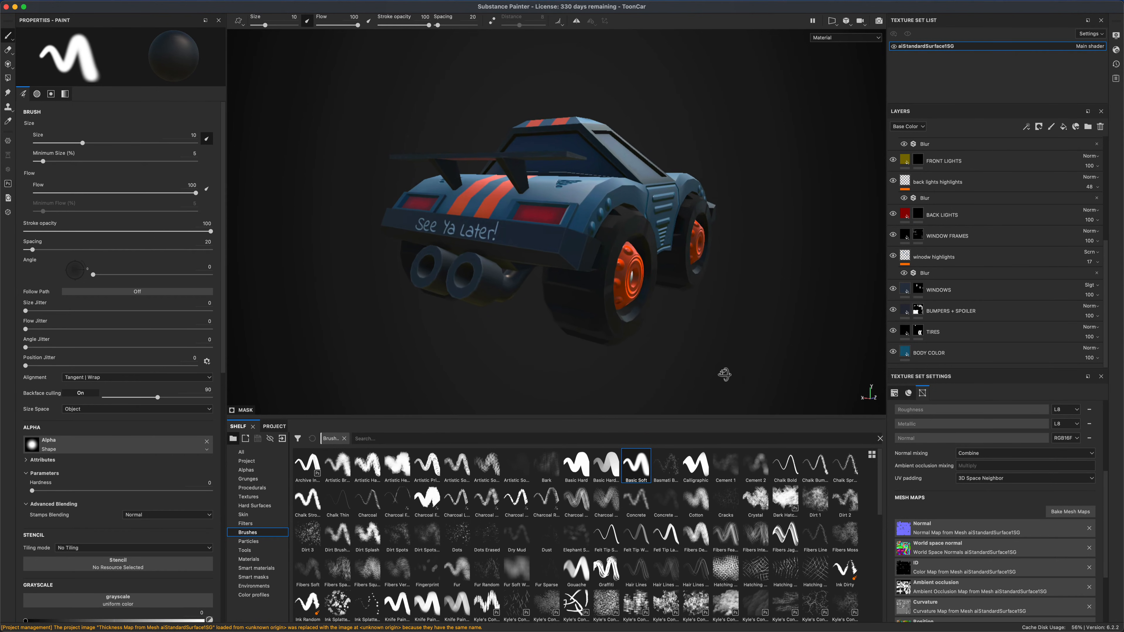
{"action": "left_click_drag", "start_coordinate": [725, 374], "coordinate": [471, 375], "text": "alt"}
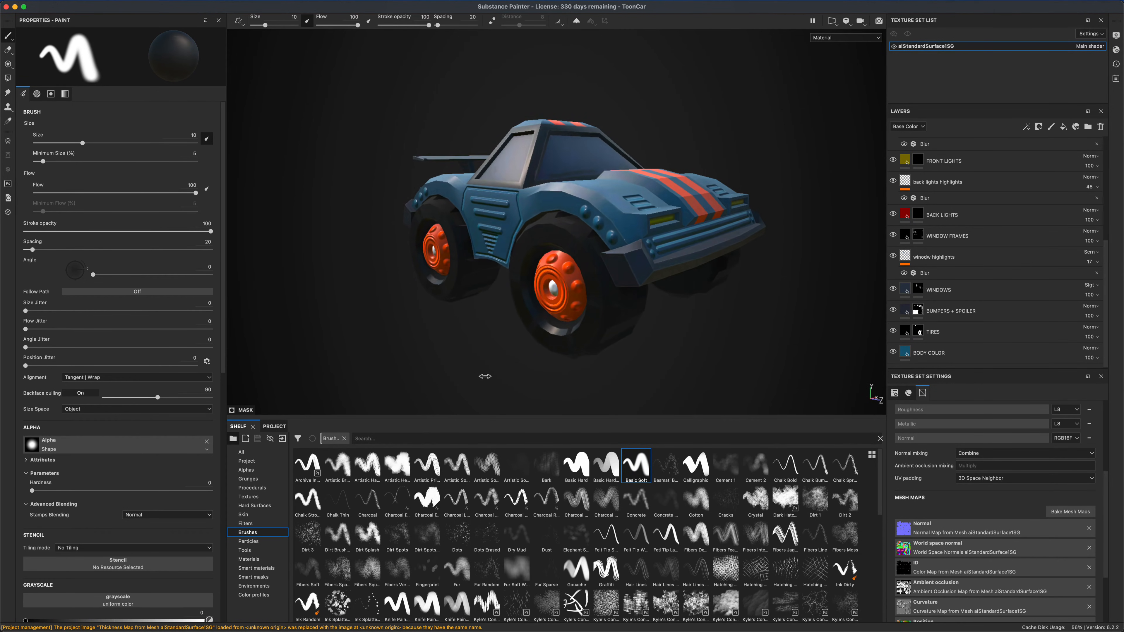
{"action": "left_click_drag", "start_coordinate": [774, 385], "coordinate": [1032, 401], "text": "alt"}
{"action": "left_click_drag", "start_coordinate": [371, 125], "coordinate": [251, 70], "text": "alt"}
Step: Start a new project with a document resolution of 2048 and the OpenGL normal map format
{"action": "left_click", "coordinate": [95, 2]}
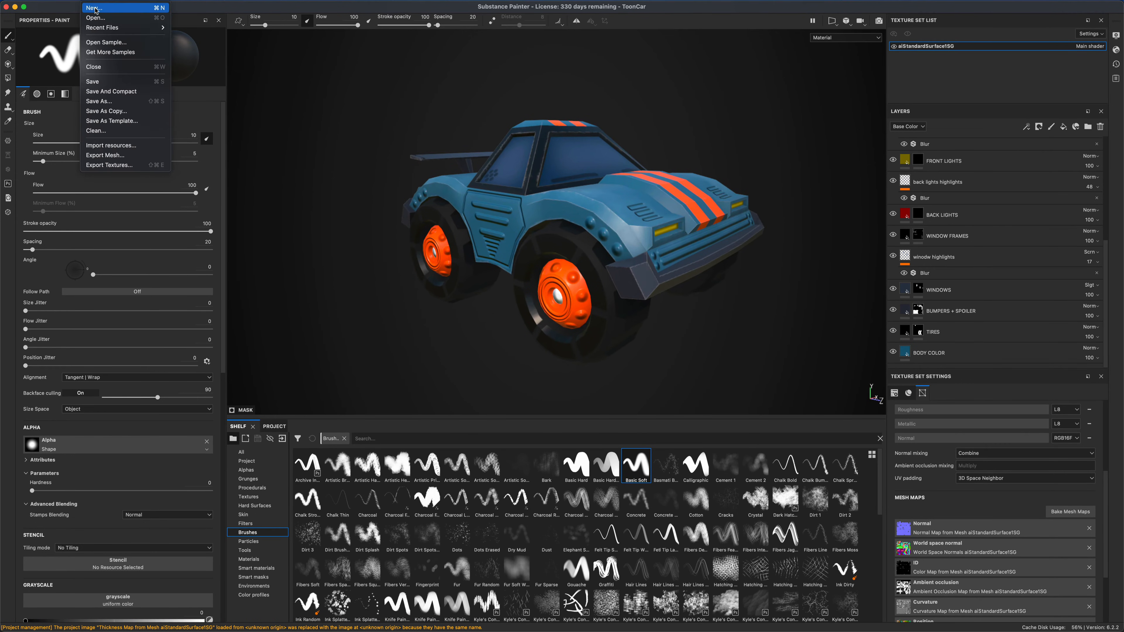
{"action": "left_click", "coordinate": [95, 9]}
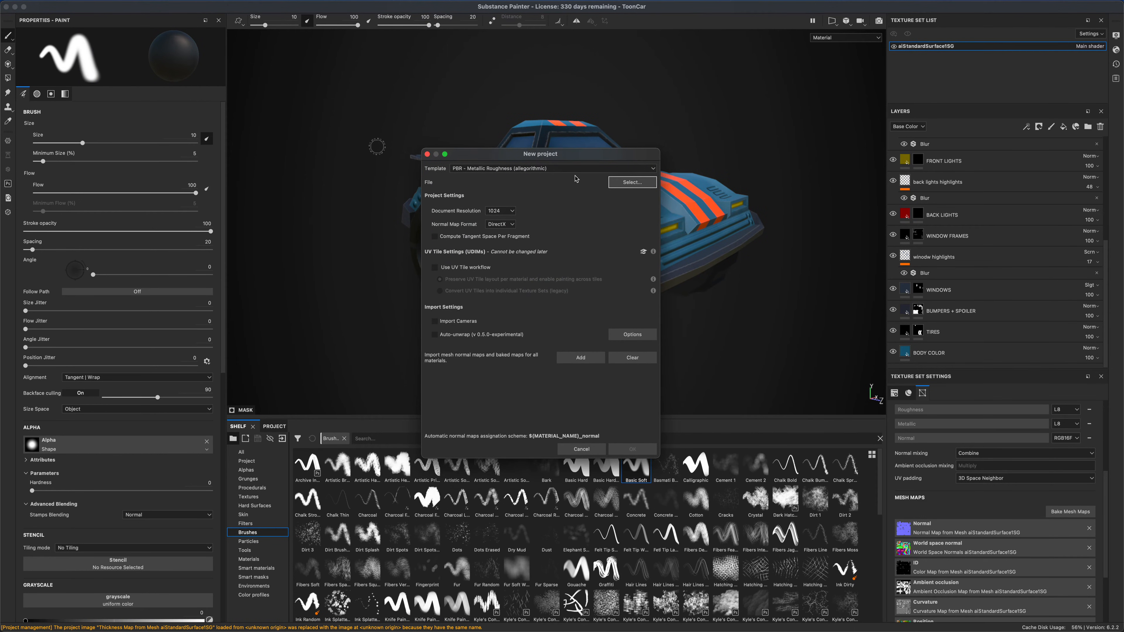
{"action": "left_click", "coordinate": [501, 211]}
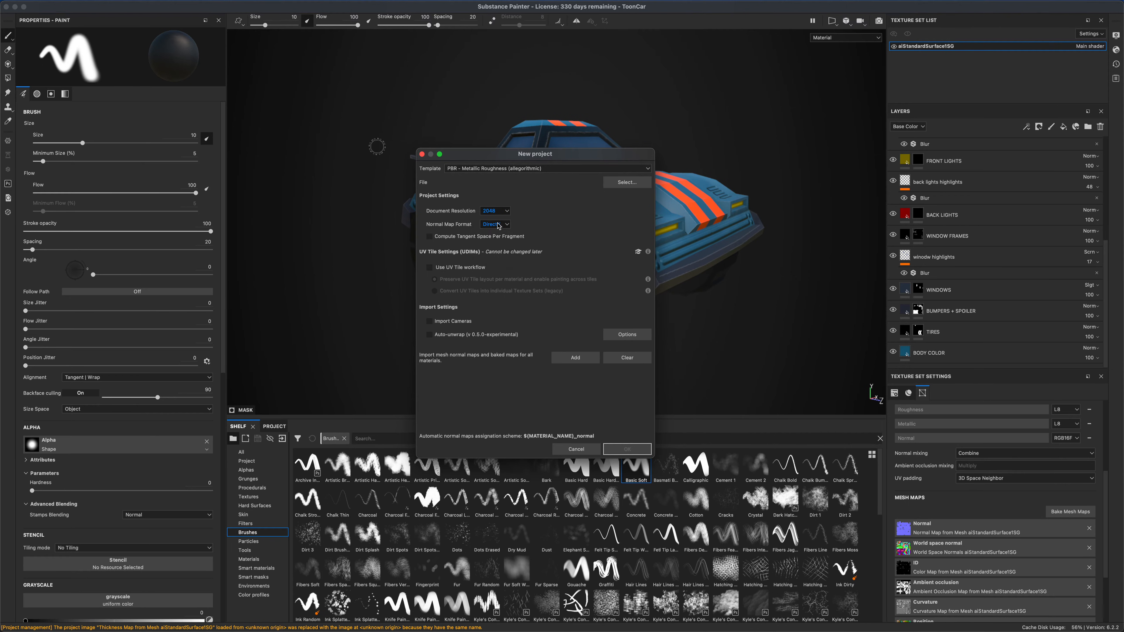
{"action": "left_click", "coordinate": [499, 225]}
{"action": "left_click", "coordinate": [497, 239]}
{"action": "left_click", "coordinate": [510, 238]}
{"action": "left_click_drag", "start_coordinate": [542, 155], "coordinate": [537, 169]}
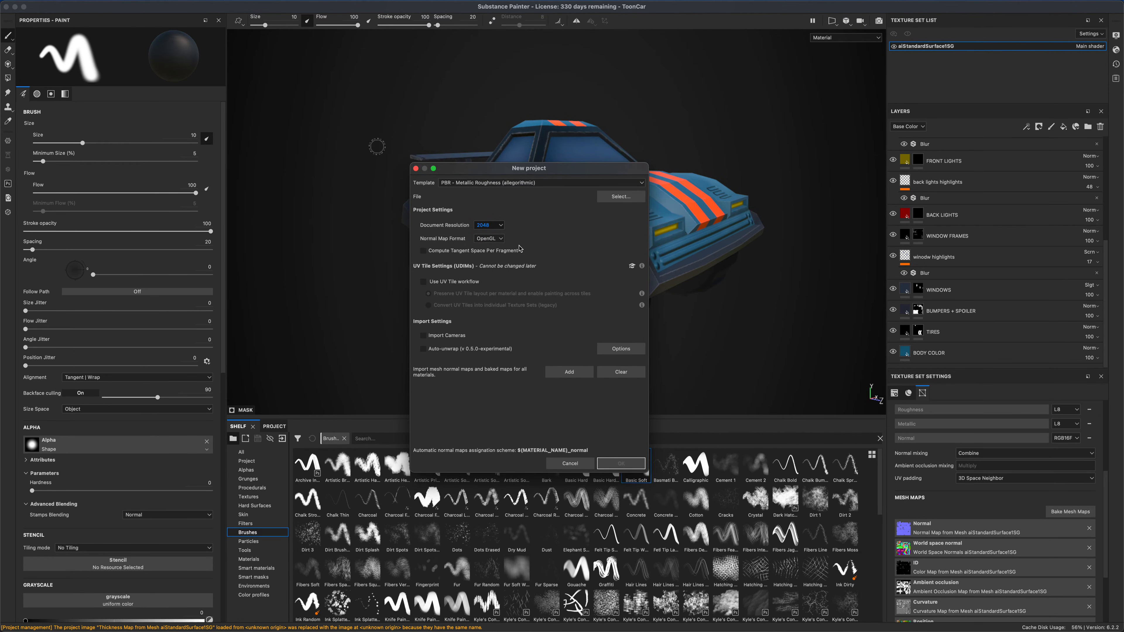
Step: Pick CartoonCar.fbx as the new project's mesh file, and cancel both the file choice and the new project
{"action": "left_click", "coordinate": [621, 199]}
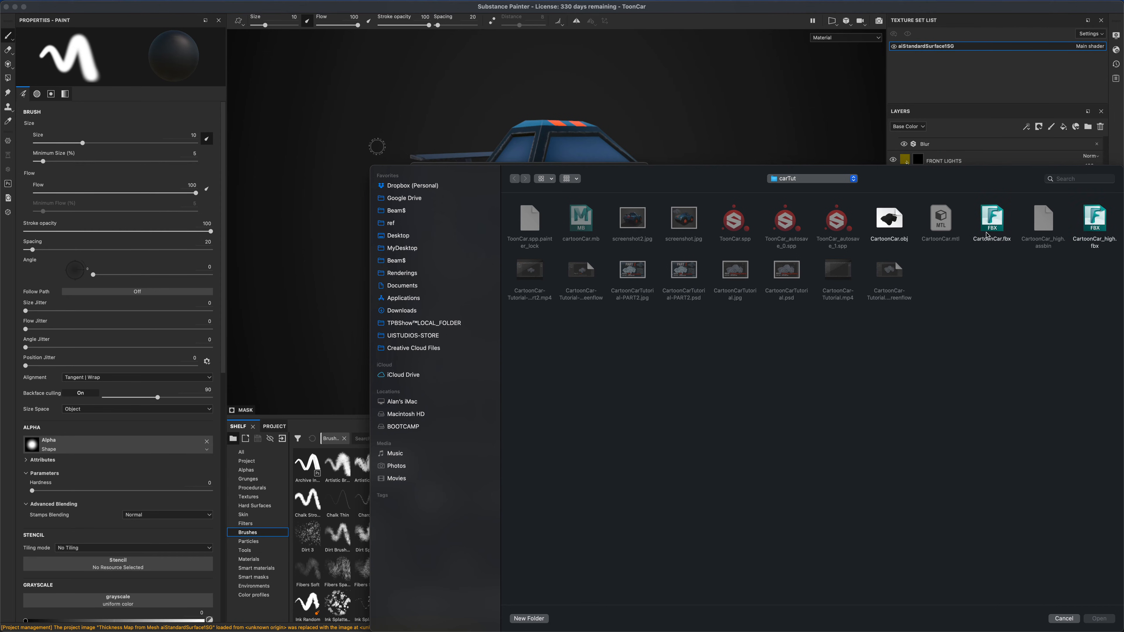
{"action": "left_click", "coordinate": [993, 219]}
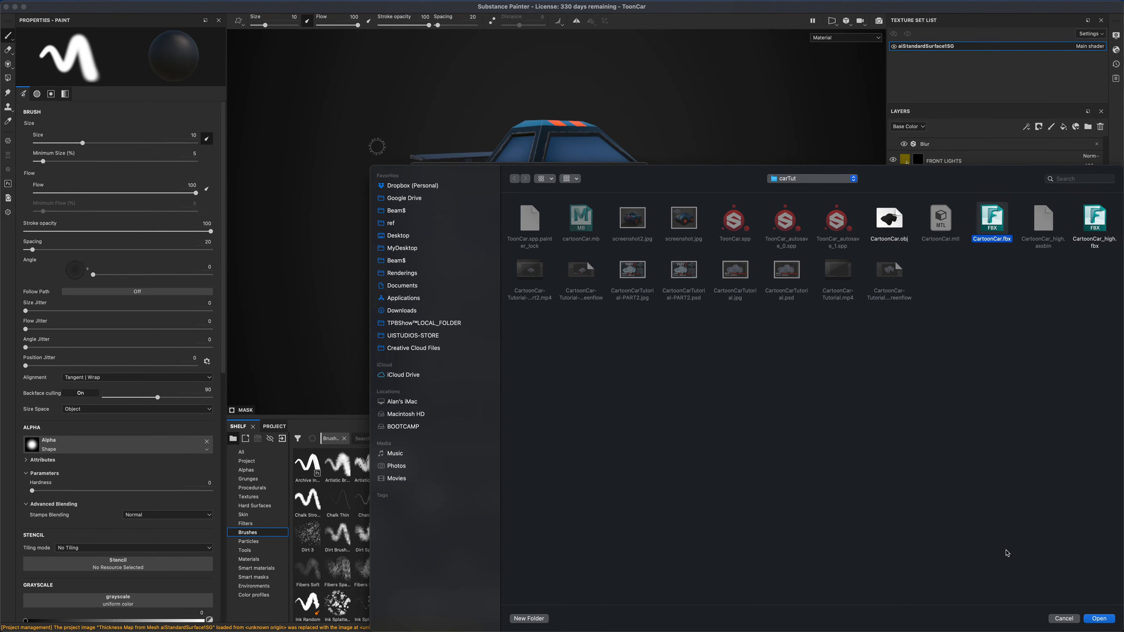
{"action": "left_click", "coordinate": [1064, 618]}
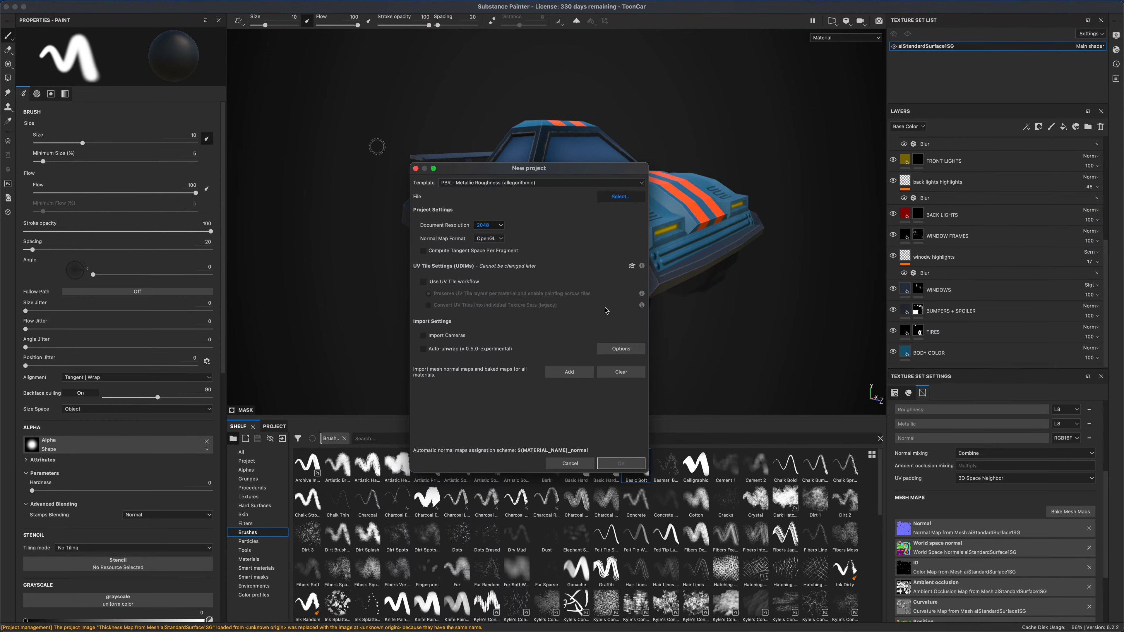
{"action": "left_click", "coordinate": [570, 464]}
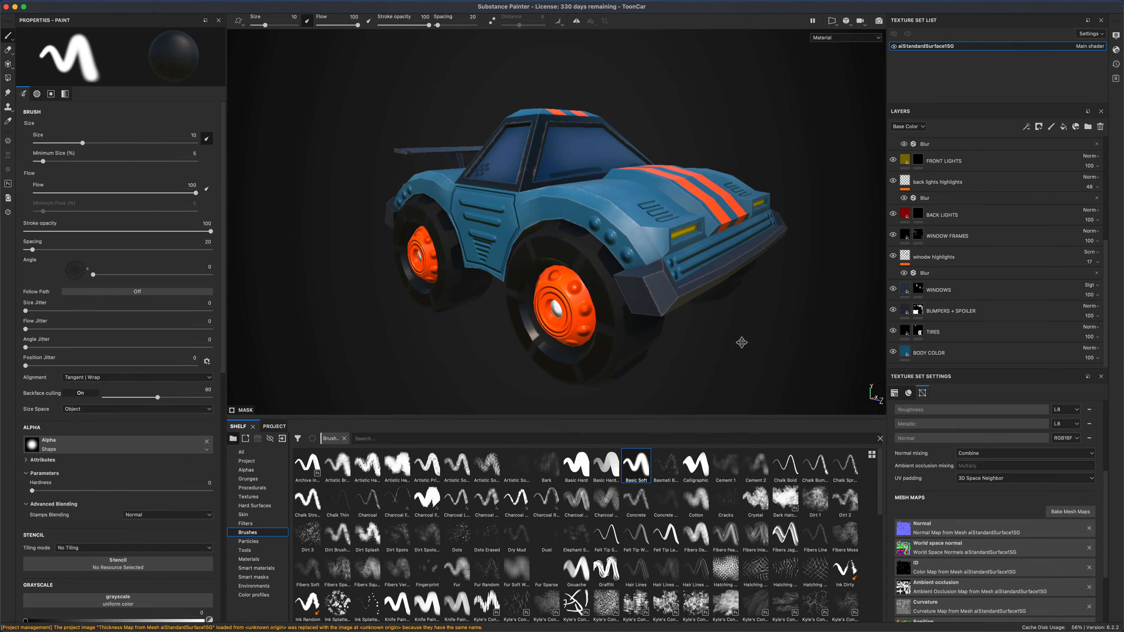
Step: Hide the upper layers of the car's texture stack, from TEXT down to FRONT LIGHTS
{"action": "scroll", "coordinate": [1013, 157], "scroll_direction": "up", "scroll_amount": 5}
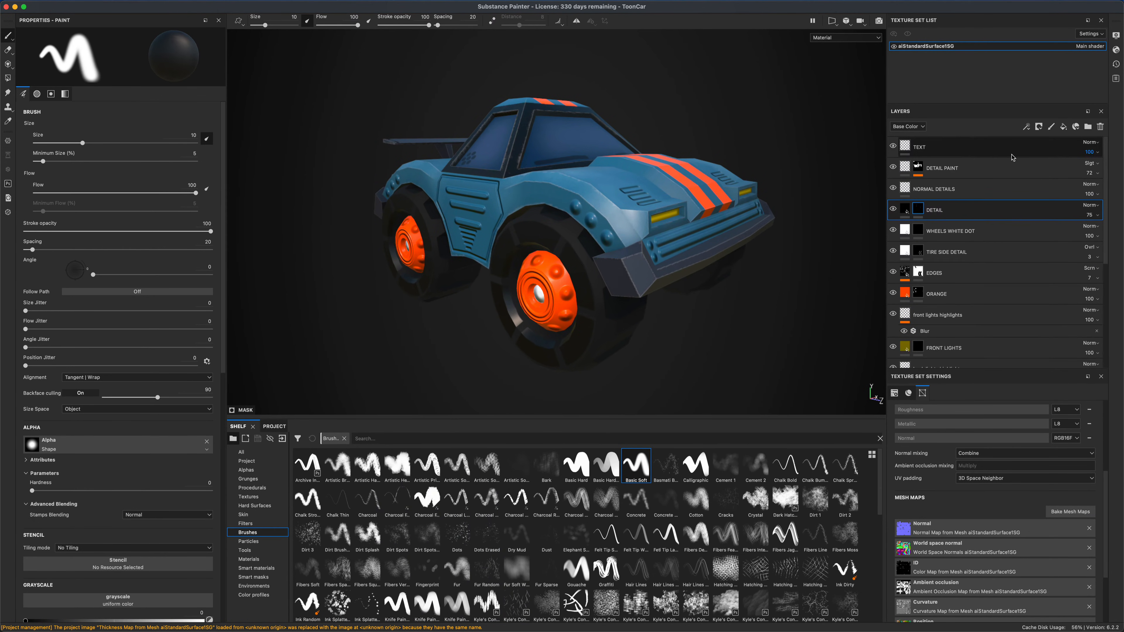
{"action": "left_click", "coordinate": [893, 168]}
{"action": "left_click", "coordinate": [893, 211]}
{"action": "left_click", "coordinate": [894, 231]}
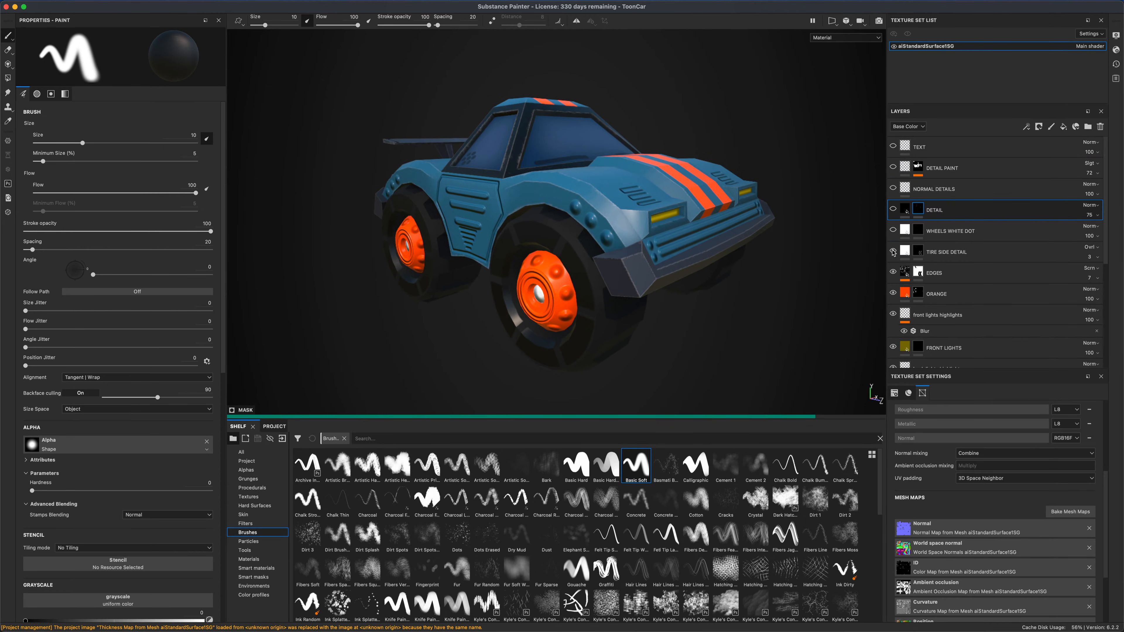
{"action": "left_click", "coordinate": [894, 251]}
{"action": "left_click", "coordinate": [894, 273]}
{"action": "left_click", "coordinate": [893, 293]}
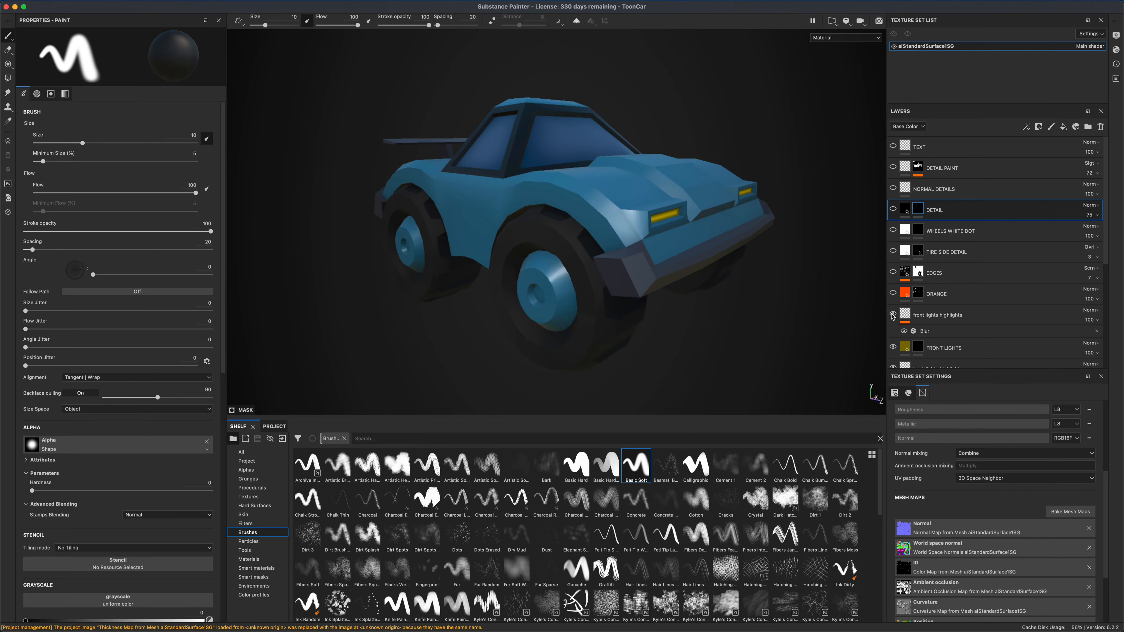
{"action": "left_click", "coordinate": [894, 314]}
{"action": "left_click", "coordinate": [894, 348]}
Step: Hide the remaining layers from back lights highlights down to BODY COLOR, leaving the car bare
{"action": "scroll", "coordinate": [926, 337], "scroll_direction": "down", "scroll_amount": 5}
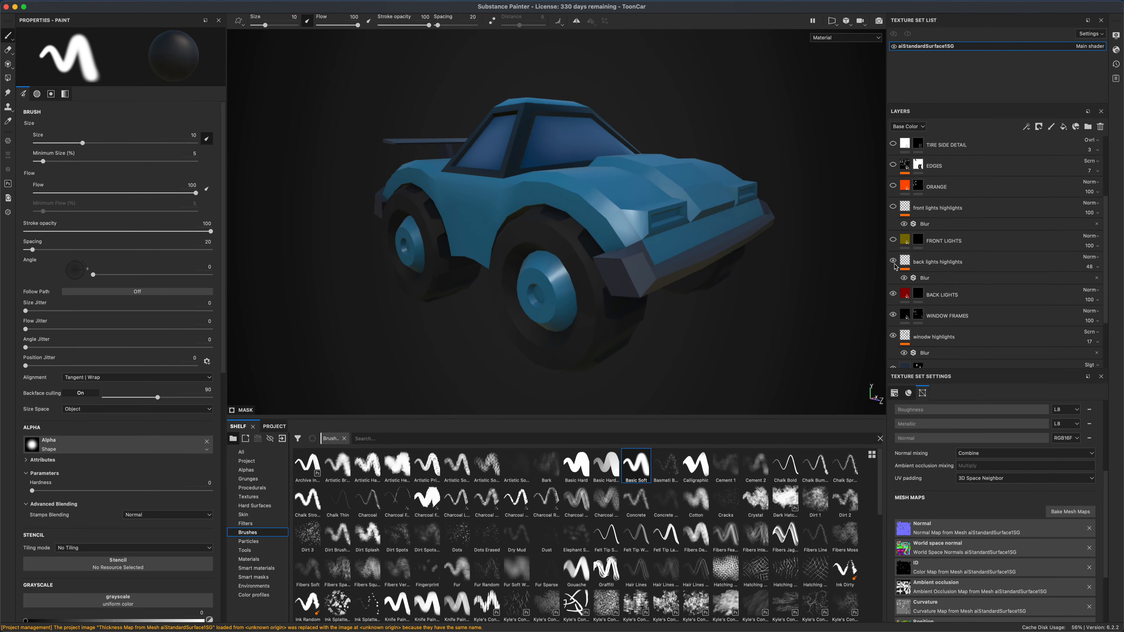
{"action": "left_click", "coordinate": [893, 313]}
{"action": "scroll", "coordinate": [894, 313], "scroll_direction": "down", "scroll_amount": 4}
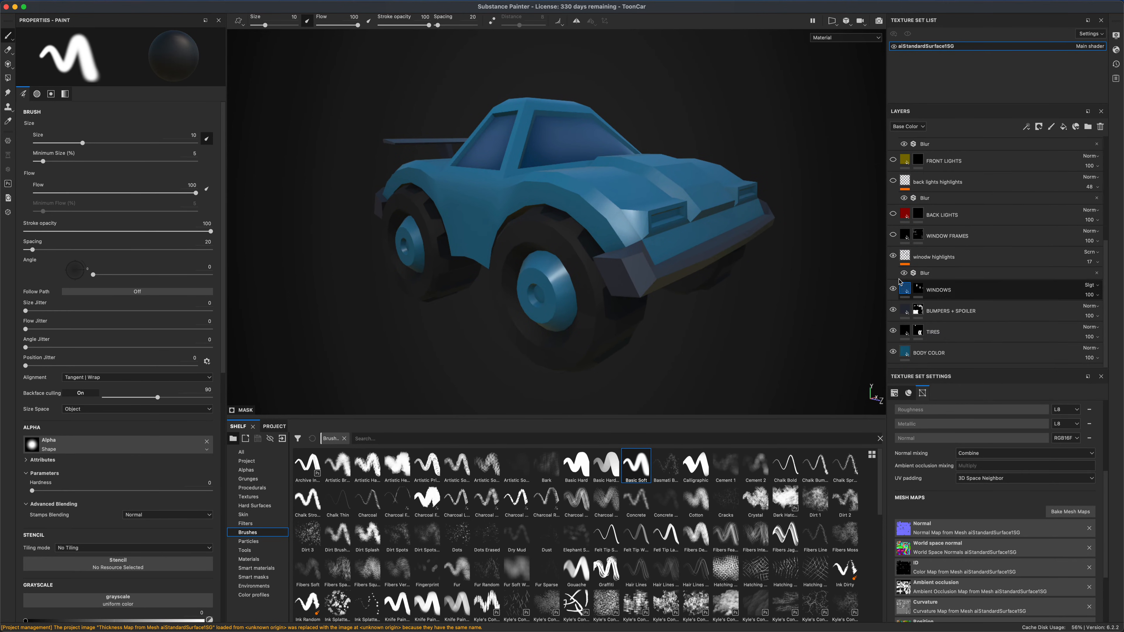
{"action": "left_click", "coordinate": [893, 255]}
{"action": "left_click", "coordinate": [893, 290]}
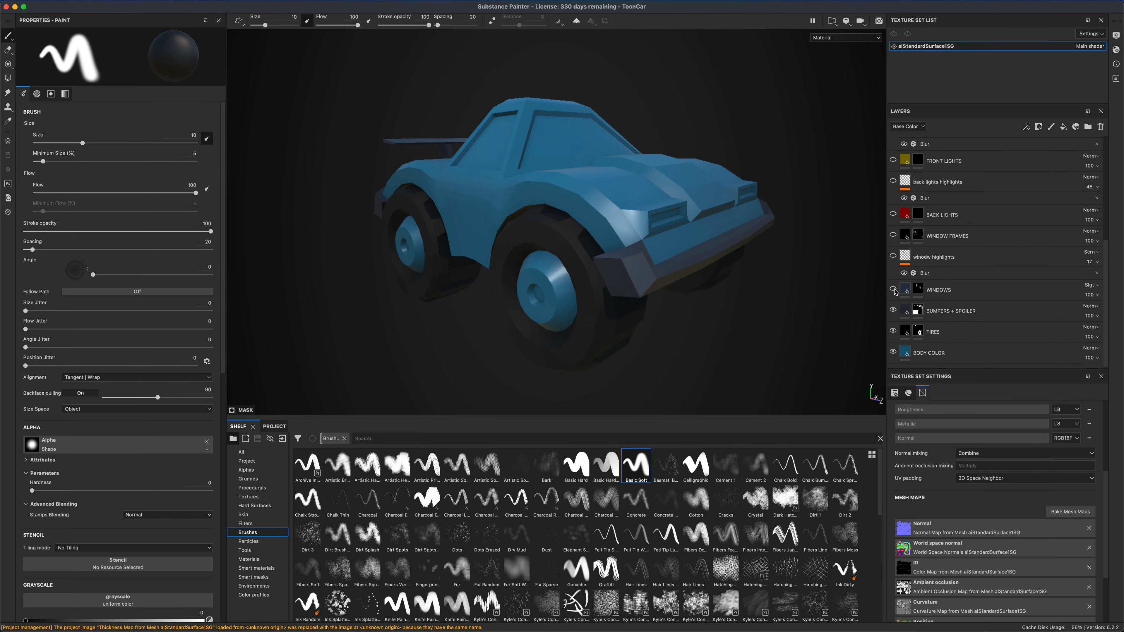
{"action": "left_click", "coordinate": [894, 311]}
{"action": "left_click", "coordinate": [893, 331]}
{"action": "left_click", "coordinate": [894, 353]}
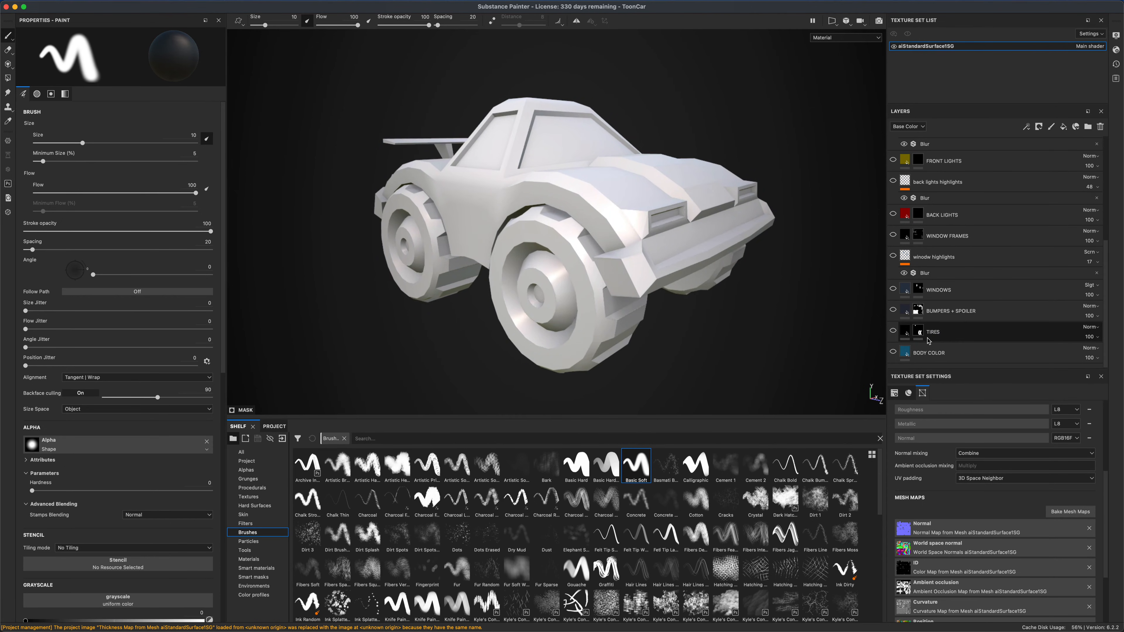
Step: Look over the Bake Mesh Maps settings without baking, and inspect the untextured car from both sides
{"action": "left_click_drag", "start_coordinate": [672, 301], "coordinate": [761, 330], "text": "alt"}
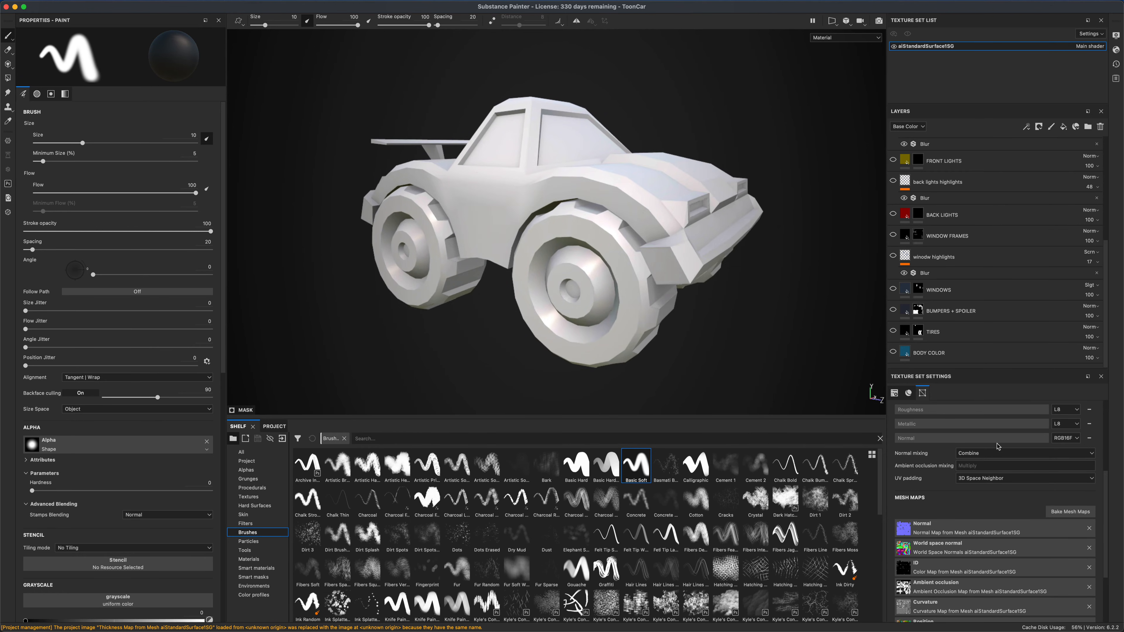
{"action": "left_click", "coordinate": [1071, 513]}
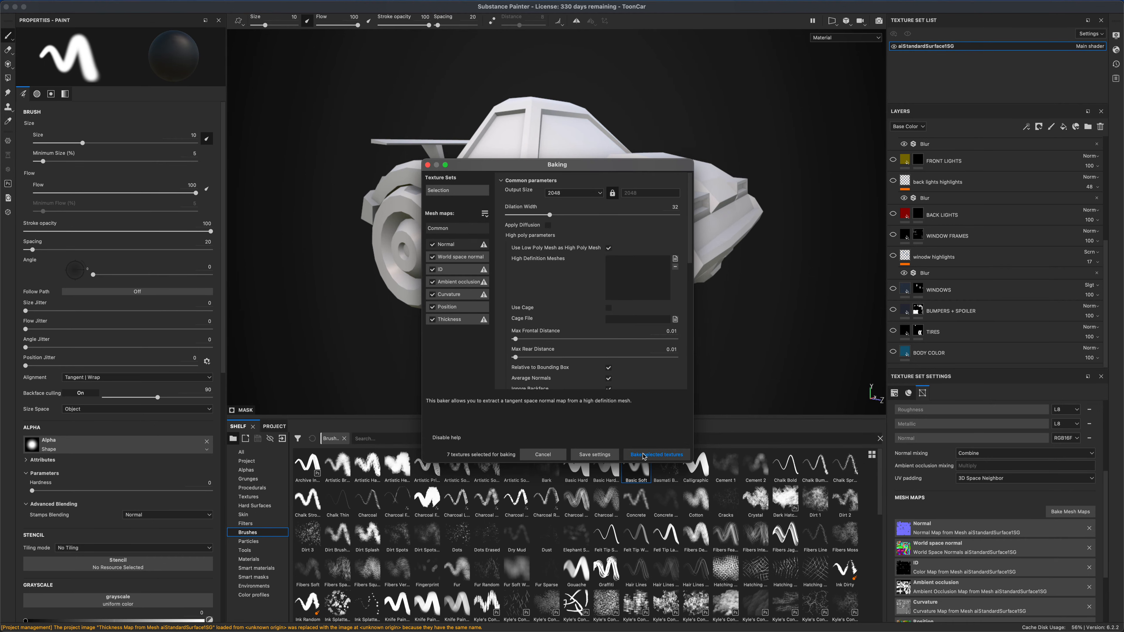
{"action": "left_click", "coordinate": [545, 456]}
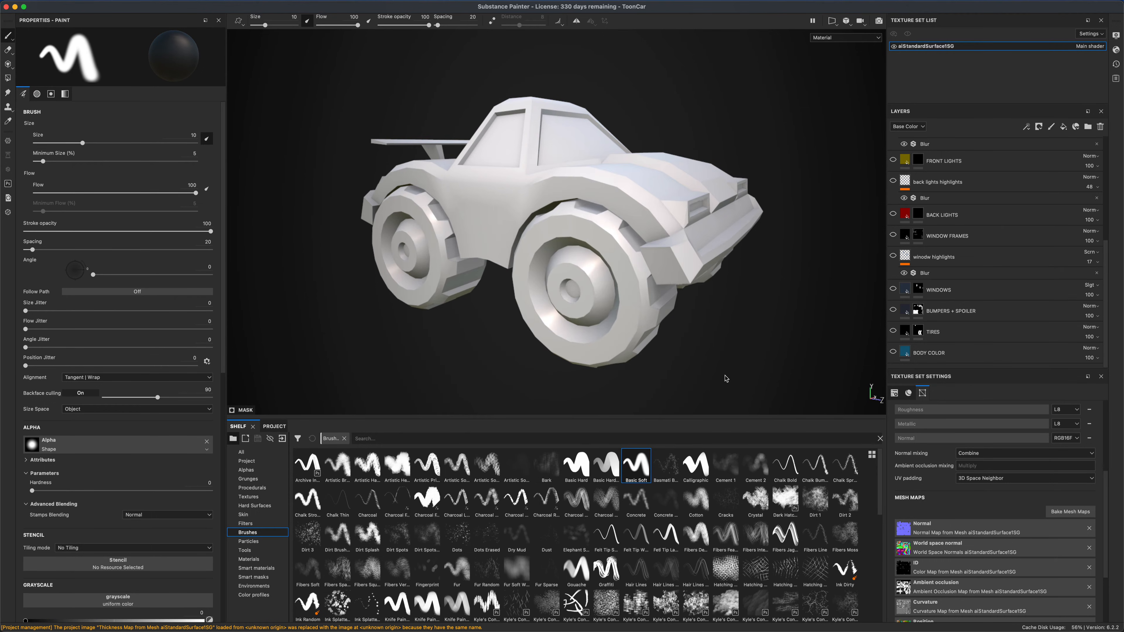
{"action": "mouse_move", "coordinate": [726, 379]}
{"action": "left_mouse_down", "text": "alt"}
{"action": "mouse_move", "coordinate": [355, 371]}
{"action": "mouse_move", "coordinate": [716, 371]}
{"action": "mouse_move", "coordinate": [467, 360]}
{"action": "mouse_move", "coordinate": [756, 366]}
{"action": "mouse_move", "coordinate": [506, 358]}
{"action": "mouse_move", "coordinate": [477, 379]}
{"action": "mouse_move", "coordinate": [550, 387]}
{"action": "mouse_move", "coordinate": [801, 353]}
{"action": "mouse_move", "coordinate": [657, 326]}
{"action": "left_mouse_up", "text": "alt"}
{"action": "mouse_move", "coordinate": [588, 333]}
{"action": "left_mouse_down", "text": "alt"}
{"action": "mouse_move", "coordinate": [670, 334]}
{"action": "mouse_move", "coordinate": [592, 344]}
{"action": "mouse_move", "coordinate": [502, 381]}
{"action": "mouse_move", "coordinate": [578, 335]}
{"action": "left_mouse_up", "text": "alt"}
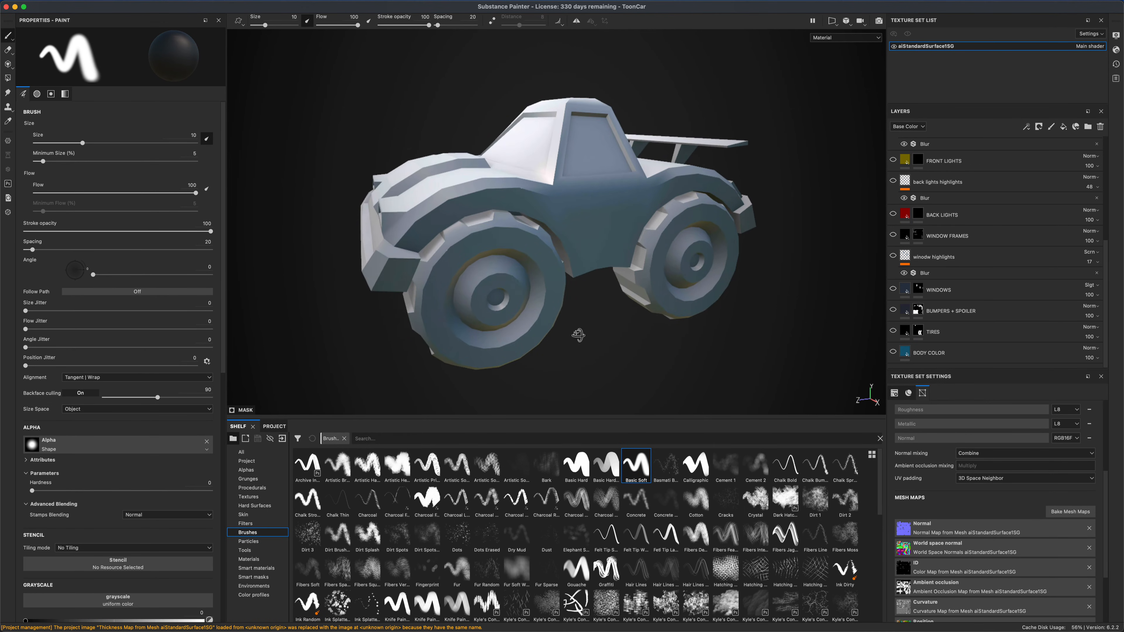
{"action": "left_click_drag", "start_coordinate": [309, 261], "coordinate": [417, 220], "text": "alt"}
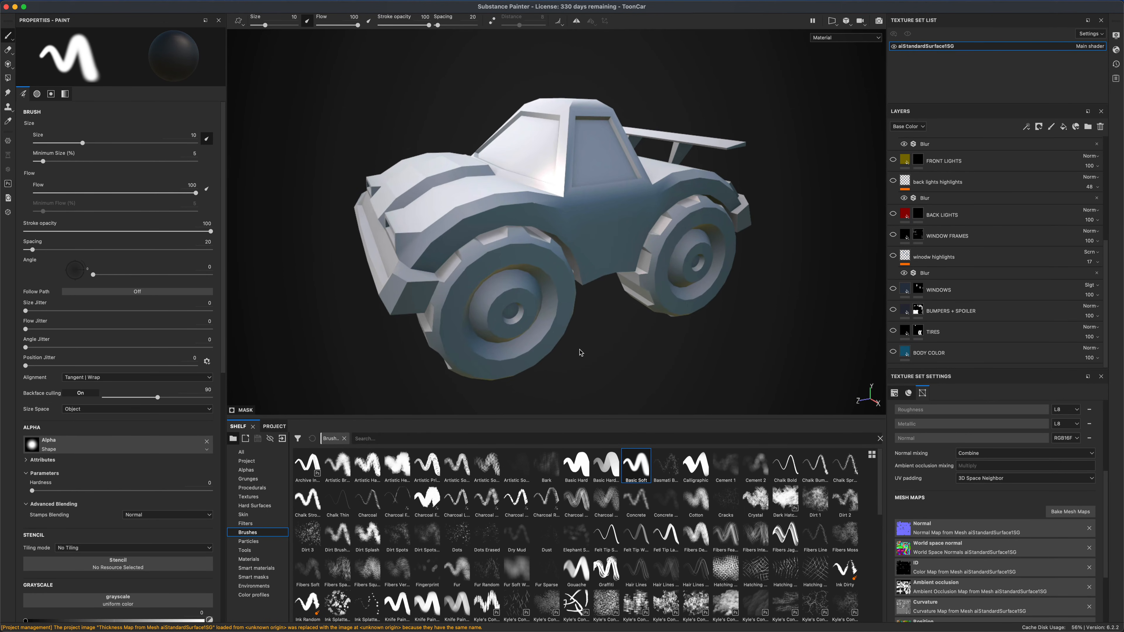
{"action": "mouse_move", "coordinate": [581, 354]}
{"action": "left_mouse_down", "text": "alt"}
{"action": "mouse_move", "coordinate": [577, 327]}
{"action": "mouse_move", "coordinate": [603, 300]}
{"action": "mouse_move", "coordinate": [628, 341]}
{"action": "mouse_move", "coordinate": [587, 341]}
{"action": "mouse_move", "coordinate": [678, 359]}
{"action": "left_mouse_up", "text": "alt"}
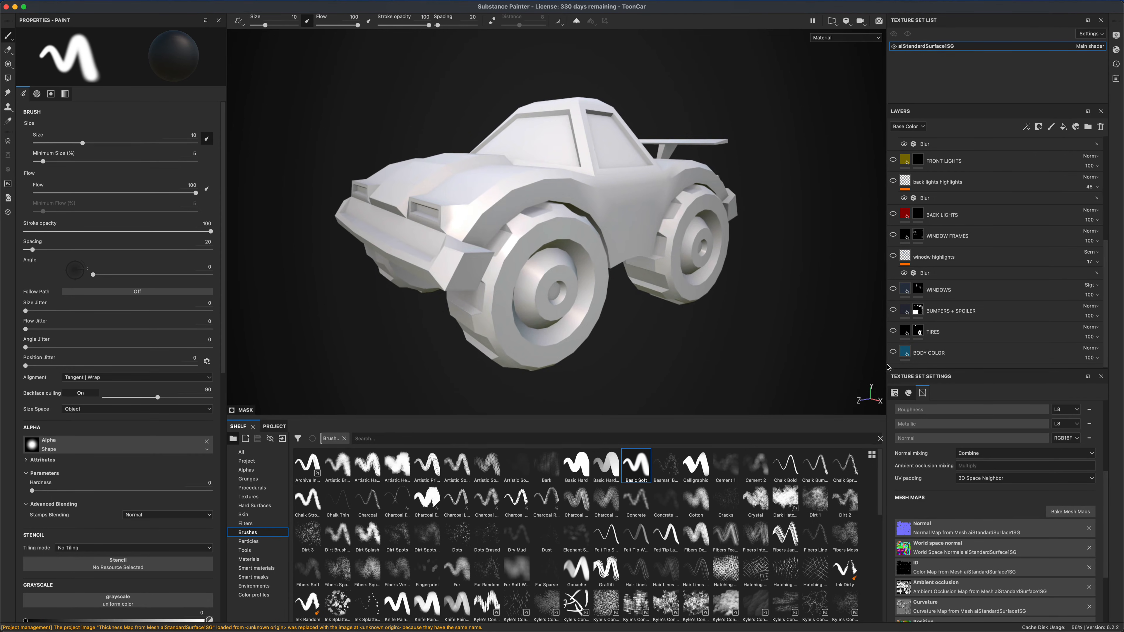
Step: Show the BODY COLOR fill layer, set its roughness to 0.2993 and metallic to 0.1703, and check the shading under different lighting
{"action": "left_click", "coordinate": [893, 352]}
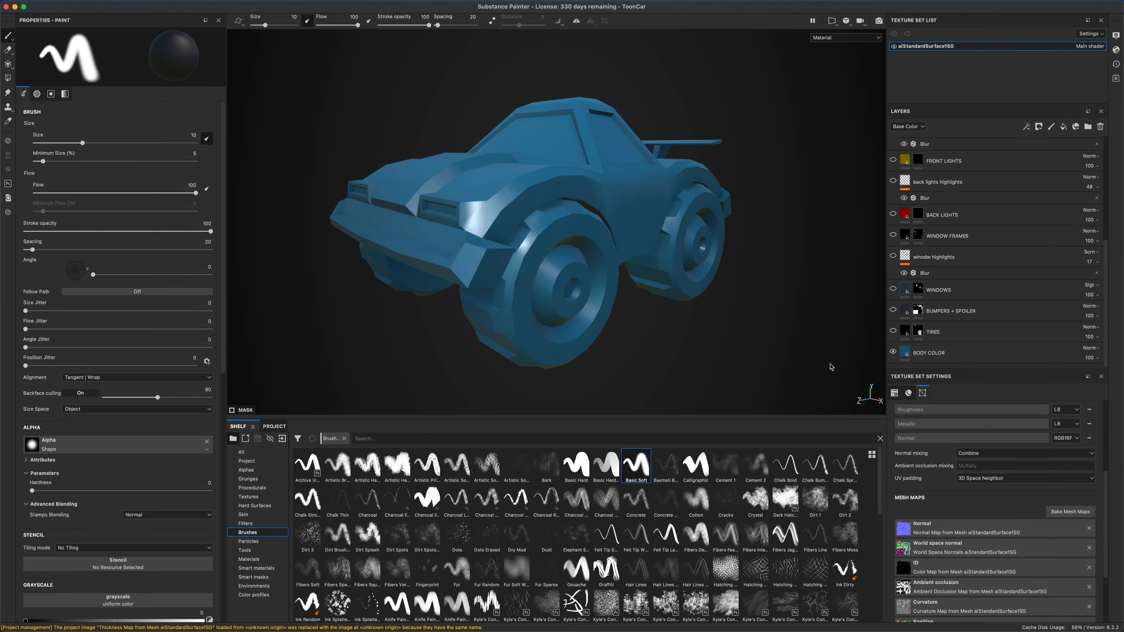
{"action": "left_click", "coordinate": [942, 354]}
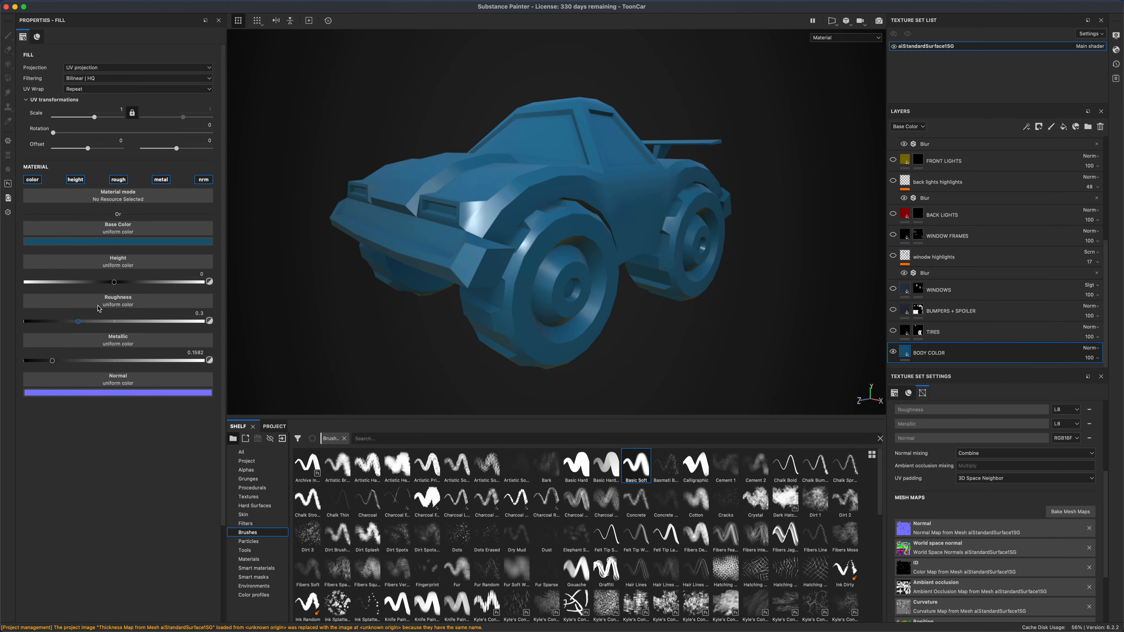
{"action": "left_click_drag", "start_coordinate": [79, 324], "coordinate": [78, 325]}
{"action": "left_click_drag", "start_coordinate": [349, 334], "coordinate": [696, 356], "text": "alt"}
{"action": "right_click_drag", "start_coordinate": [696, 356], "coordinate": [644, 364], "text": "shift"}
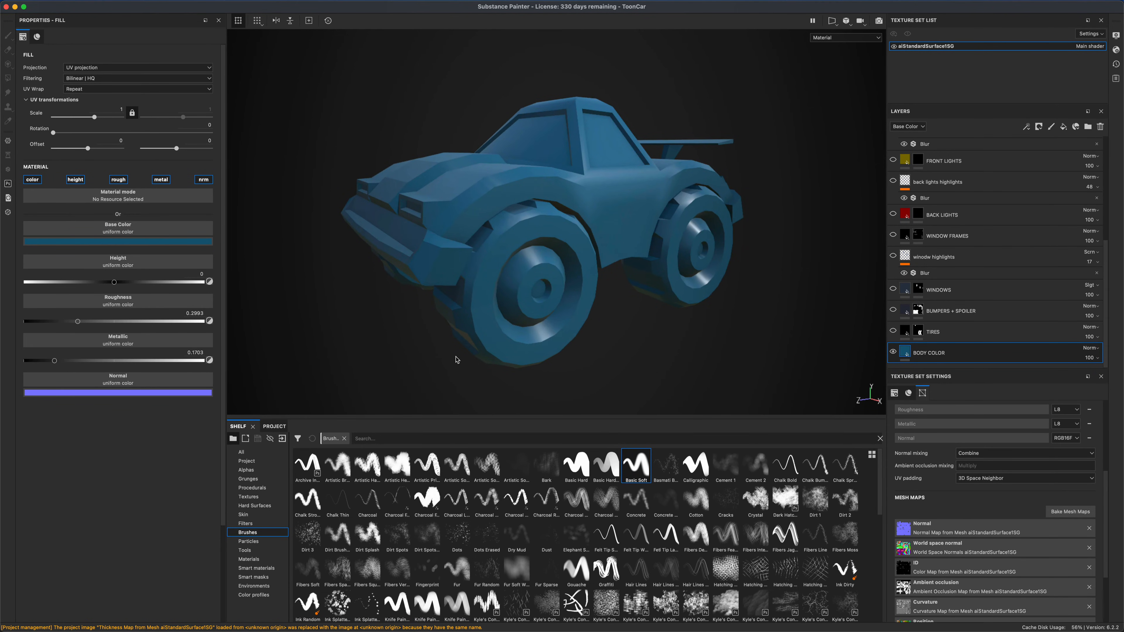
Step: Show the TIRES fill layer, check its black base color, and set its roughness to 0.7518
{"action": "left_click_drag", "start_coordinate": [371, 347], "coordinate": [383, 348], "text": "alt"}
{"action": "left_click_drag", "start_coordinate": [341, 377], "coordinate": [358, 370], "text": "alt"}
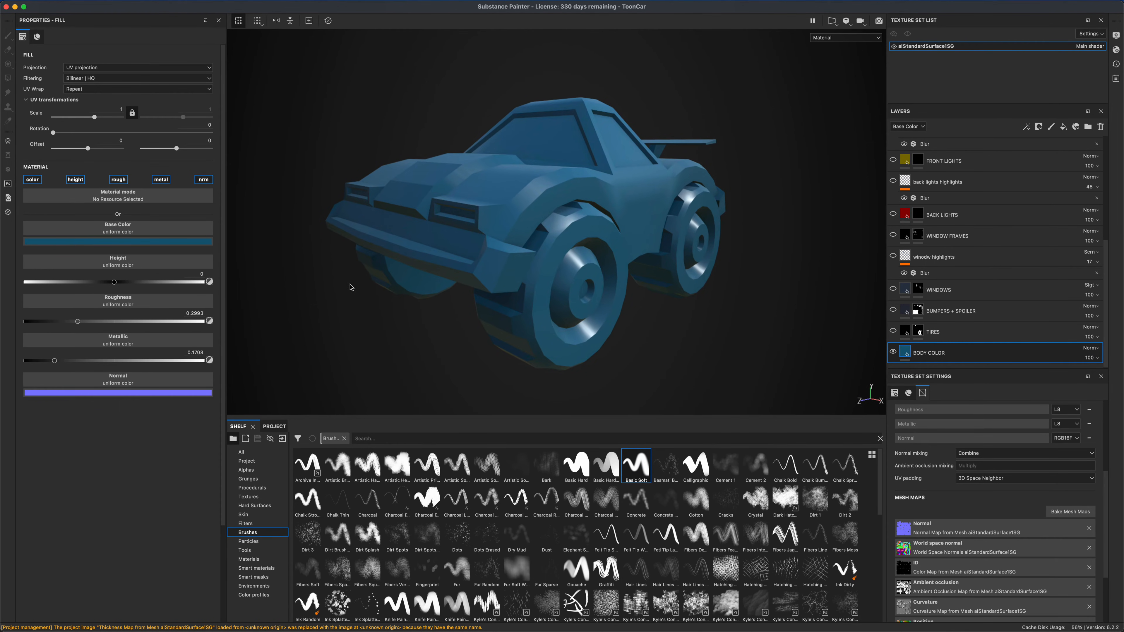
{"action": "left_click_drag", "start_coordinate": [350, 288], "coordinate": [350, 286], "text": "alt"}
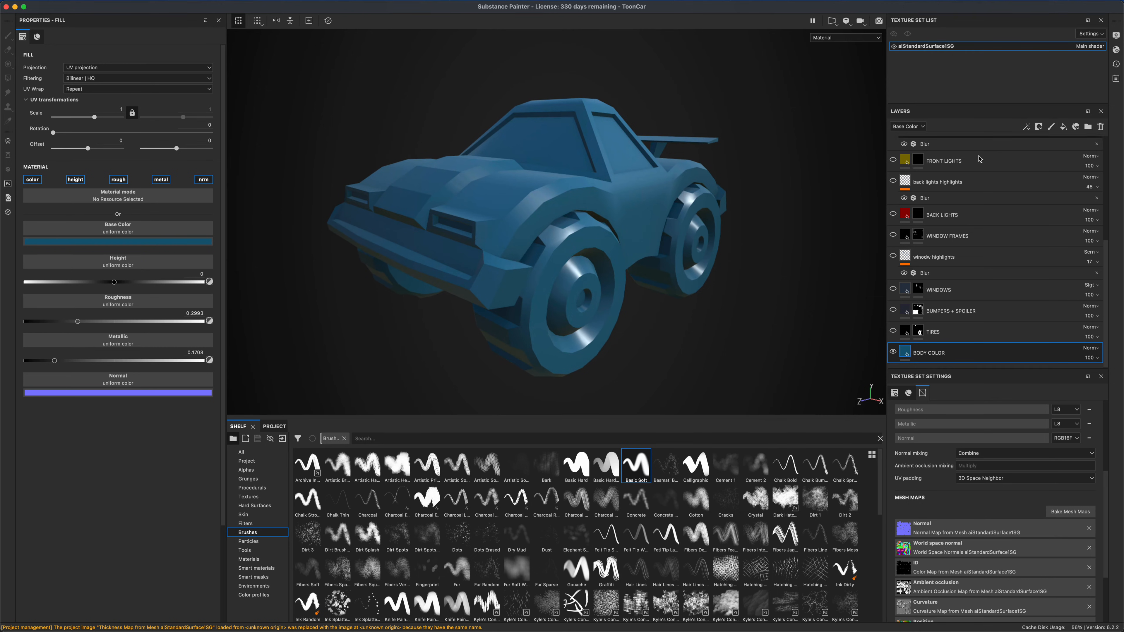
{"action": "left_click_drag", "start_coordinate": [736, 316], "coordinate": [685, 339], "text": "alt"}
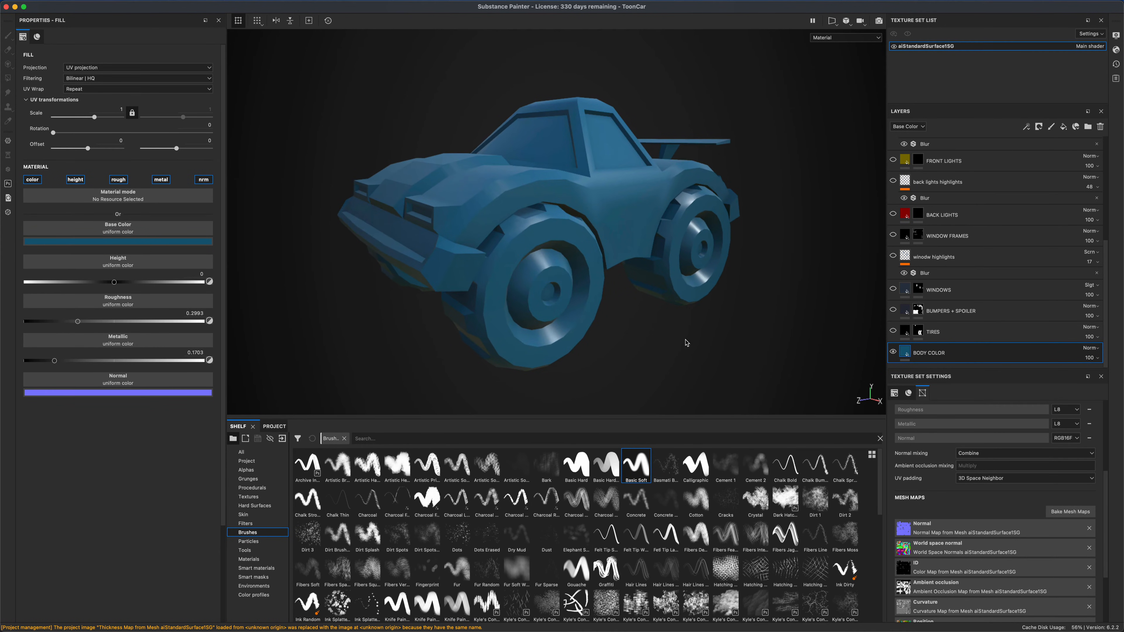
{"action": "left_click", "coordinate": [894, 332]}
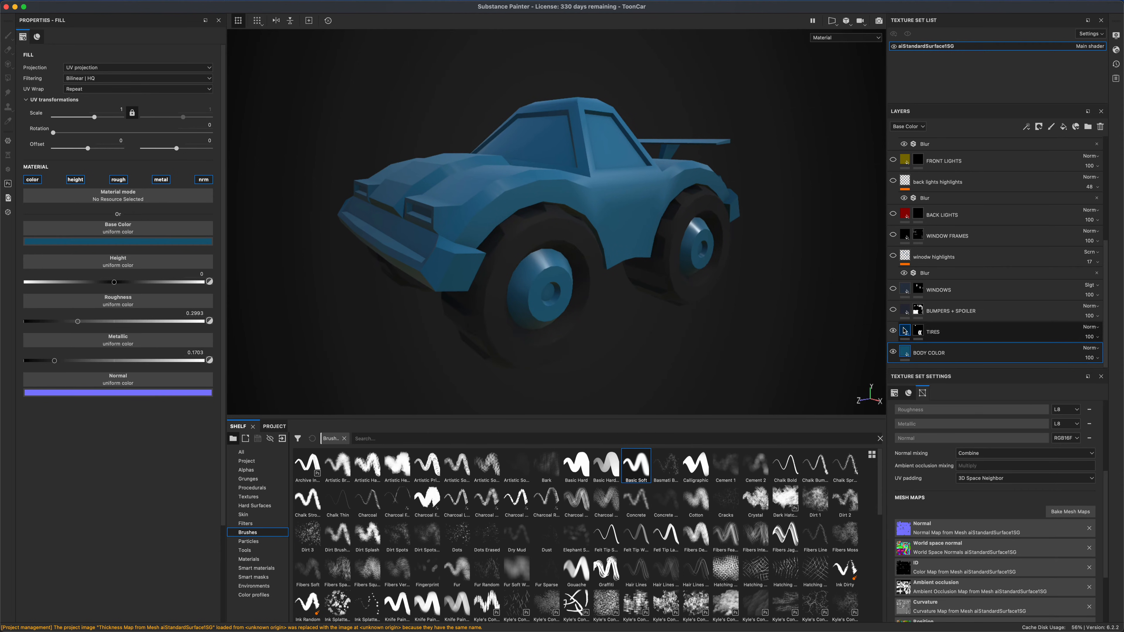
{"action": "left_click", "coordinate": [905, 331]}
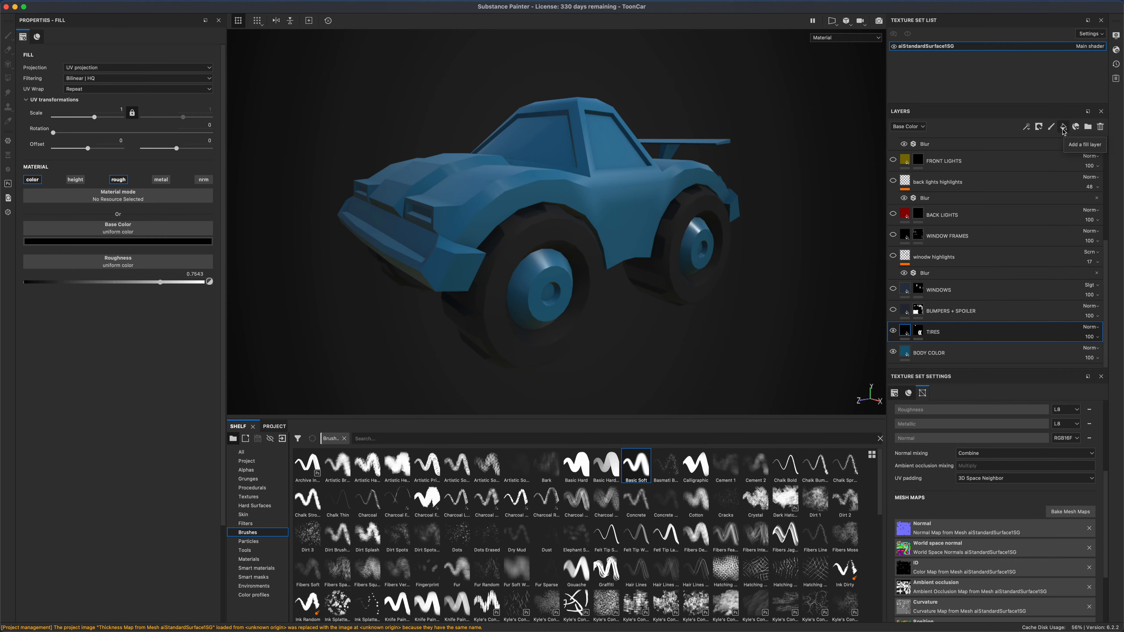
{"action": "left_click", "coordinate": [144, 244]}
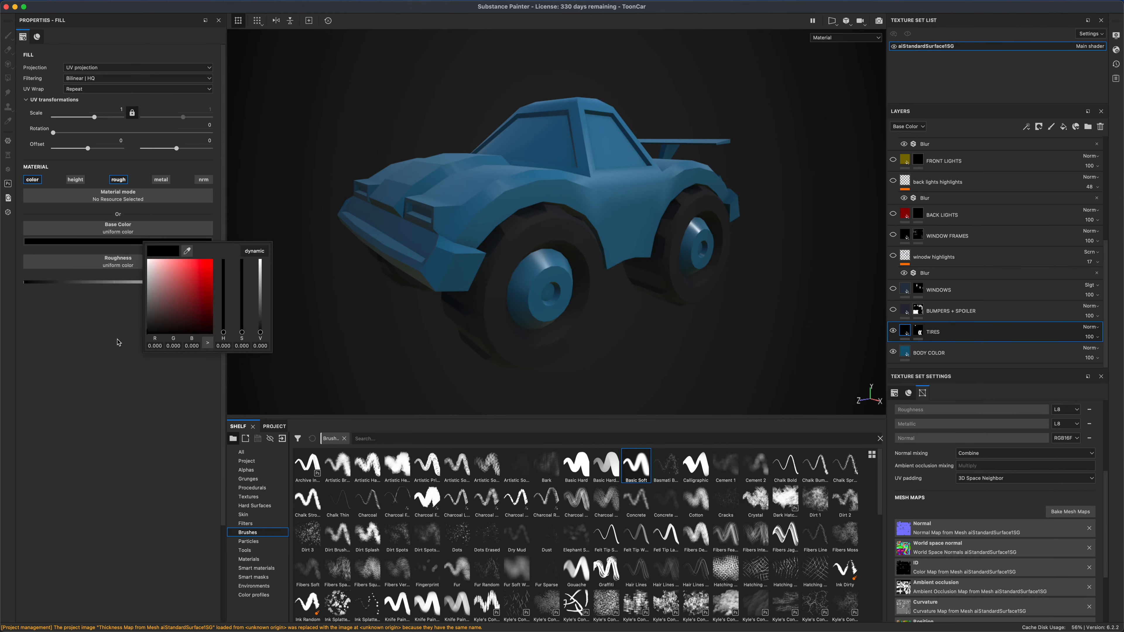
{"action": "left_click", "coordinate": [122, 326]}
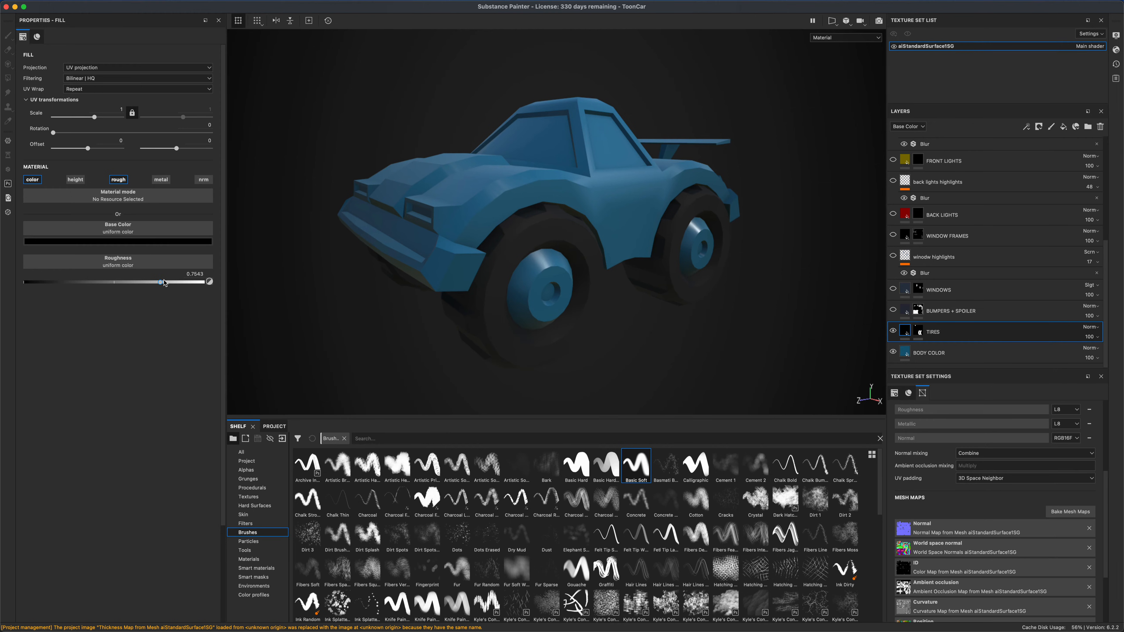
{"action": "mouse_move", "coordinate": [157, 285]}
{"action": "left_mouse_down"}
{"action": "mouse_move", "coordinate": [20, 287]}
{"action": "mouse_move", "coordinate": [158, 295]}
{"action": "left_mouse_up"}
{"action": "left_click_drag", "start_coordinate": [371, 322], "coordinate": [523, 334], "text": "alt"}
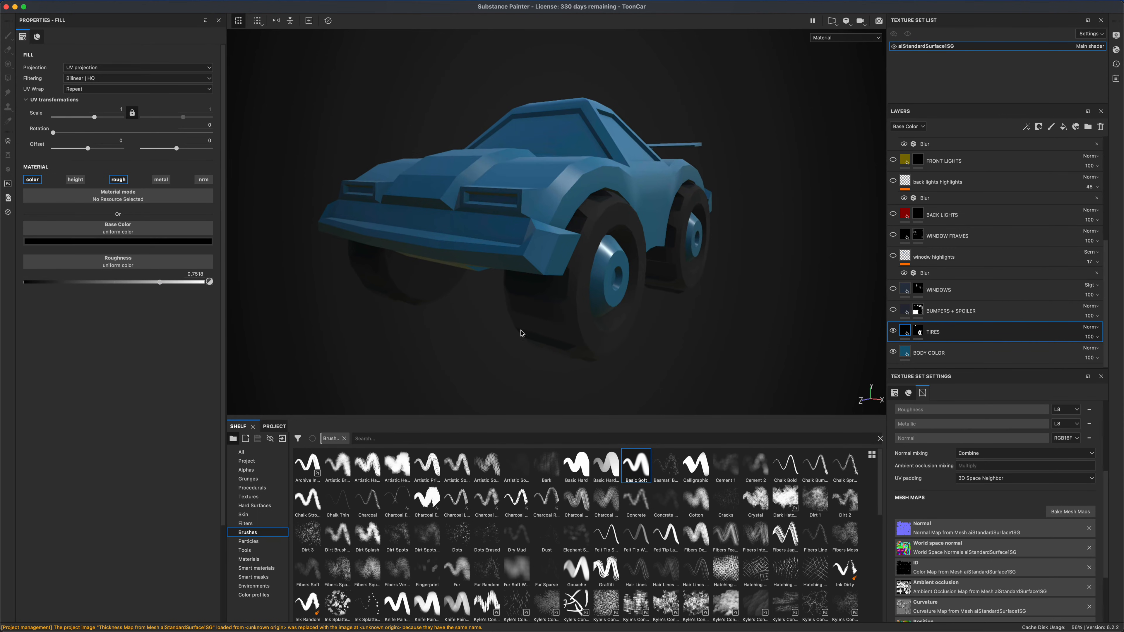
Step: Review the mask options for the TIRES layer, select its existing mask, and set Polygon Fill to UV chunk mode
{"action": "right_click", "coordinate": [906, 332]}
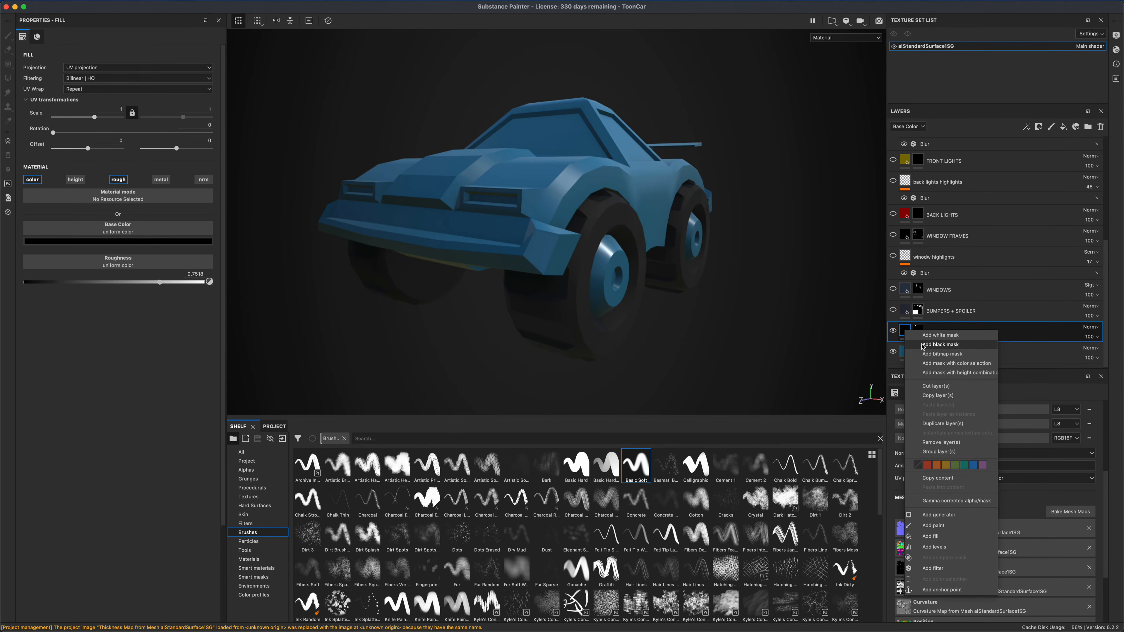
{"action": "left_click", "coordinate": [957, 346]}
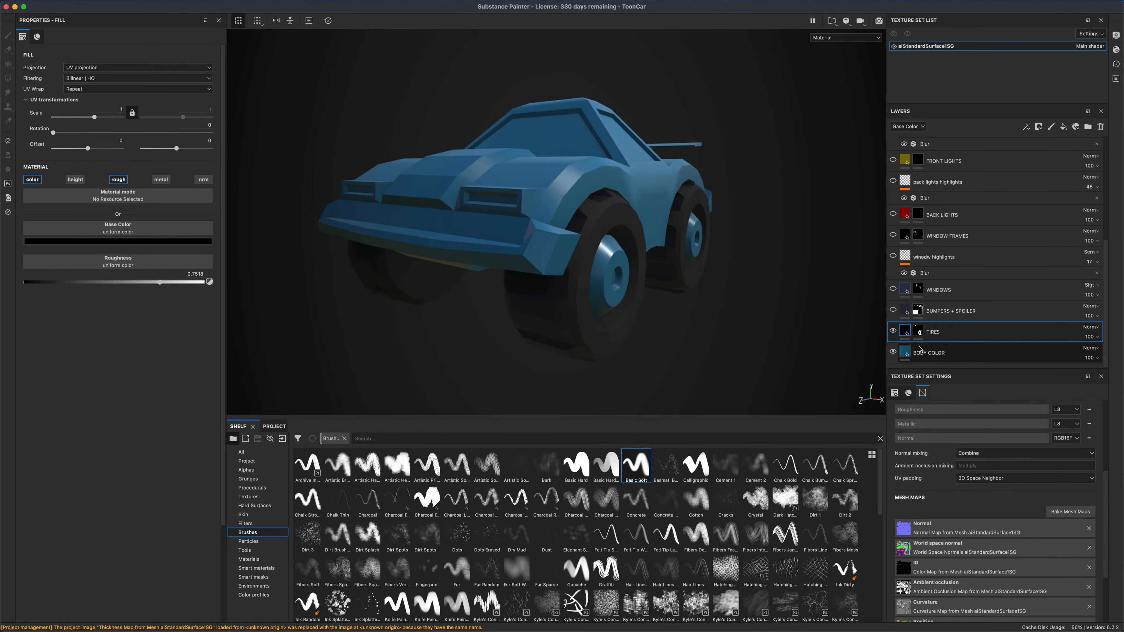
{"action": "left_click", "coordinate": [922, 336]}
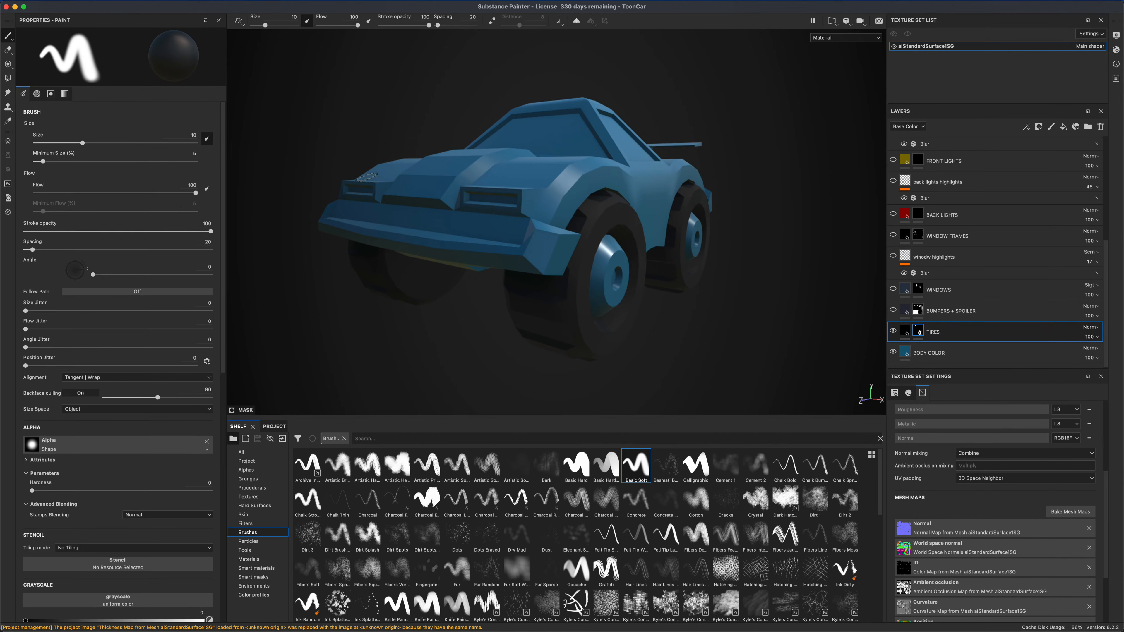
{"action": "left_click", "coordinate": [8, 78]}
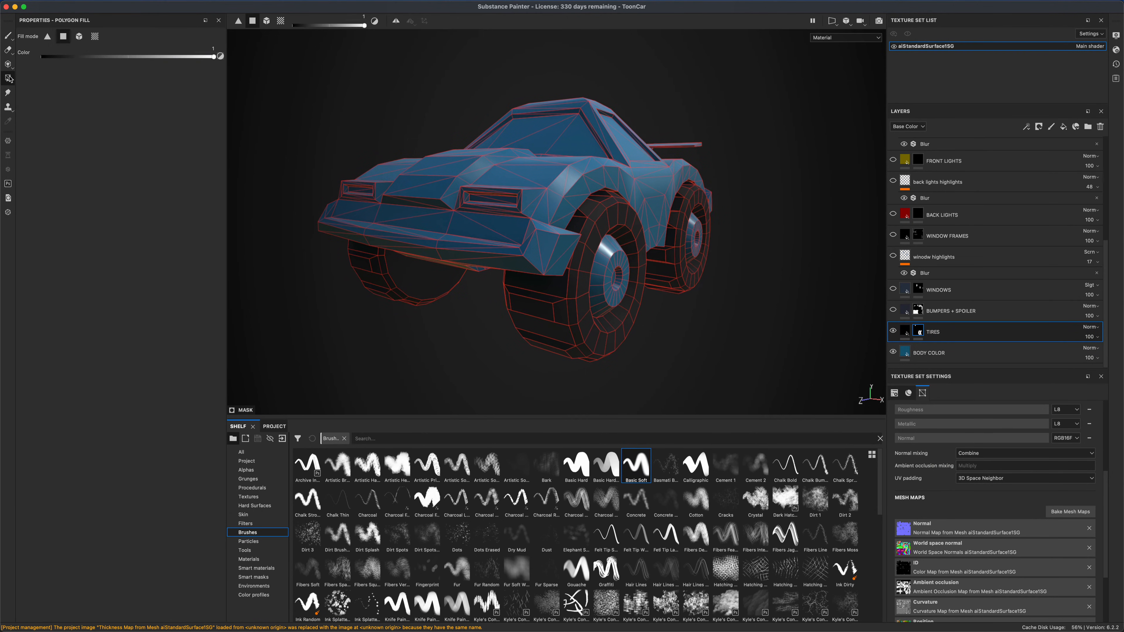
{"action": "left_click", "coordinate": [95, 37]}
Step: Examine the masked tires and their wireframe from low, front and side angles
{"action": "left_click_drag", "start_coordinate": [429, 335], "coordinate": [529, 307], "text": "alt"}
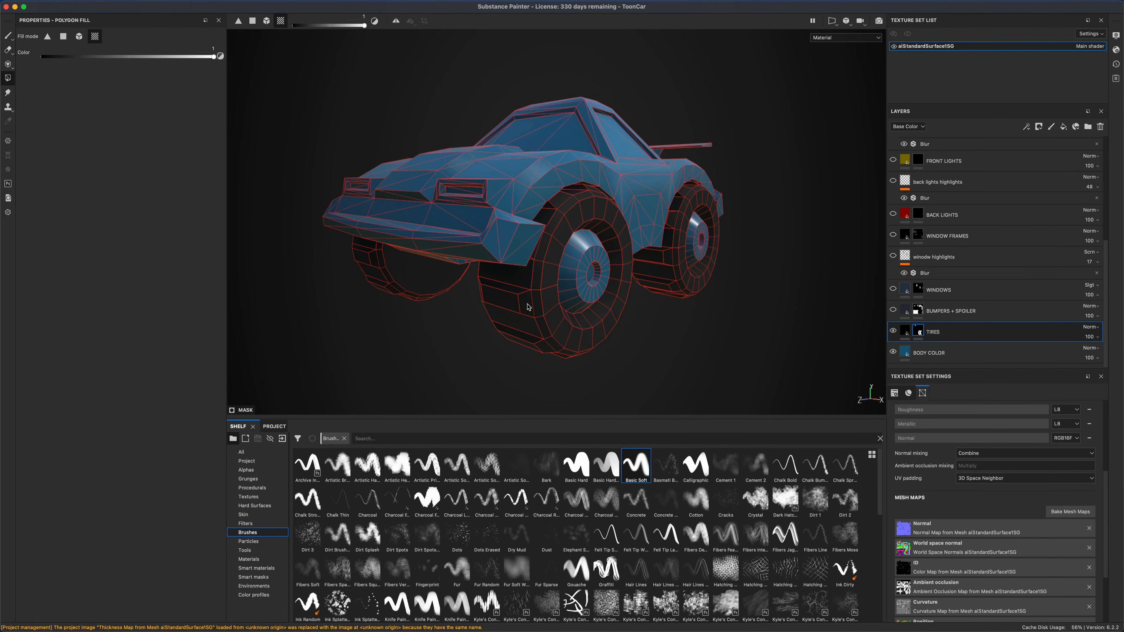
{"action": "left_click_drag", "start_coordinate": [520, 363], "coordinate": [568, 297], "text": "alt"}
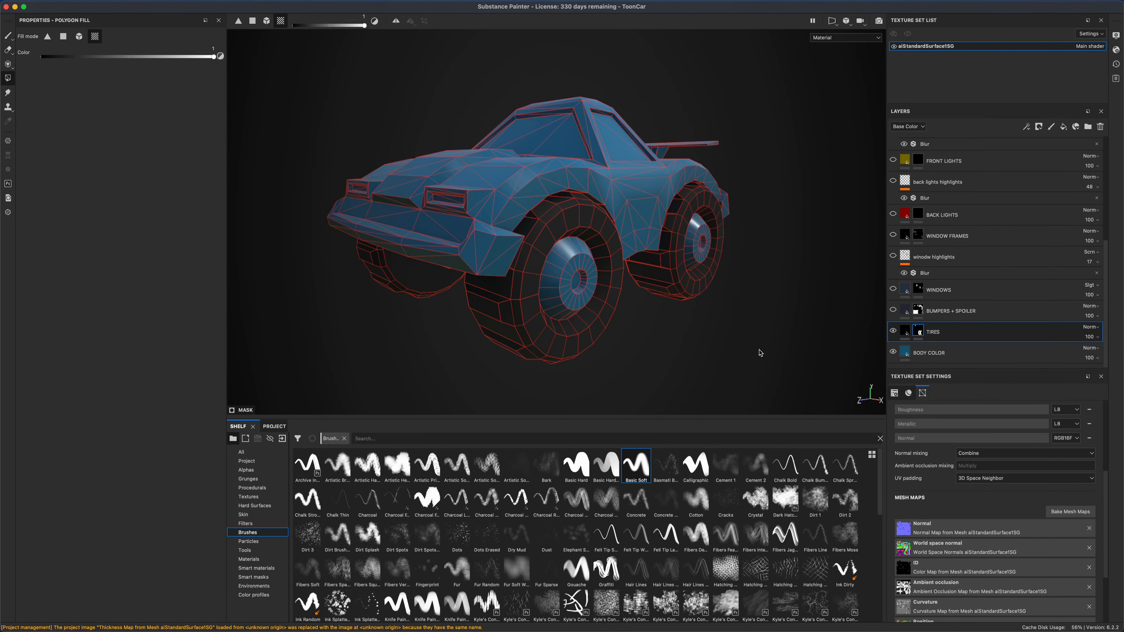
{"action": "mouse_move", "coordinate": [760, 353]}
{"action": "left_mouse_down", "text": "alt"}
{"action": "mouse_move", "coordinate": [648, 345]}
{"action": "mouse_move", "coordinate": [760, 341]}
{"action": "left_mouse_up", "text": "alt"}
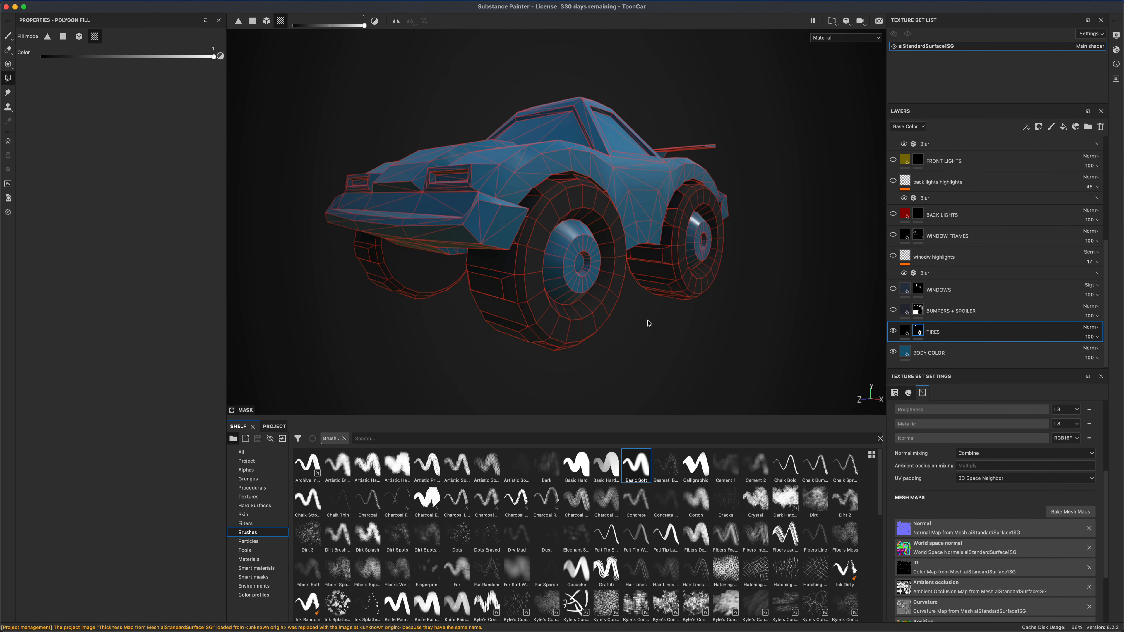
{"action": "left_click_drag", "start_coordinate": [481, 301], "coordinate": [556, 280], "text": "alt"}
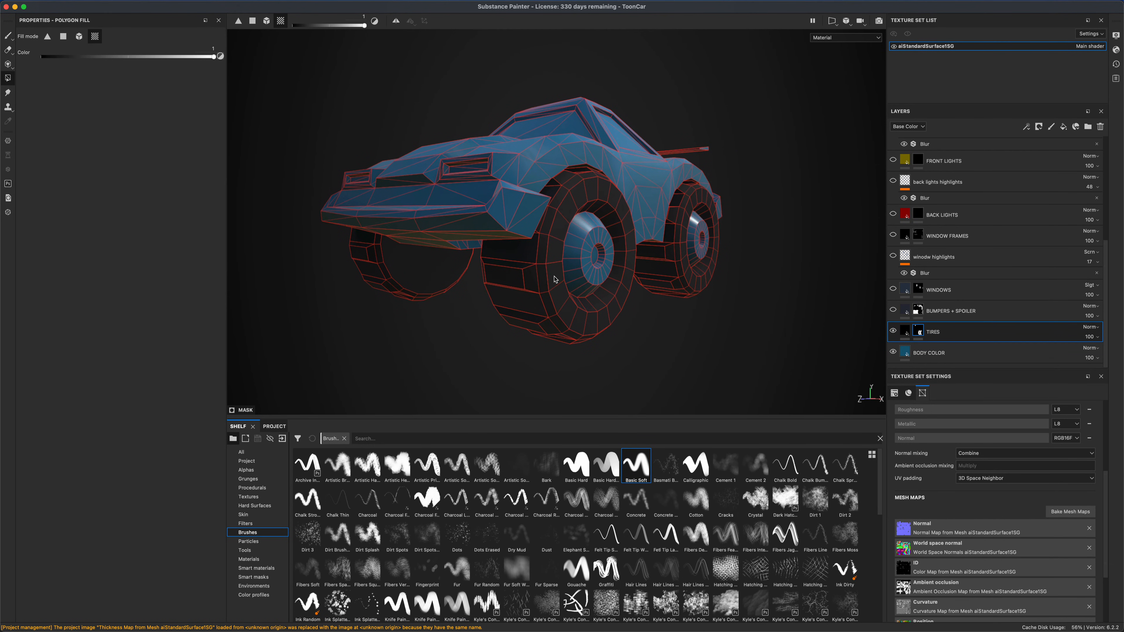
{"action": "left_click_drag", "start_coordinate": [475, 330], "coordinate": [538, 288], "text": "alt"}
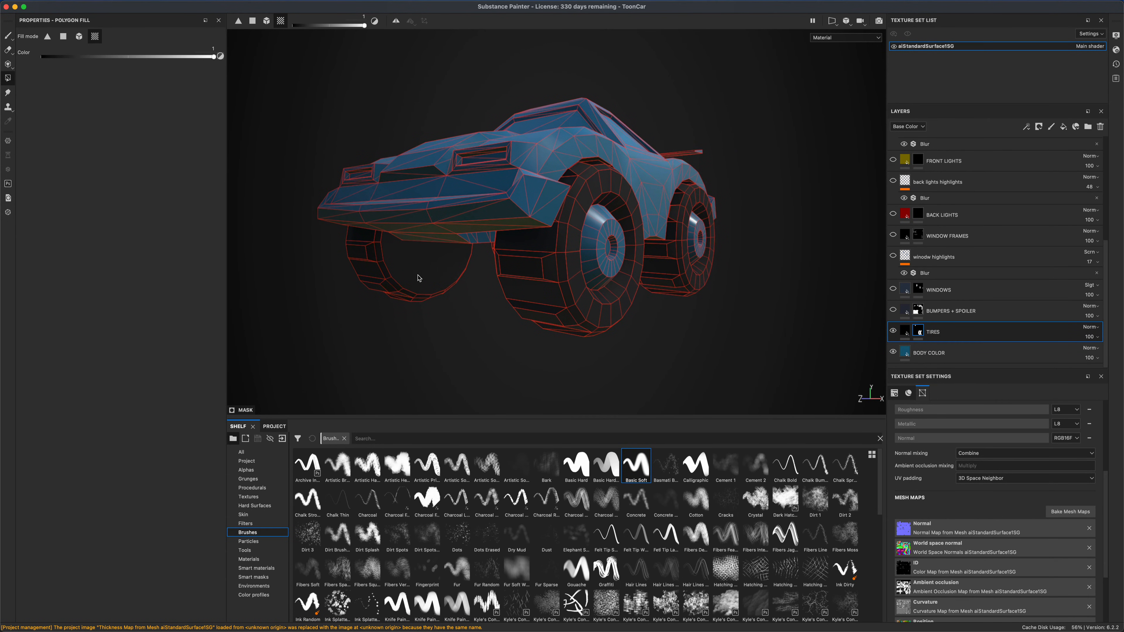
{"action": "left_click_drag", "start_coordinate": [449, 342], "coordinate": [503, 365], "text": "alt"}
{"action": "left_click_drag", "start_coordinate": [810, 349], "coordinate": [794, 346], "text": "alt"}
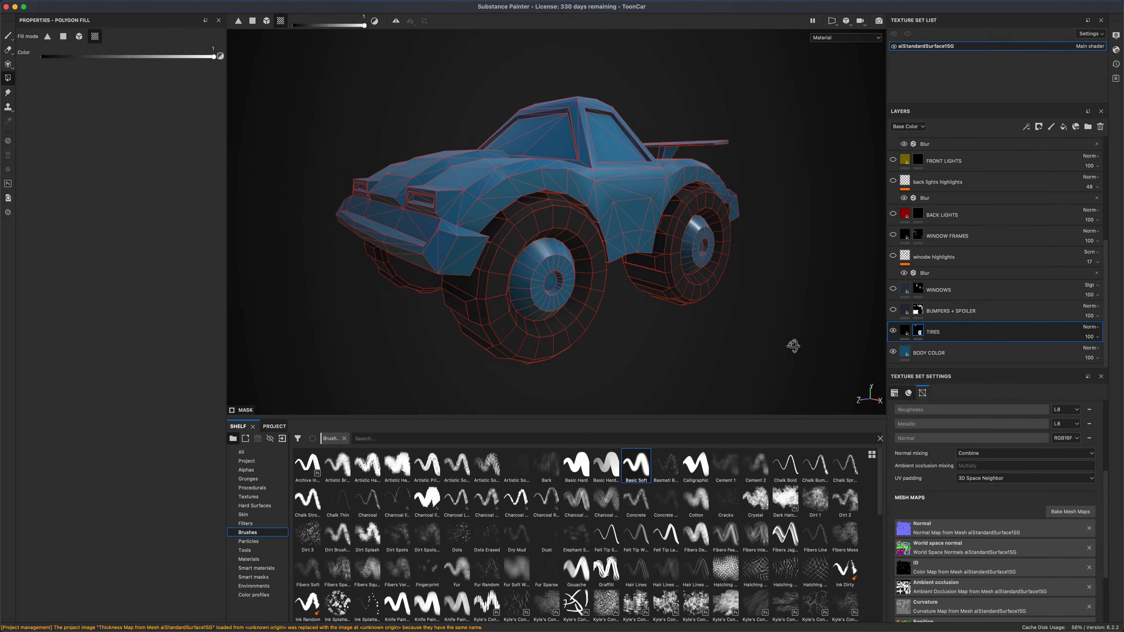
Step: Show the BUMPERS + SPOILER layer, check its fill settings and mask options, and select its mask
{"action": "left_click", "coordinate": [894, 311]}
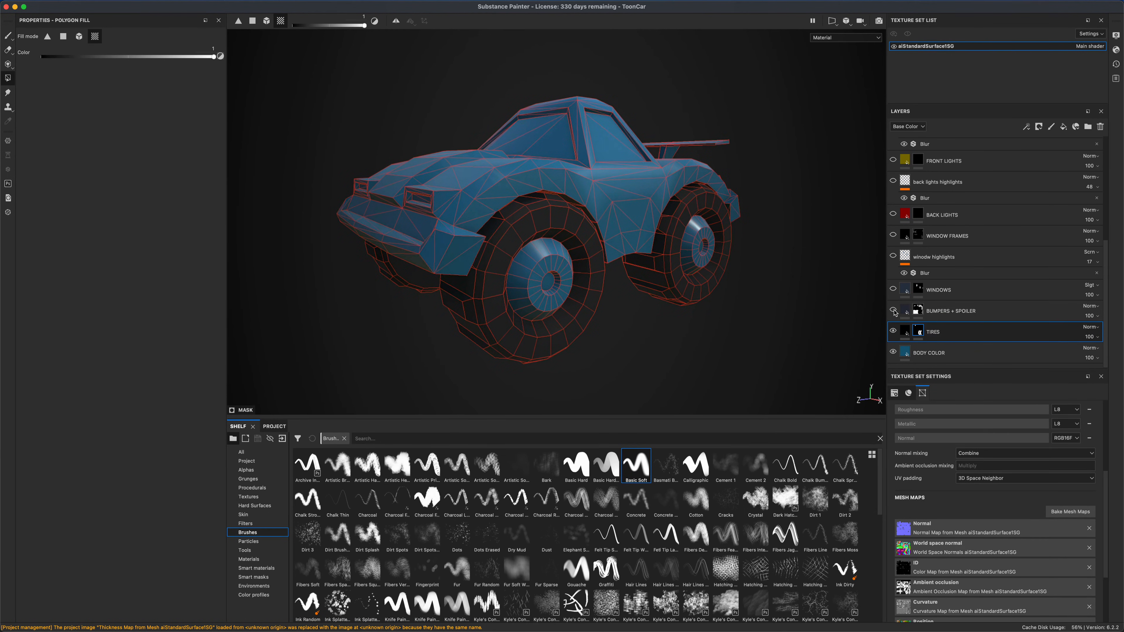
{"action": "left_click", "coordinate": [918, 316]}
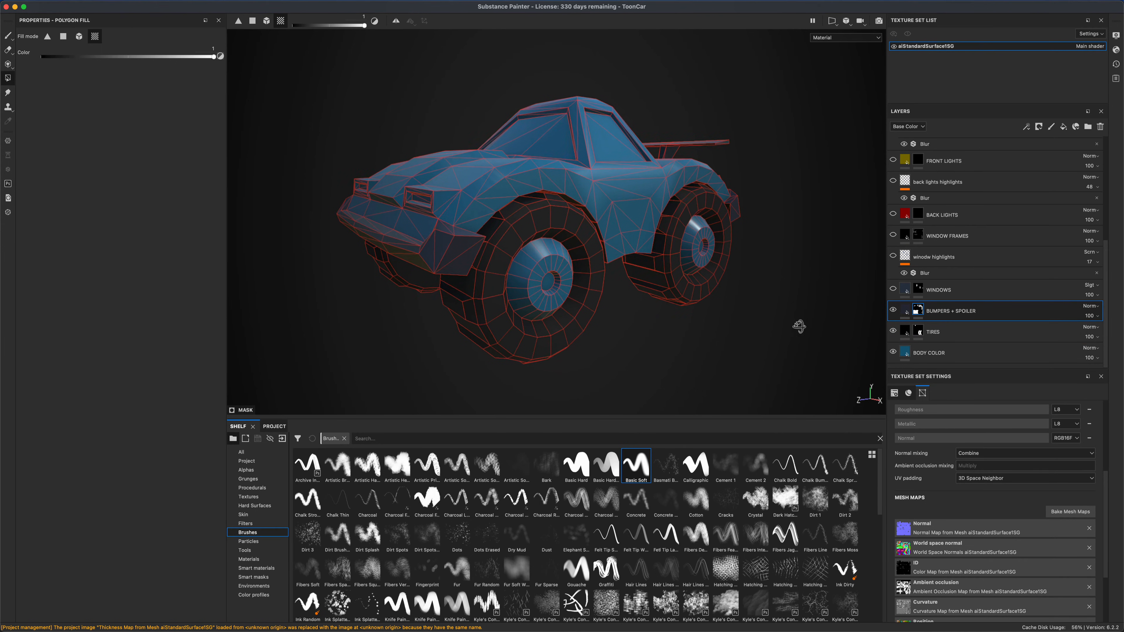
{"action": "left_click_drag", "start_coordinate": [798, 322], "coordinate": [536, 259], "text": "alt"}
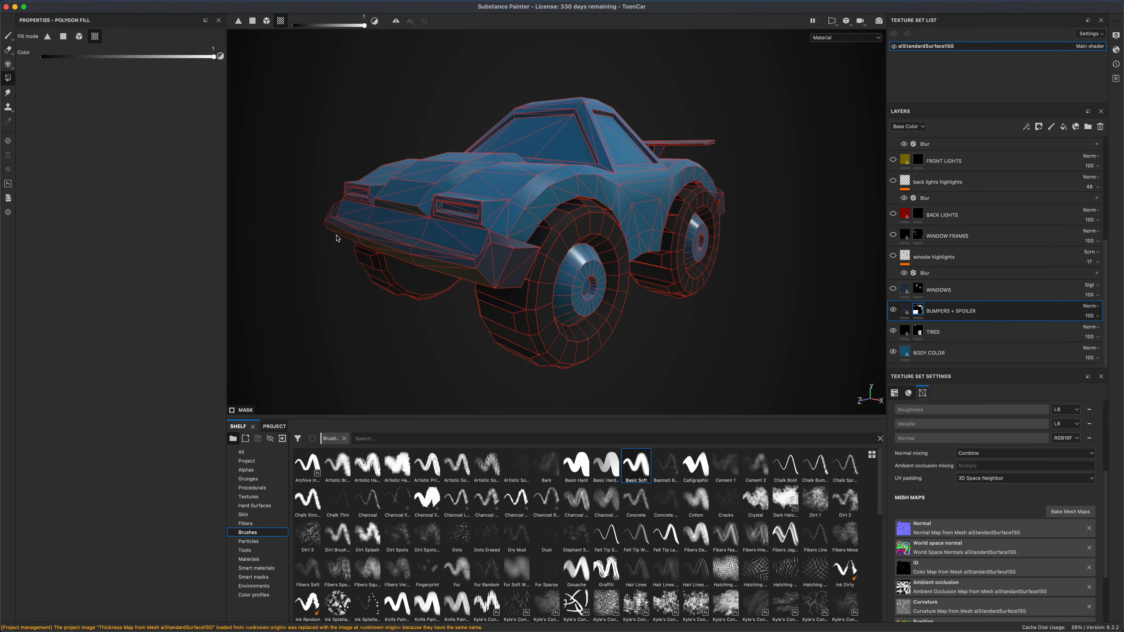
{"action": "right_click", "coordinate": [910, 315]}
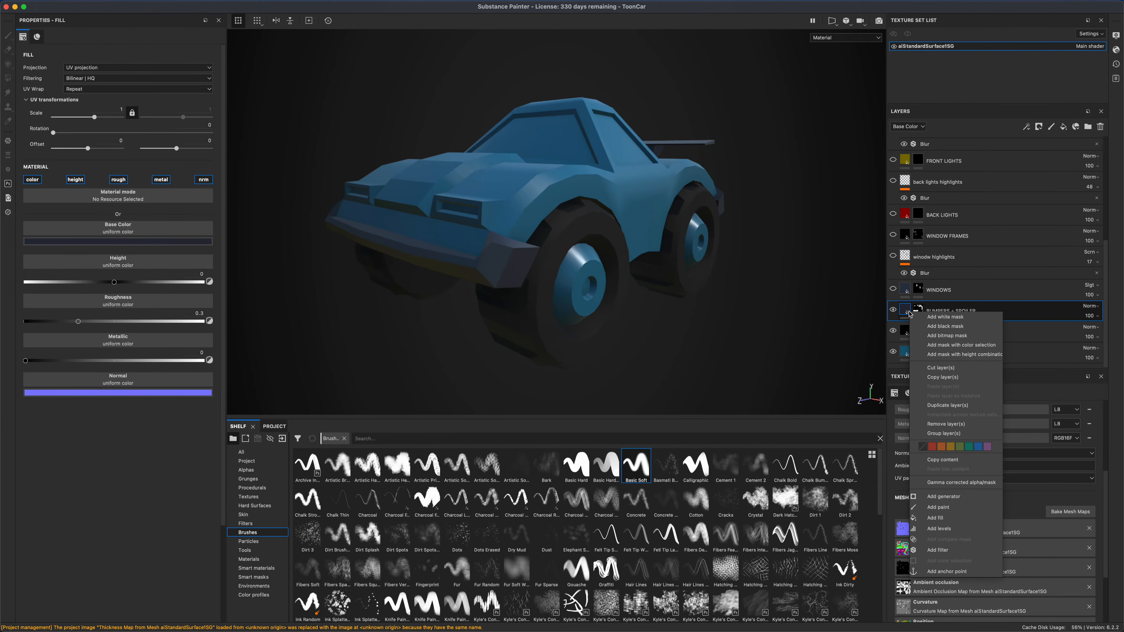
{"action": "left_click", "coordinate": [919, 309]}
{"action": "left_click", "coordinate": [919, 308]}
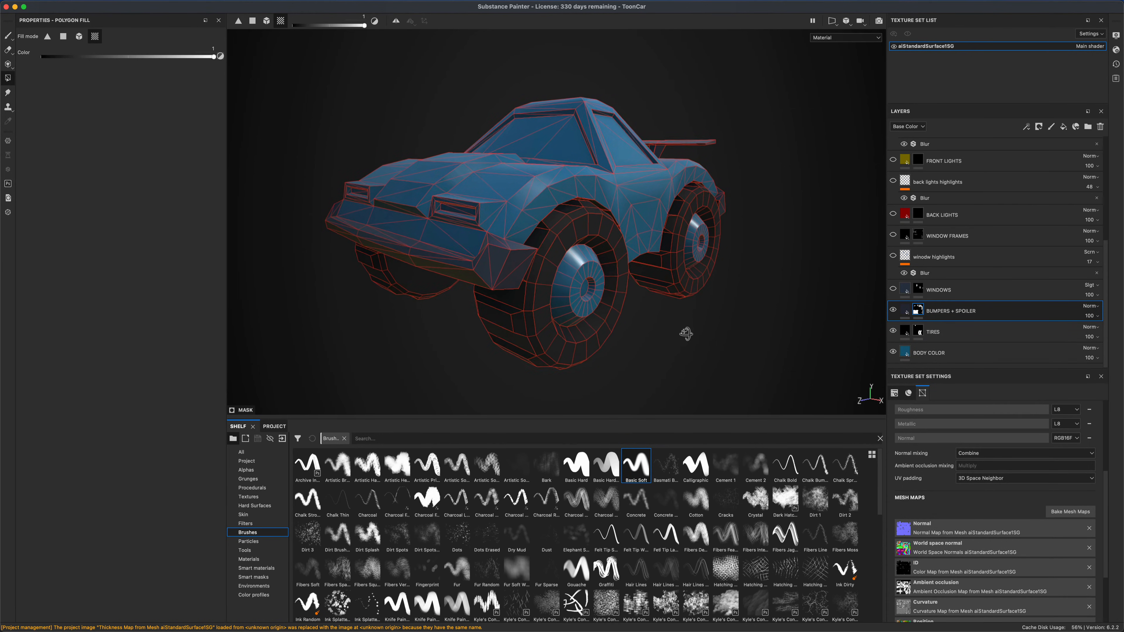
Step: Examine the masked bumpers, spoiler and muffler from the front, rear and side of the car
{"action": "left_click_drag", "start_coordinate": [681, 333], "coordinate": [582, 280], "text": "alt"}
{"action": "left_click_drag", "start_coordinate": [420, 279], "coordinate": [641, 280], "text": "alt"}
{"action": "left_click_drag", "start_coordinate": [753, 240], "coordinate": [611, 259], "text": "alt"}
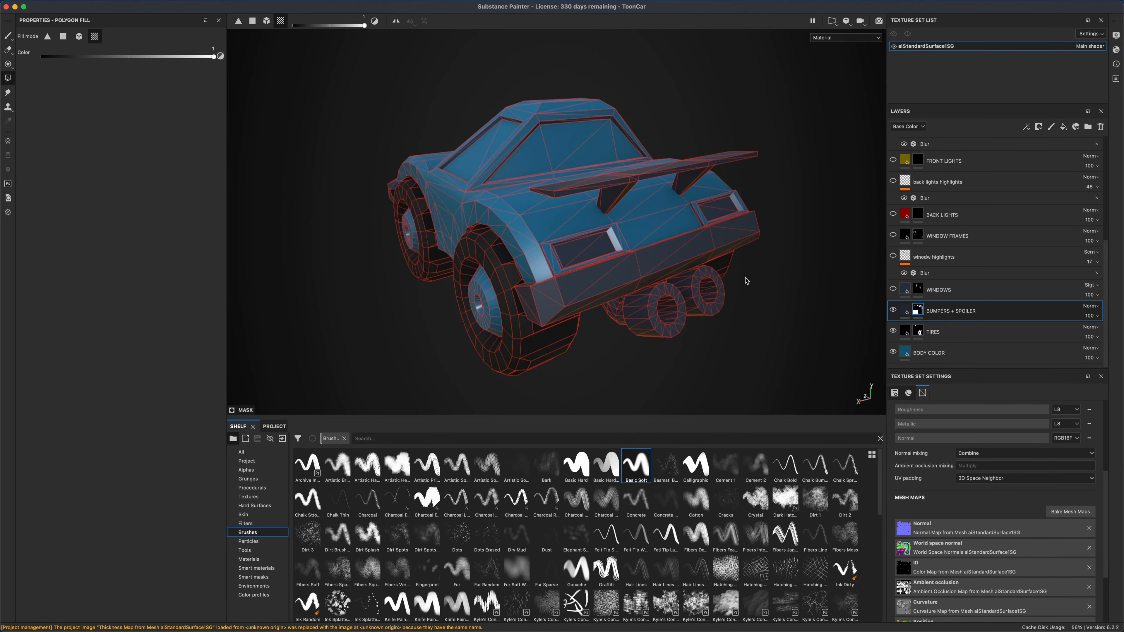
{"action": "left_click_drag", "start_coordinate": [747, 281], "coordinate": [803, 357], "text": "alt"}
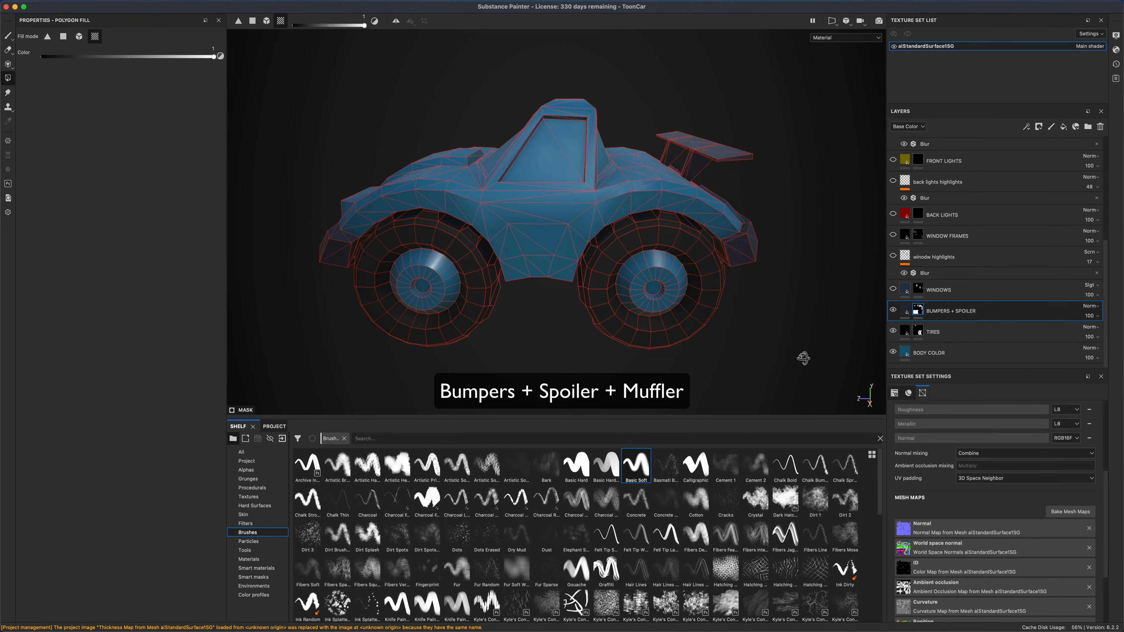
{"action": "left_click_drag", "start_coordinate": [819, 304], "coordinate": [818, 322], "text": "alt"}
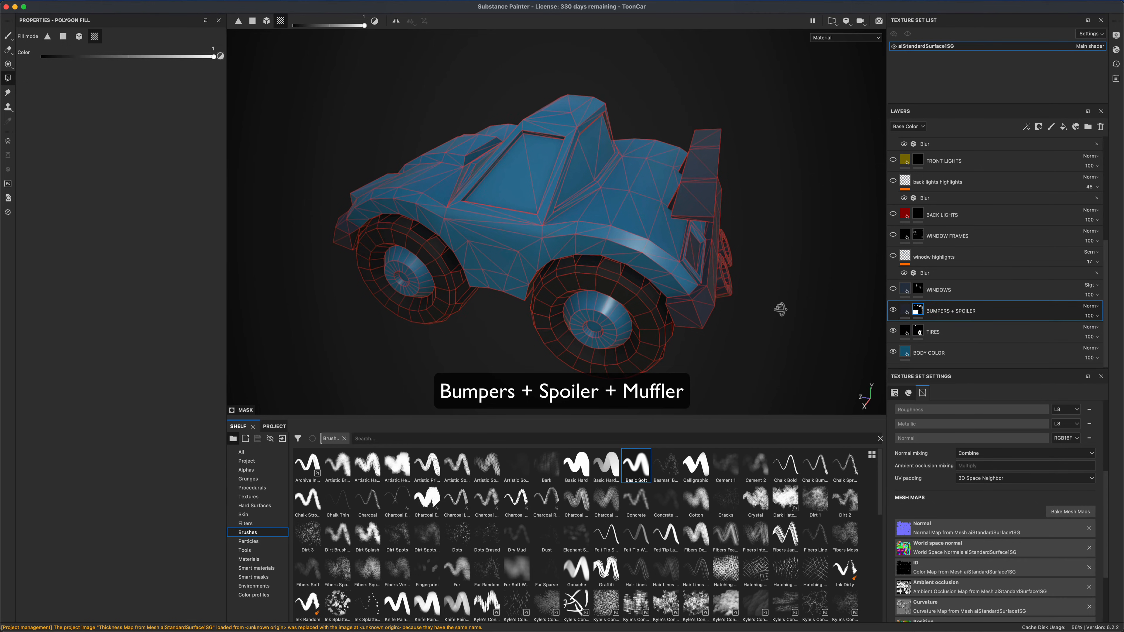
{"action": "left_click_drag", "start_coordinate": [780, 311], "coordinate": [669, 109], "text": "alt"}
{"action": "left_click_drag", "start_coordinate": [756, 156], "coordinate": [799, 309], "text": "alt"}
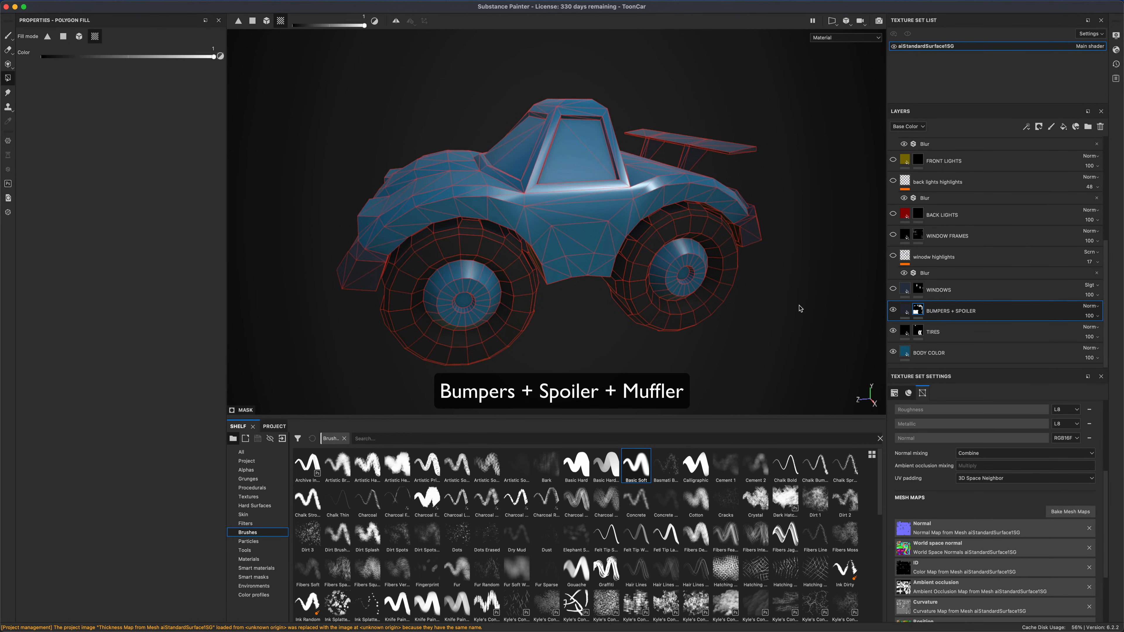
Step: Show the WINDOWS fill layer, set its metallic to 0, and check the glass shading
{"action": "left_click", "coordinate": [893, 291]}
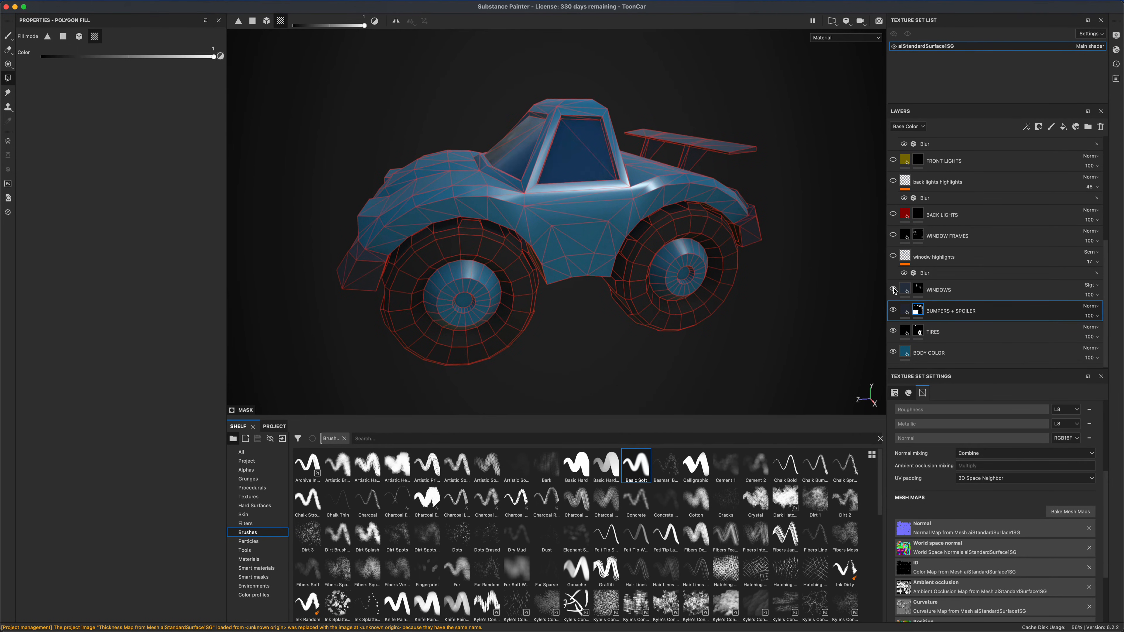
{"action": "left_click", "coordinate": [929, 290]}
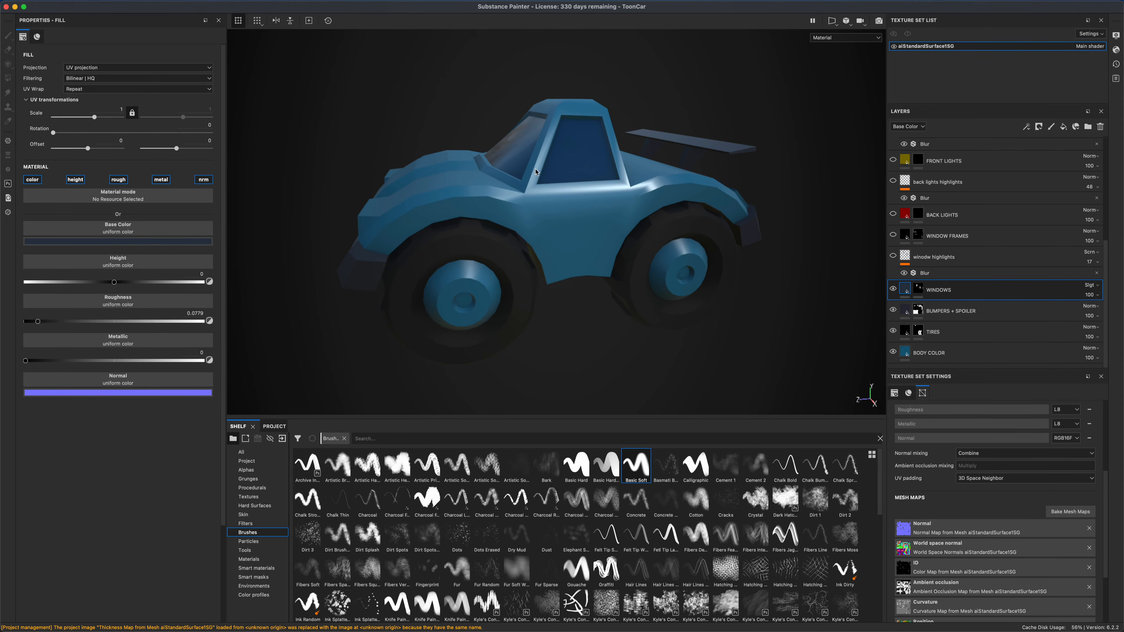
{"action": "left_click_drag", "start_coordinate": [553, 309], "coordinate": [459, 117], "text": "alt"}
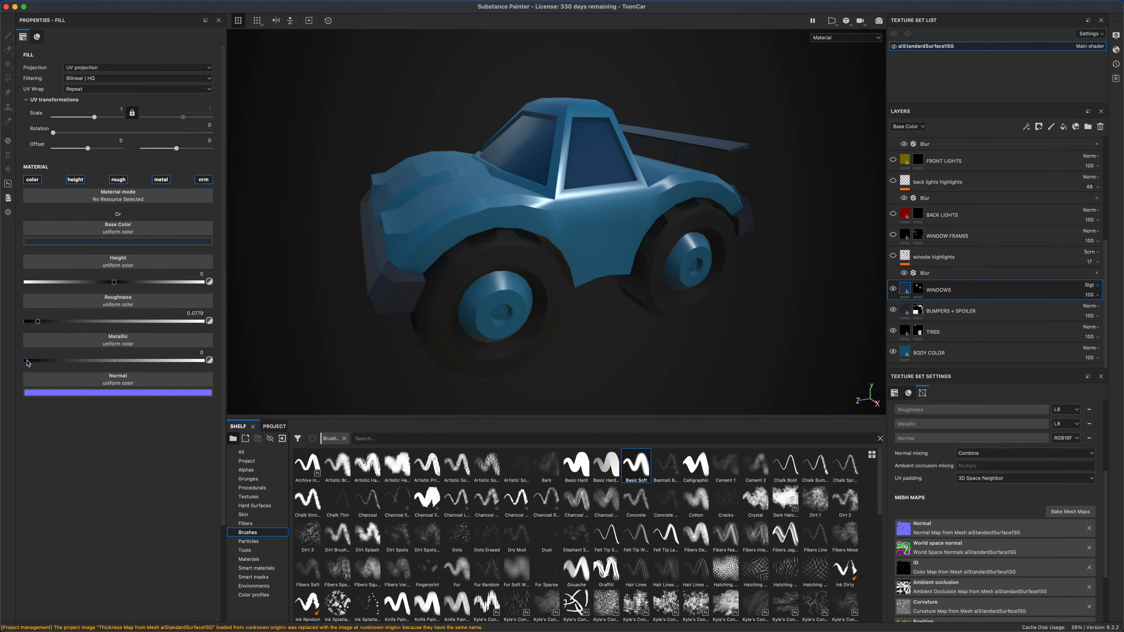
{"action": "mouse_move", "coordinate": [27, 361]}
{"action": "left_mouse_down"}
{"action": "mouse_move", "coordinate": [251, 360]}
{"action": "mouse_move", "coordinate": [1, 357]}
{"action": "left_mouse_up"}
{"action": "left_click_drag", "start_coordinate": [338, 381], "coordinate": [349, 377], "text": "alt"}
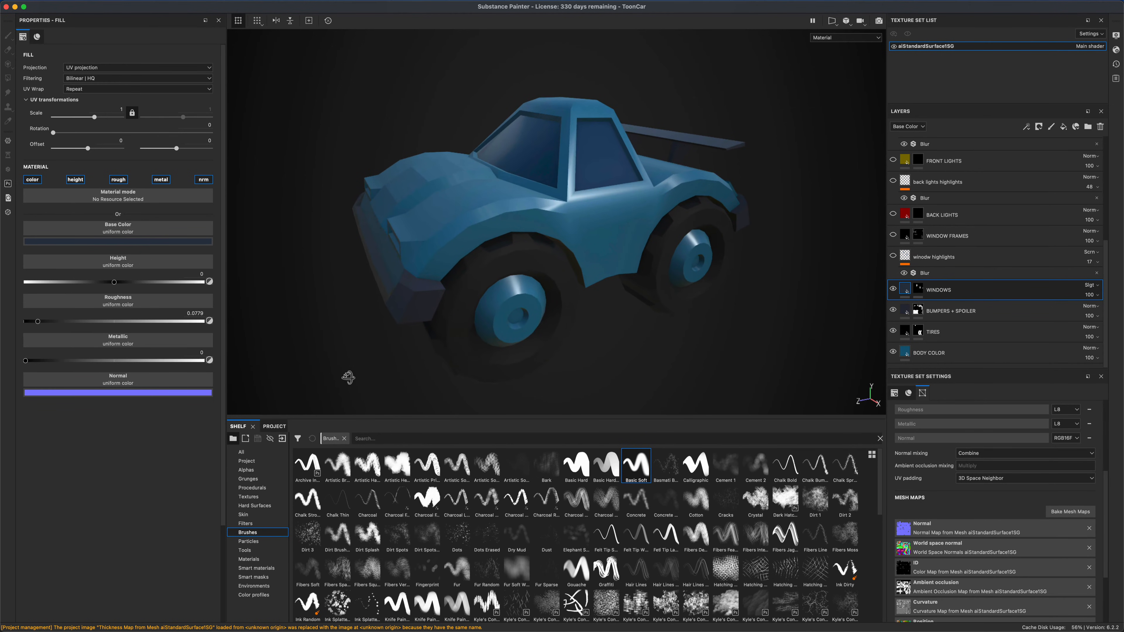
Step: Show and select the window highlights layer, inspect the glass, and add a new paint layer above it
{"action": "left_click", "coordinate": [893, 255]}
{"action": "left_click_drag", "start_coordinate": [807, 273], "coordinate": [863, 269], "text": "alt"}
{"action": "left_click", "coordinate": [934, 257]}
{"action": "mouse_move", "coordinate": [797, 286]}
{"action": "left_mouse_down", "text": "alt"}
{"action": "mouse_move", "coordinate": [811, 286]}
{"action": "mouse_move", "coordinate": [801, 286]}
{"action": "left_mouse_up", "text": "alt"}
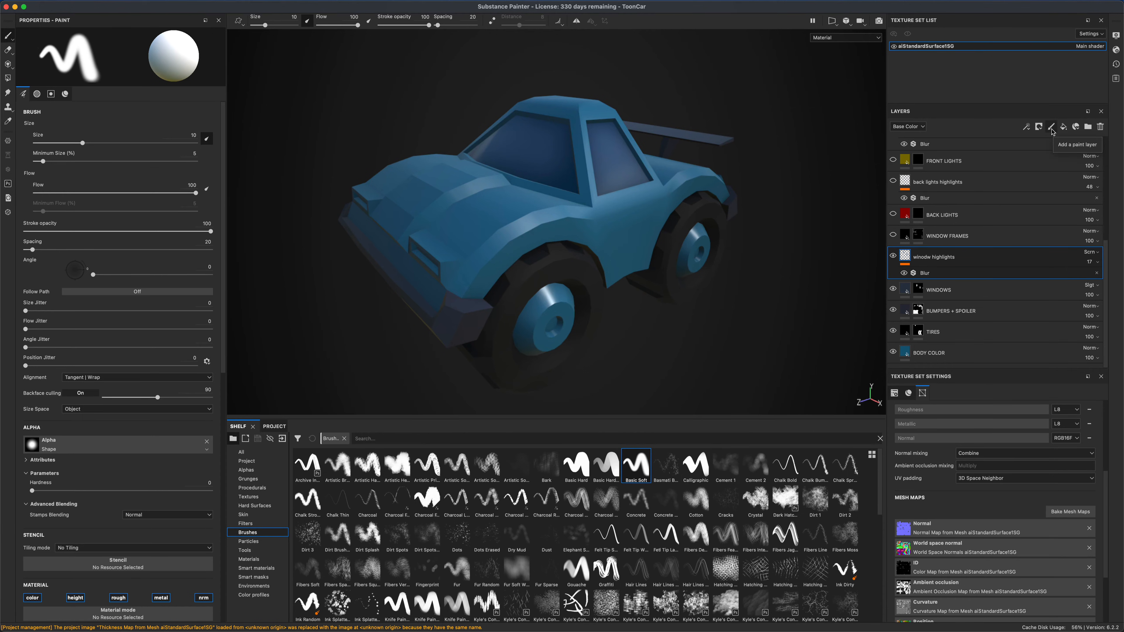
{"action": "left_click_drag", "start_coordinate": [687, 333], "coordinate": [682, 343], "text": "alt"}
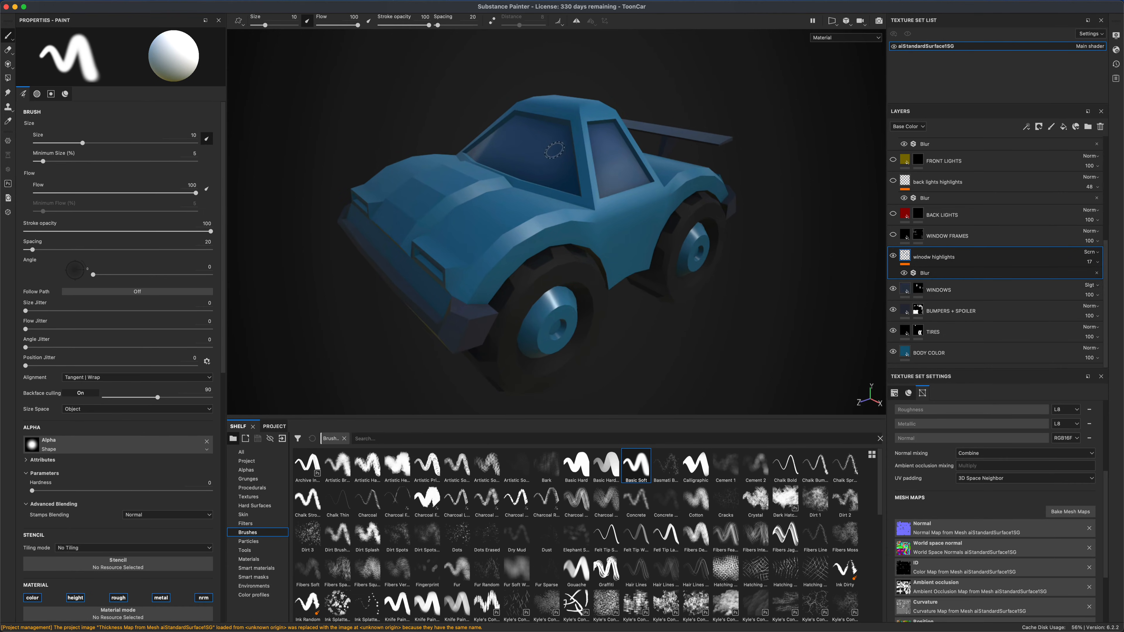
{"action": "left_click", "coordinate": [1053, 128]}
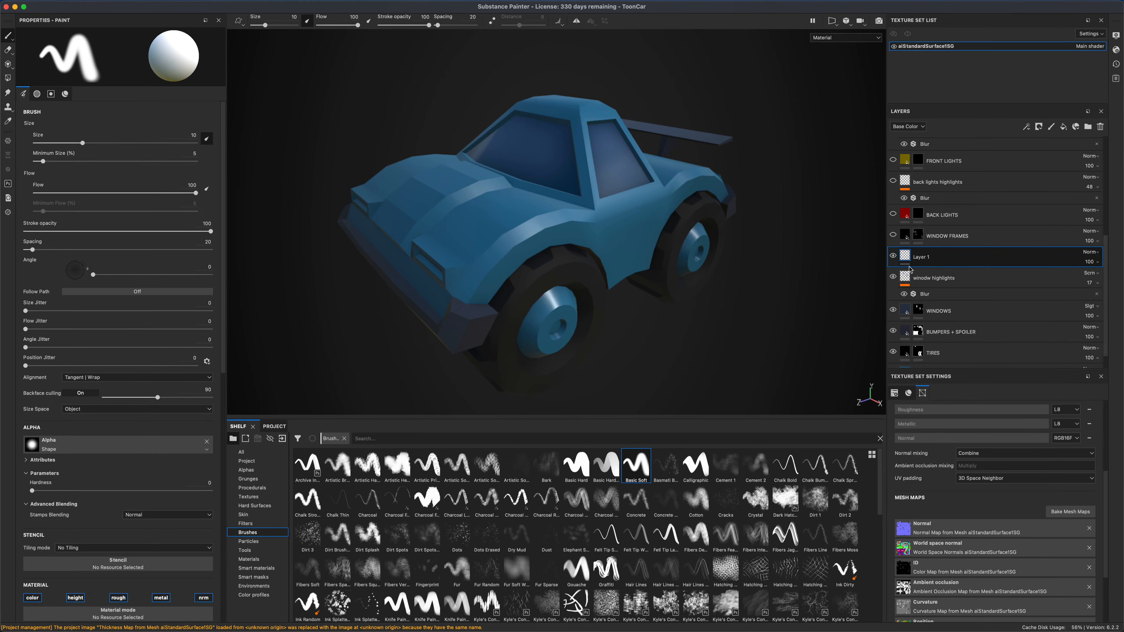
{"action": "left_click_drag", "start_coordinate": [796, 287], "coordinate": [801, 285], "text": "alt"}
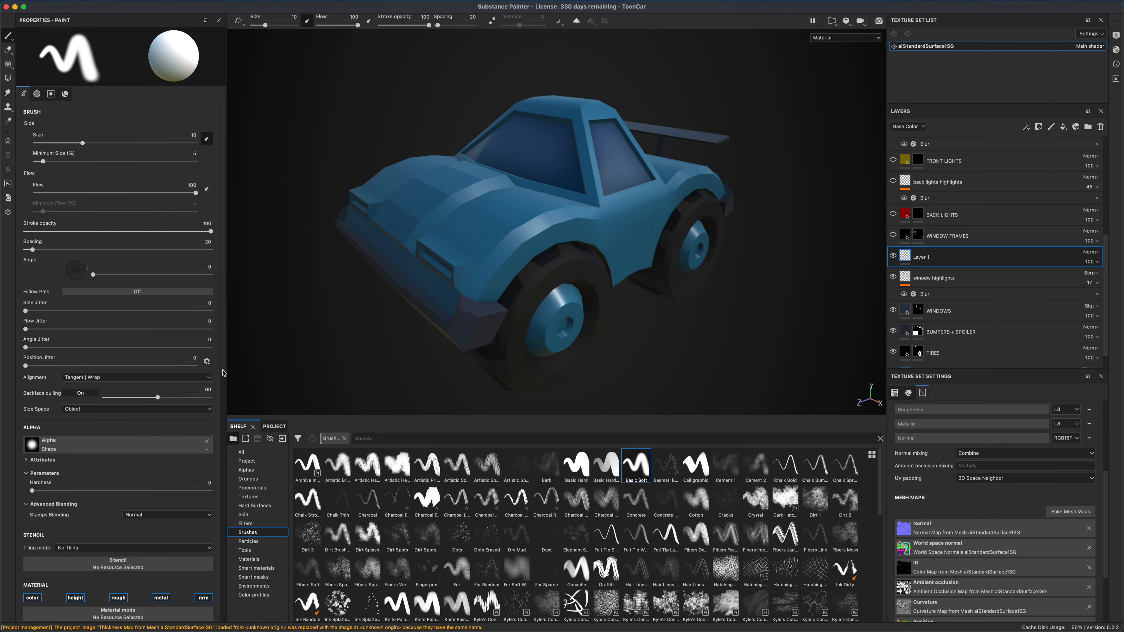
Step: Limit the brush material to color only by disabling the height, roughness, metallic and normal channels
{"action": "scroll", "coordinate": [224, 426], "scroll_direction": "down", "scroll_amount": 2}
{"action": "scroll", "coordinate": [224, 427], "scroll_direction": "down", "scroll_amount": 6}
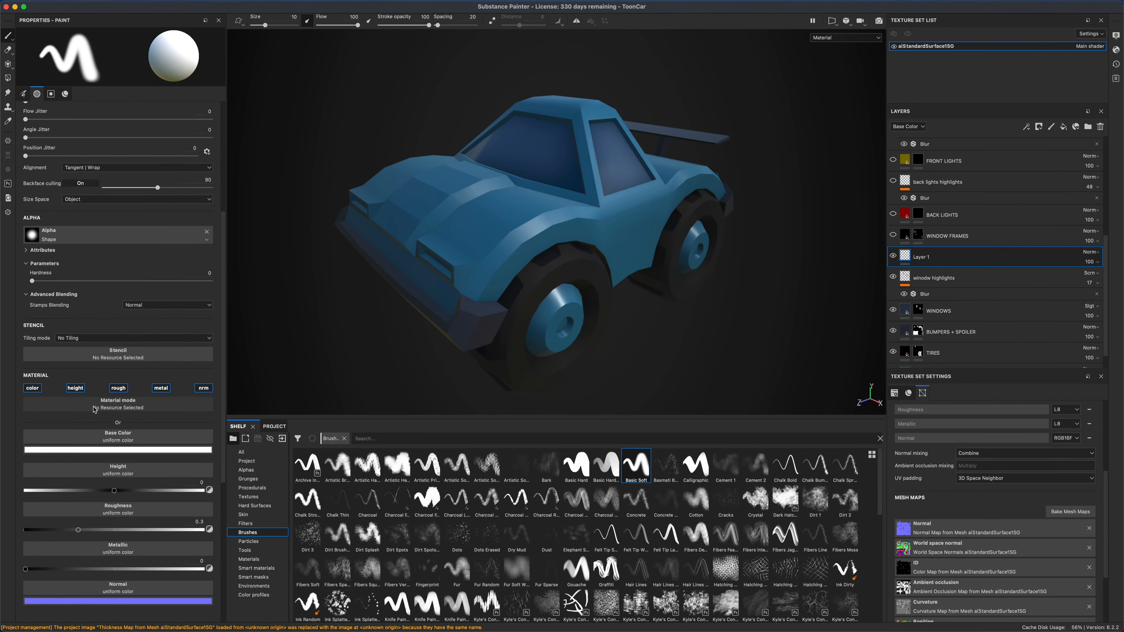
{"action": "left_click", "coordinate": [76, 389]}
{"action": "left_click", "coordinate": [118, 388]}
{"action": "left_click", "coordinate": [161, 388]}
{"action": "left_click", "coordinate": [203, 388]}
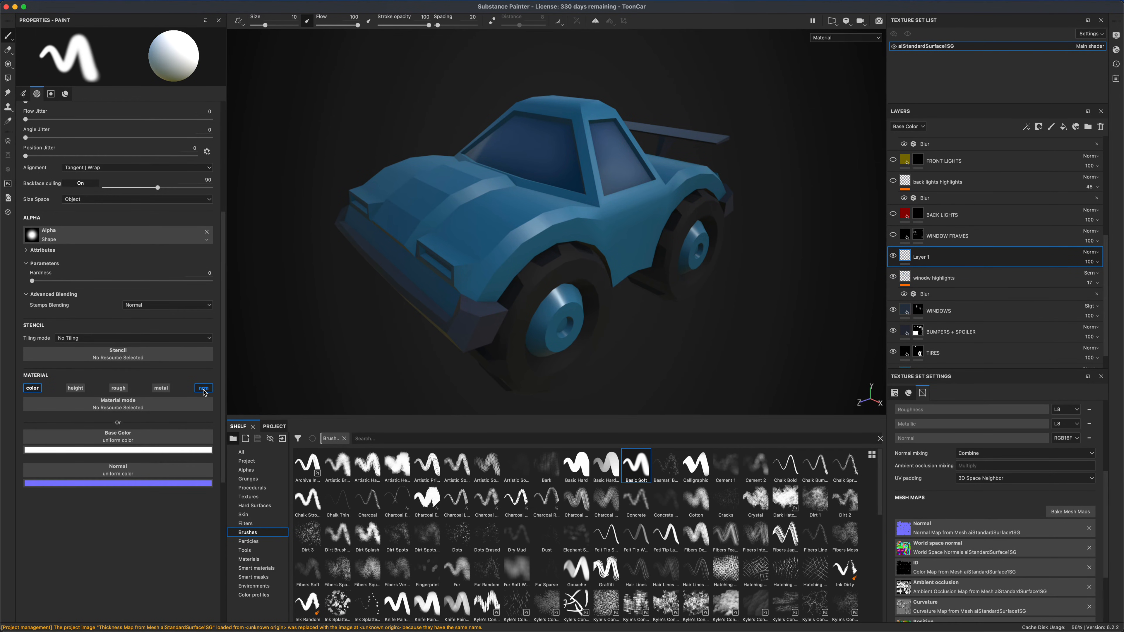
Step: Sample the windshield's dark blue as the brush base color, then brighten it to RGB 0.035, 0.124, 0.310
{"action": "left_click", "coordinate": [154, 450]}
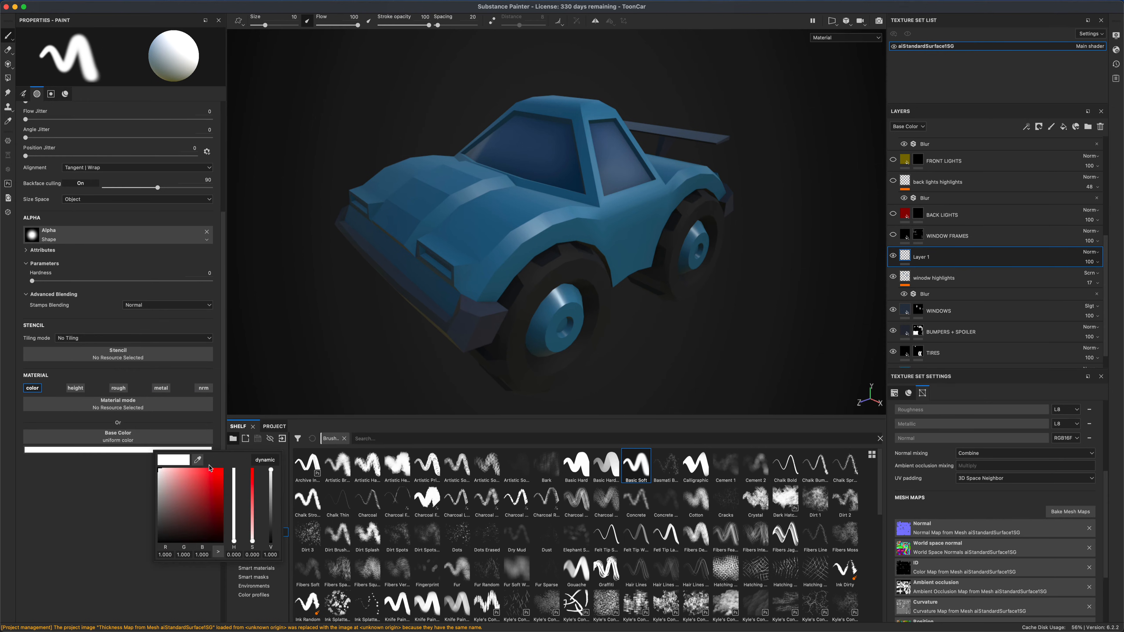
{"action": "left_click", "coordinate": [199, 461]}
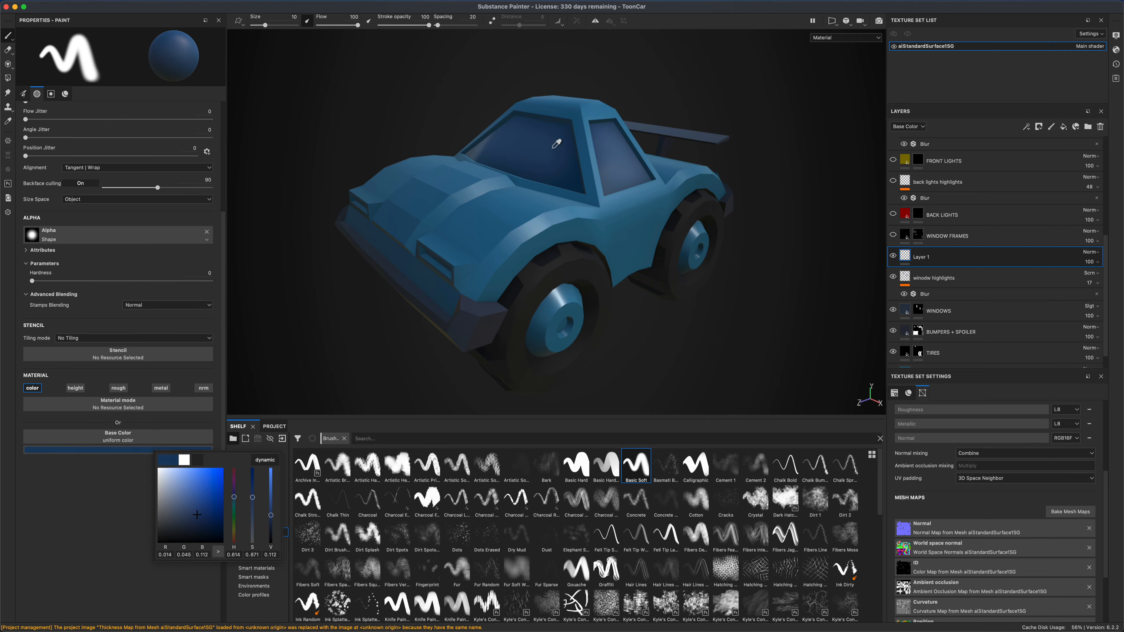
{"action": "left_click", "coordinate": [570, 178]}
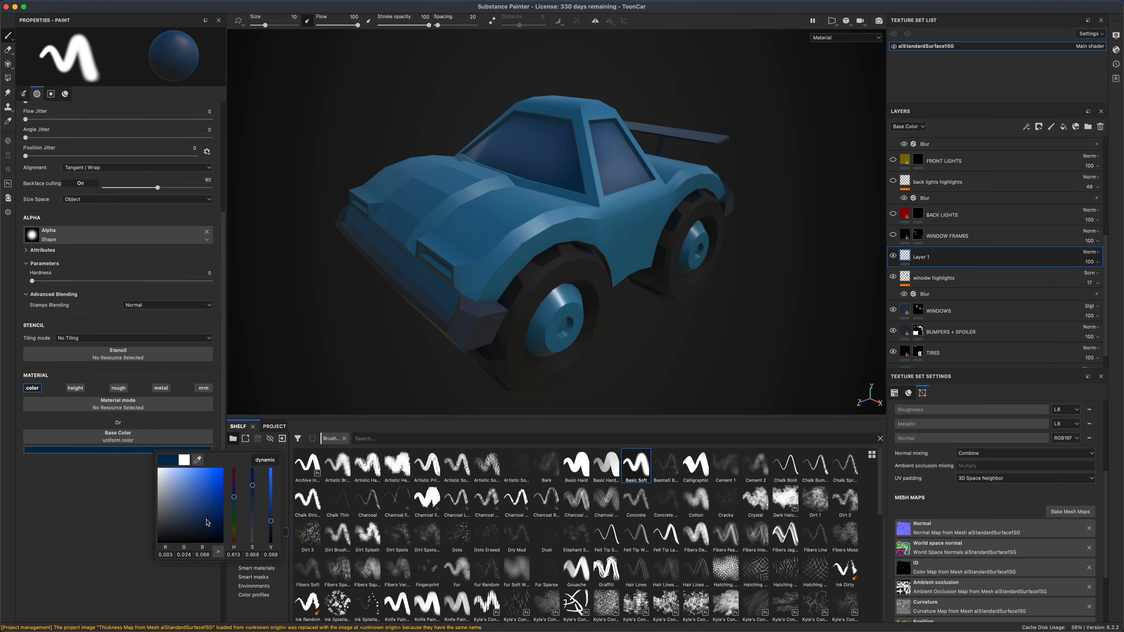
{"action": "left_click_drag", "start_coordinate": [208, 523], "coordinate": [200, 501]}
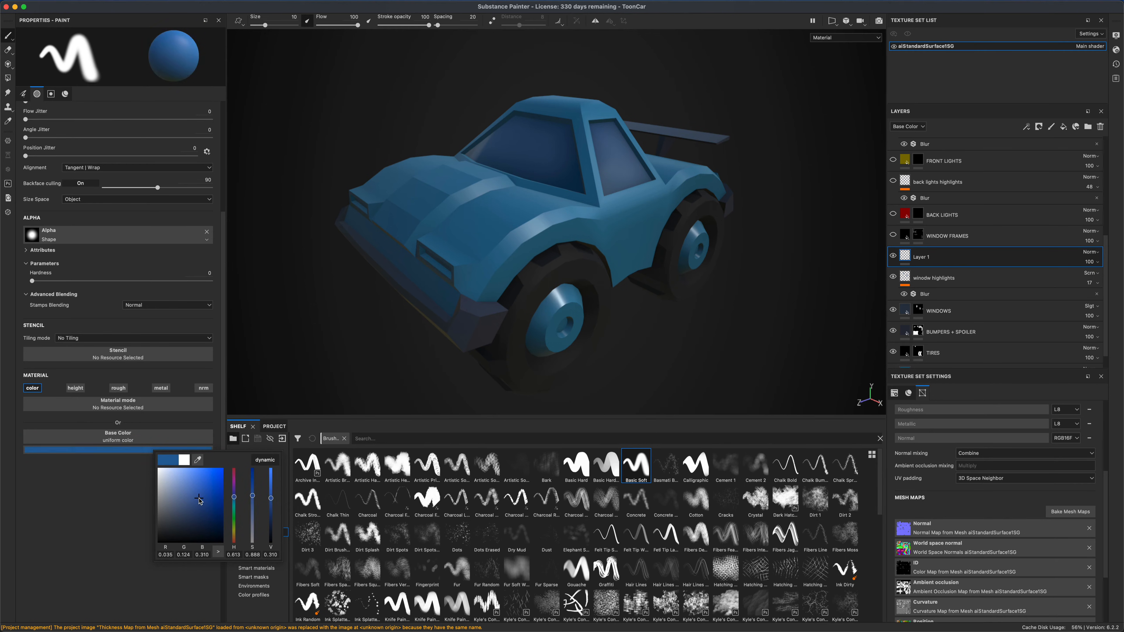
{"action": "left_click", "coordinate": [320, 306]}
Step: Paint a lighter blue highlight inside the windshield on Layer 1, turning on symmetry to cover both halves evenly
{"action": "mouse_move", "coordinate": [524, 131]}
{"action": "left_mouse_down"}
{"action": "mouse_move", "coordinate": [500, 143]}
{"action": "mouse_move", "coordinate": [552, 162]}
{"action": "mouse_move", "coordinate": [559, 139]}
{"action": "mouse_move", "coordinate": [514, 130]}
{"action": "mouse_move", "coordinate": [559, 166]}
{"action": "left_mouse_up"}
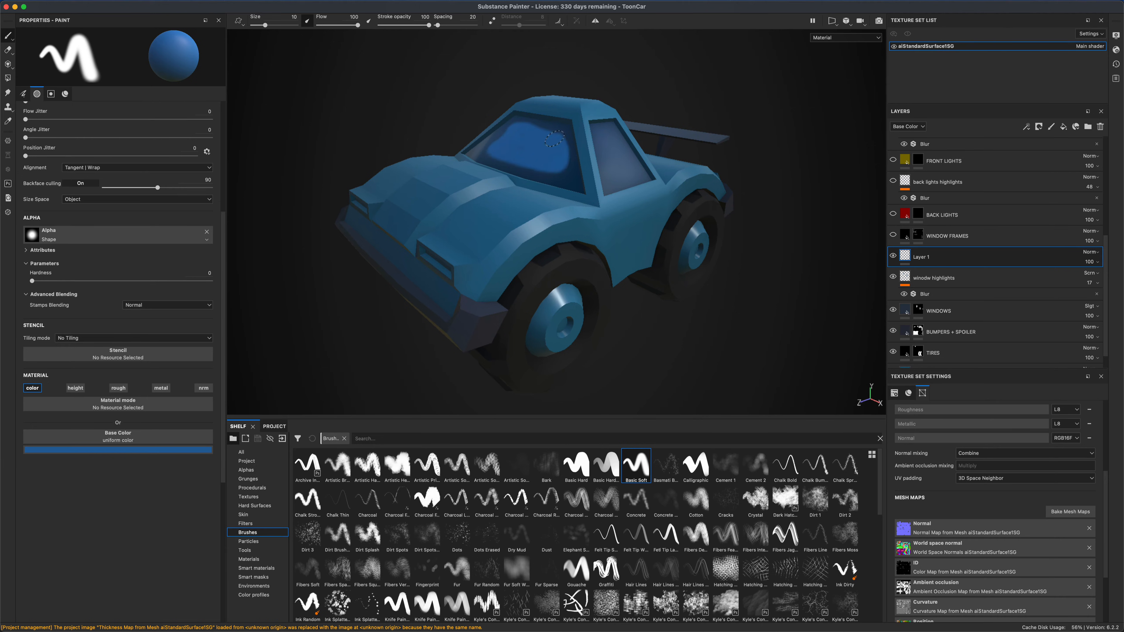
{"action": "left_click_drag", "start_coordinate": [421, 120], "coordinate": [498, 143], "text": "alt"}
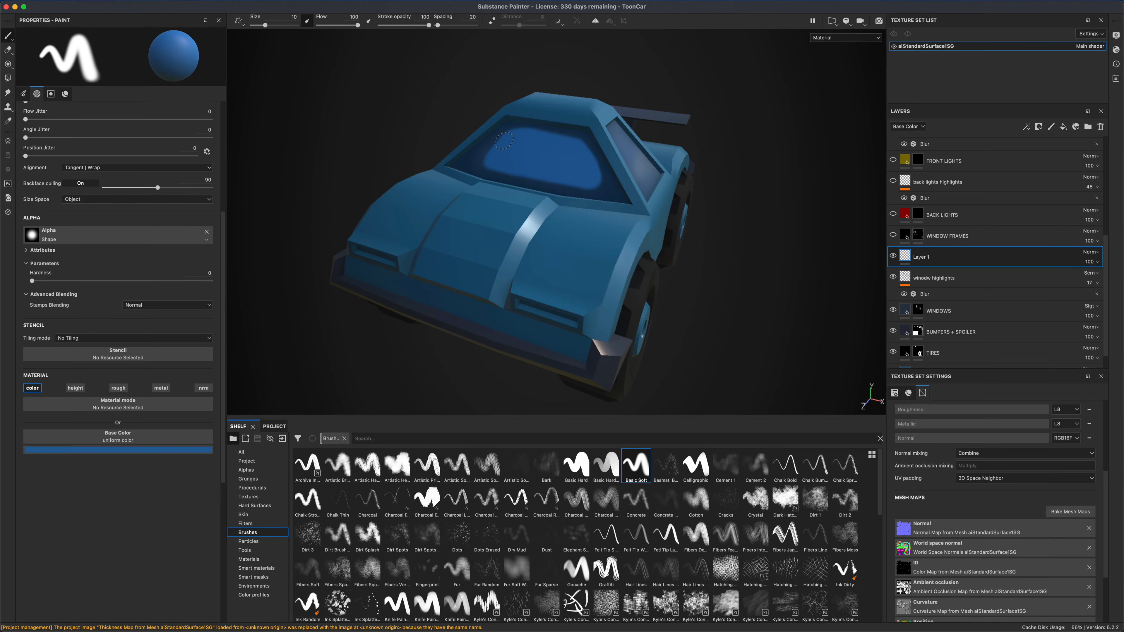
{"action": "mouse_move", "coordinate": [486, 162]}
{"action": "left_mouse_down"}
{"action": "mouse_move", "coordinate": [803, 271]}
{"action": "mouse_move", "coordinate": [843, 261]}
{"action": "left_mouse_up"}
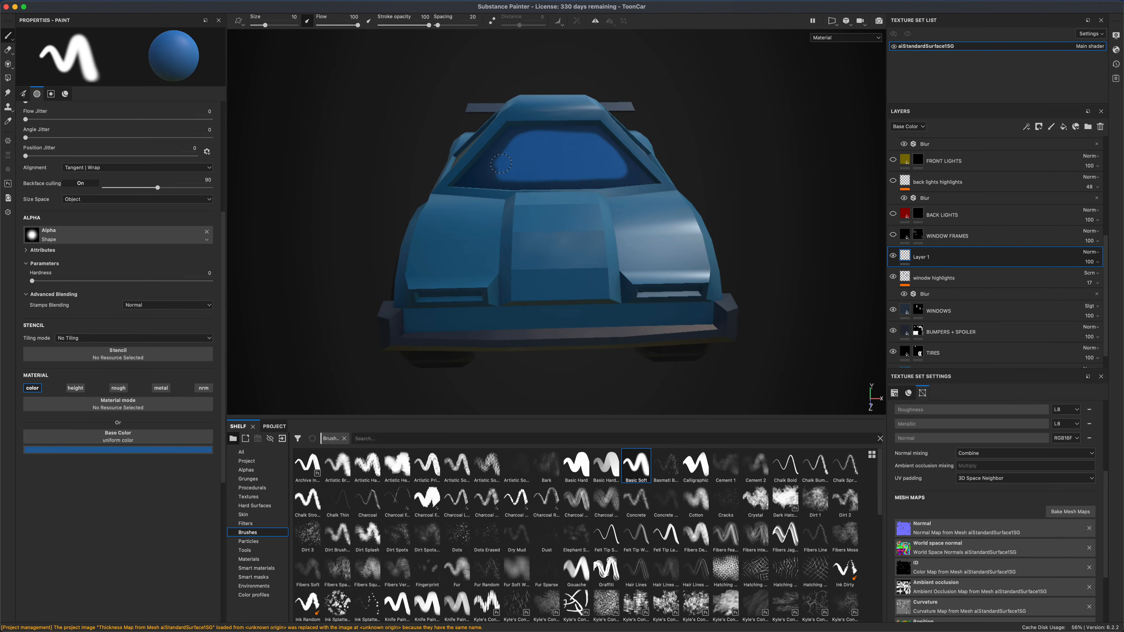
{"action": "left_click", "coordinate": [595, 21]}
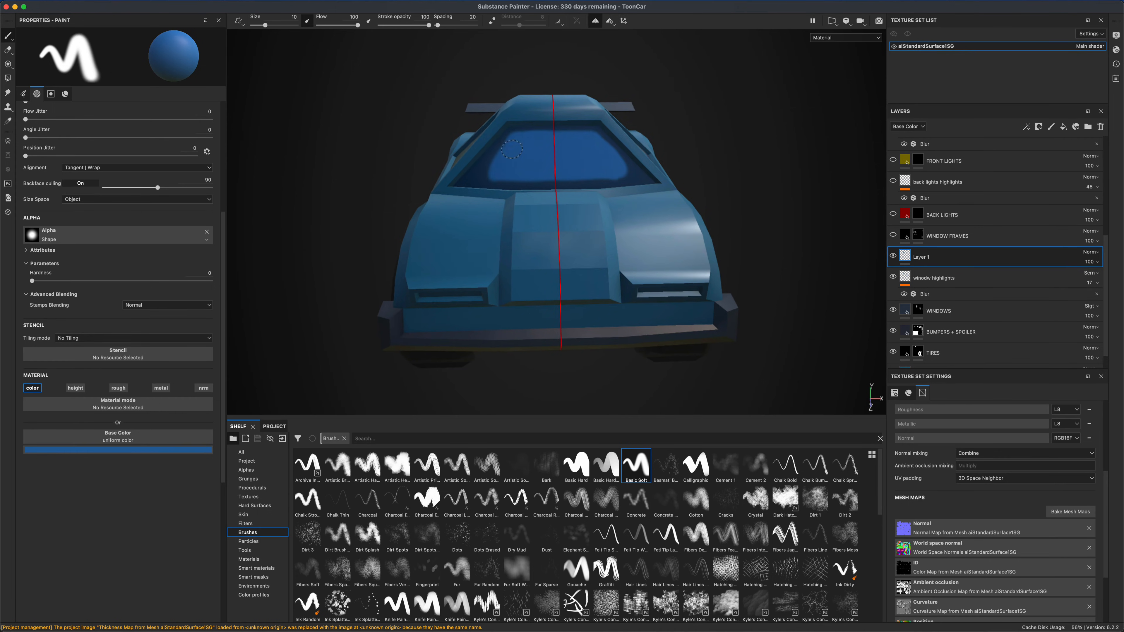
{"action": "mouse_move", "coordinate": [495, 176]}
{"action": "left_mouse_down"}
{"action": "mouse_move", "coordinate": [628, 175]}
{"action": "mouse_move", "coordinate": [611, 157]}
{"action": "left_mouse_up"}
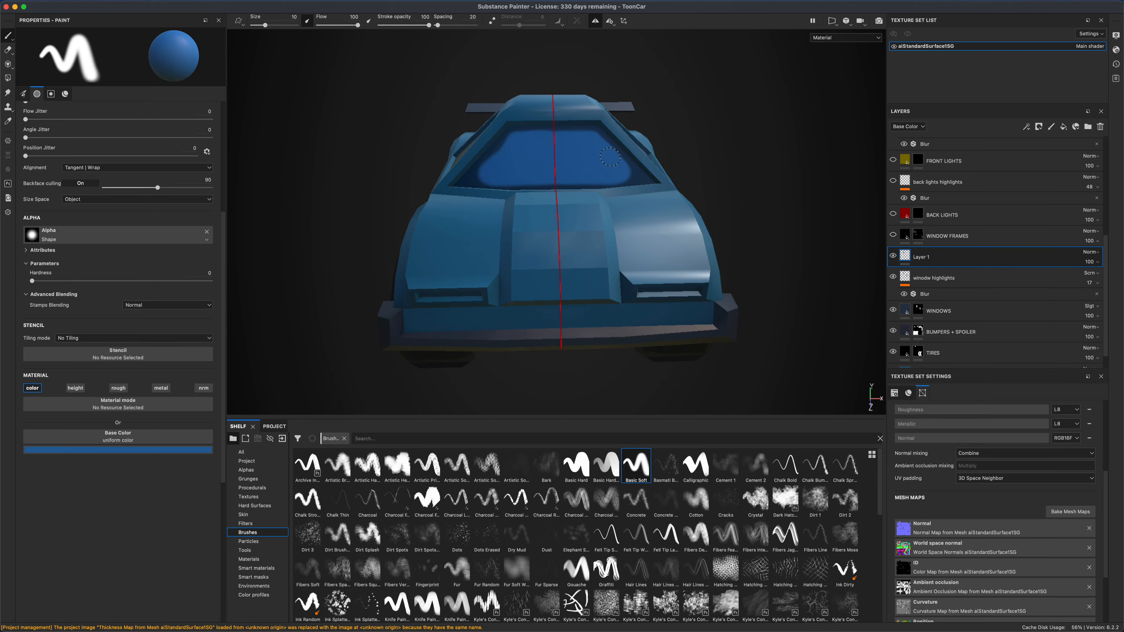
{"action": "left_click_drag", "start_coordinate": [603, 61], "coordinate": [665, 125], "text": "alt"}
{"action": "left_click_drag", "start_coordinate": [589, 153], "coordinate": [704, 208], "text": "alt"}
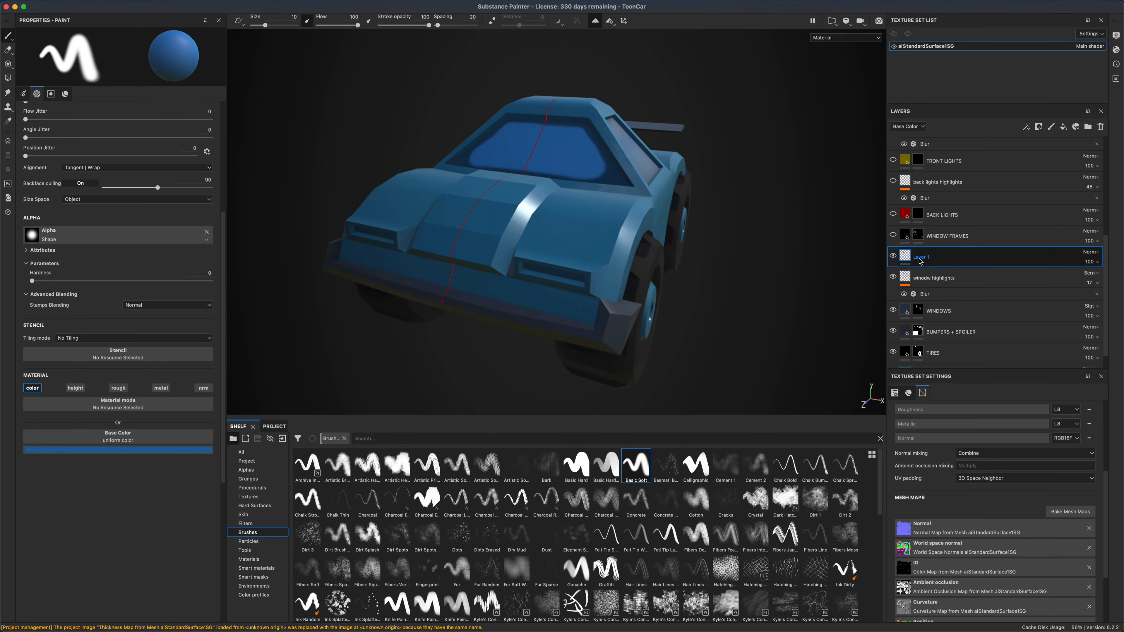
Step: Add a Blur filter to Layer 1 and set its blur intensity to 4.67
{"action": "right_click", "coordinate": [906, 259]}
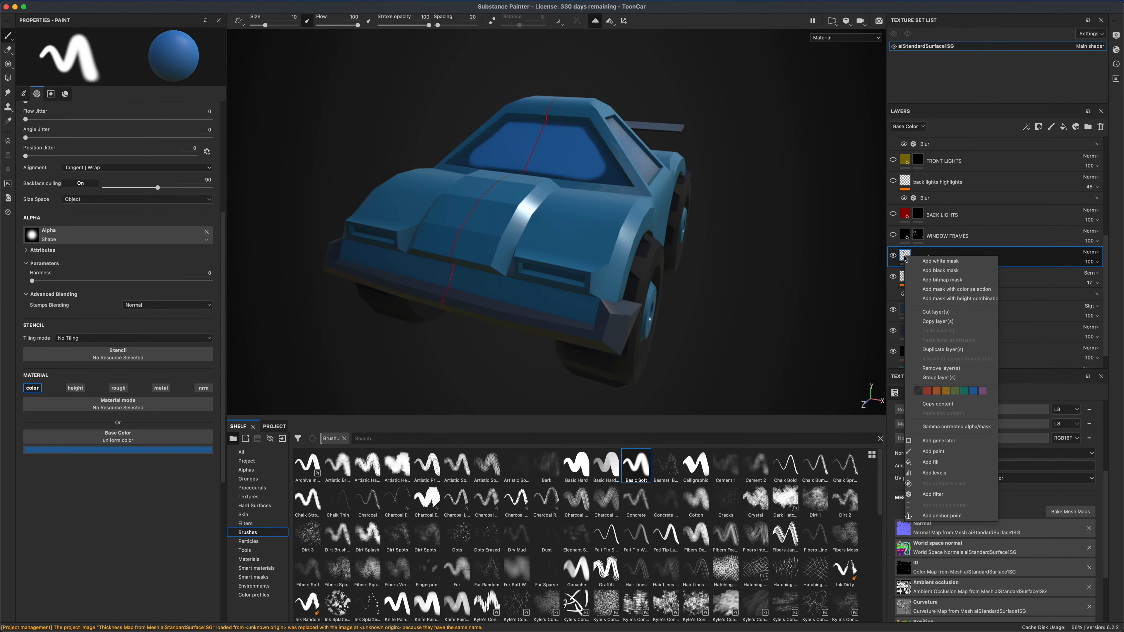
{"action": "left_click", "coordinate": [945, 496]}
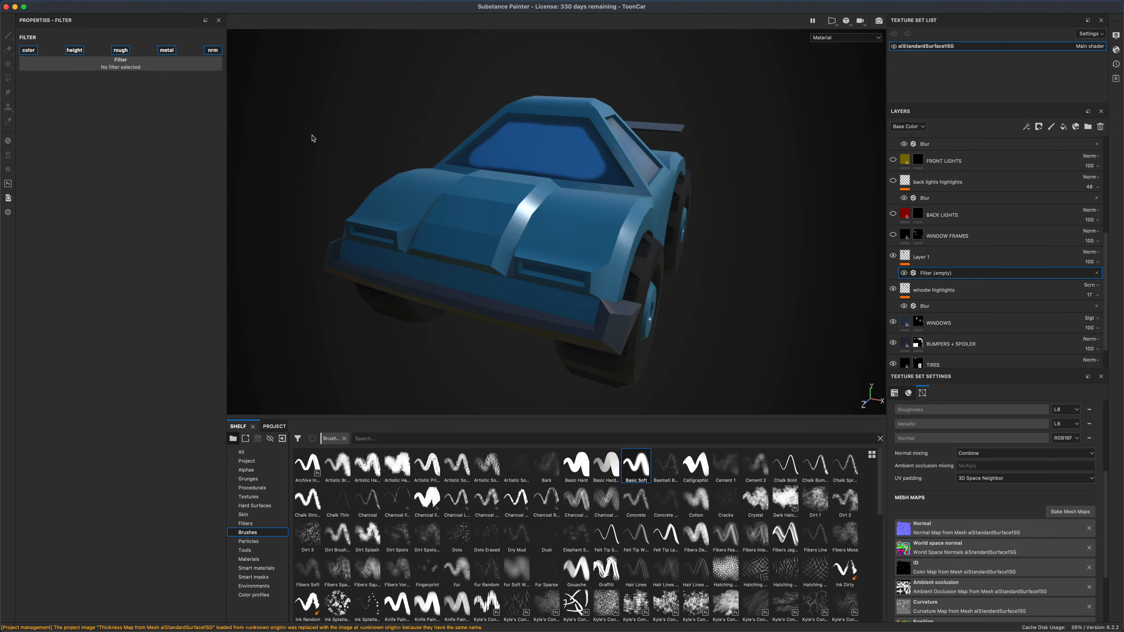
{"action": "left_click", "coordinate": [119, 61]}
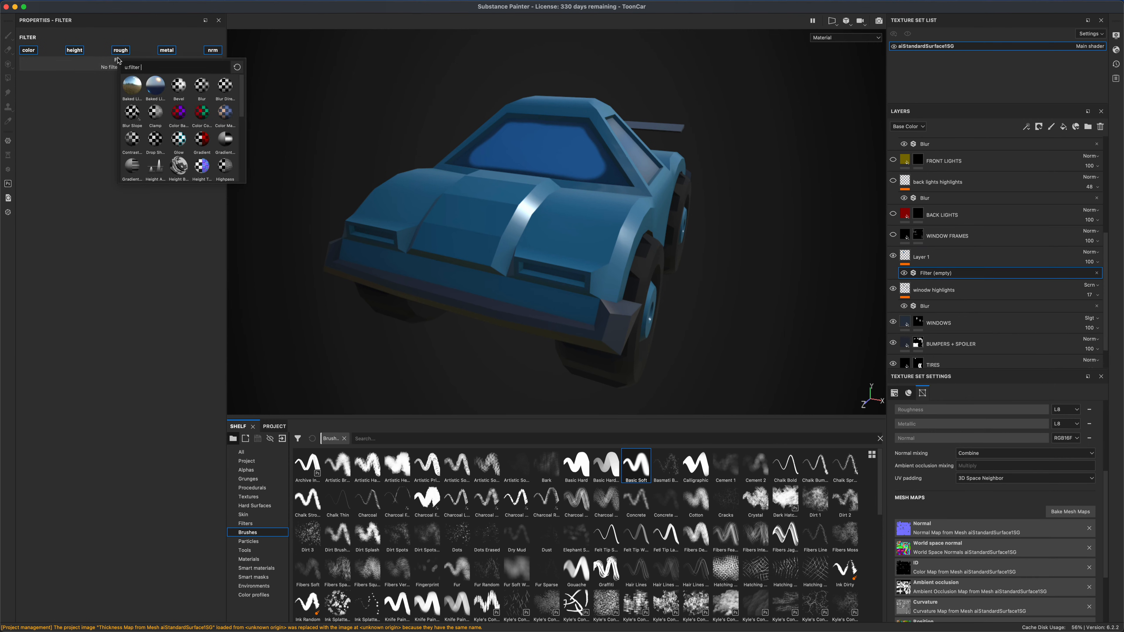
{"action": "left_click", "coordinate": [202, 89]}
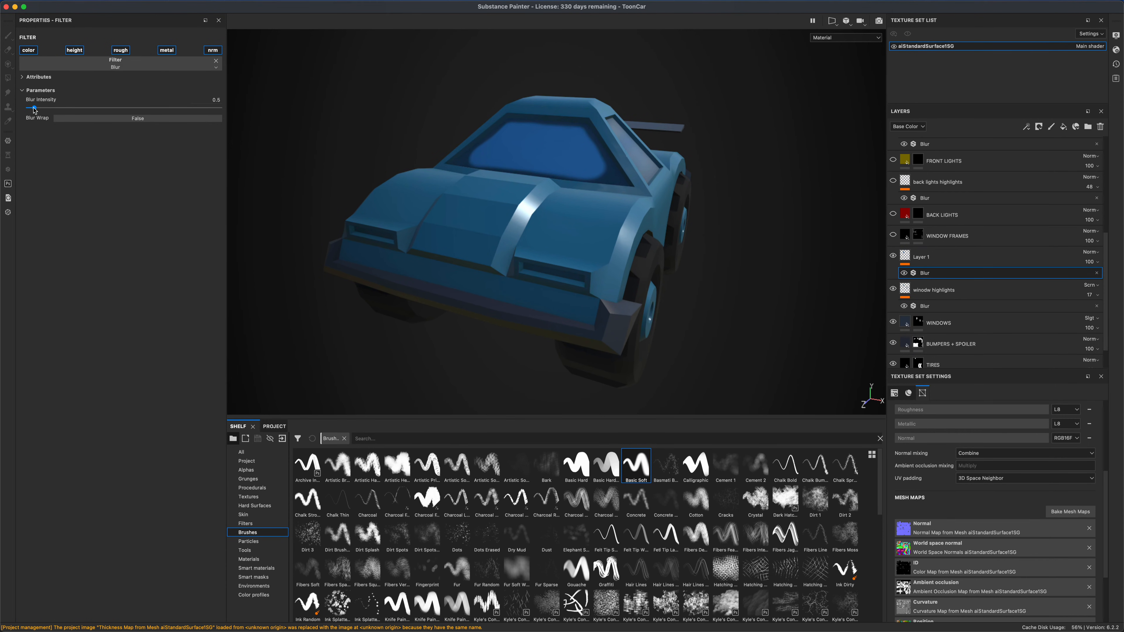
{"action": "left_click_drag", "start_coordinate": [35, 111], "coordinate": [84, 114]}
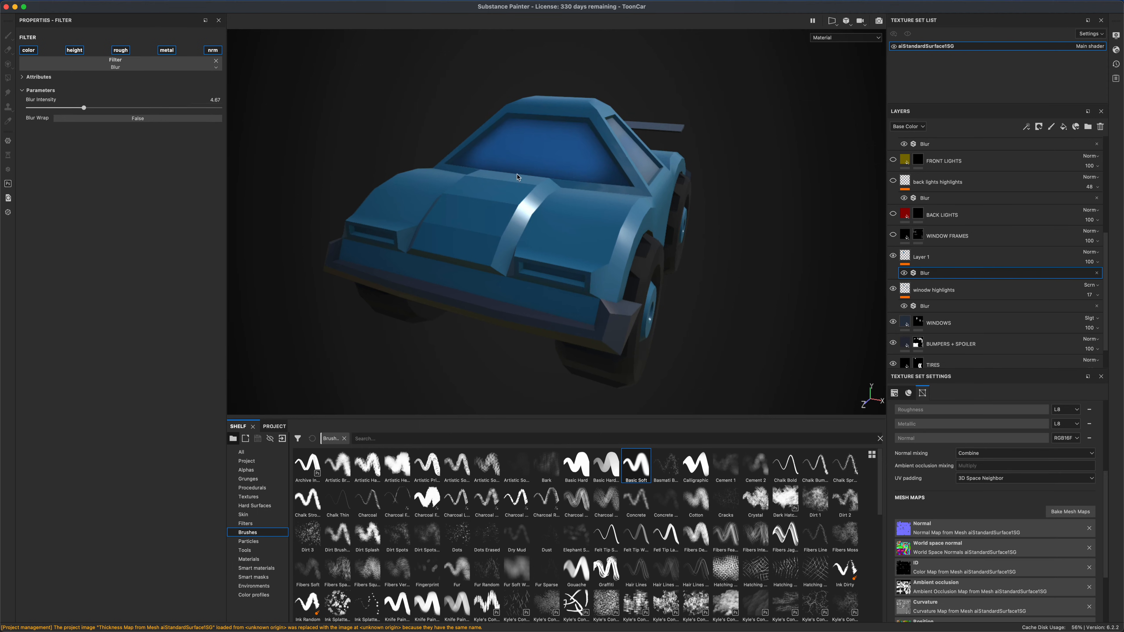
Step: Lower Layer 1's opacity to 25 and change its blend mode to Screen
{"action": "left_click", "coordinate": [1092, 266]}
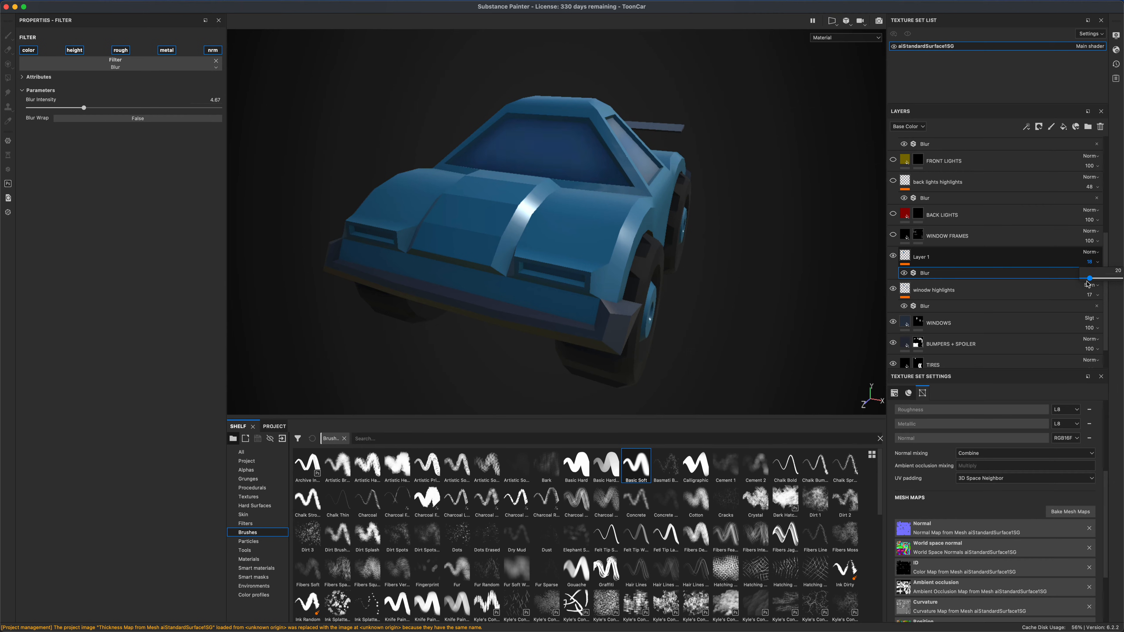
{"action": "left_click_drag", "start_coordinate": [1088, 283], "coordinate": [1095, 284]}
{"action": "scroll", "coordinate": [743, 197], "scroll_direction": "down", "scroll_amount": 3}
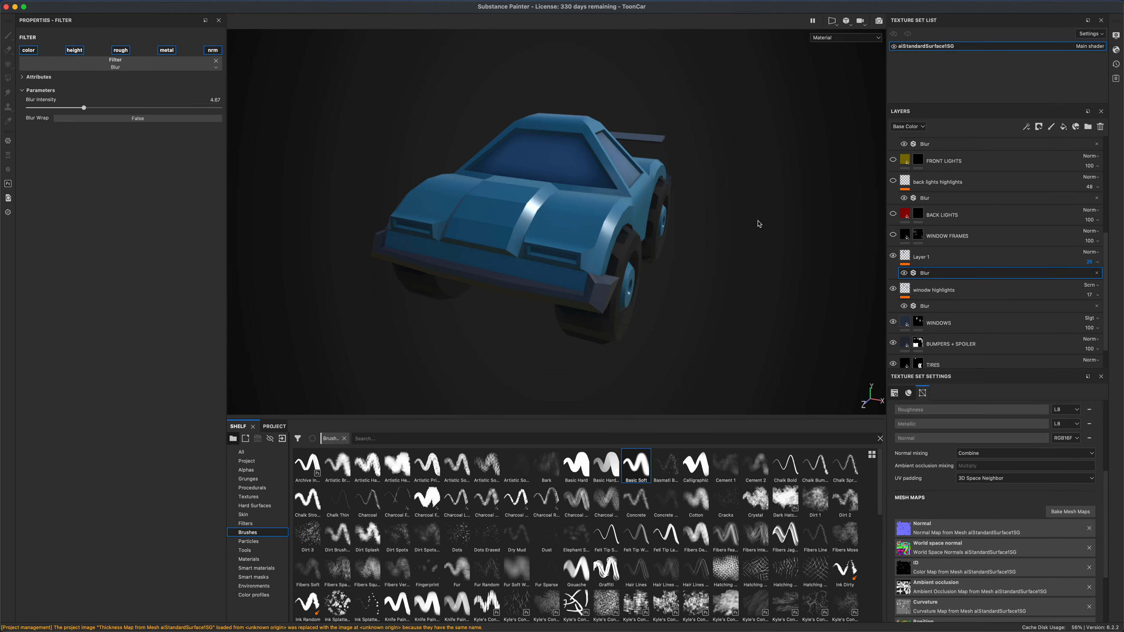
{"action": "left_click_drag", "start_coordinate": [757, 220], "coordinate": [746, 227], "text": "alt"}
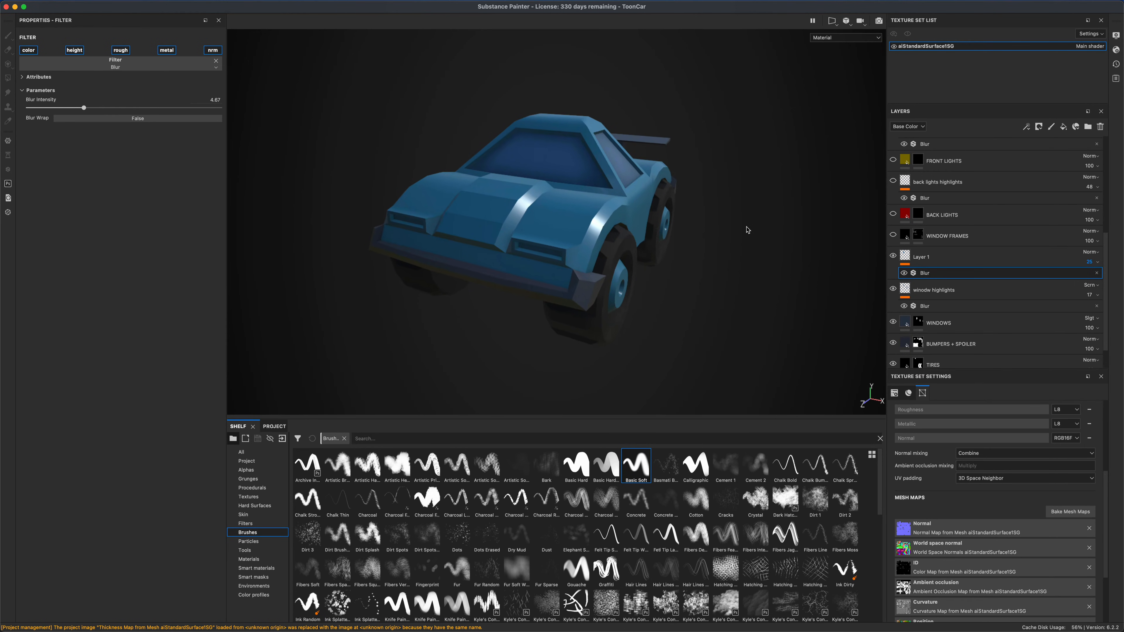
{"action": "left_click", "coordinate": [1092, 285]}
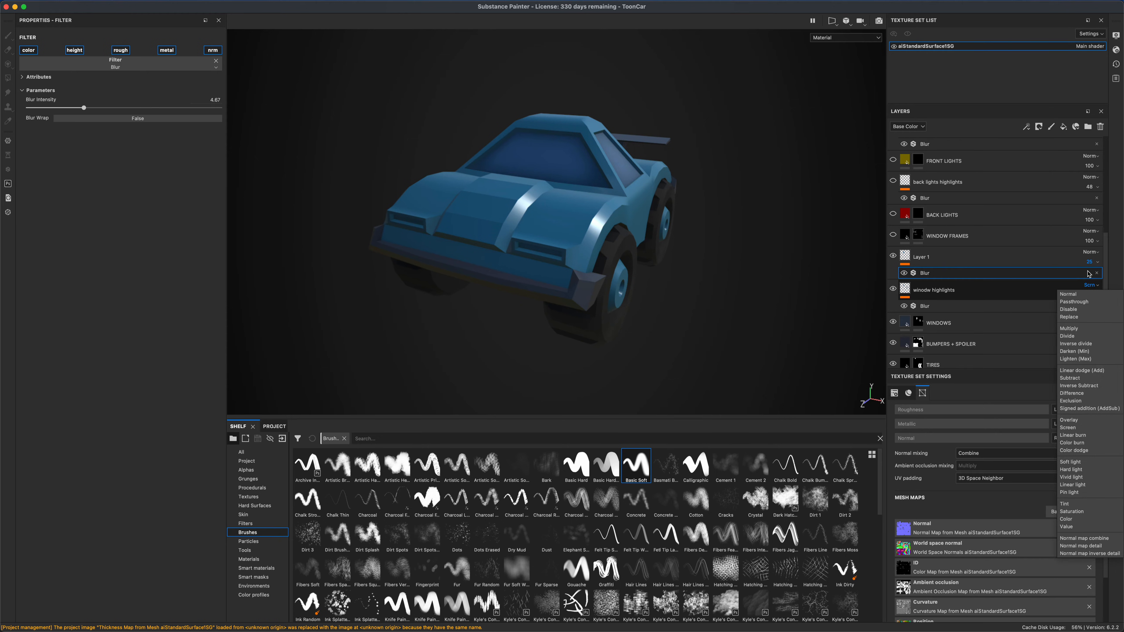
{"action": "left_click", "coordinate": [1090, 252]}
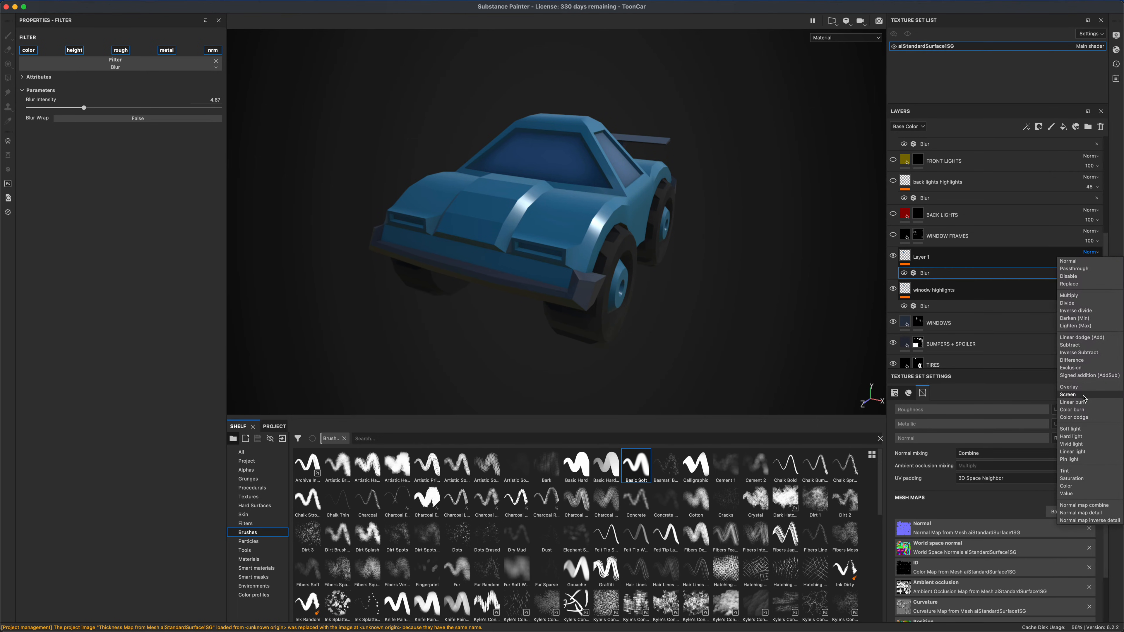
{"action": "left_click", "coordinate": [1069, 394]}
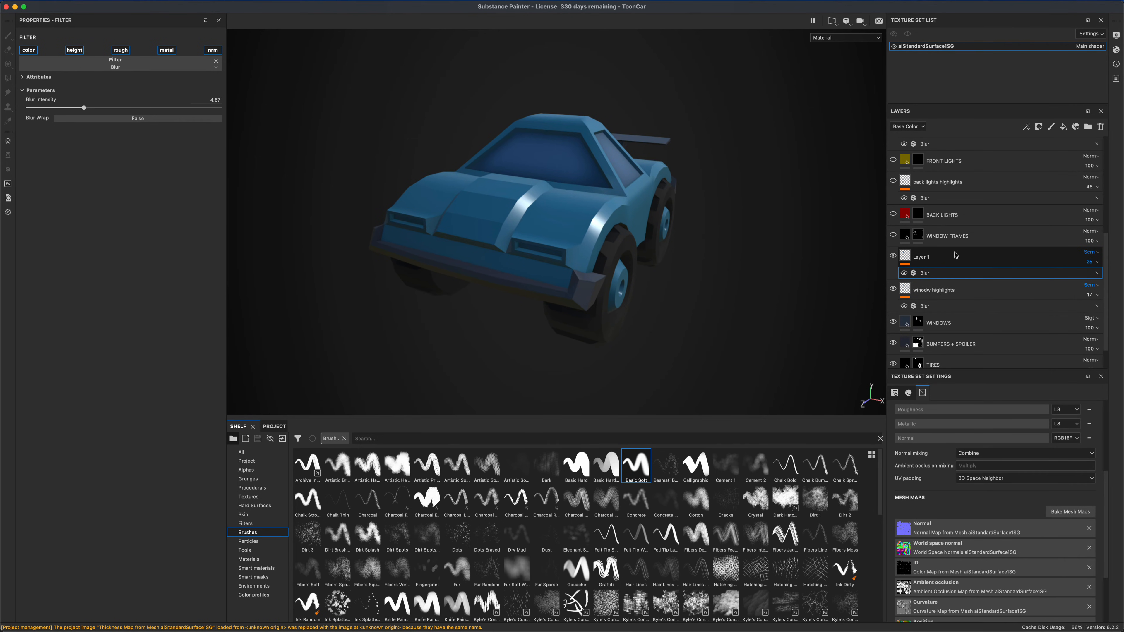
Step: Delete the practice paint layer, Layer 1, above the window highlights layer
{"action": "left_click", "coordinate": [937, 258]}
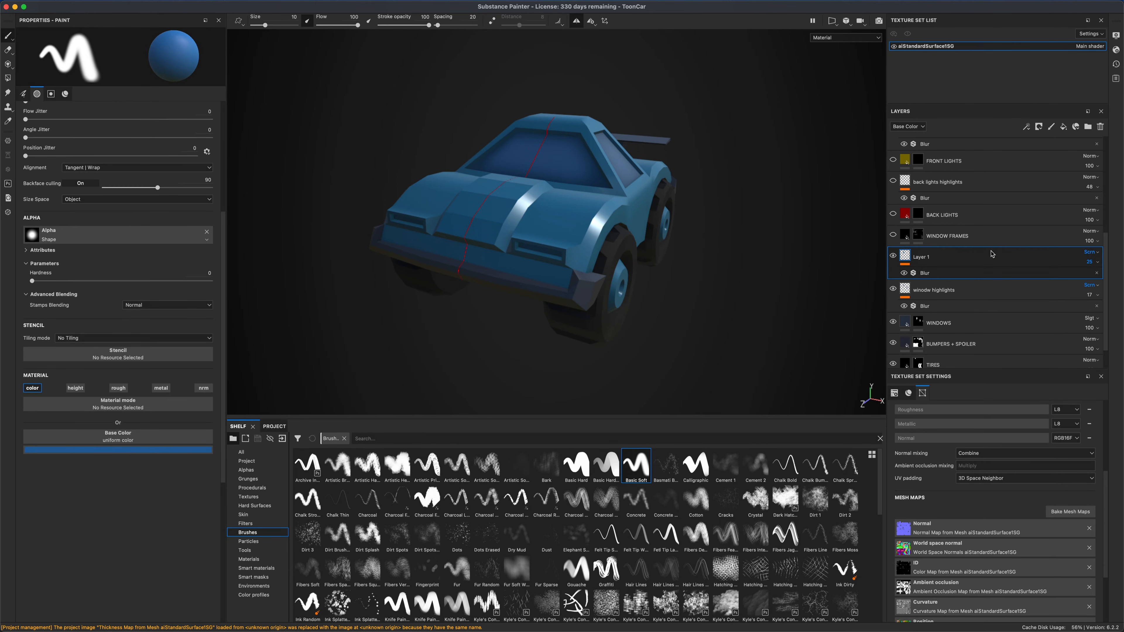
{"action": "left_click", "coordinate": [1101, 129]}
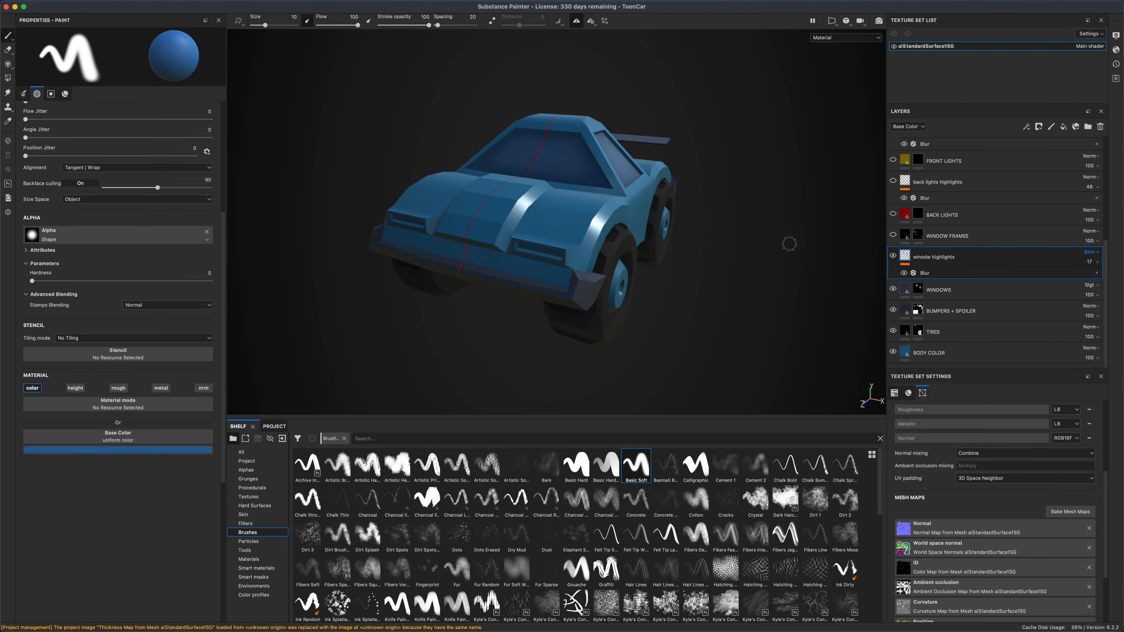
{"action": "left_click_drag", "start_coordinate": [791, 244], "coordinate": [780, 294], "text": "alt"}
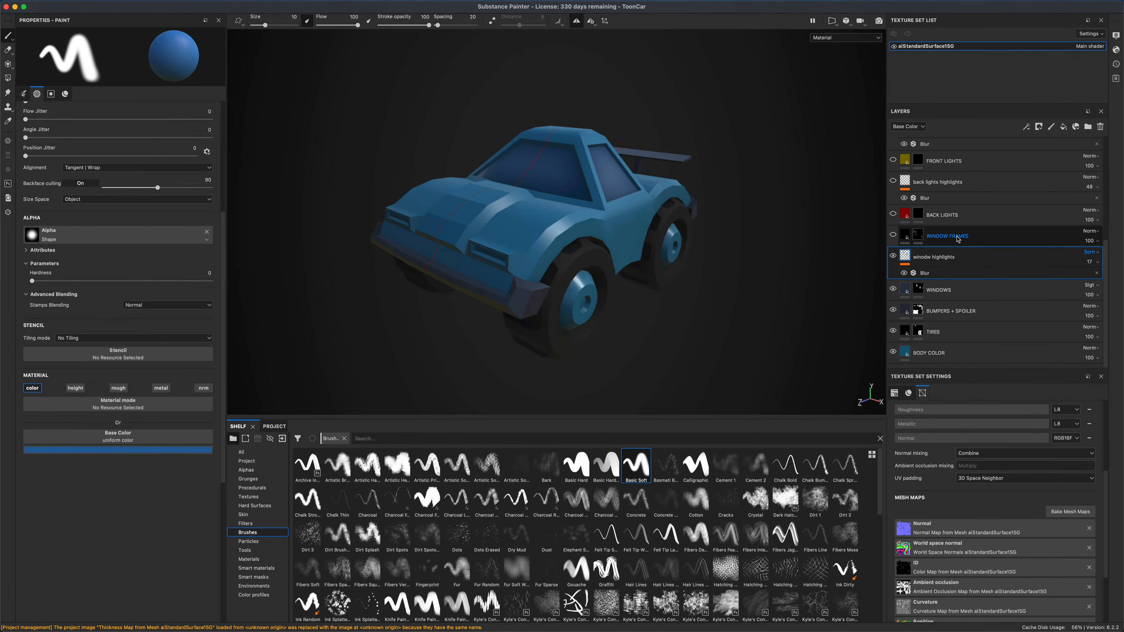
Step: Show the WINDOW FRAMES layer and inspect its mask, black fill settings and mask options
{"action": "left_click", "coordinate": [918, 236]}
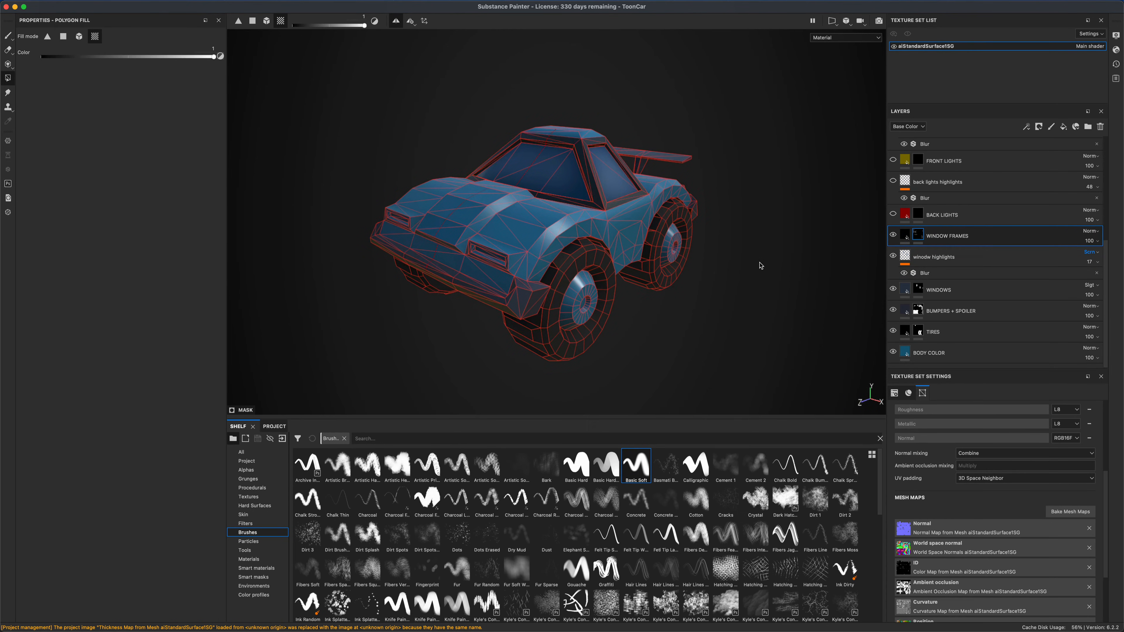
{"action": "left_click", "coordinate": [905, 234]}
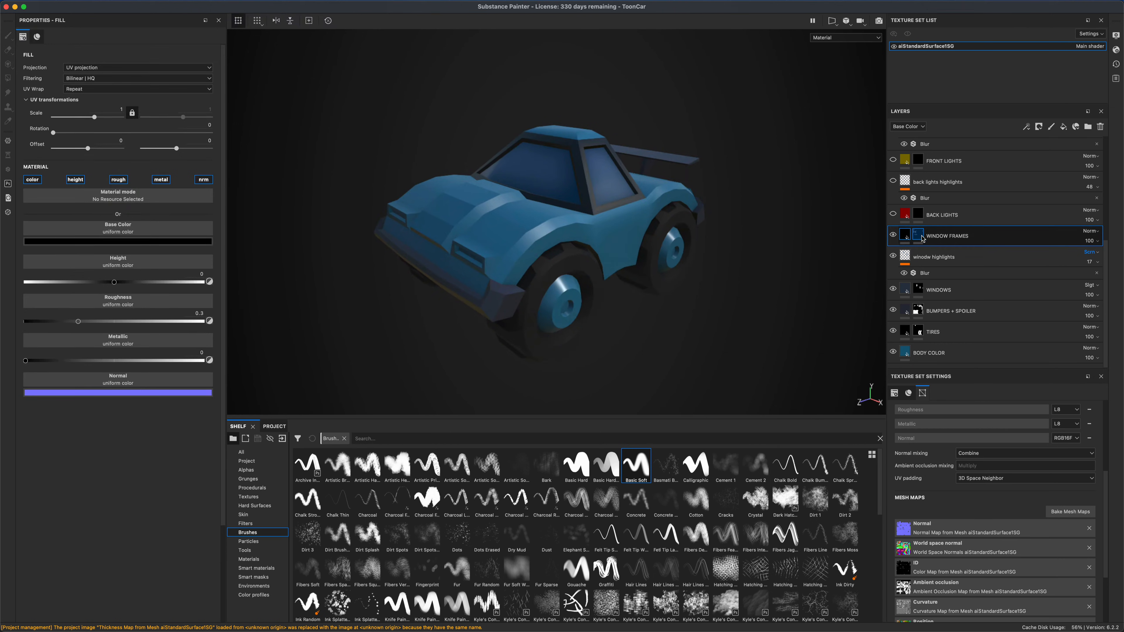
{"action": "right_click", "coordinate": [902, 234]}
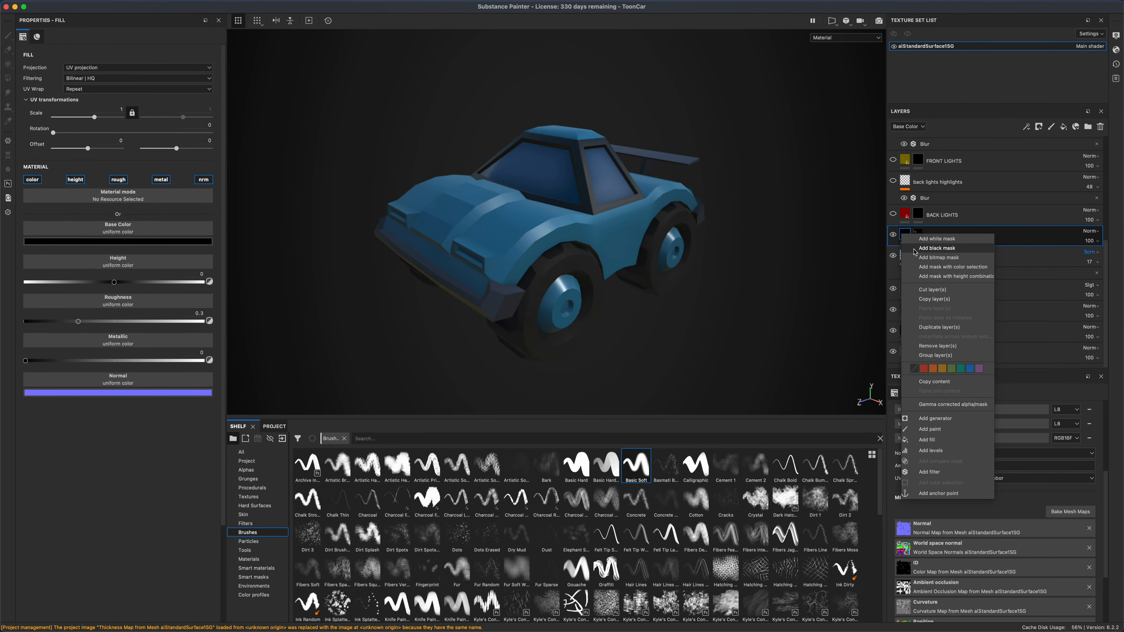
{"action": "left_click", "coordinate": [774, 272]}
Step: Examine the black window frames from the front, both sides and rear of the car
{"action": "left_click_drag", "start_coordinate": [684, 291], "coordinate": [669, 289], "text": "alt"}
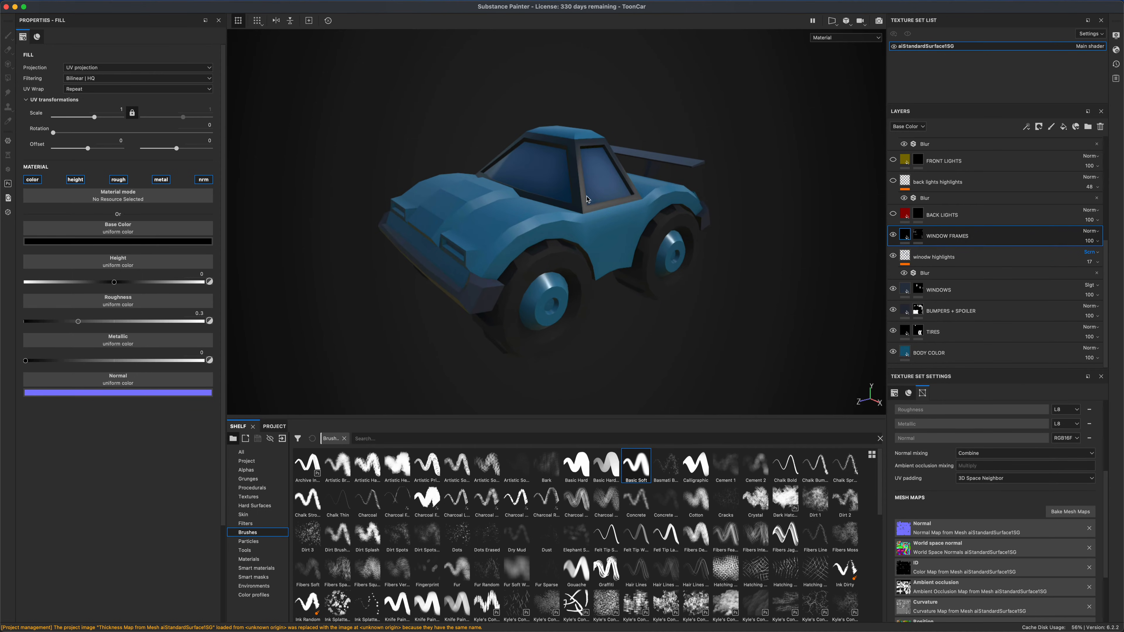
{"action": "left_click_drag", "start_coordinate": [742, 296], "coordinate": [759, 302], "text": "alt"}
{"action": "scroll", "coordinate": [760, 303], "scroll_direction": "up", "scroll_amount": 5}
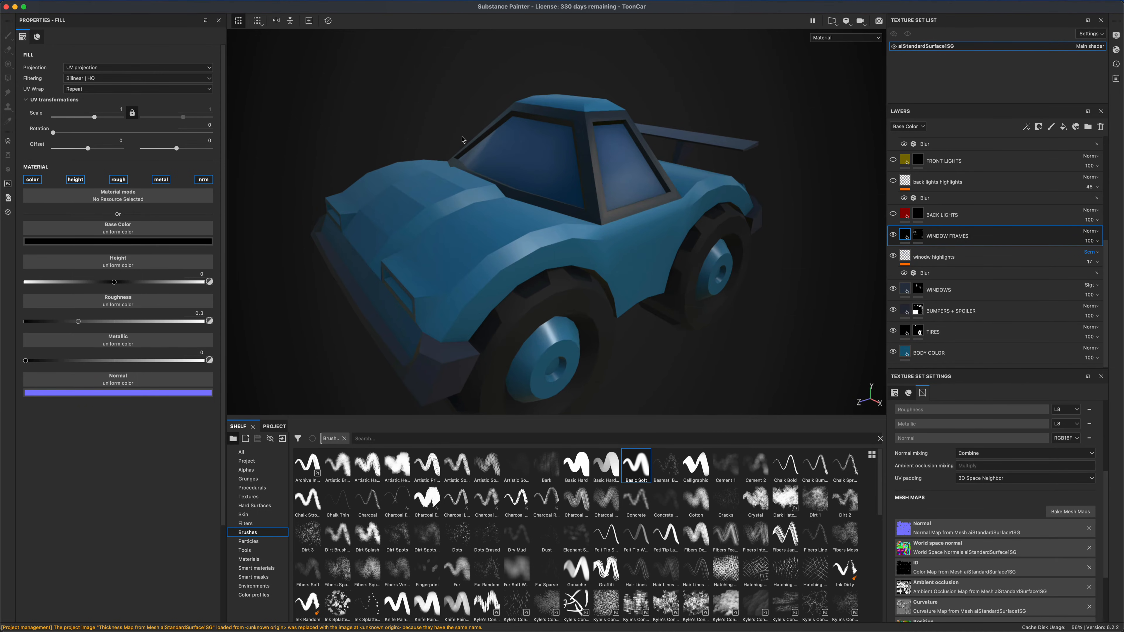
{"action": "left_click_drag", "start_coordinate": [379, 103], "coordinate": [588, 89], "text": "alt"}
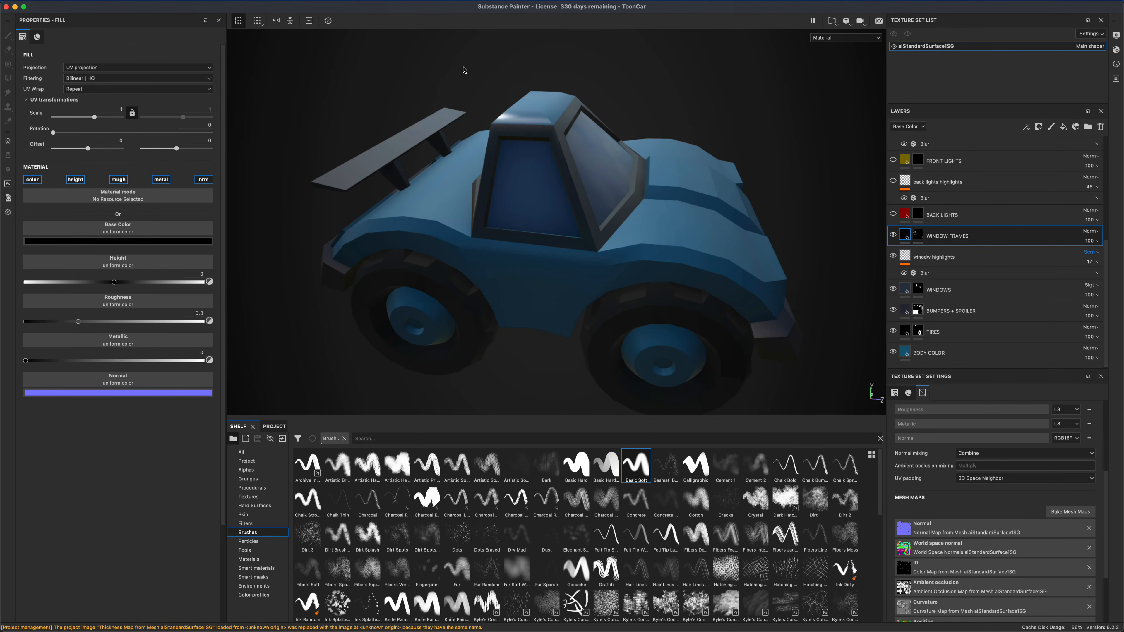
{"action": "left_click_drag", "start_coordinate": [466, 71], "coordinate": [589, 59], "text": "alt"}
{"action": "left_click_drag", "start_coordinate": [384, 79], "coordinate": [677, 84], "text": "alt"}
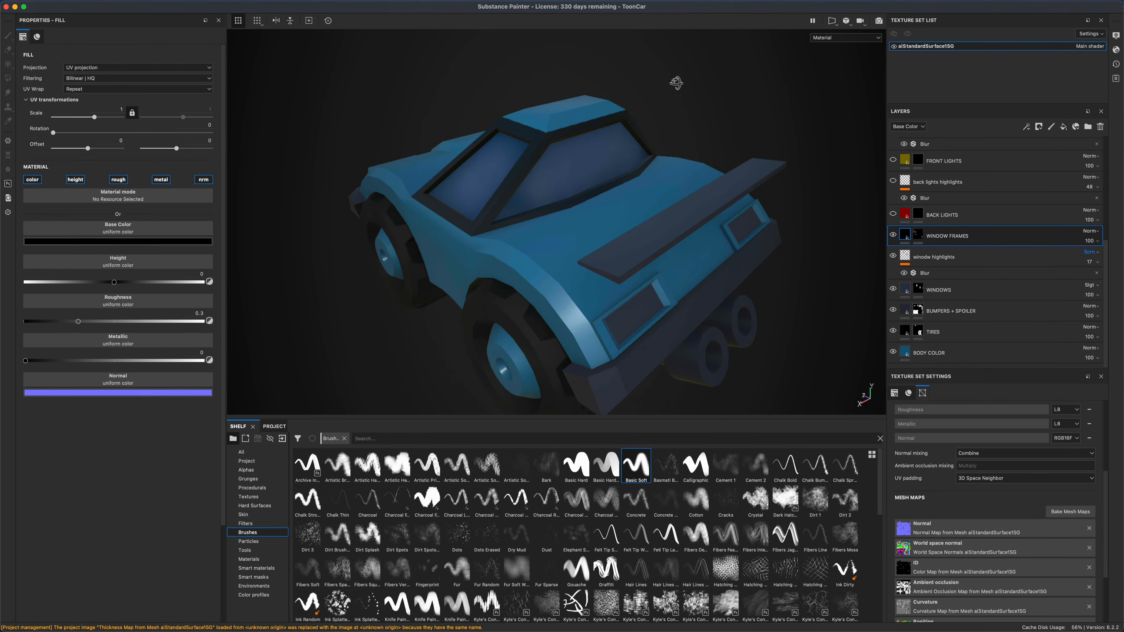
{"action": "left_click_drag", "start_coordinate": [382, 107], "coordinate": [591, 84], "text": "alt"}
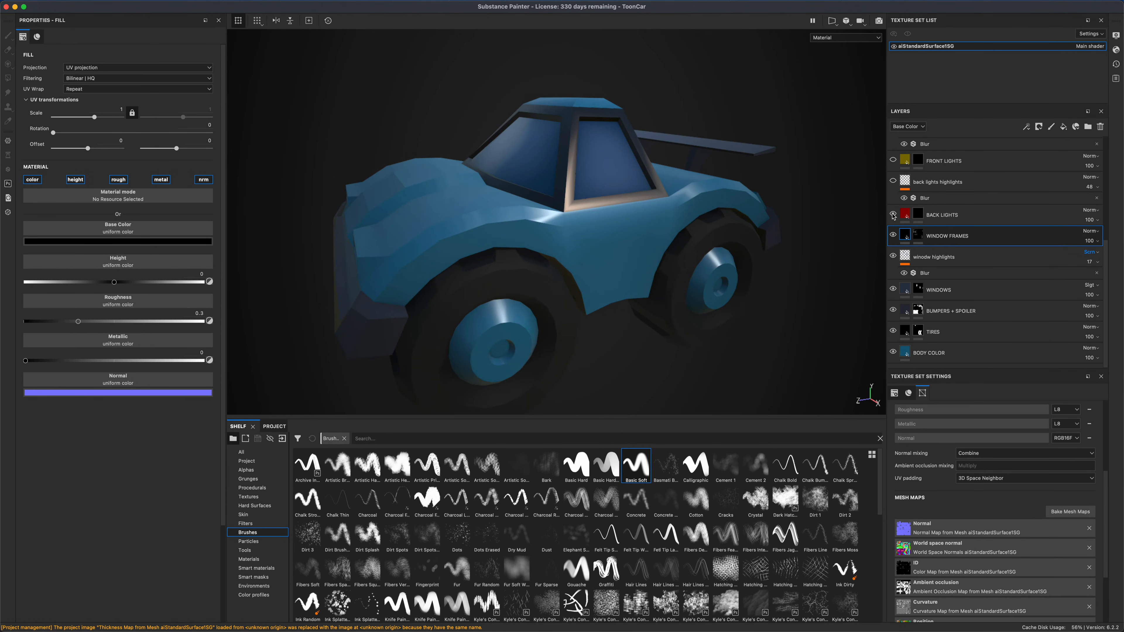
Step: Show the BACK LIGHTS layer, select its mask, and view the red lights at the car's rear
{"action": "left_click", "coordinate": [927, 216]}
{"action": "left_click_drag", "start_coordinate": [835, 315], "coordinate": [562, 263], "text": "alt"}
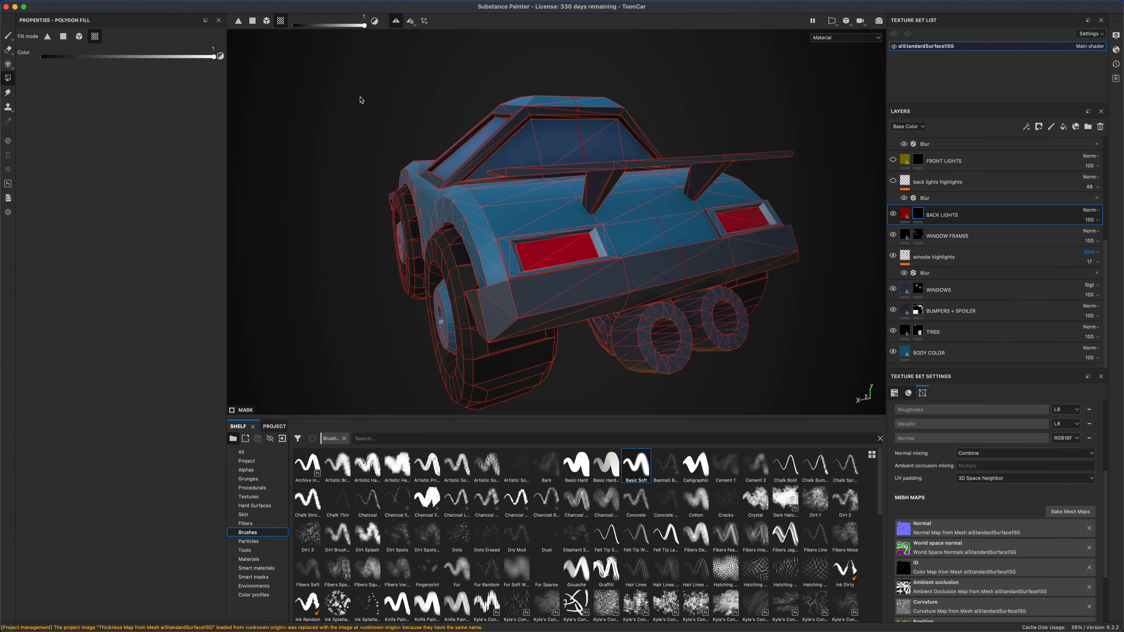
Step: Show the back lights highlights layer, select it, and view the glowing red lights at the car's rear
{"action": "left_click_drag", "start_coordinate": [359, 97], "coordinate": [376, 111], "text": "alt"}
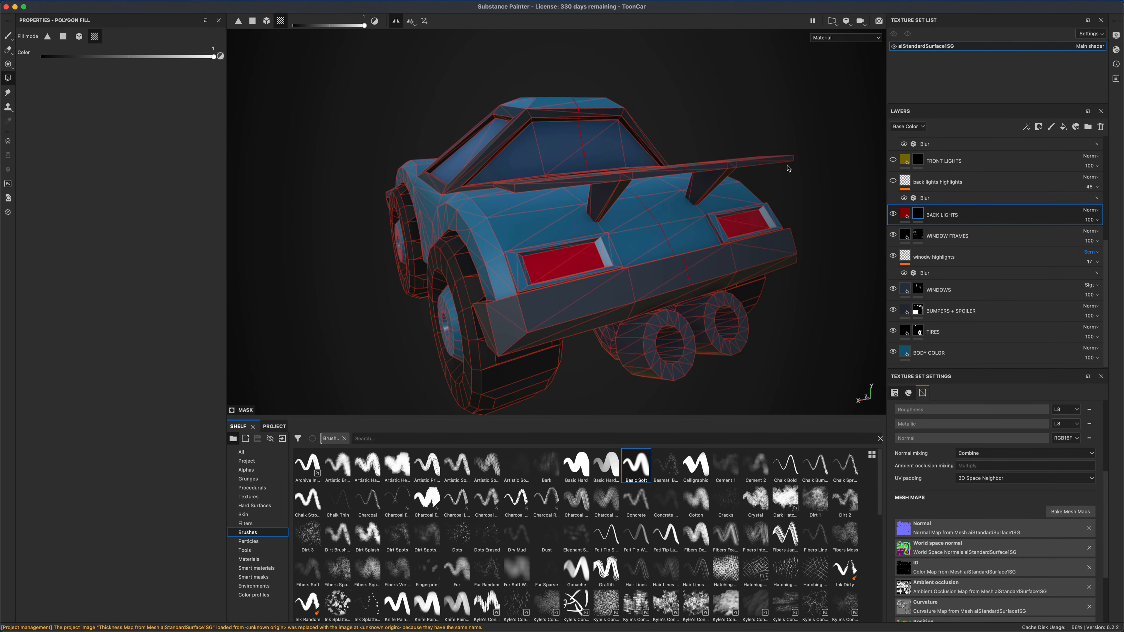
{"action": "left_click", "coordinate": [894, 181]}
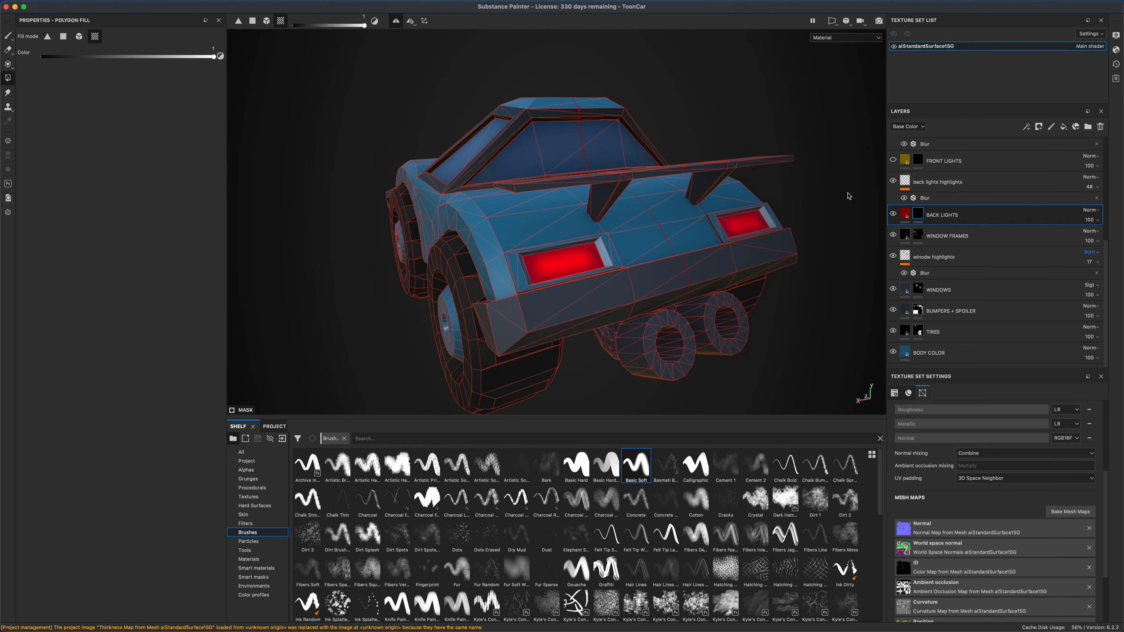
{"action": "left_click", "coordinate": [925, 189]}
{"action": "key", "text": "1"}
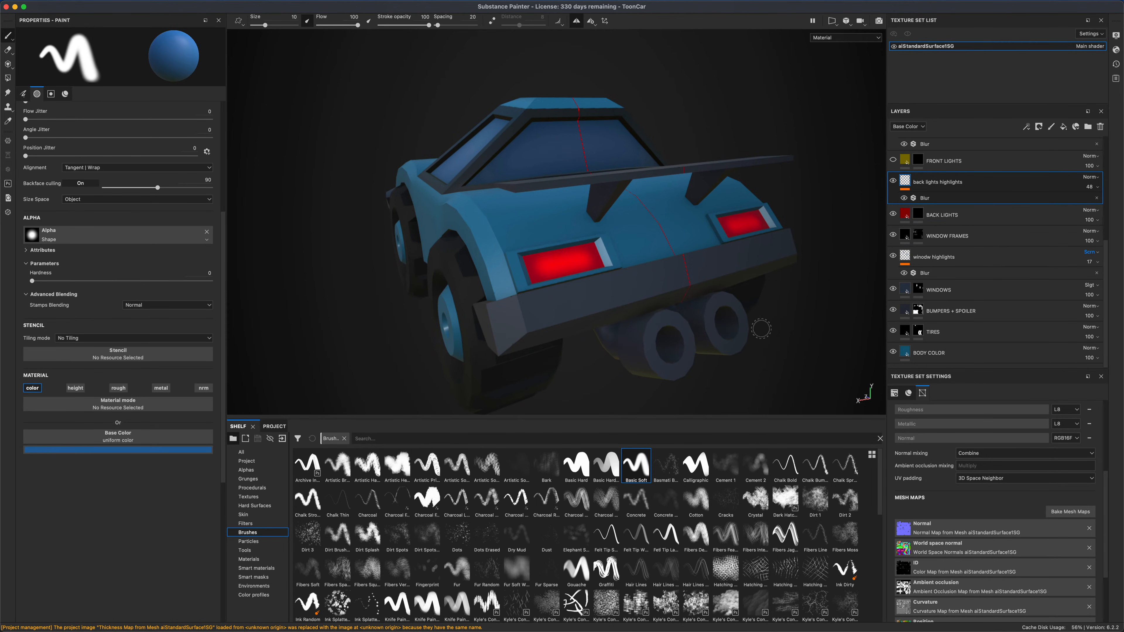
{"action": "mouse_move", "coordinate": [837, 293]}
{"action": "left_mouse_down", "text": "alt"}
{"action": "mouse_move", "coordinate": [792, 290]}
{"action": "mouse_move", "coordinate": [818, 291]}
{"action": "left_mouse_up", "text": "alt"}
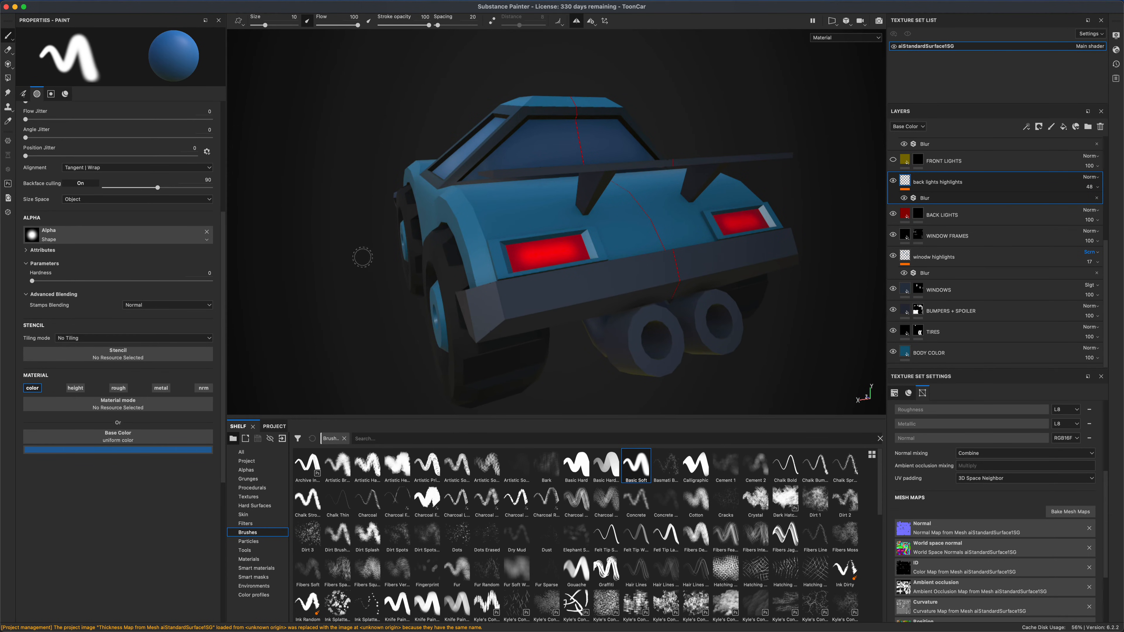
{"action": "left_click_drag", "start_coordinate": [363, 257], "coordinate": [646, 235], "text": "alt"}
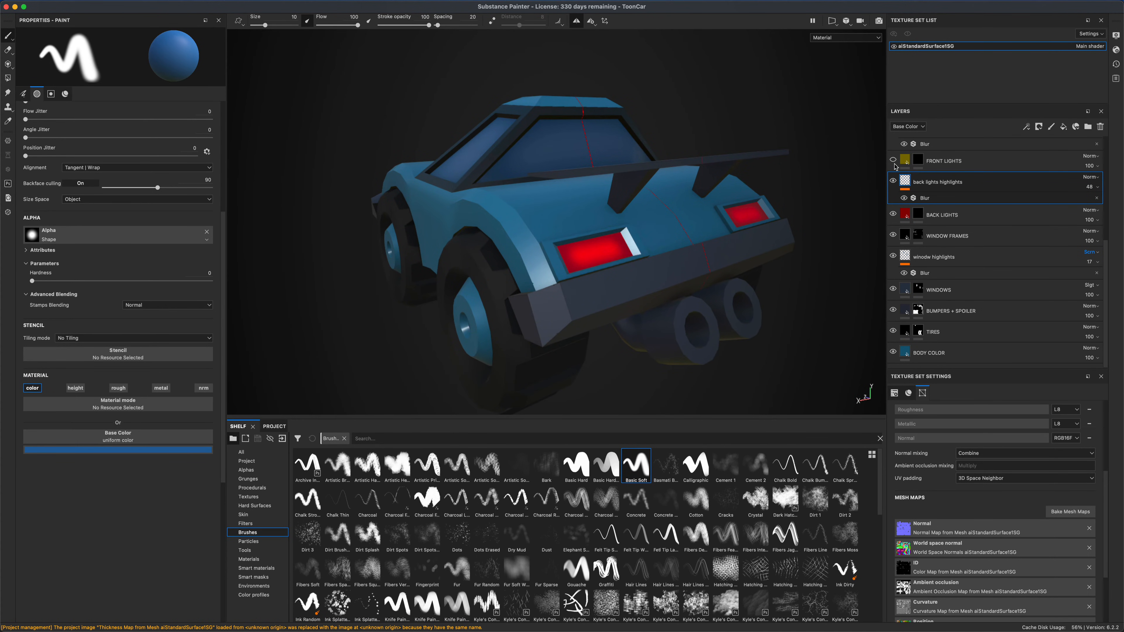
Step: Show the FRONT LIGHTS and front lights highlights layers, select the highlights layer, and view the yellow headlights
{"action": "left_click_drag", "start_coordinate": [389, 296], "coordinate": [730, 288], "text": "alt"}
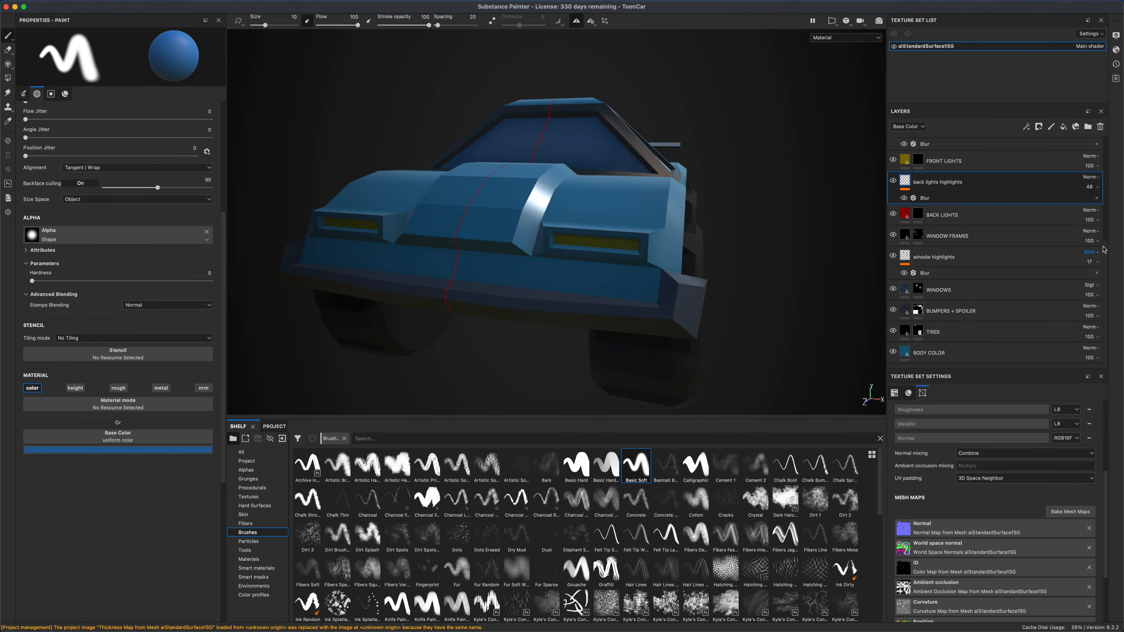
{"action": "scroll", "coordinate": [1109, 242], "scroll_direction": "up", "scroll_amount": 1}
{"action": "scroll", "coordinate": [1109, 239], "scroll_direction": "up", "scroll_amount": 5}
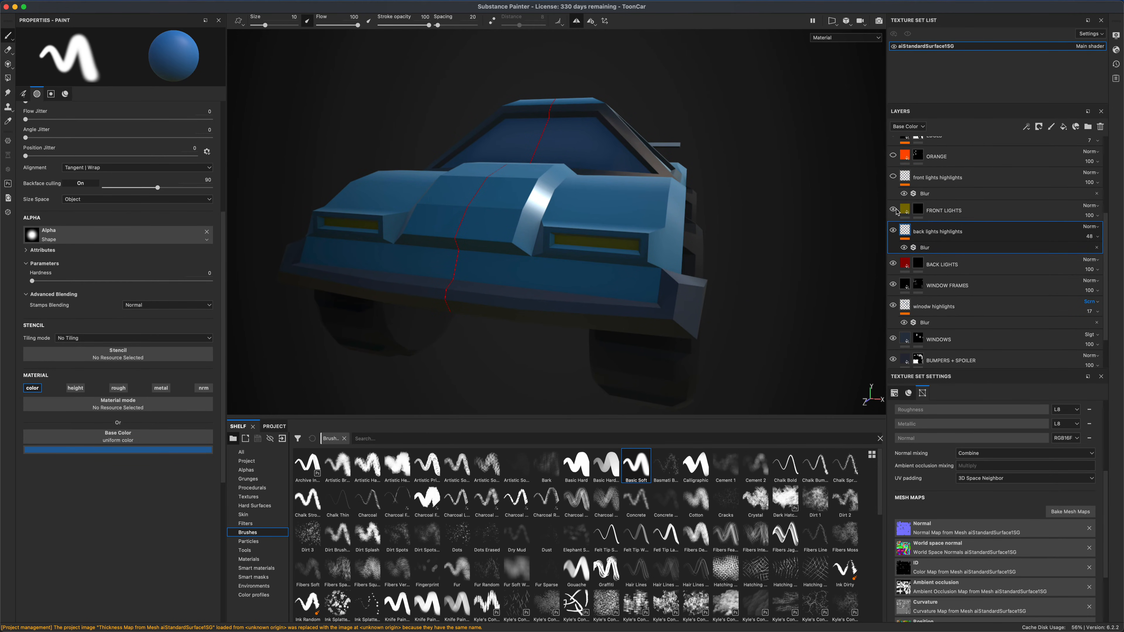
{"action": "left_click", "coordinate": [893, 178]}
{"action": "left_click", "coordinate": [938, 180]}
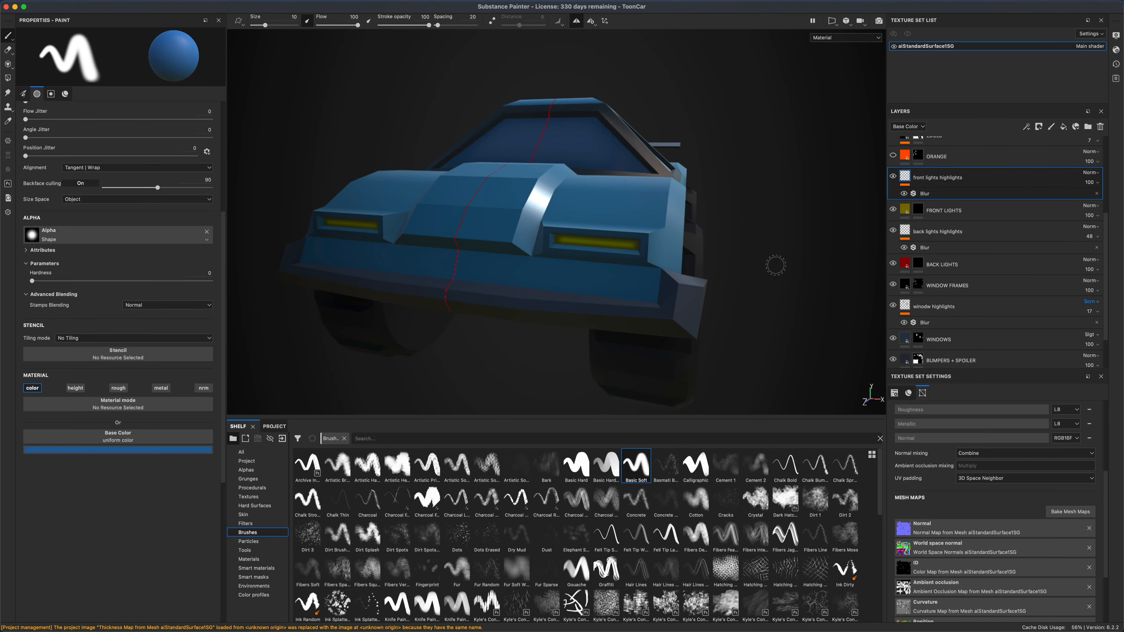
{"action": "left_click_drag", "start_coordinate": [800, 244], "coordinate": [792, 238], "text": "alt"}
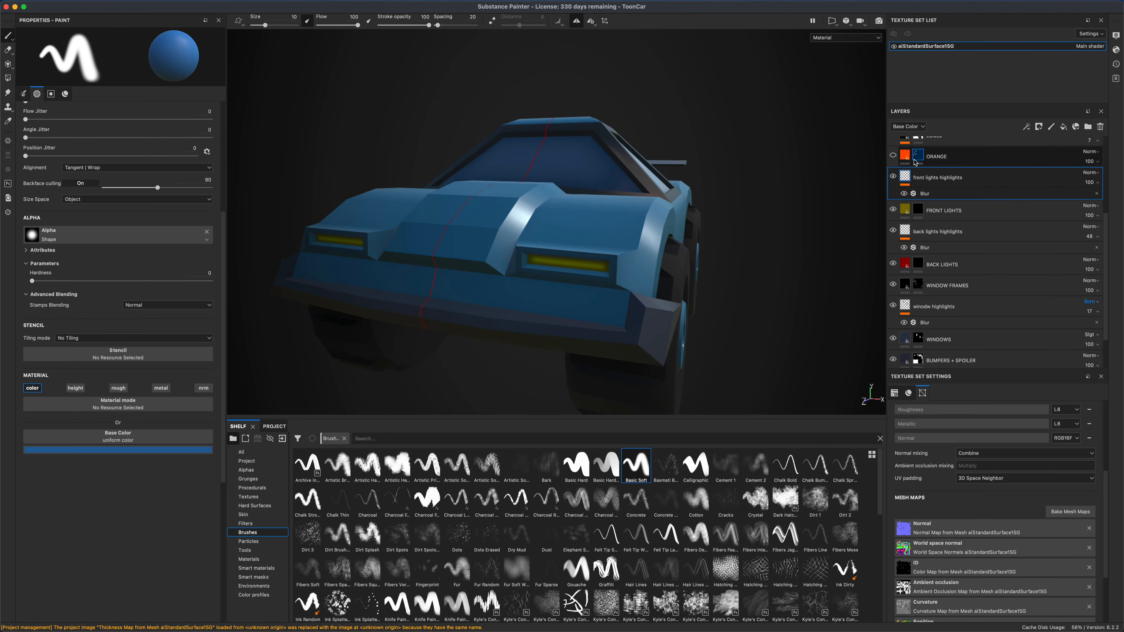
Step: Show the ORANGE layer, select its fill, and examine the orange stripes and wheel rims from the front, side and above
{"action": "left_click", "coordinate": [893, 156]}
{"action": "left_click", "coordinate": [930, 159]}
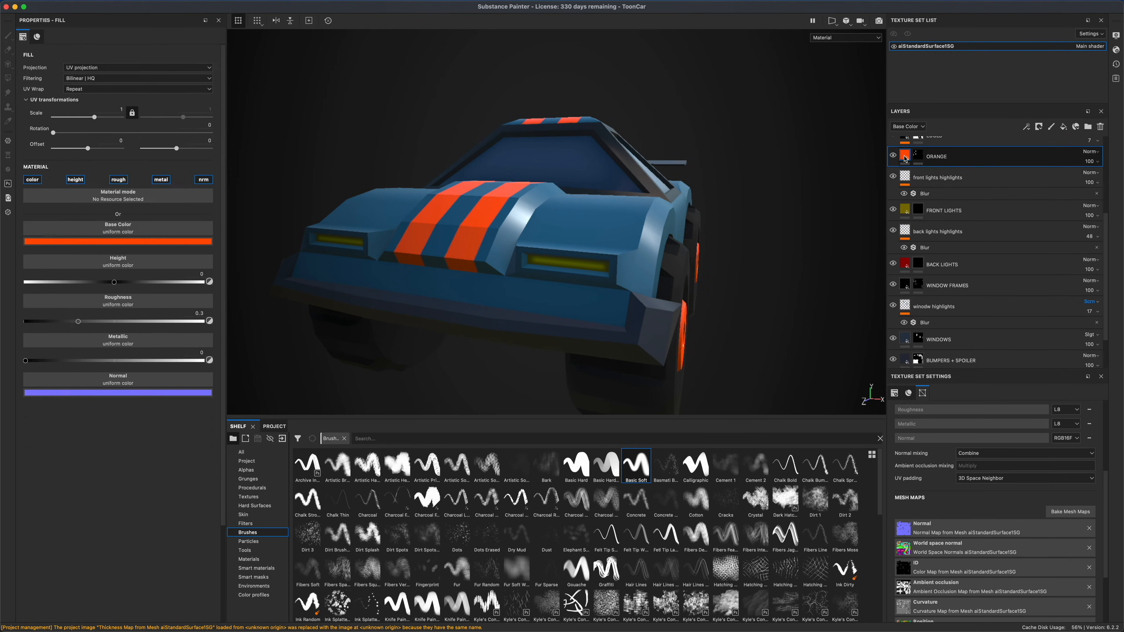
{"action": "left_click_drag", "start_coordinate": [803, 233], "coordinate": [723, 231], "text": "alt"}
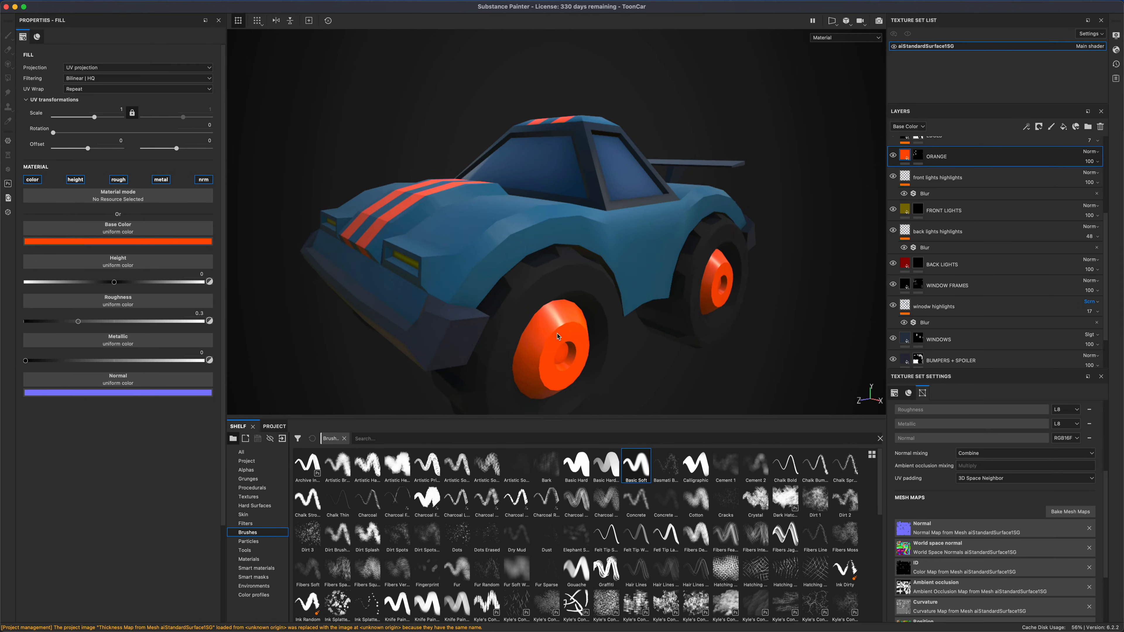
{"action": "middle_click_drag", "start_coordinate": [655, 373], "coordinate": [642, 304], "text": "alt"}
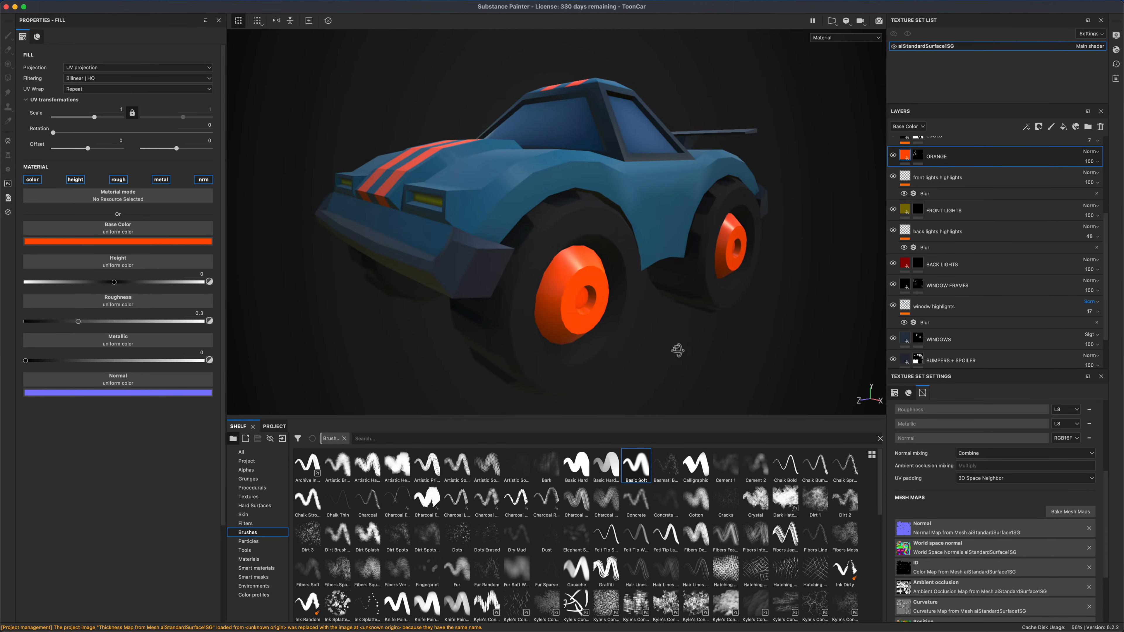
{"action": "left_click_drag", "start_coordinate": [678, 352], "coordinate": [726, 399], "text": "alt"}
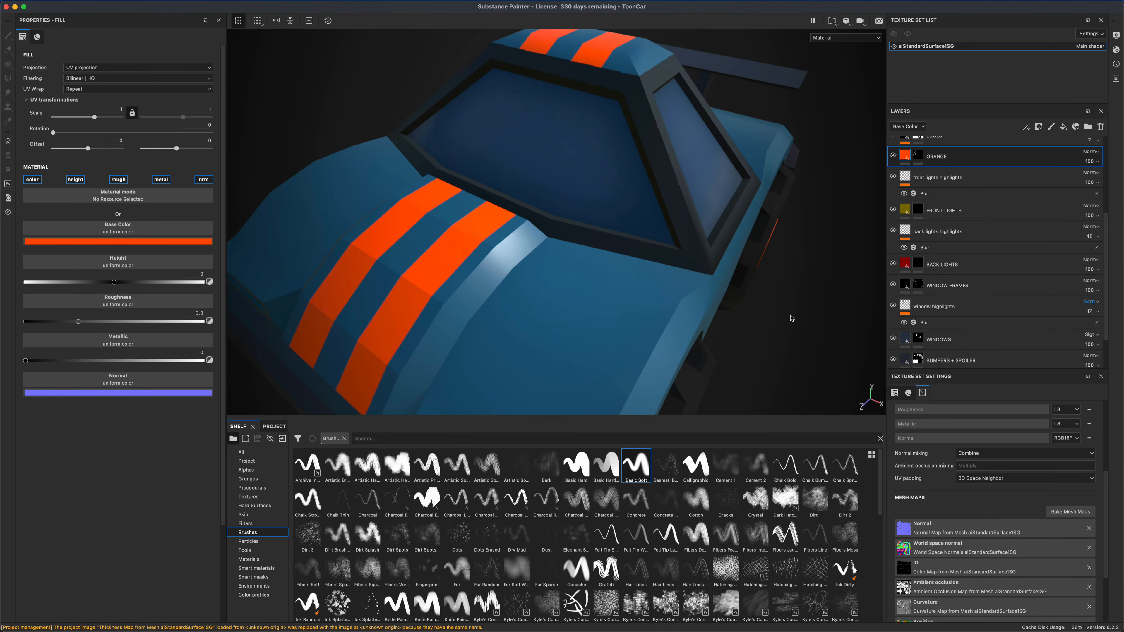
{"action": "key", "text": "f"}
{"action": "left_click_drag", "start_coordinate": [780, 324], "coordinate": [655, 335], "text": "alt"}
{"action": "left_click_drag", "start_coordinate": [633, 373], "coordinate": [785, 293], "text": "alt"}
{"action": "middle_click_drag", "start_coordinate": [786, 294], "coordinate": [788, 310], "text": "alt"}
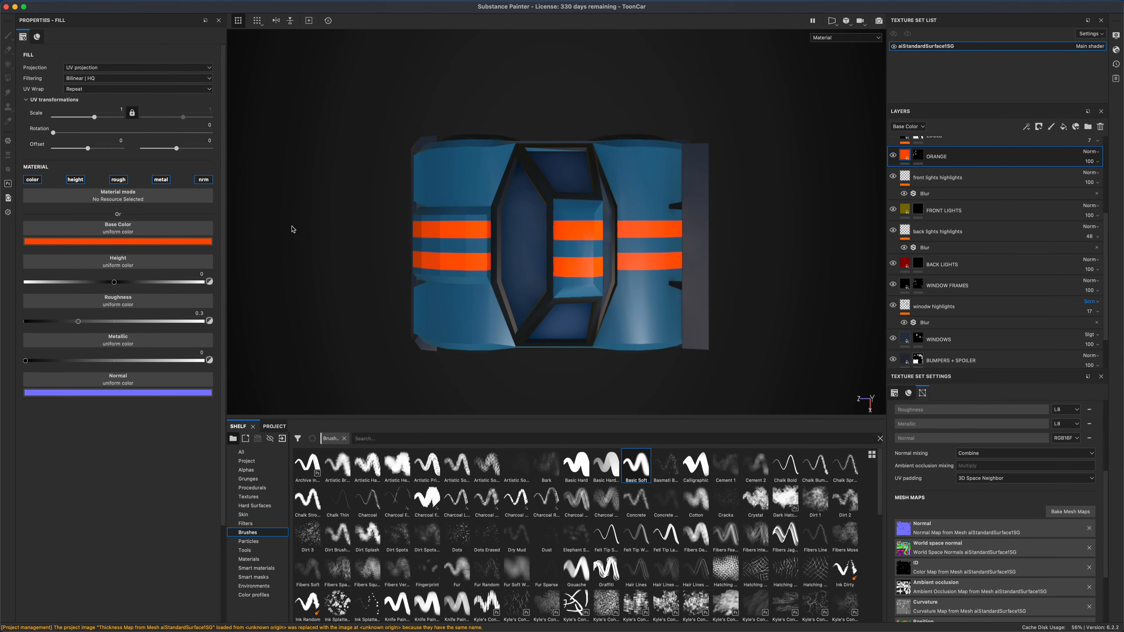
Step: On the ORANGE mask, brush a mirrored straight stripe at grayscale 1 across the car's outer sides from front to rear
{"action": "left_click", "coordinate": [917, 158]}
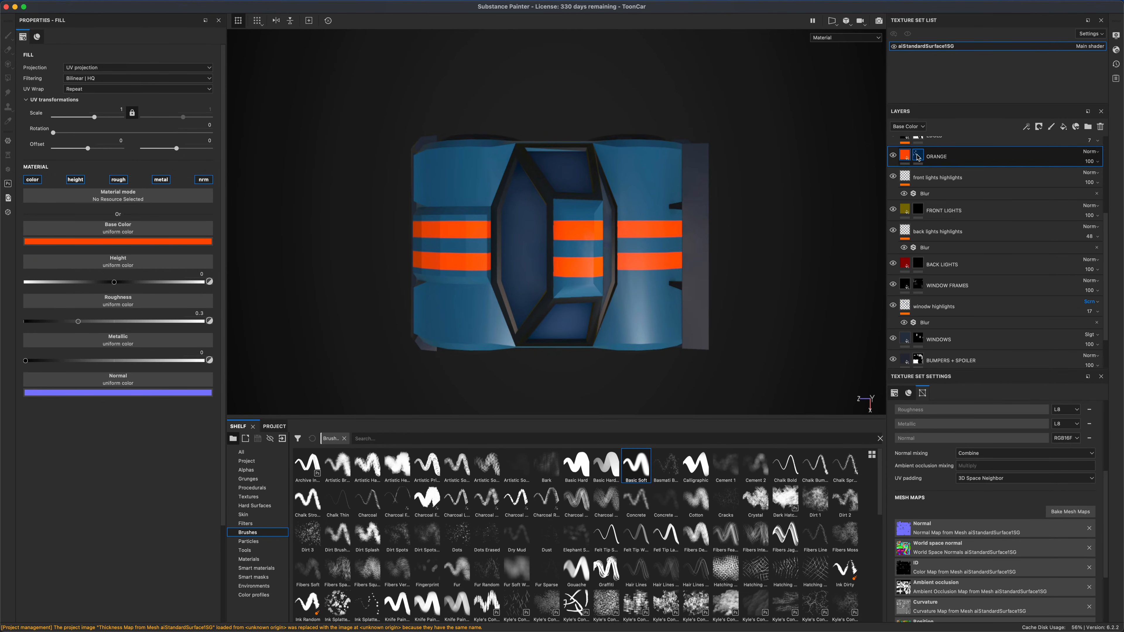
{"action": "key", "text": "4"}
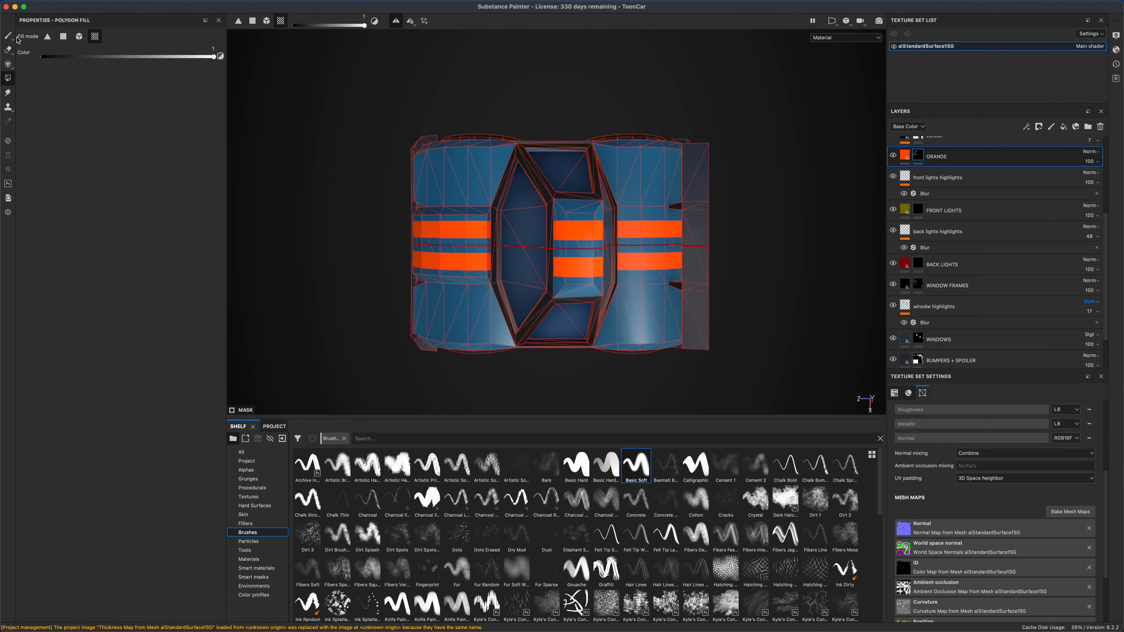
{"action": "left_click", "coordinate": [8, 35]}
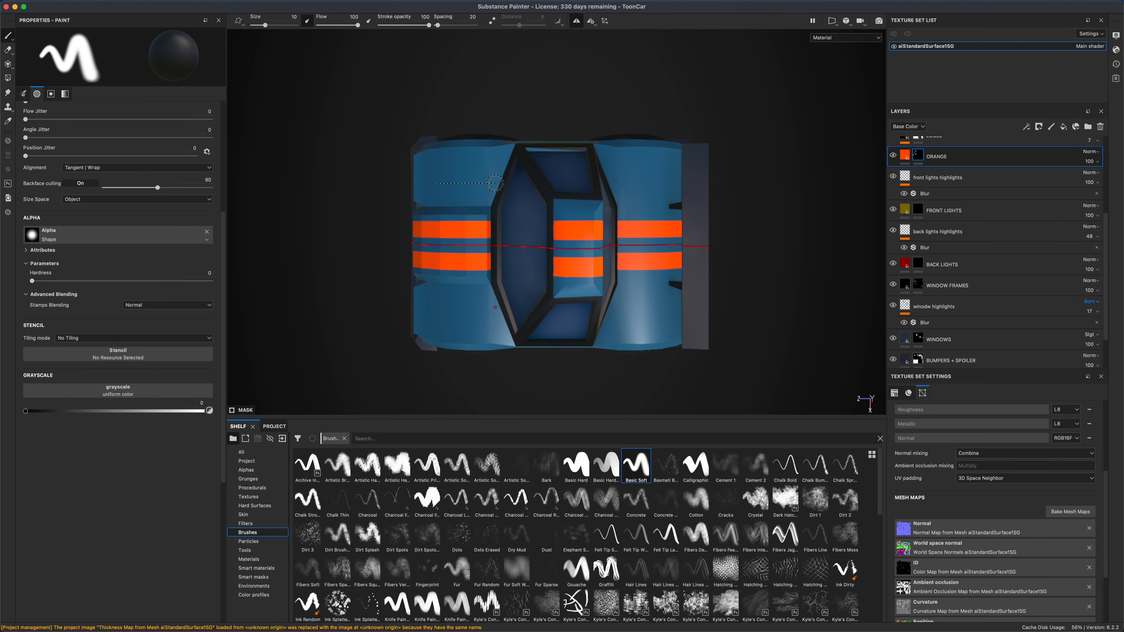
{"action": "key", "text": "shift"}
{"action": "left_click", "coordinate": [210, 413]}
{"action": "left_click", "coordinate": [434, 176]}
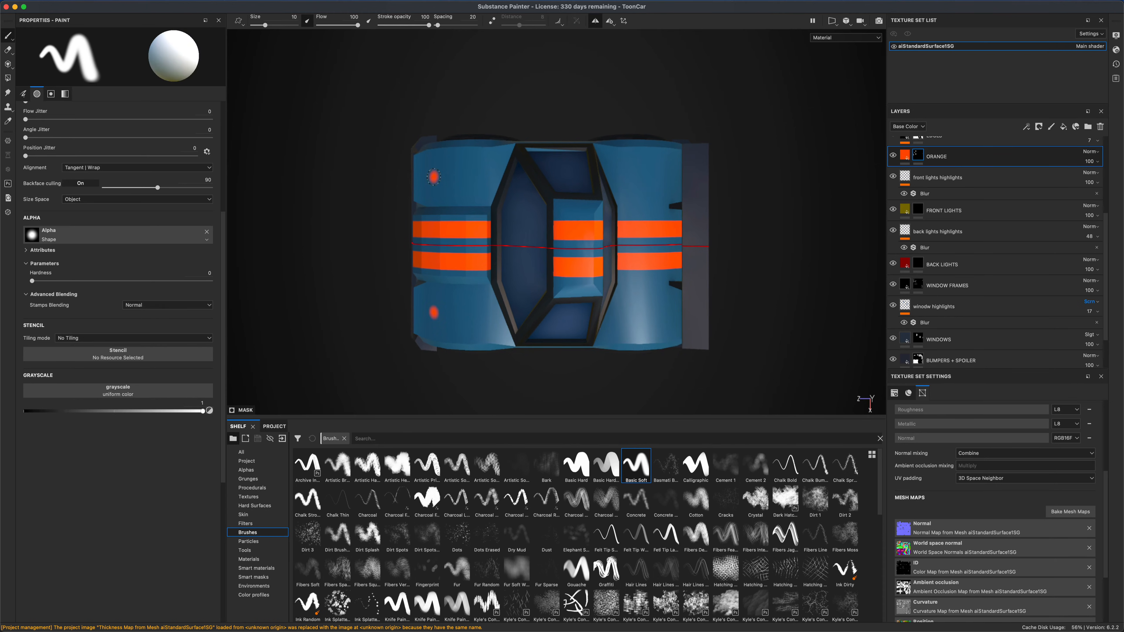
{"action": "key", "text": "shift"}
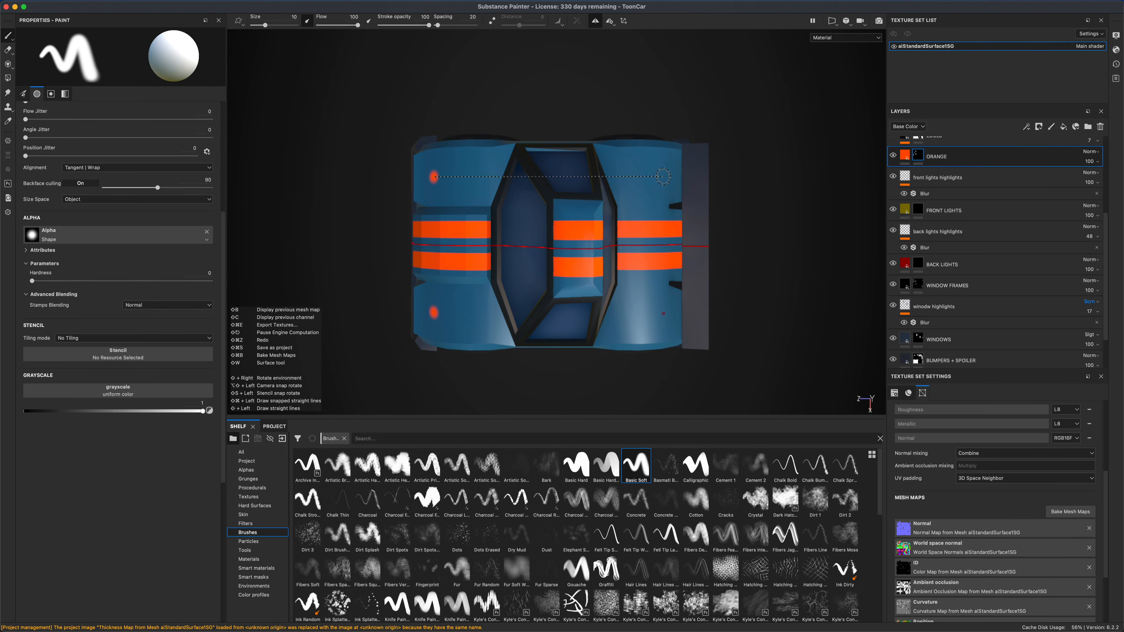
{"action": "left_click", "coordinate": [663, 177], "text": "shift"}
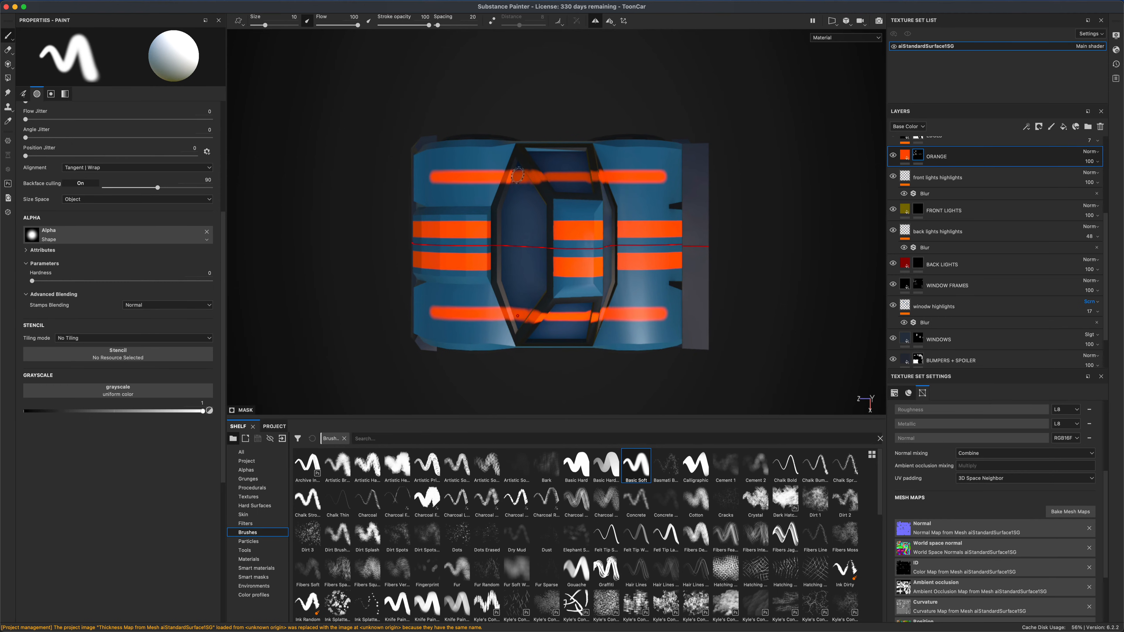
Step: Clear the orange from the window frames, side windows and roof with Polygon Fill at color 0 on the ORANGE mask
{"action": "left_click", "coordinate": [9, 79]}
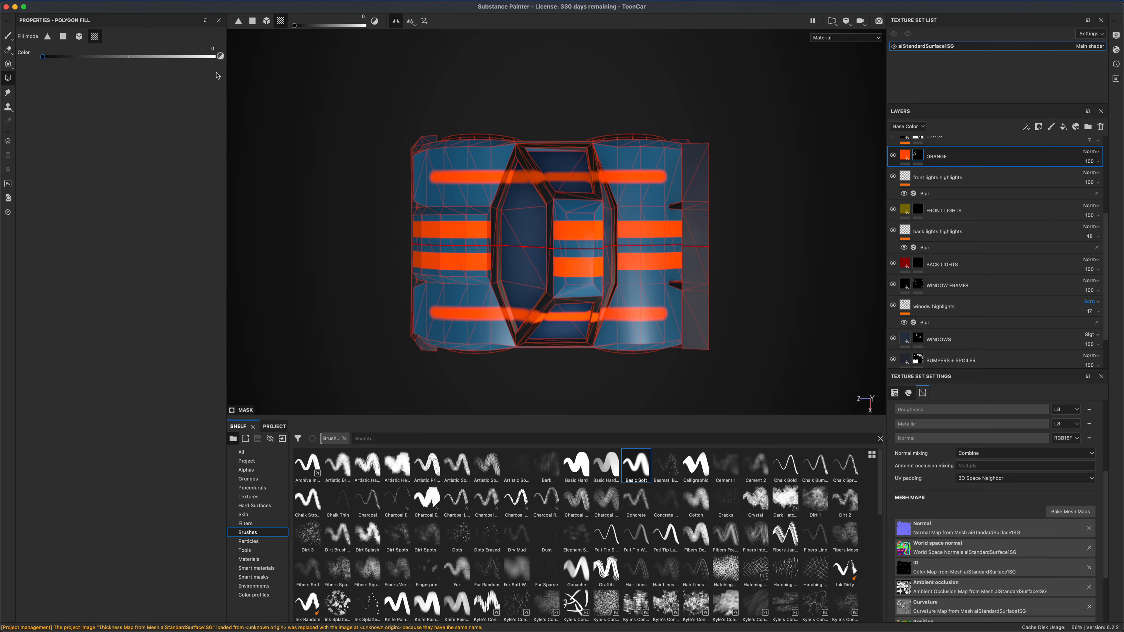
{"action": "left_click_drag", "start_coordinate": [359, 152], "coordinate": [531, 197], "text": "alt"}
{"action": "left_click", "coordinate": [504, 202]}
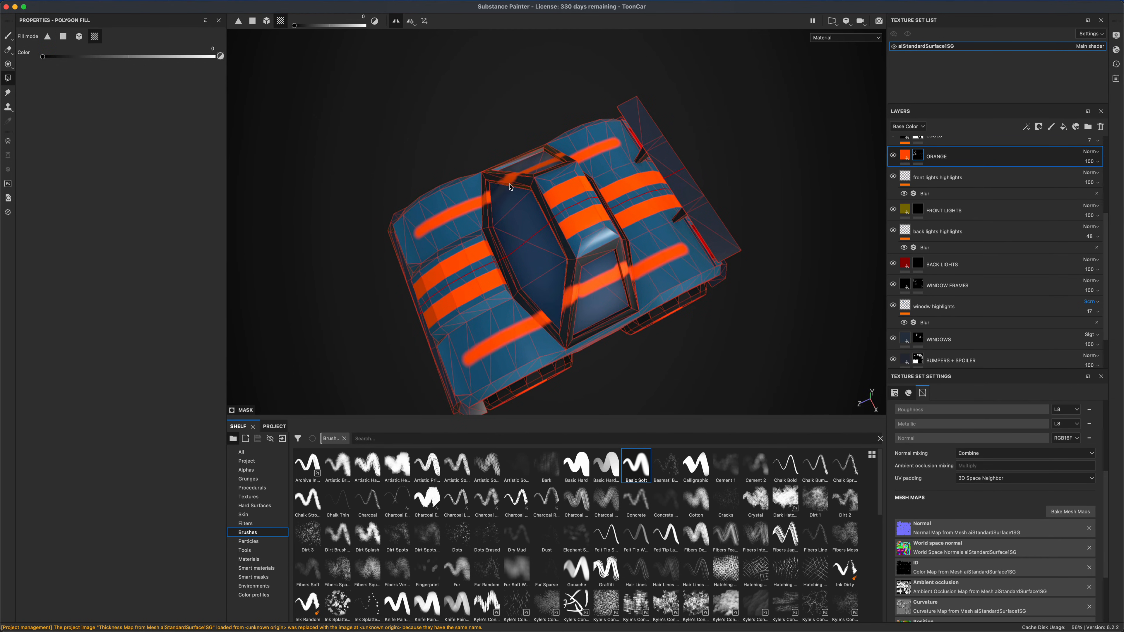
{"action": "left_click", "coordinate": [512, 184]}
{"action": "left_click", "coordinate": [497, 196]}
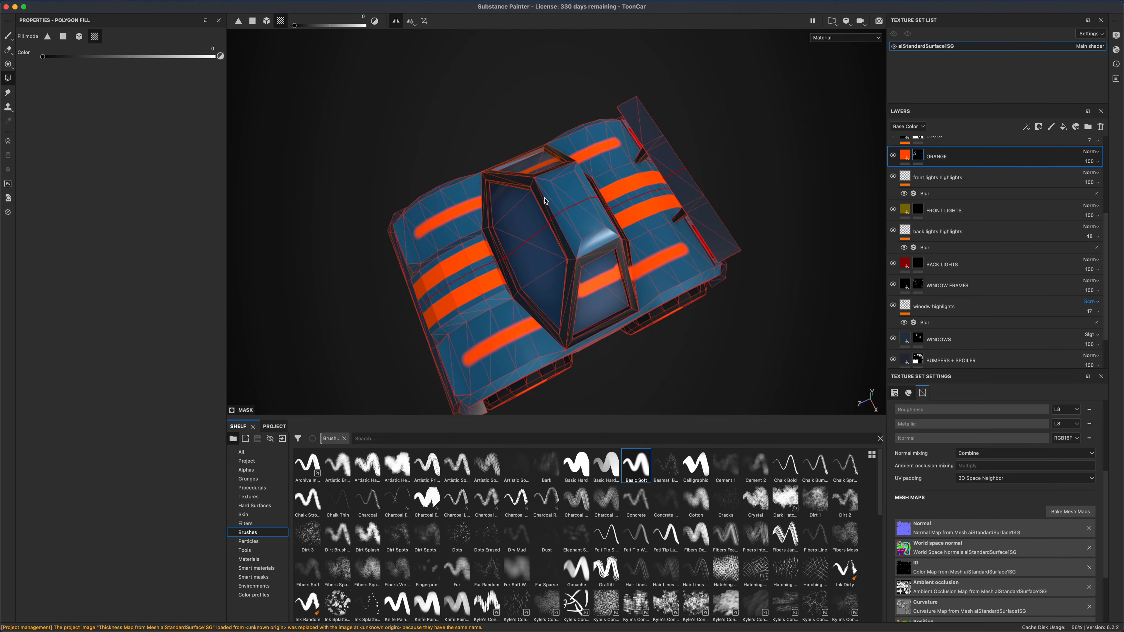
{"action": "left_click_drag", "start_coordinate": [545, 201], "coordinate": [477, 222], "text": "alt"}
{"action": "left_click", "coordinate": [562, 163]}
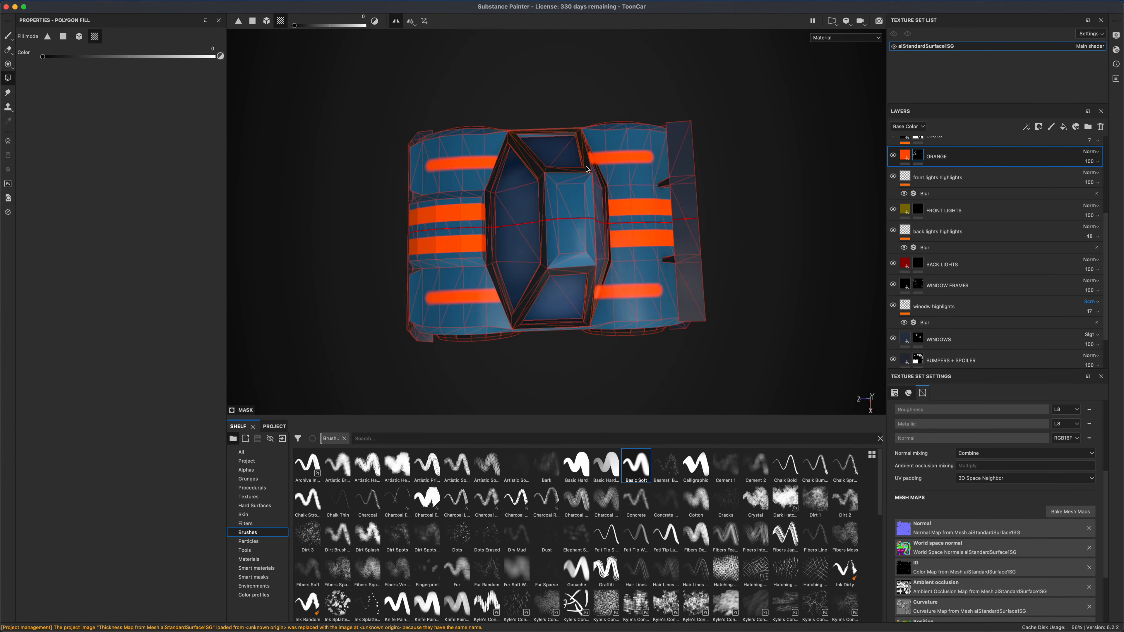
{"action": "left_click_drag", "start_coordinate": [587, 170], "coordinate": [621, 158], "text": "alt"}
{"action": "left_click", "coordinate": [619, 154]}
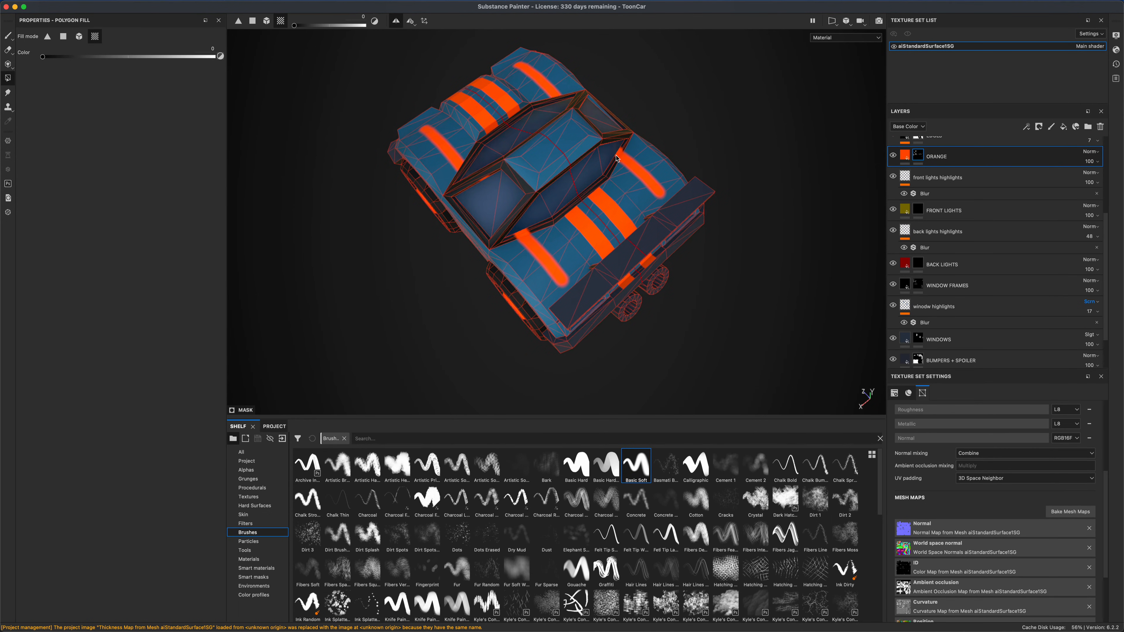
{"action": "left_click_drag", "start_coordinate": [559, 213], "coordinate": [746, 246], "text": "alt"}
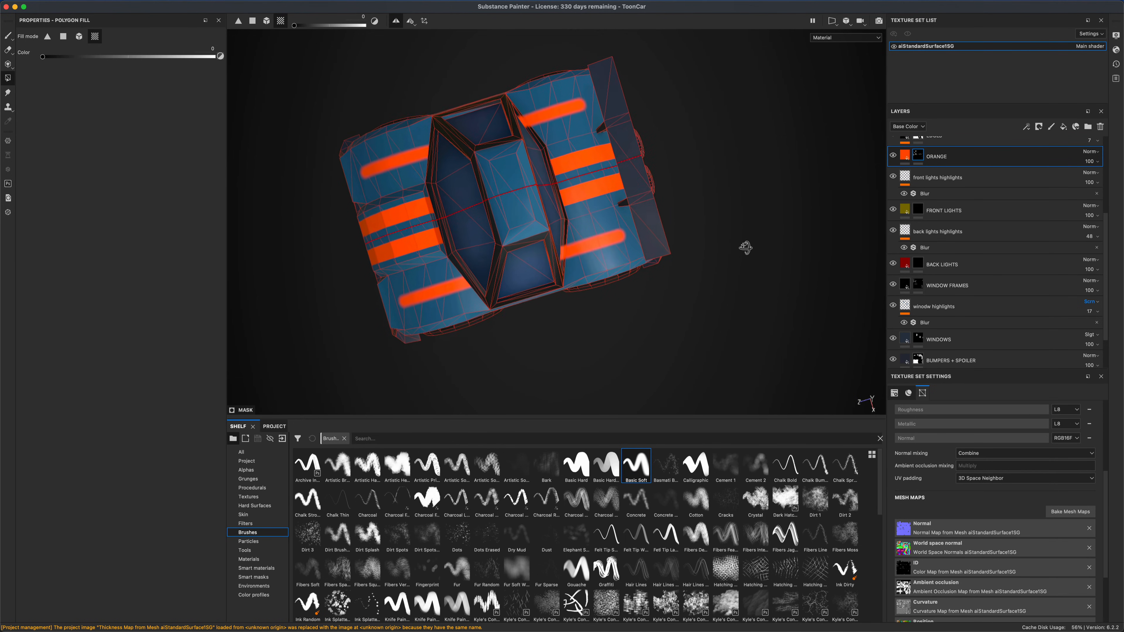
{"action": "left_click_drag", "start_coordinate": [310, 176], "coordinate": [402, 190], "text": "alt"}
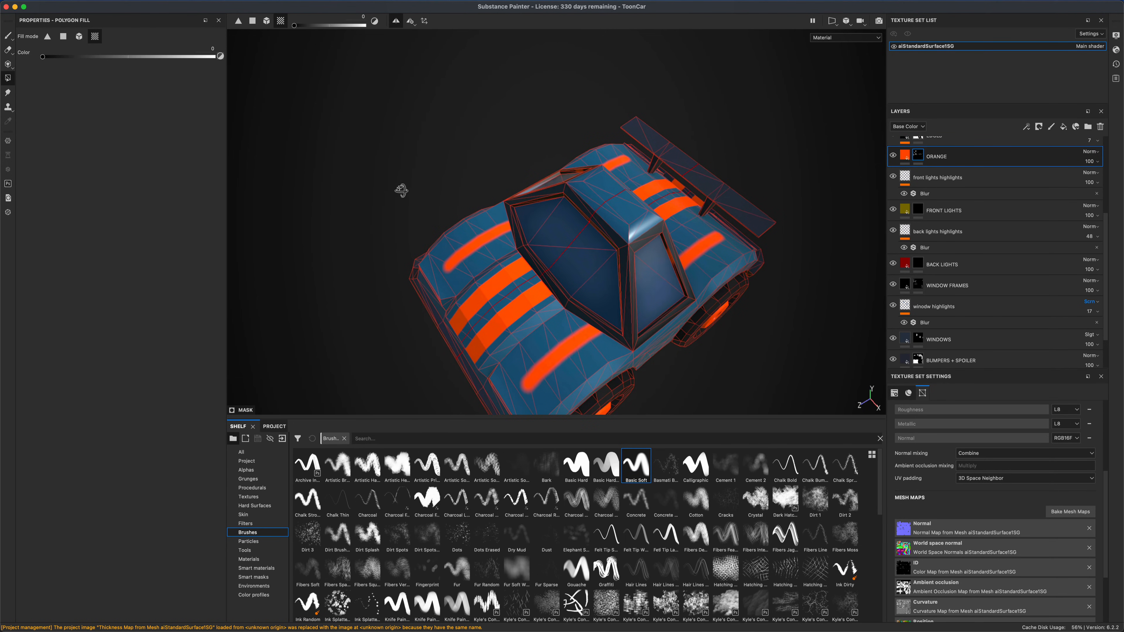
Step: Activate the Eraser on the ORANGE mask, examine the stripes from the front, side and above, and view the layers above ORANGE
{"action": "left_click", "coordinate": [8, 50]}
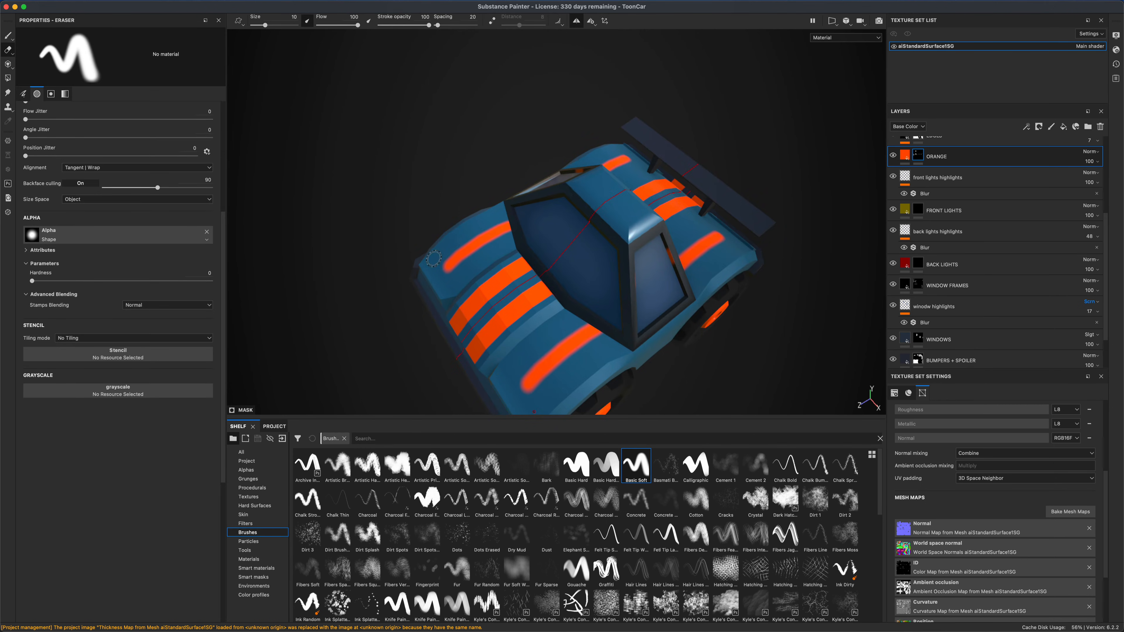
{"action": "mouse_move", "coordinate": [364, 212]}
{"action": "left_mouse_down", "text": "alt"}
{"action": "mouse_move", "coordinate": [396, 207]}
{"action": "mouse_move", "coordinate": [364, 188]}
{"action": "mouse_move", "coordinate": [426, 143]}
{"action": "mouse_move", "coordinate": [449, 141]}
{"action": "left_mouse_up", "text": "alt"}
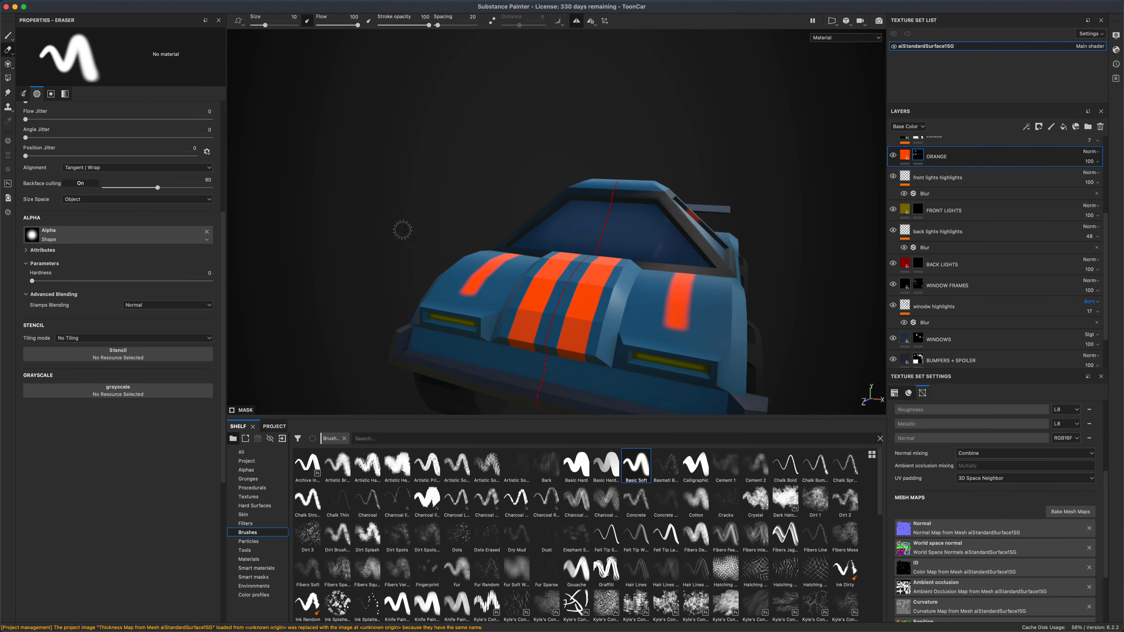
{"action": "left_click_drag", "start_coordinate": [403, 230], "coordinate": [376, 257], "text": "alt"}
{"action": "left_click_drag", "start_coordinate": [294, 277], "coordinate": [319, 248], "text": "alt"}
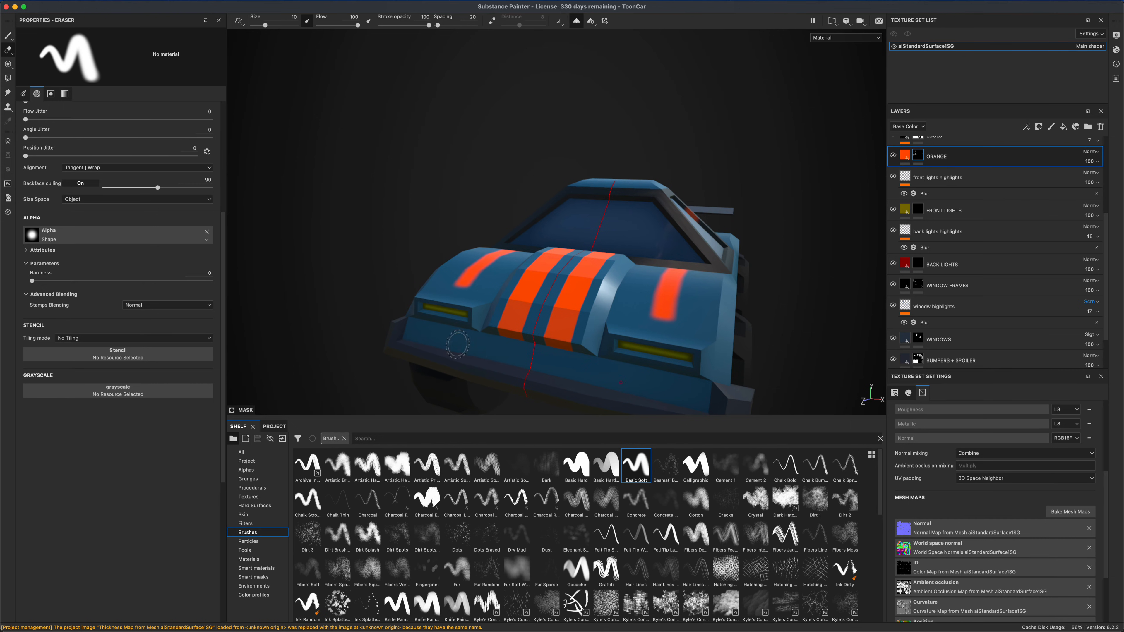
{"action": "mouse_move", "coordinate": [404, 231]}
{"action": "left_mouse_down", "text": "alt"}
{"action": "mouse_move", "coordinate": [333, 213]}
{"action": "mouse_move", "coordinate": [243, 258]}
{"action": "left_mouse_up", "text": "alt"}
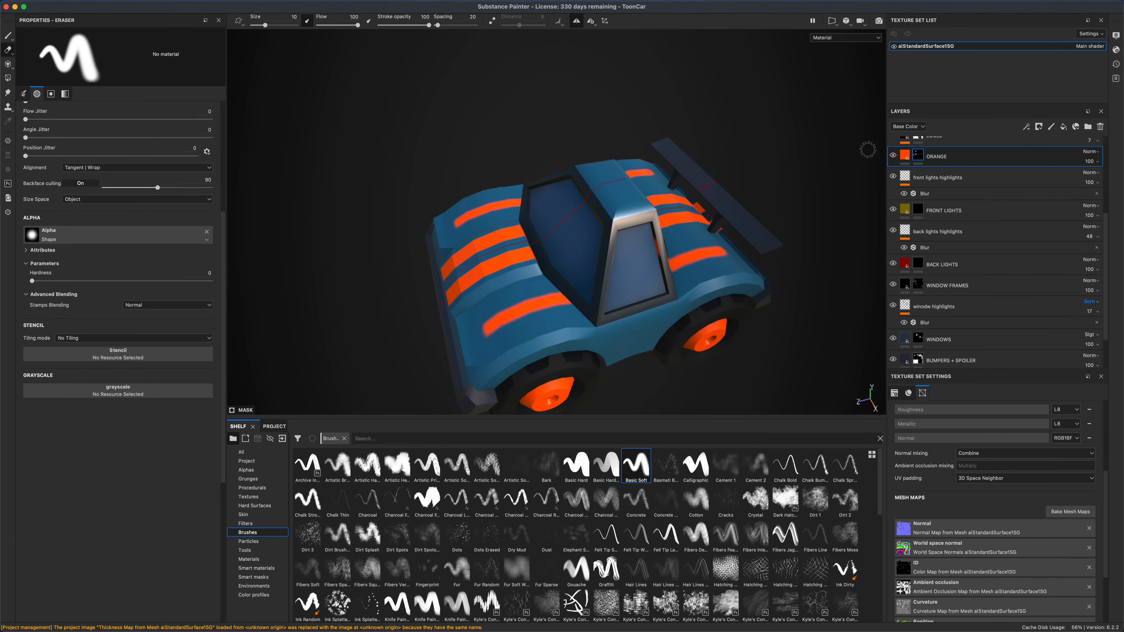
{"action": "left_click_drag", "start_coordinate": [868, 150], "coordinate": [818, 169], "text": "alt"}
{"action": "left_click_drag", "start_coordinate": [821, 216], "coordinate": [926, 153], "text": "alt"}
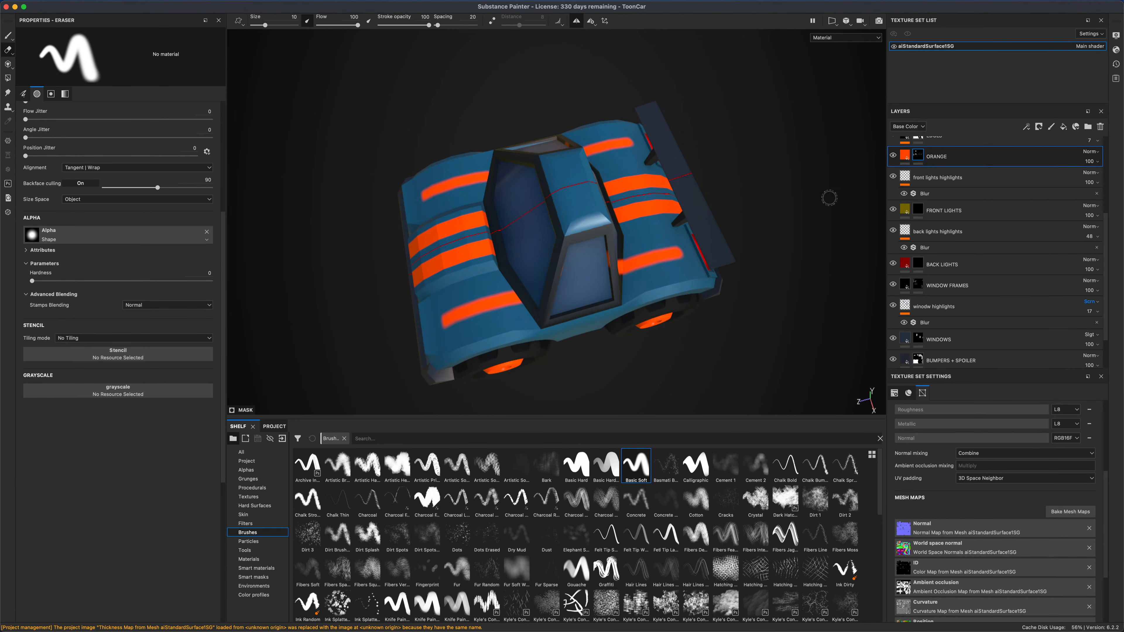
{"action": "left_click_drag", "start_coordinate": [799, 236], "coordinate": [839, 239], "text": "alt"}
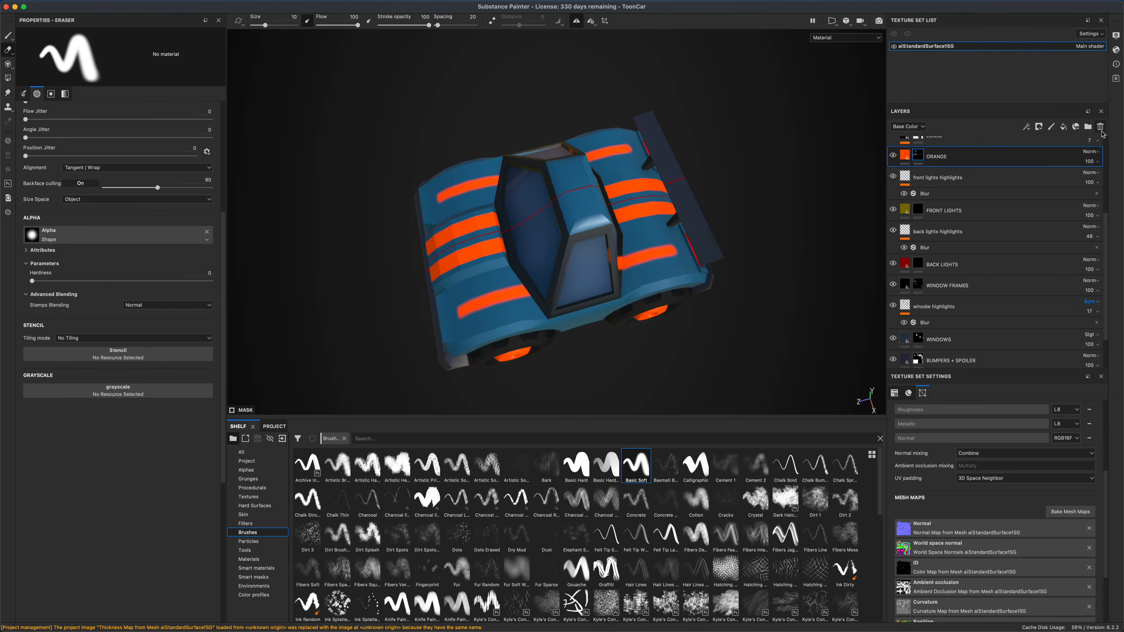
{"action": "scroll", "coordinate": [1106, 200], "scroll_direction": "up", "scroll_amount": 3}
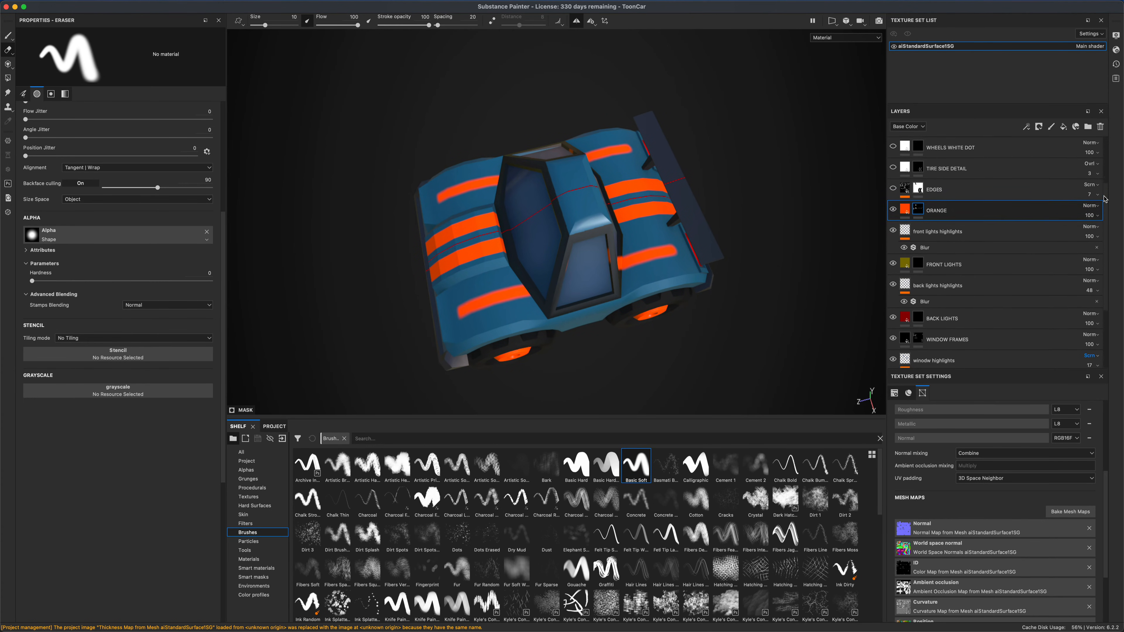
{"action": "scroll", "coordinate": [1106, 199], "scroll_direction": "up", "scroll_amount": 1}
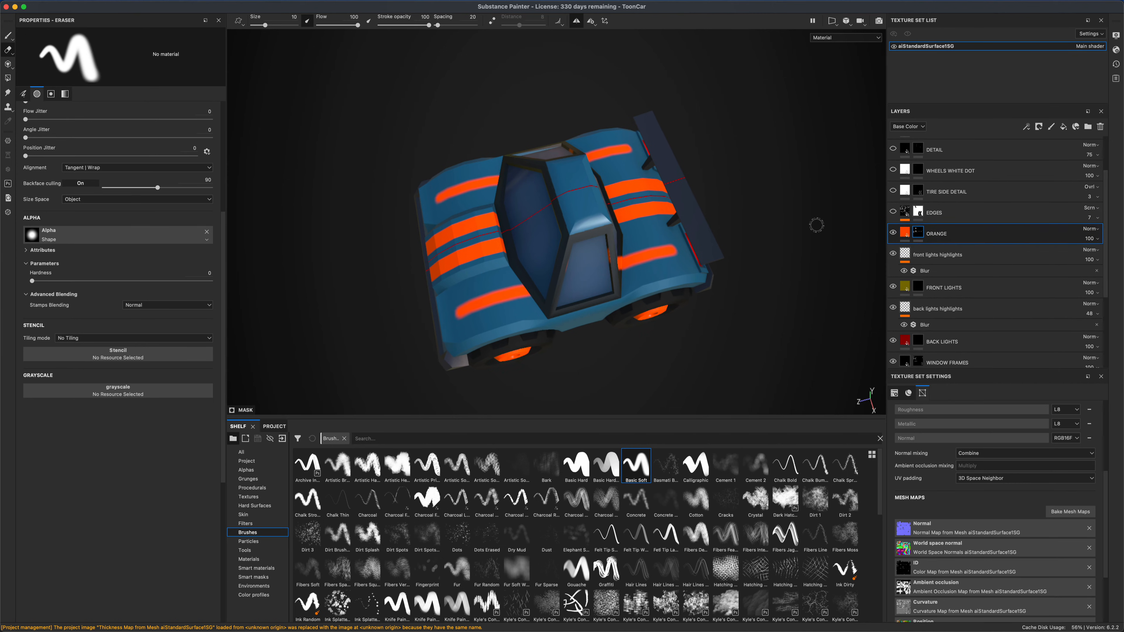
Step: Undo the outer orange stripe strokes on the ORANGE mask, restore the roof stripes and return to the Paint tool
{"action": "key", "text": "super+z"}
{"action": "key", "text": "super+z"}
{"action": "key", "text": "super+z"}
{"action": "key", "text": "super+z"}
{"action": "key", "text": "super+z"}
{"action": "key", "text": "super+z"}
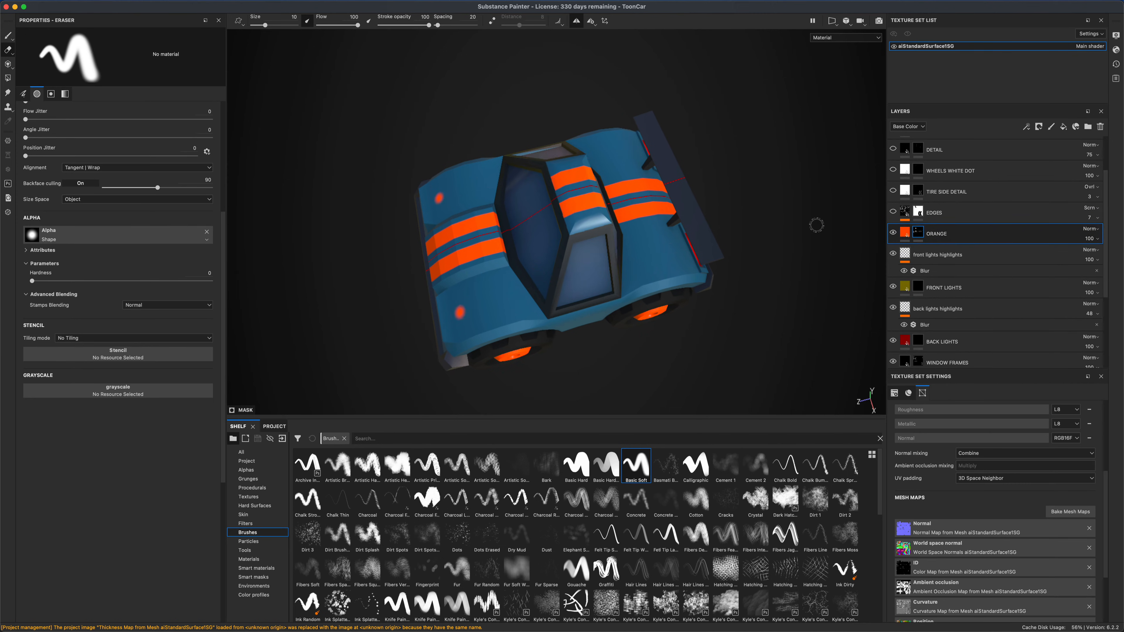
{"action": "key", "text": "1"}
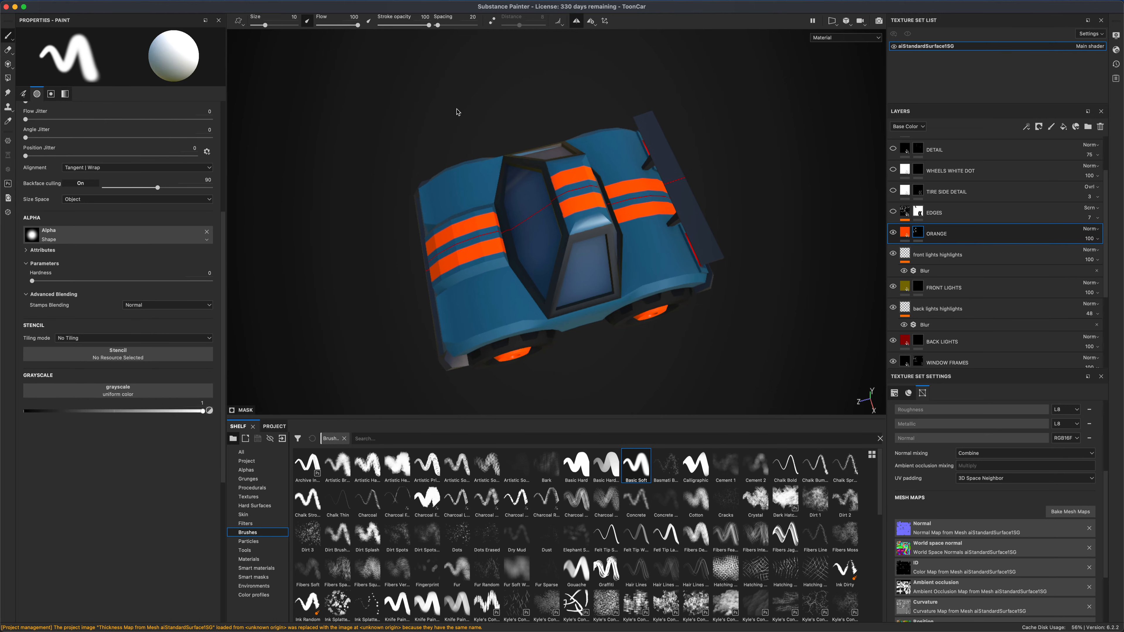
Step: Show the EDGES layer and examine the edge highlights on the cabin frame, fenders and wheels from the side
{"action": "left_click_drag", "start_coordinate": [757, 207], "coordinate": [748, 181], "text": "alt"}
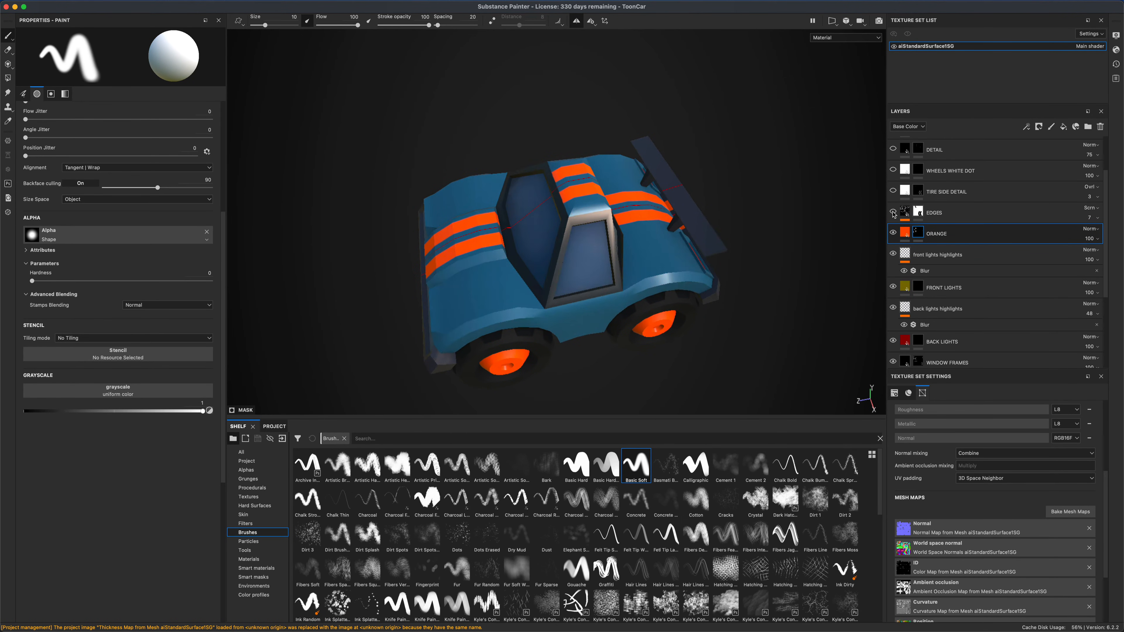
{"action": "right_click_drag", "start_coordinate": [740, 319], "coordinate": [775, 361], "text": "alt"}
{"action": "left_click_drag", "start_coordinate": [774, 361], "coordinate": [770, 336], "text": "alt"}
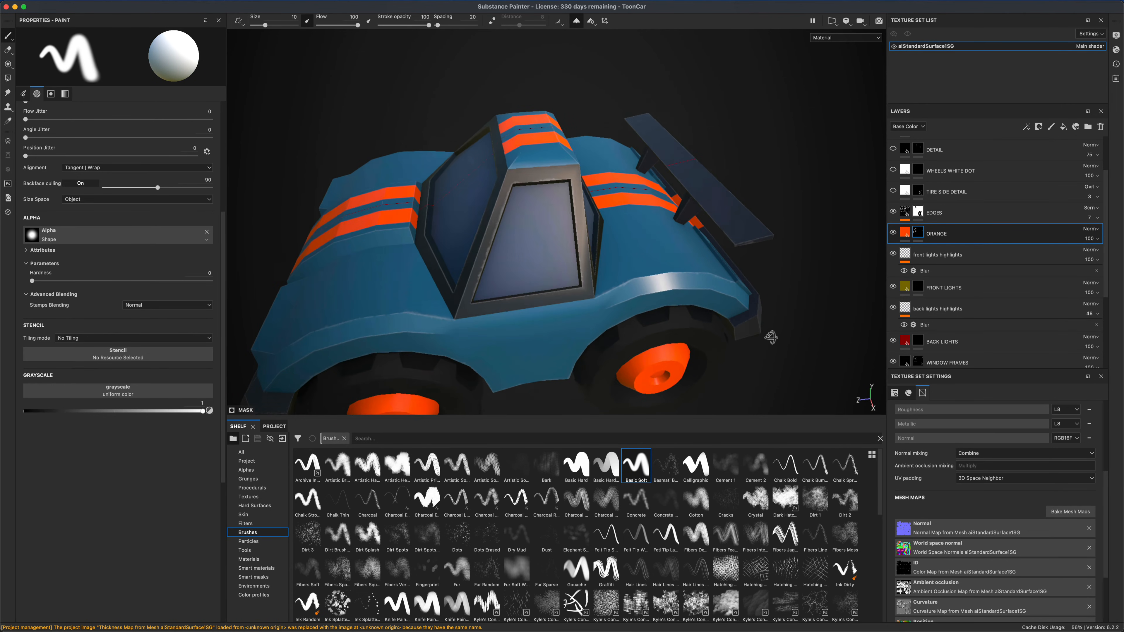
{"action": "middle_click_drag", "start_coordinate": [834, 263], "coordinate": [816, 221], "text": "alt"}
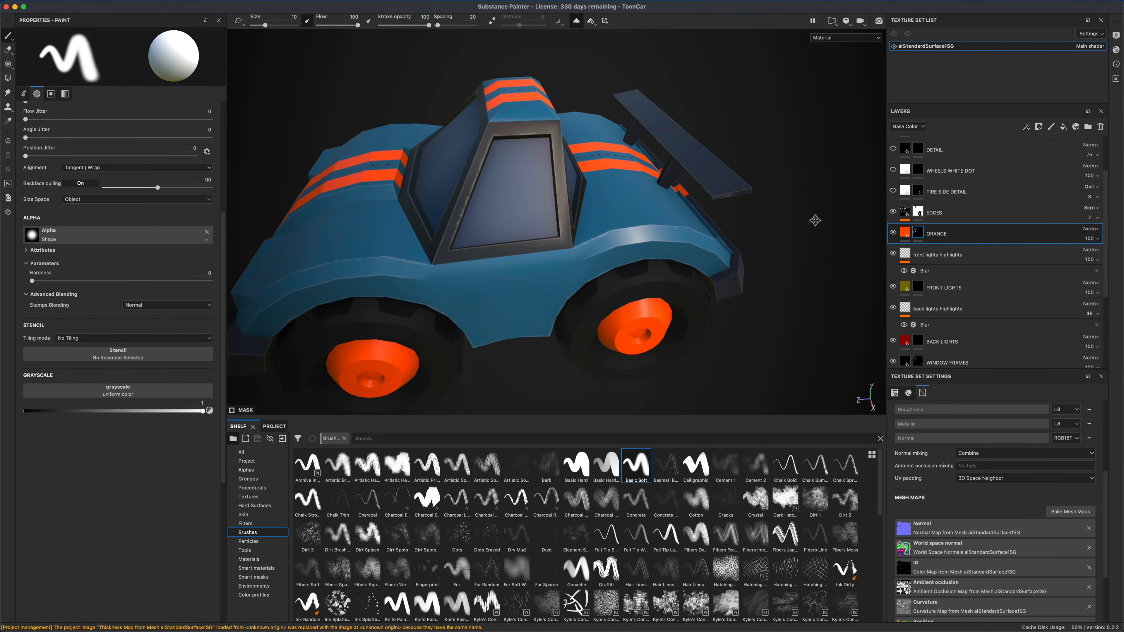
Step: Add a fill layer above EDGES and apply a Metal Edge Wear generator to it
{"action": "left_click", "coordinate": [976, 217]}
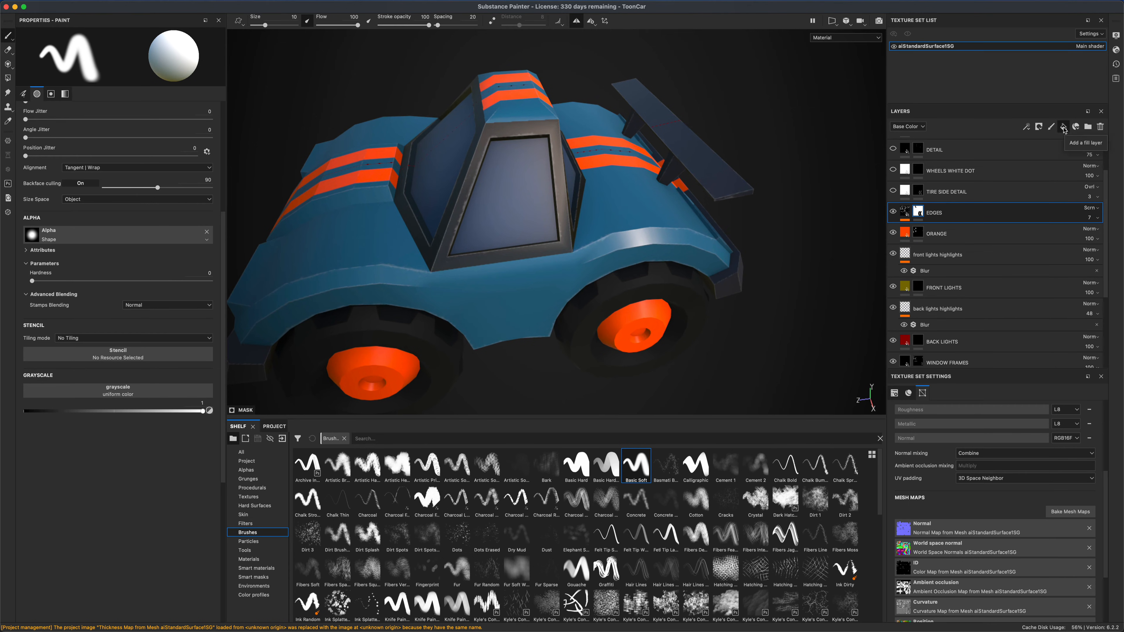
{"action": "left_click", "coordinate": [1064, 129]}
{"action": "right_click", "coordinate": [905, 214]}
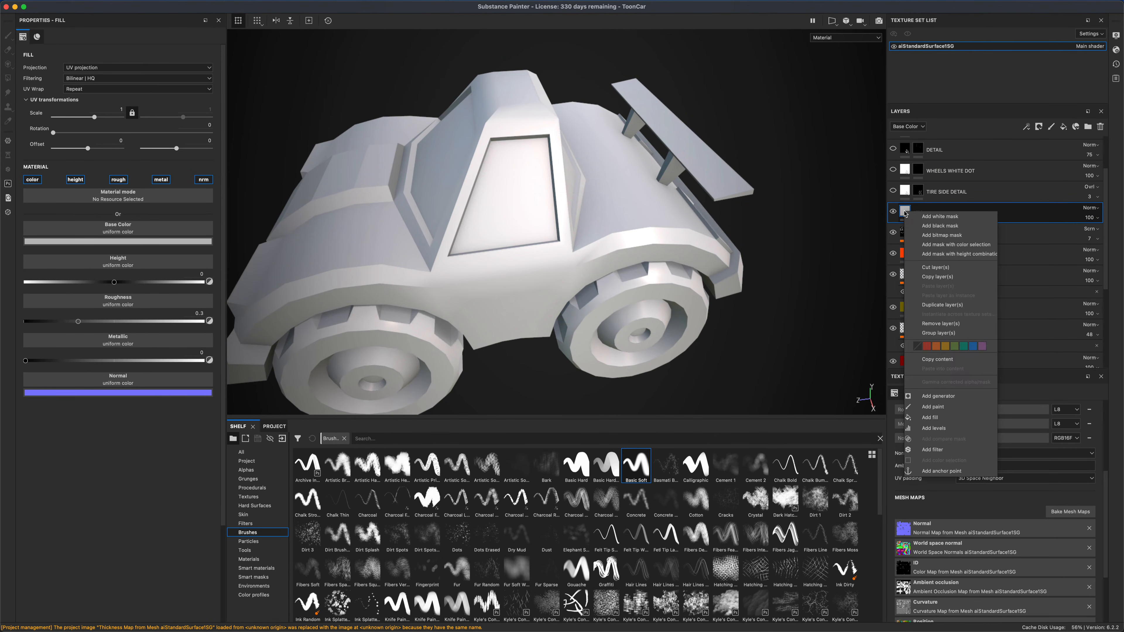
{"action": "left_click", "coordinate": [938, 397]}
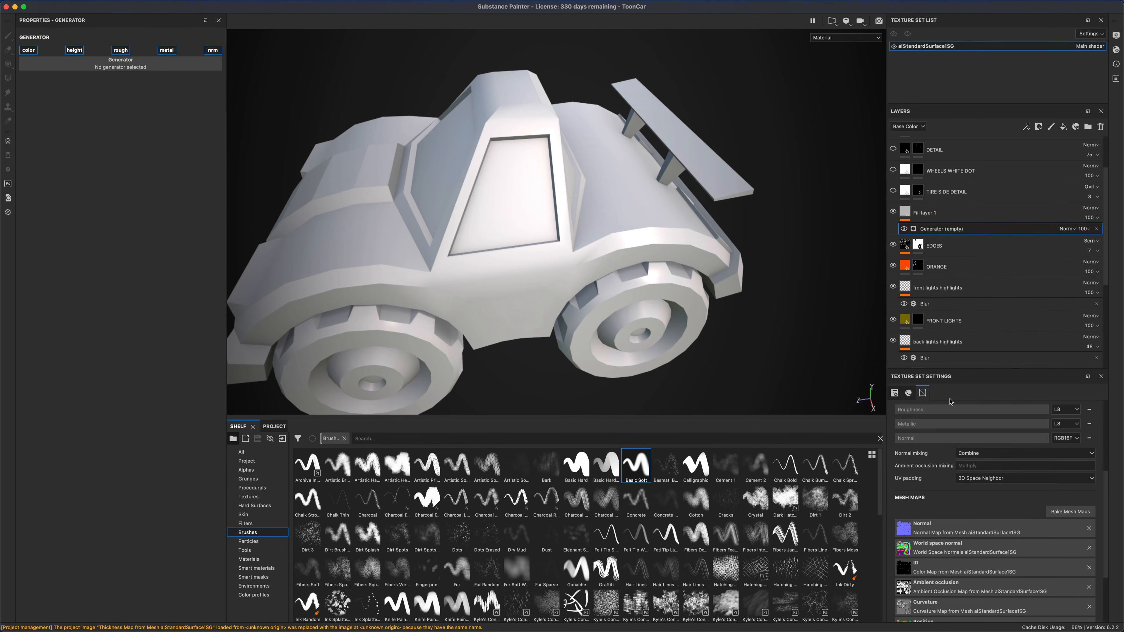
{"action": "left_click", "coordinate": [136, 68]}
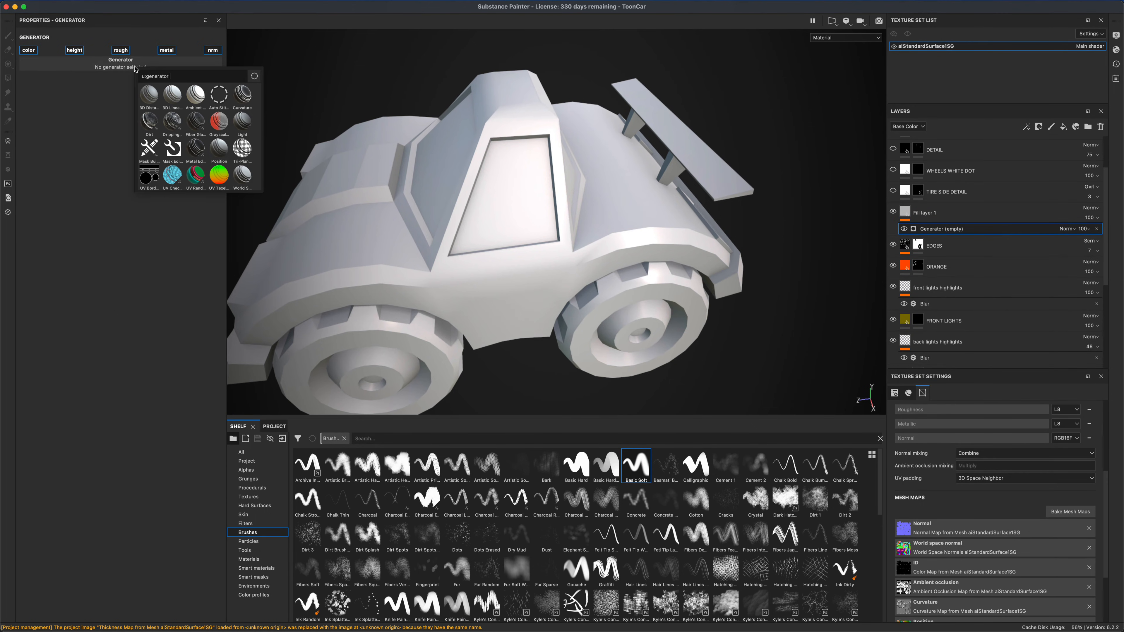
{"action": "left_click", "coordinate": [195, 149]}
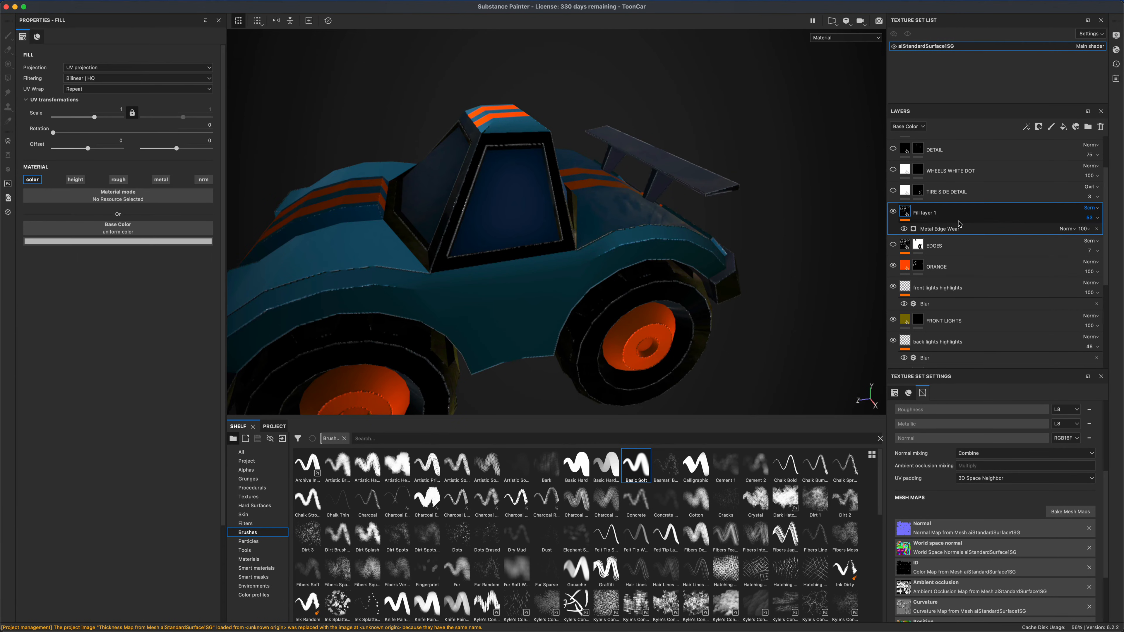
Step: Limit the Metal Edge Wear generator to the color channel by disabling height, roughness, metallic and normal
{"action": "left_click", "coordinate": [958, 230]}
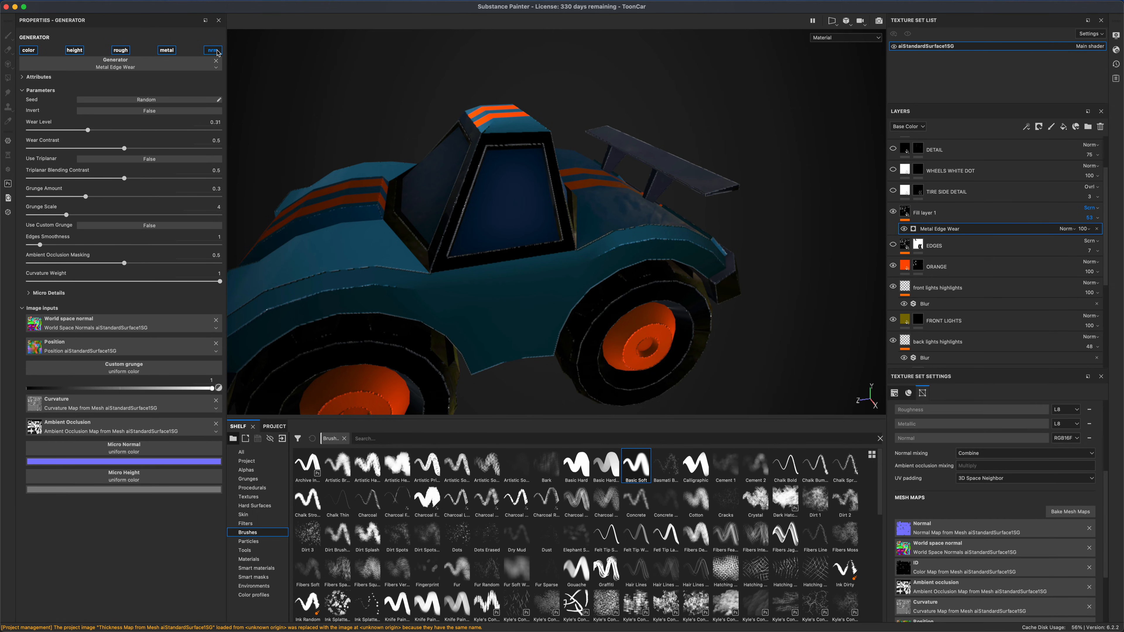
{"action": "left_click", "coordinate": [213, 50]}
{"action": "left_click", "coordinate": [166, 50]}
{"action": "left_click", "coordinate": [120, 50]}
{"action": "left_click", "coordinate": [79, 51]}
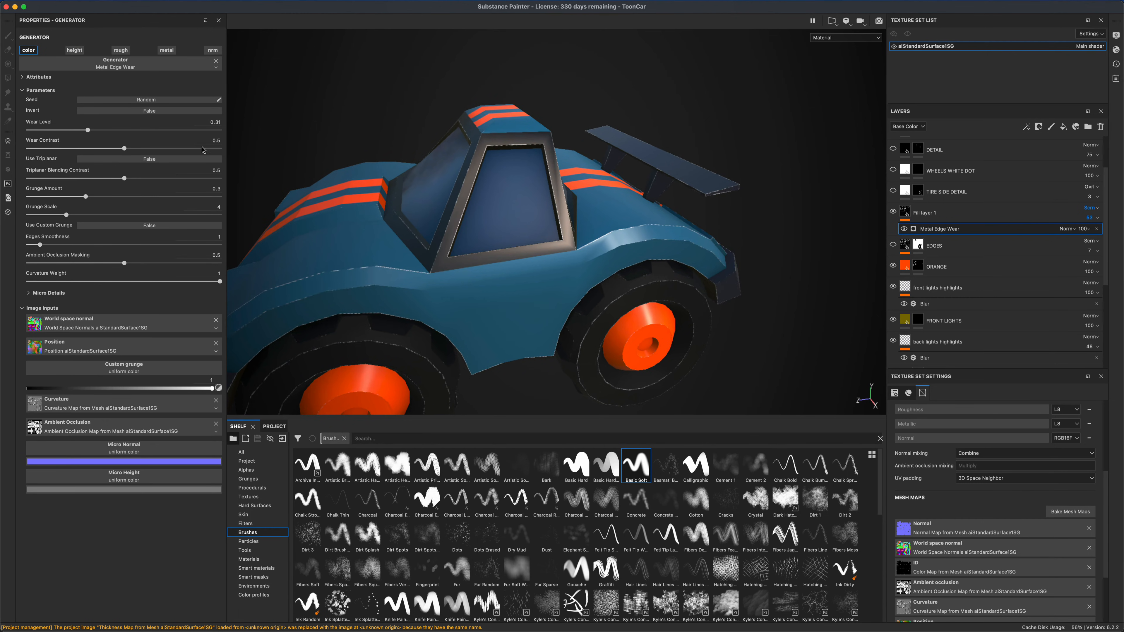
Step: Lower the Metal Edge Wear fill layer's opacity to 7 and raise it again, checking the worn edges from the side
{"action": "left_click_drag", "start_coordinate": [641, 235], "coordinate": [748, 217], "text": "alt"}
{"action": "middle_click_drag", "start_coordinate": [796, 321], "coordinate": [793, 275], "text": "alt"}
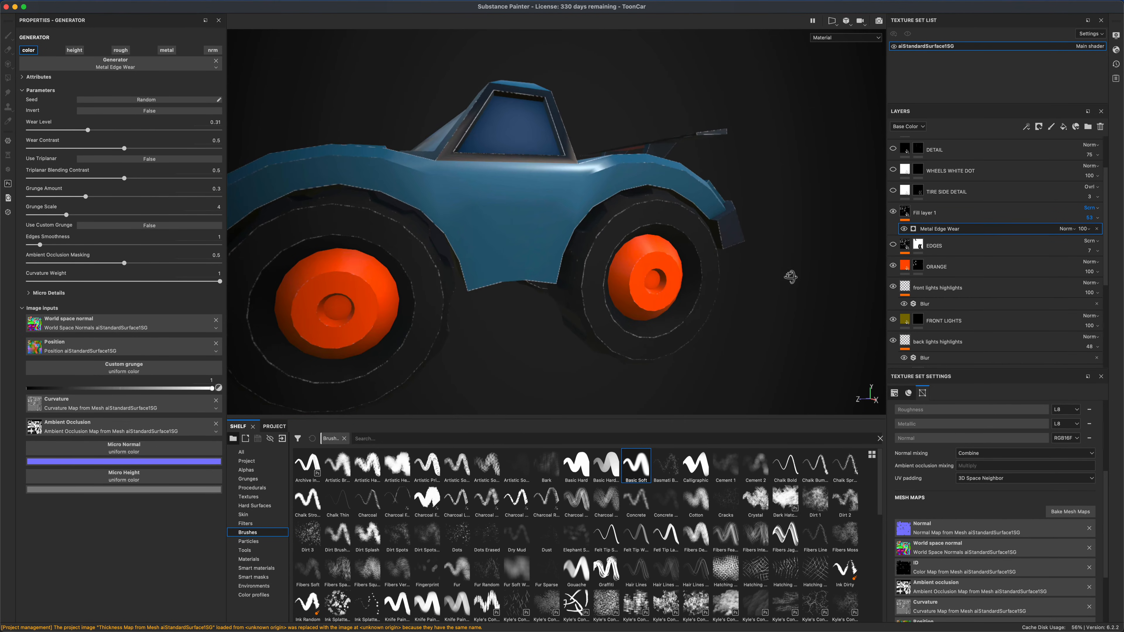
{"action": "left_click_drag", "start_coordinate": [793, 275], "coordinate": [759, 288], "text": "alt"}
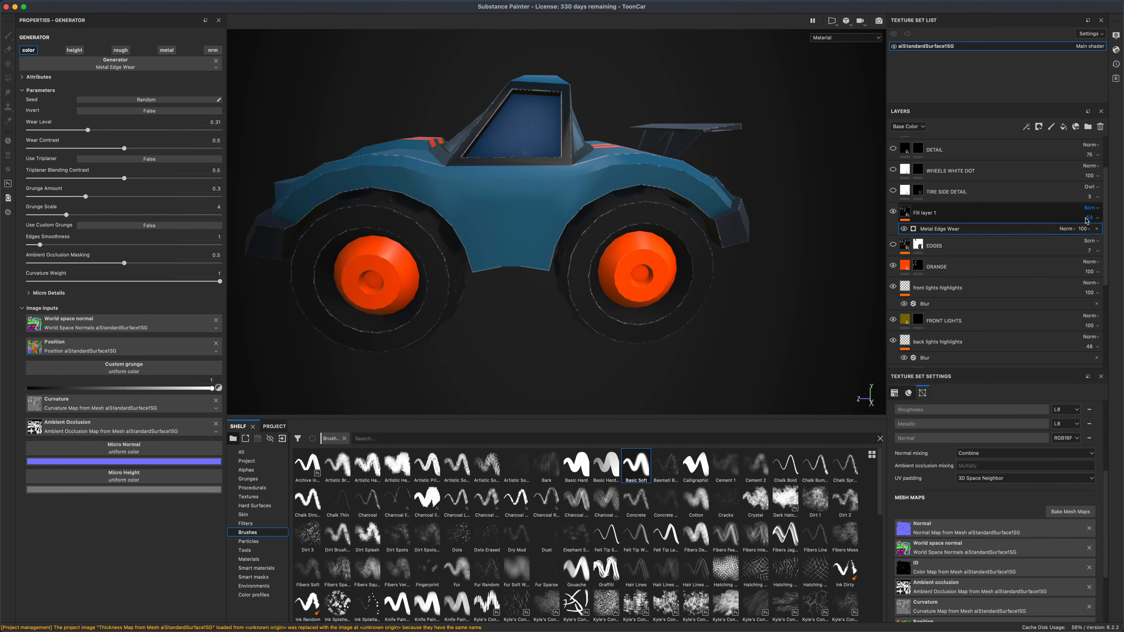
{"action": "left_click", "coordinate": [1091, 218]}
{"action": "left_click_drag", "start_coordinate": [1095, 237], "coordinate": [1092, 238]}
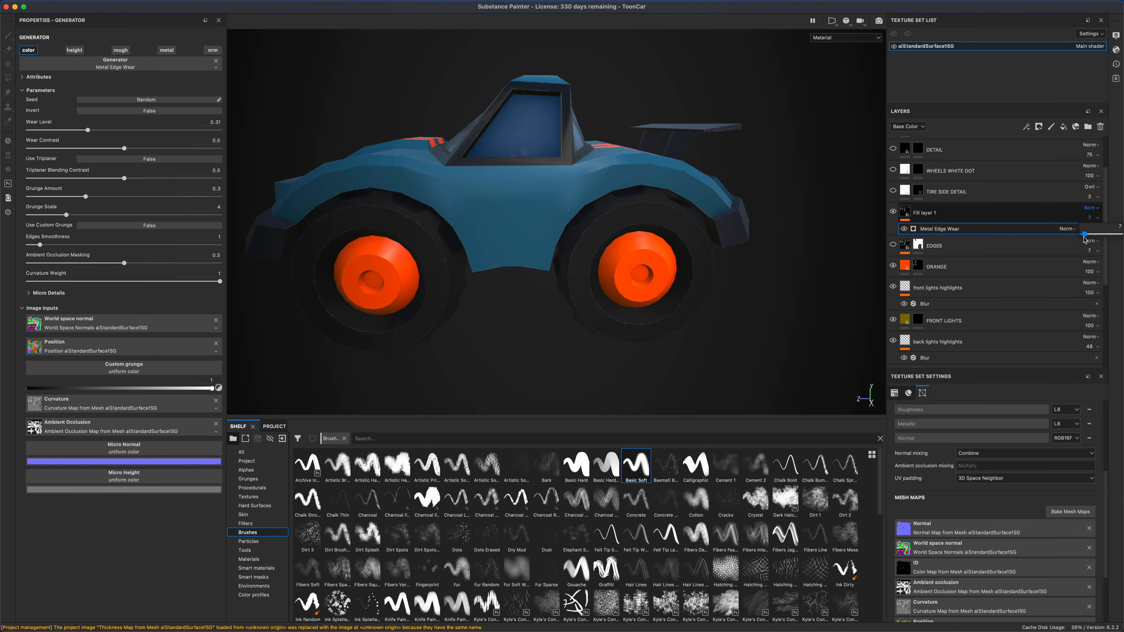
{"action": "mouse_move", "coordinate": [1084, 239]}
{"action": "left_mouse_down"}
{"action": "mouse_move", "coordinate": [1115, 238]}
{"action": "mouse_move", "coordinate": [1098, 238]}
{"action": "left_mouse_up"}
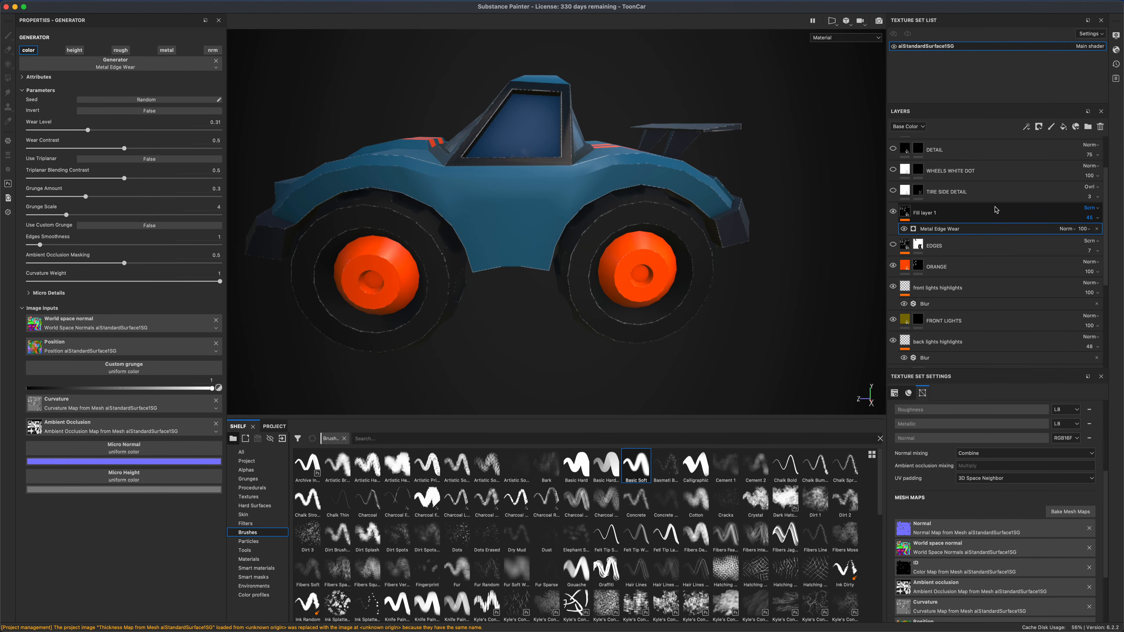
Step: Delete the Metal Edge Wear fill layer and show the EDGES layer again
{"action": "left_click", "coordinate": [987, 216]}
{"action": "left_click_drag", "start_coordinate": [768, 225], "coordinate": [903, 255], "text": "alt"}
{"action": "key", "text": "Delete"}
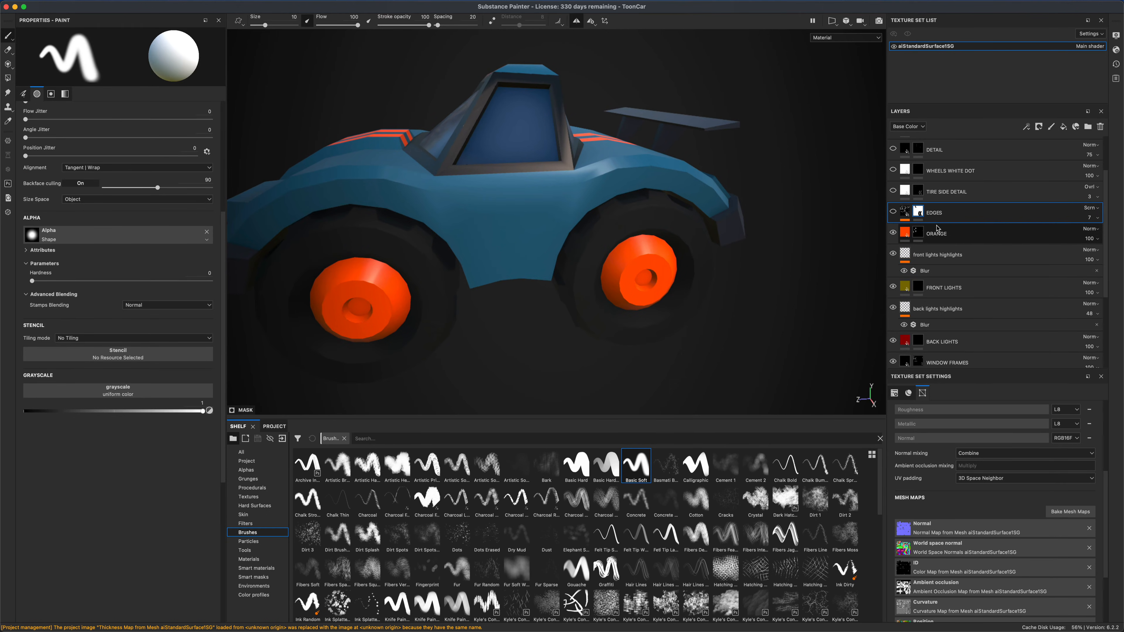
{"action": "left_click", "coordinate": [895, 212]}
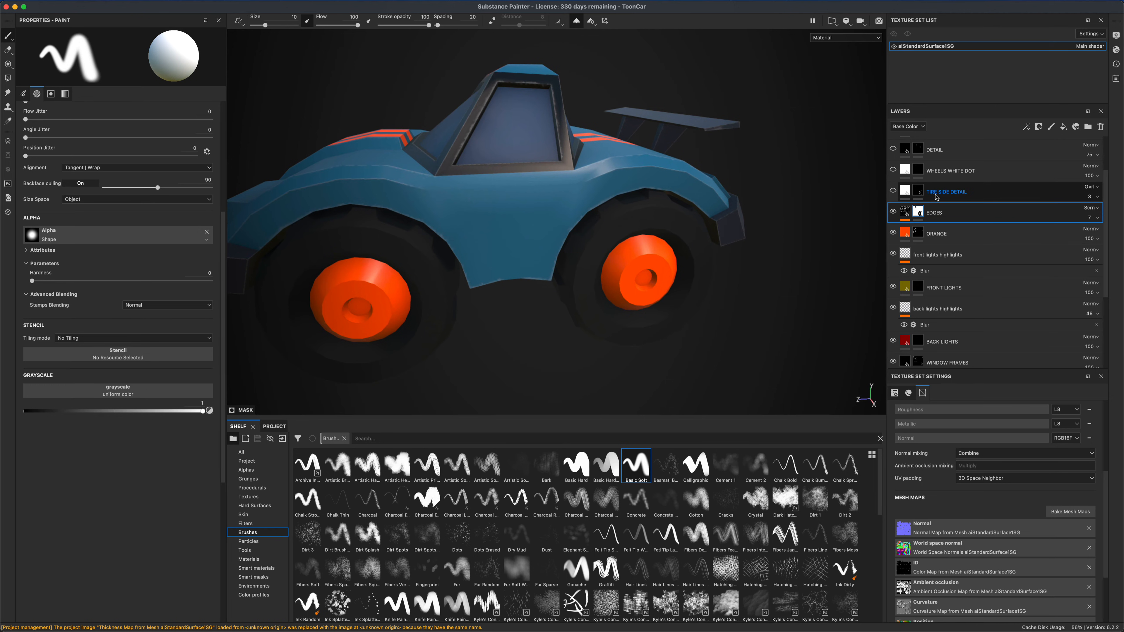
Step: Show the TIRE SIDE DETAIL layer, compare the tires with it off and on, and examine them from the side
{"action": "left_click", "coordinate": [893, 192]}
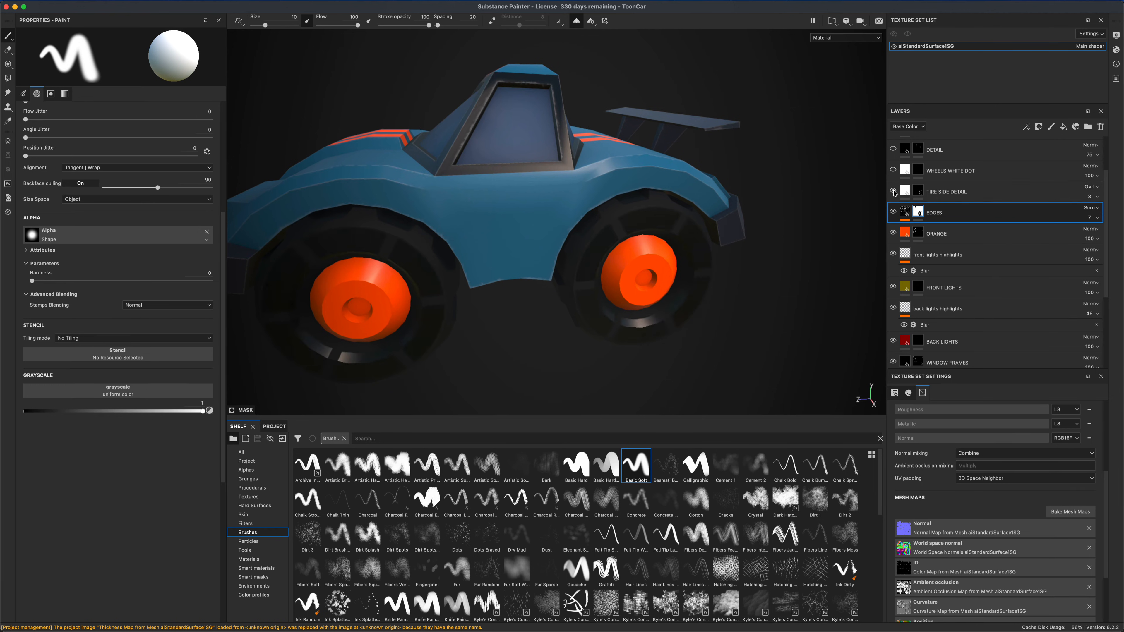
{"action": "left_click", "coordinate": [894, 192]}
{"action": "left_click", "coordinate": [894, 192]}
{"action": "left_click_drag", "start_coordinate": [788, 275], "coordinate": [765, 246], "text": "alt"}
{"action": "left_click_drag", "start_coordinate": [795, 316], "coordinate": [803, 256], "text": "alt"}
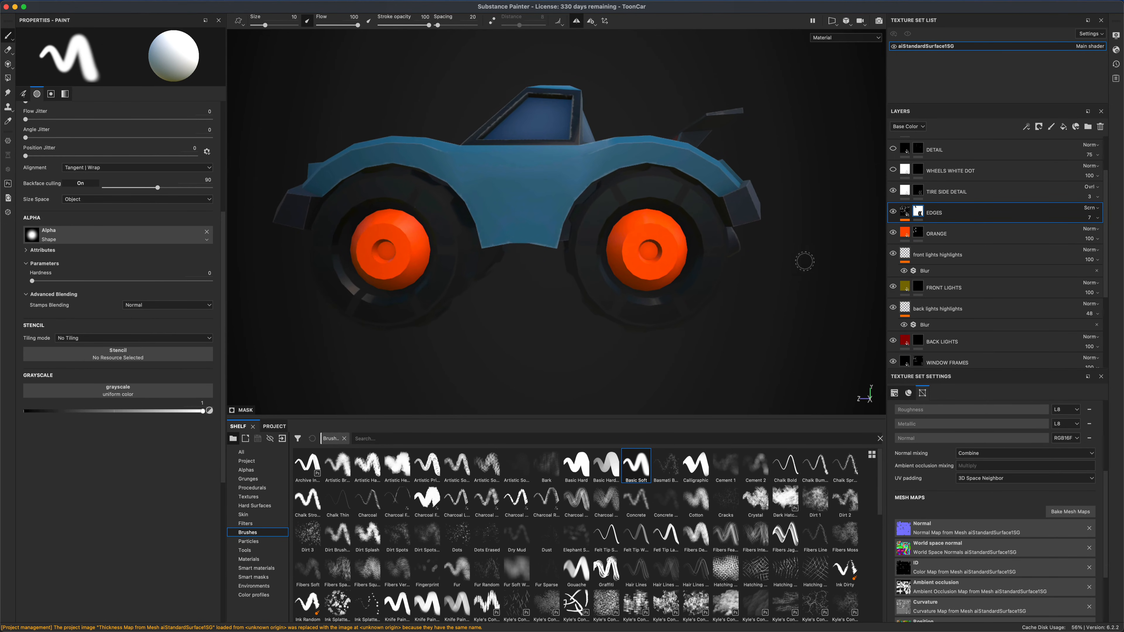
Step: Add a fill layer directly above EDGES and give it a black mask
{"action": "left_click", "coordinate": [910, 213]}
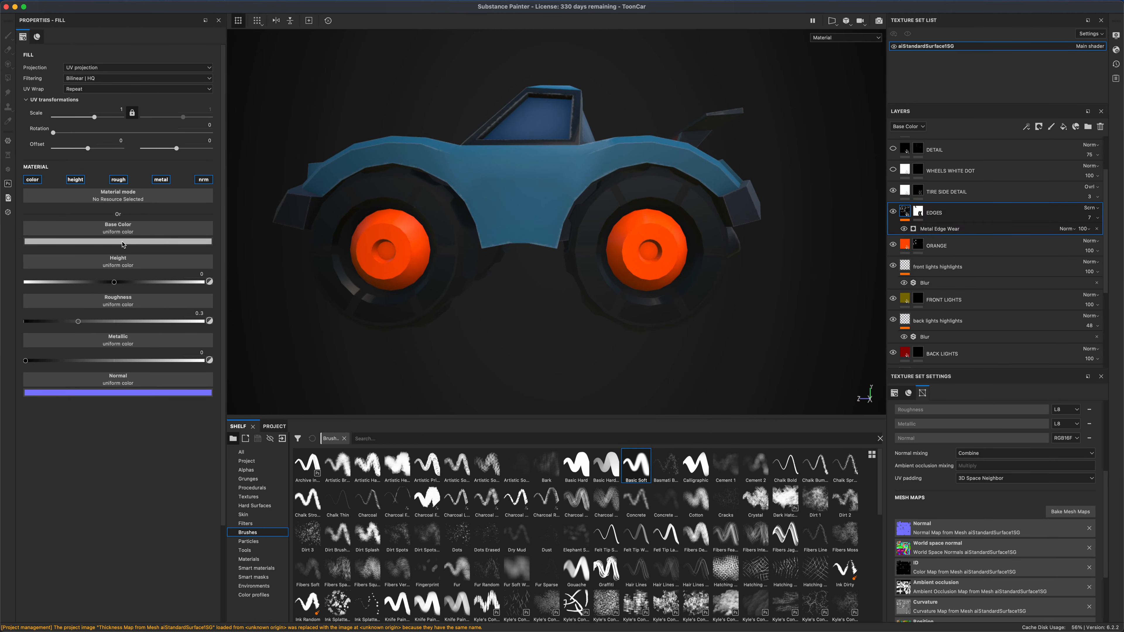
{"action": "left_click_drag", "start_coordinate": [666, 337], "coordinate": [770, 335], "text": "alt"}
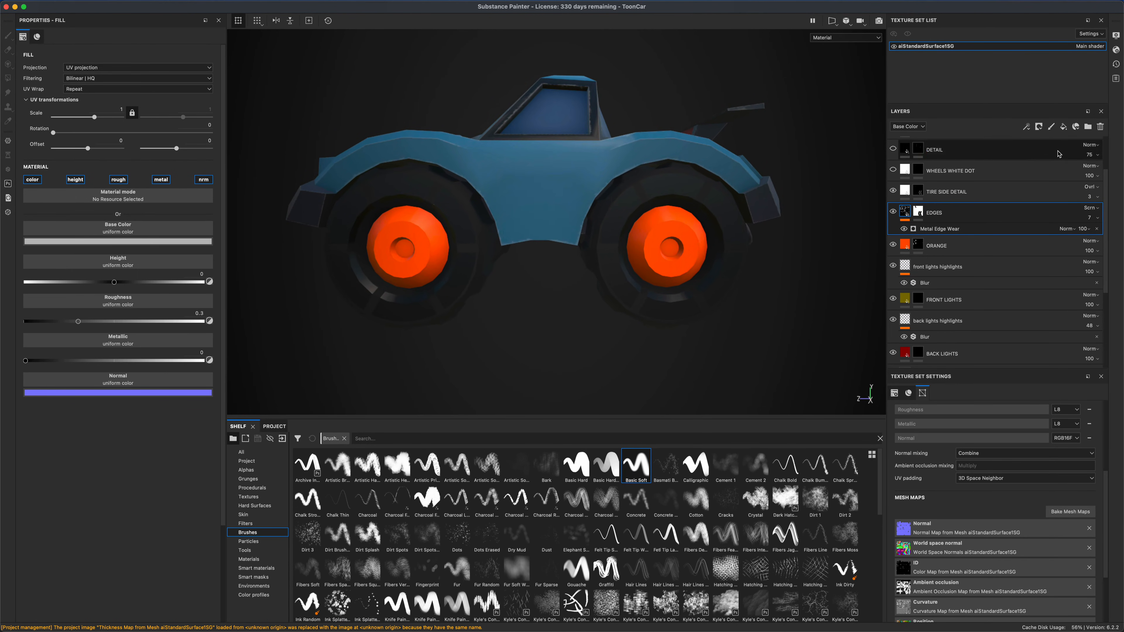
{"action": "left_click", "coordinate": [1064, 128]}
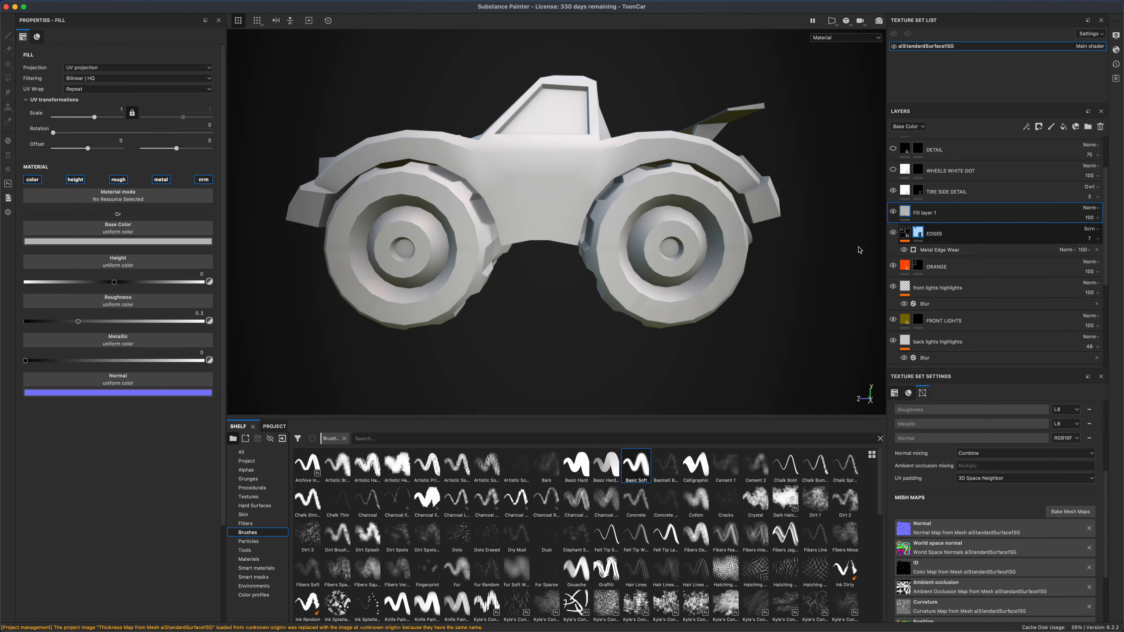
{"action": "right_click", "coordinate": [905, 214]}
{"action": "left_click", "coordinate": [923, 226]}
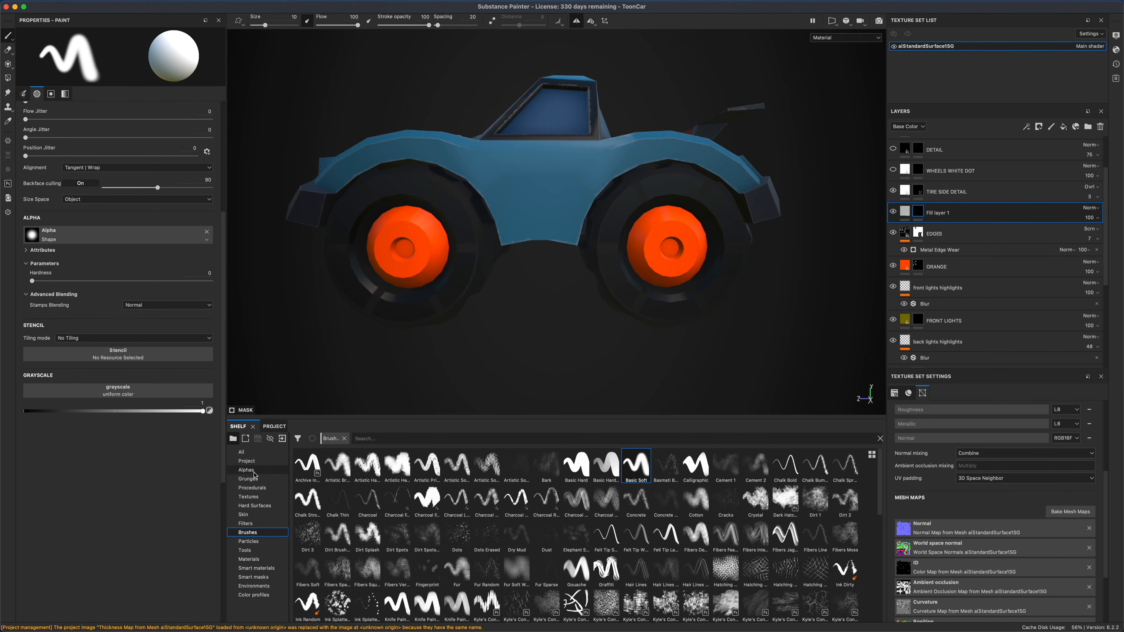
Step: Load the Circle Split alpha into the brush and enlarge the brush to about 53 over the wheel
{"action": "left_click", "coordinate": [264, 471]}
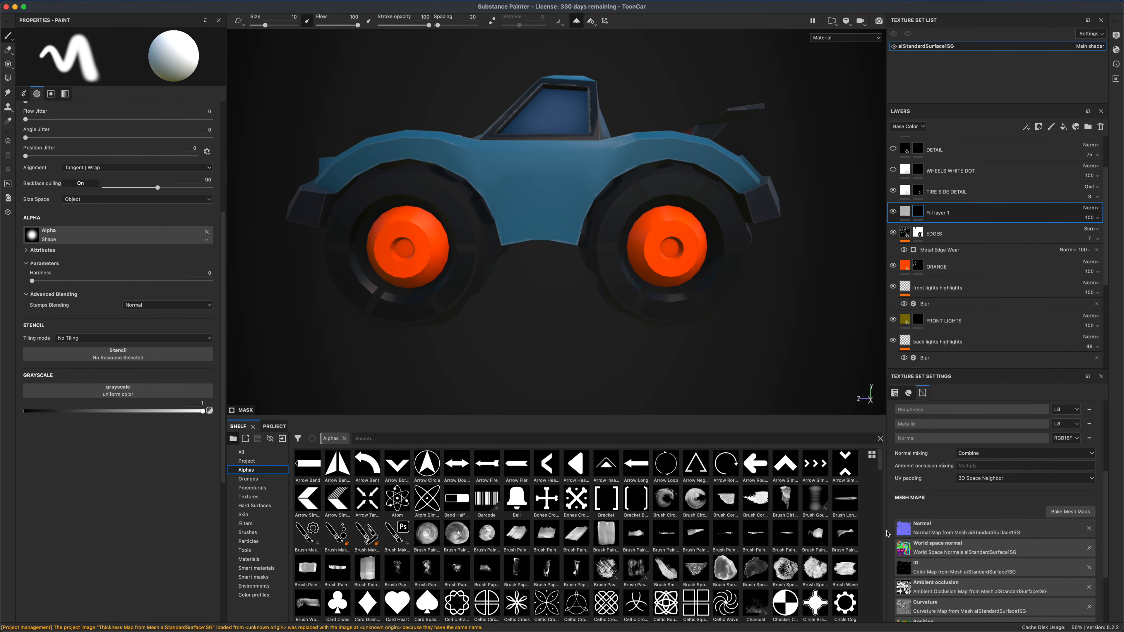
{"action": "left_click_drag", "start_coordinate": [880, 470], "coordinate": [880, 481]}
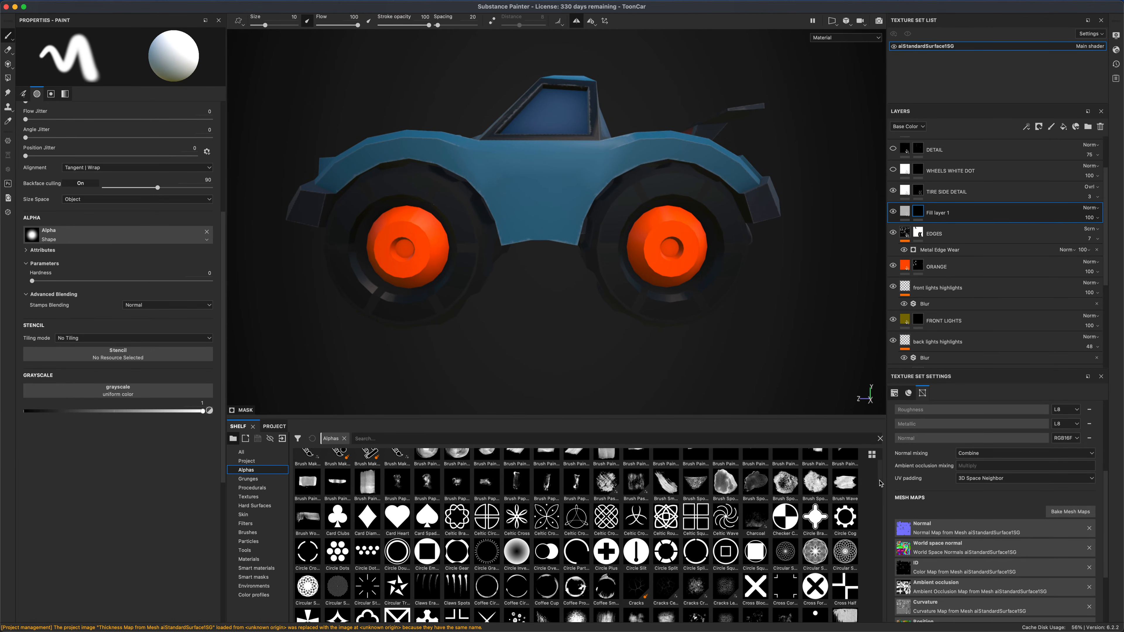
{"action": "left_click", "coordinate": [664, 561]}
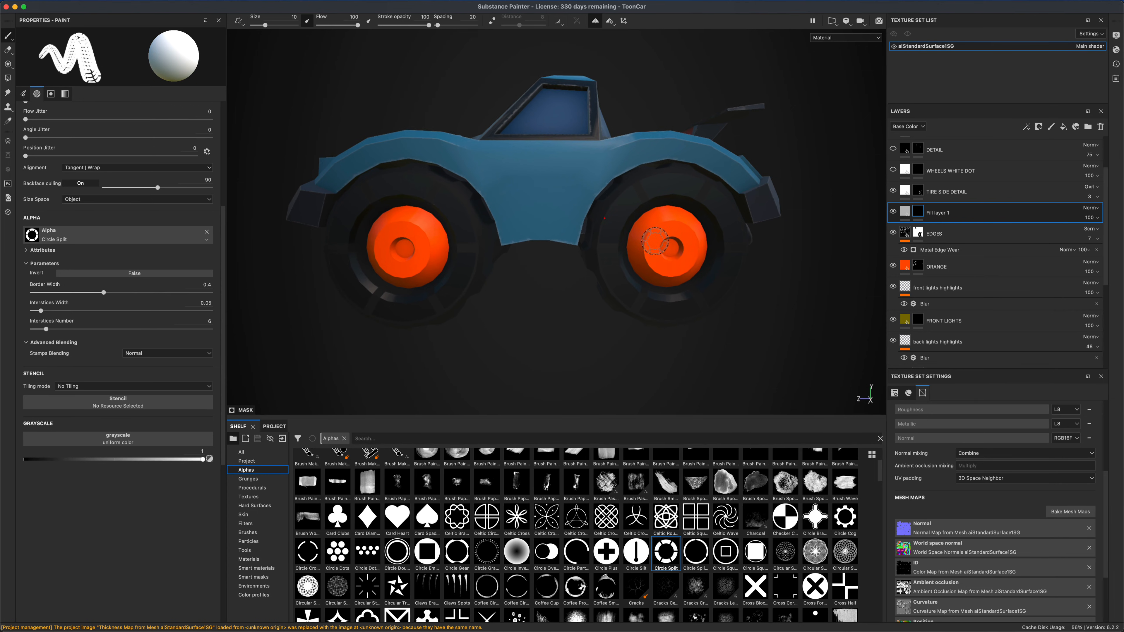
{"action": "right_click_drag", "start_coordinate": [655, 242], "coordinate": [722, 242], "text": "super"}
{"action": "left_click_drag", "start_coordinate": [737, 342], "coordinate": [723, 332], "text": "alt"}
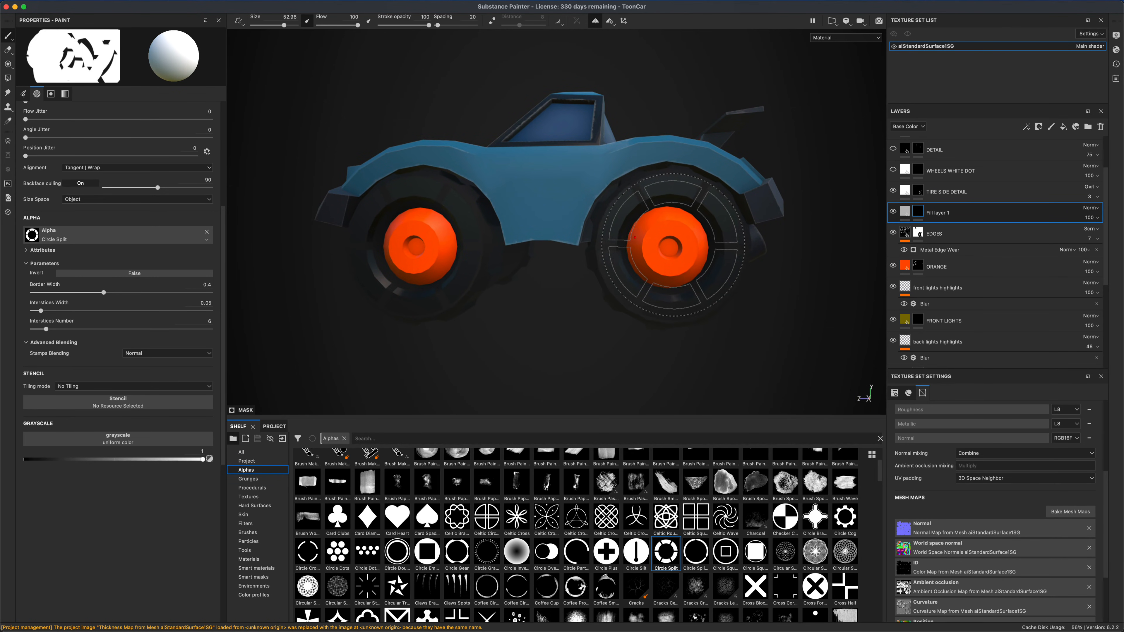
Step: Stamp the Circle Split ring on the tire side, undo it, and stamp it again with the brush size at 63.31
{"action": "left_click", "coordinate": [673, 245]}
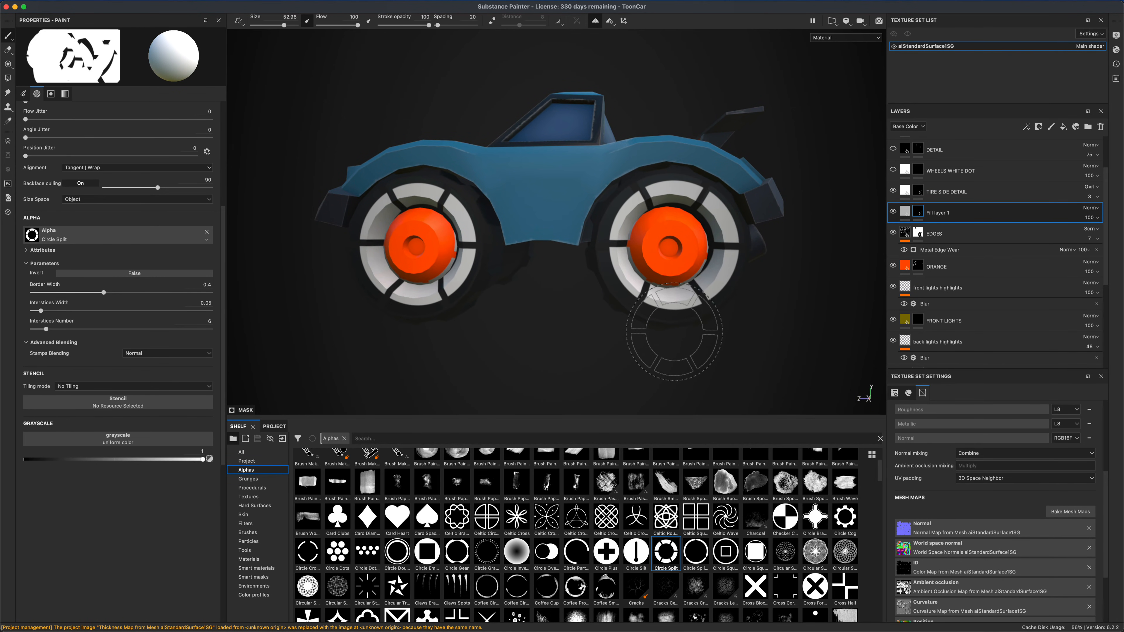
{"action": "key", "text": "super+z"}
{"action": "right_click_drag", "start_coordinate": [670, 251], "coordinate": [670, 242], "text": "super"}
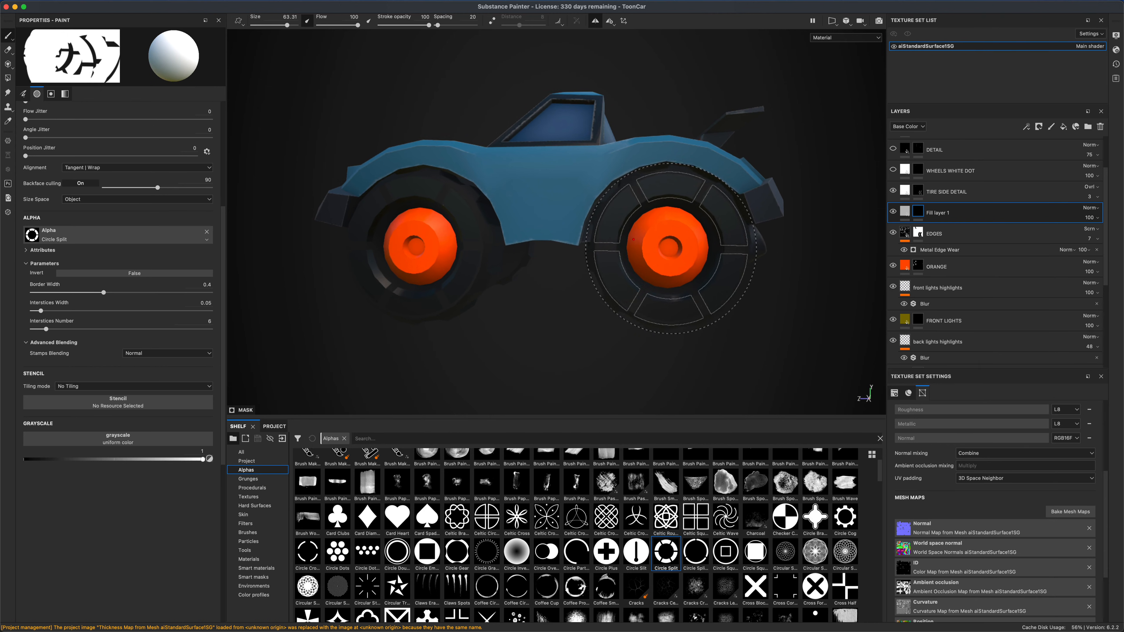
{"action": "left_click", "coordinate": [671, 248]}
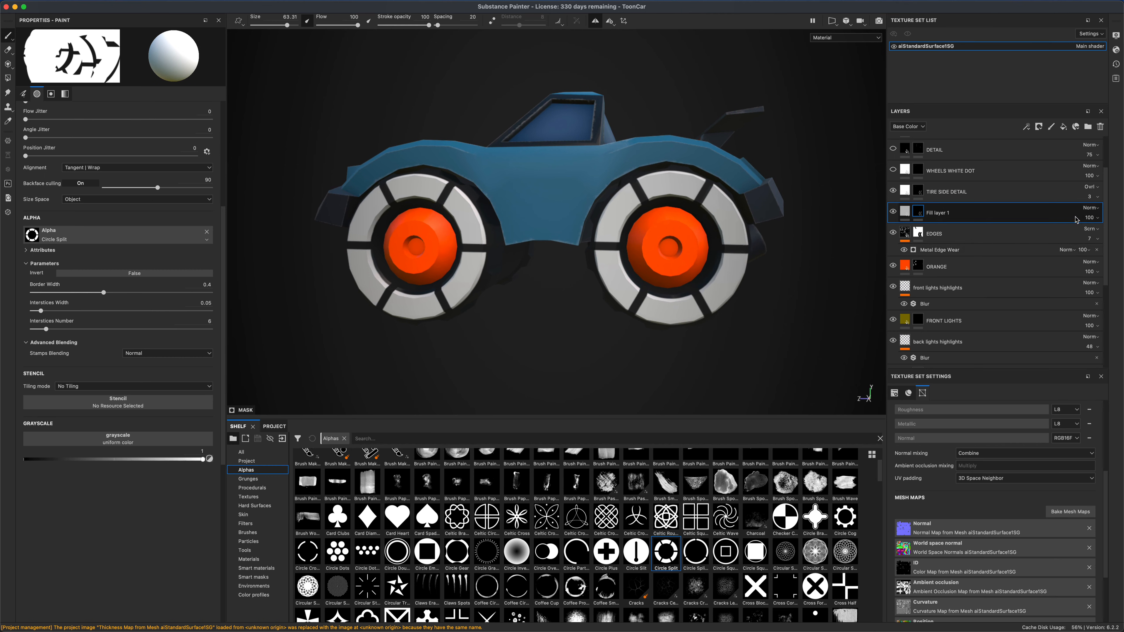
Step: Compare the tires with the ring layer off and on, and lower that layer's opacity to about 16
{"action": "left_click", "coordinate": [894, 212]}
{"action": "left_click", "coordinate": [894, 213]}
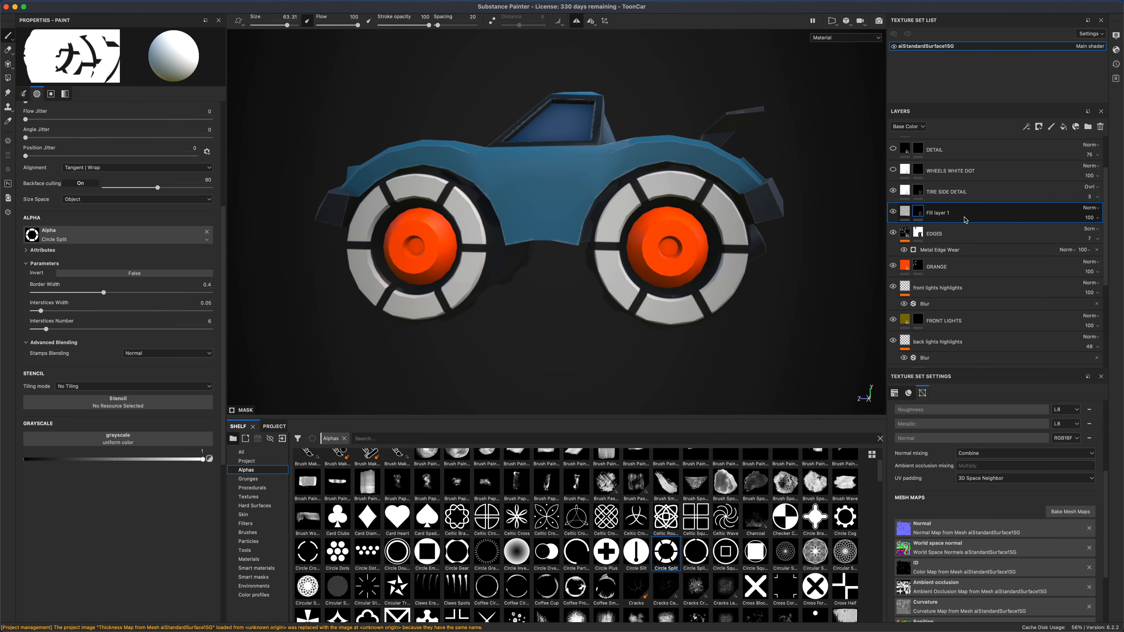
{"action": "left_click", "coordinate": [1093, 218]}
{"action": "left_click_drag", "start_coordinate": [1122, 236], "coordinate": [1089, 237]}
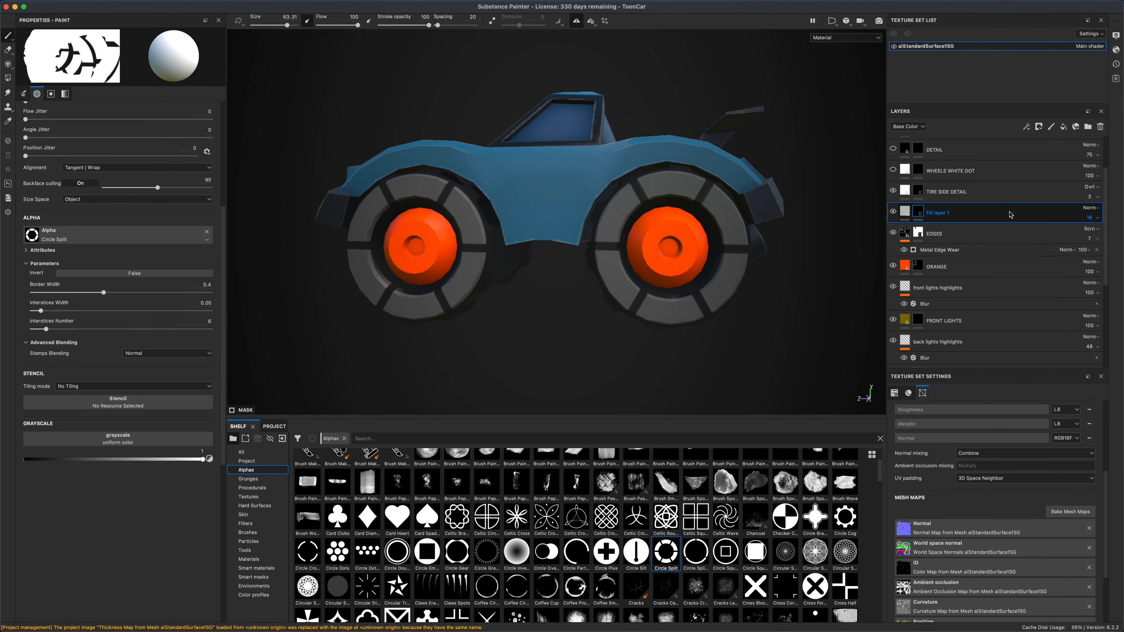
Step: Delete the stamped tire ring layer and examine the original tire side detail from the front side
{"action": "left_click", "coordinate": [1101, 128]}
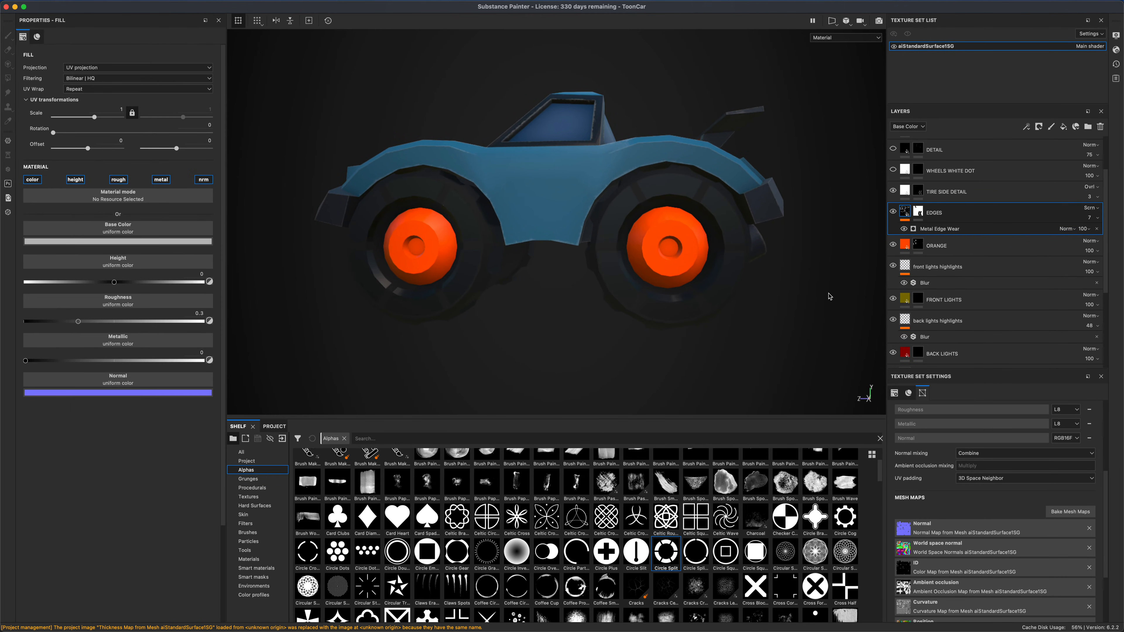
{"action": "left_click_drag", "start_coordinate": [600, 328], "coordinate": [500, 230], "text": "alt"}
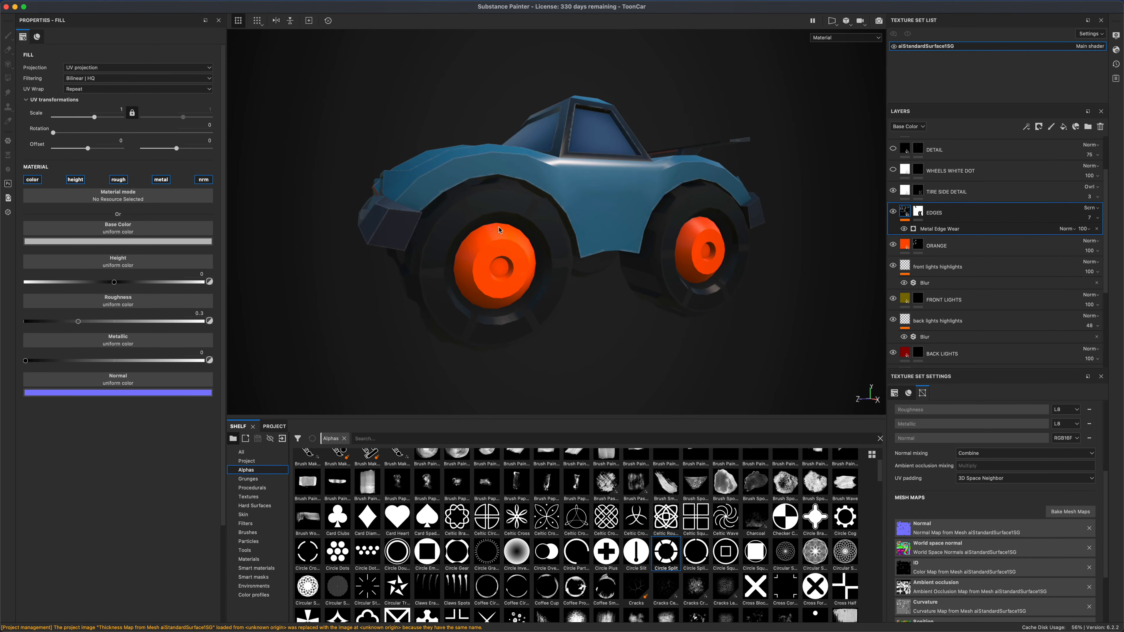
Step: Compare the tires from the car's side with the TIRE SIDE DETAIL layer off and on
{"action": "mouse_move", "coordinate": [689, 341]}
{"action": "right_mouse_down", "text": "shift"}
{"action": "mouse_move", "coordinate": [678, 351]}
{"action": "mouse_move", "coordinate": [595, 346]}
{"action": "mouse_move", "coordinate": [647, 347]}
{"action": "right_mouse_up", "text": "shift"}
{"action": "left_click_drag", "start_coordinate": [647, 348], "coordinate": [460, 228], "text": "alt"}
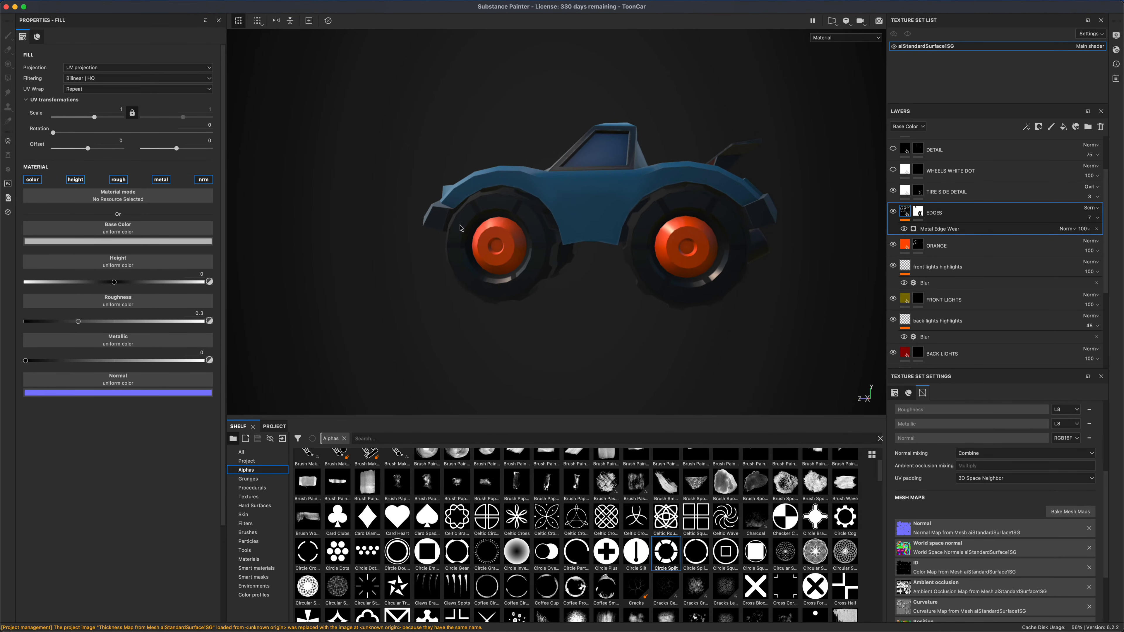
{"action": "left_click_drag", "start_coordinate": [548, 337], "coordinate": [564, 340], "text": "alt"}
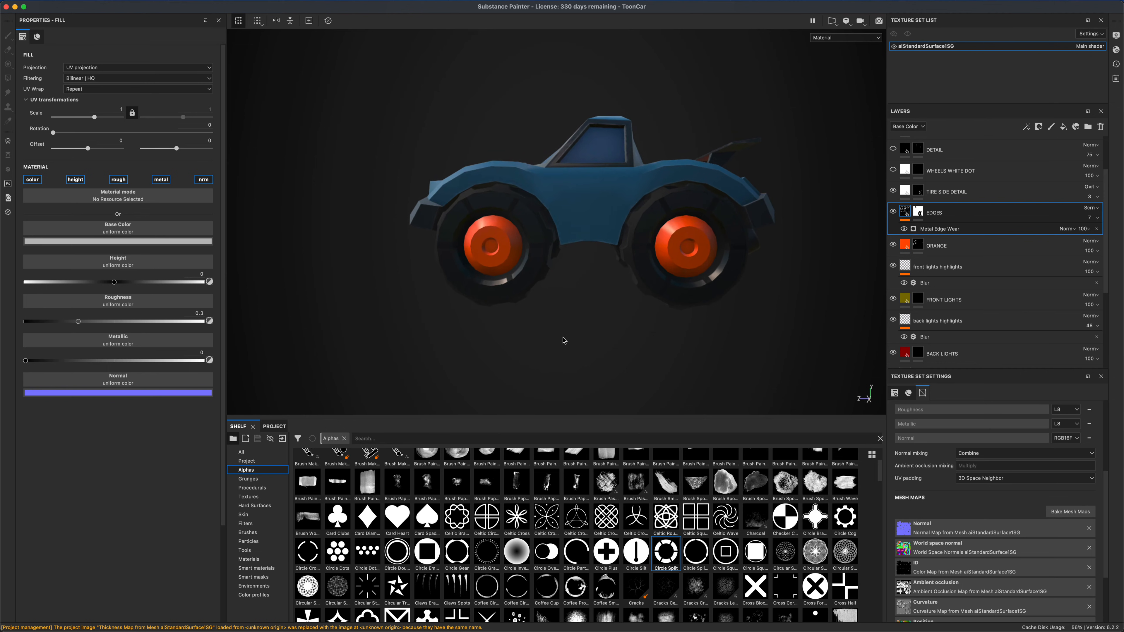
{"action": "left_click_drag", "start_coordinate": [585, 297], "coordinate": [631, 300], "text": "alt"}
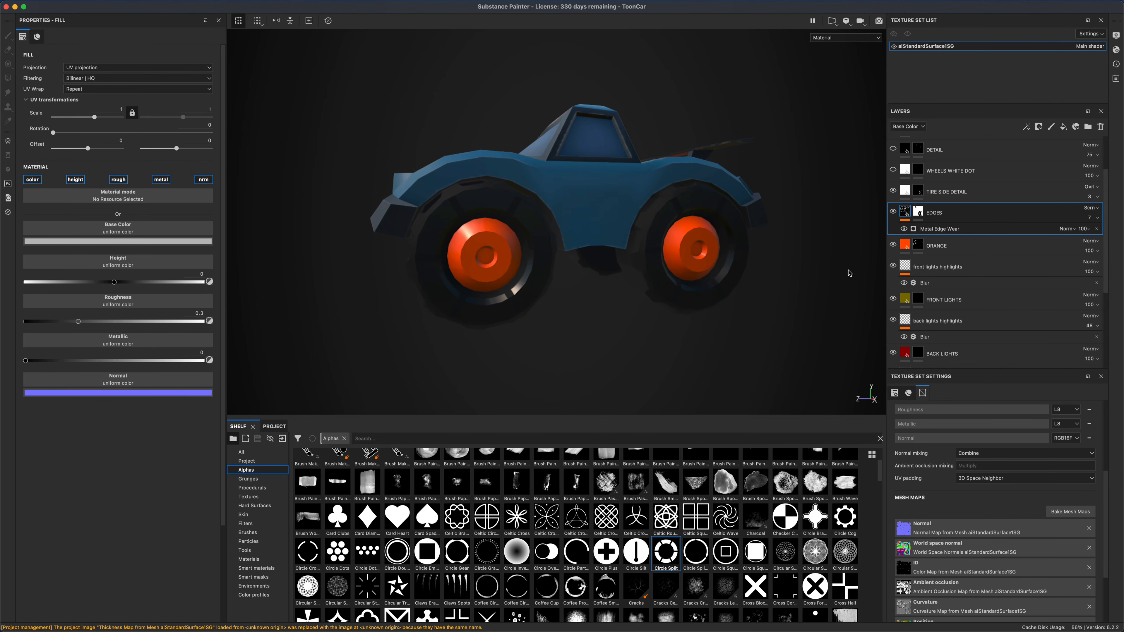
{"action": "left_click", "coordinate": [894, 192]}
{"action": "left_click", "coordinate": [894, 192]}
{"action": "left_click", "coordinate": [900, 194]}
Step: Show the WHEELS WHITE DOT layer and examine the wheel hubs from the front side
{"action": "left_click", "coordinate": [894, 171]}
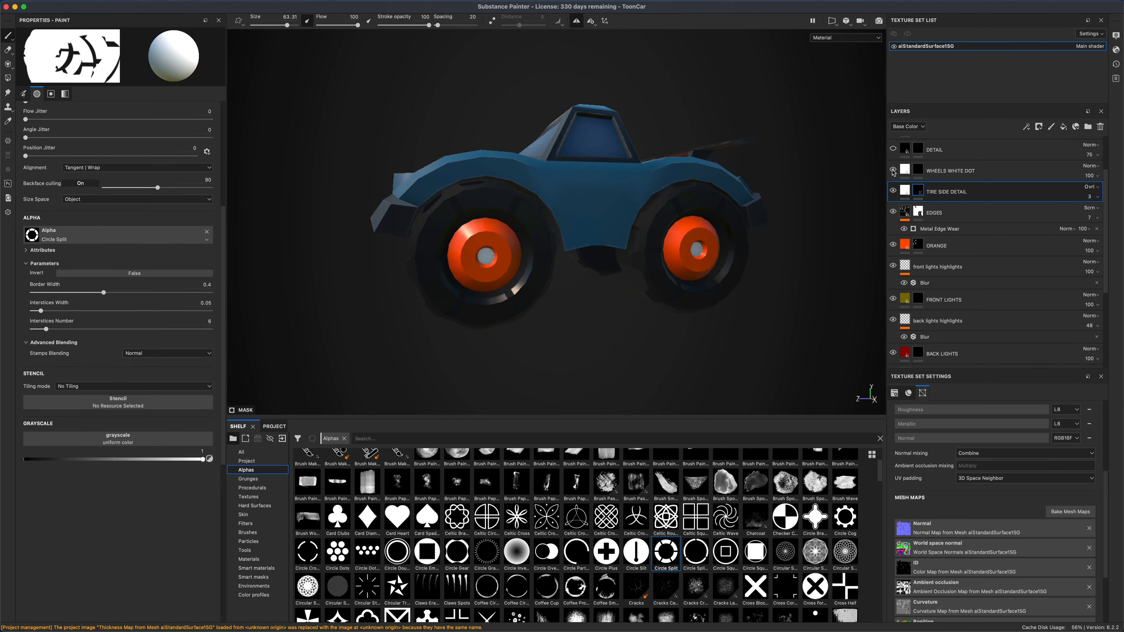
{"action": "left_click_drag", "start_coordinate": [791, 286], "coordinate": [809, 325], "text": "alt"}
{"action": "mouse_move", "coordinate": [810, 325]}
{"action": "right_mouse_down", "text": "shift"}
{"action": "mouse_move", "coordinate": [776, 324]}
{"action": "mouse_move", "coordinate": [820, 326]}
{"action": "right_mouse_up", "text": "shift"}
{"action": "left_click_drag", "start_coordinate": [821, 327], "coordinate": [827, 327], "text": "alt"}
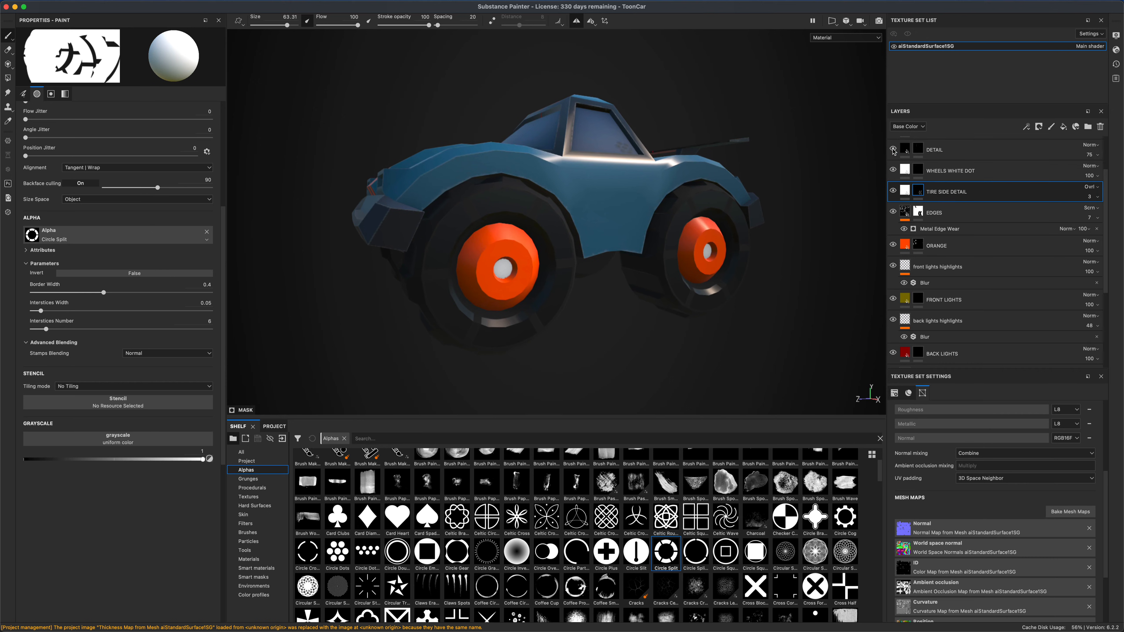
Step: Show and select the DETAIL layer, and examine its dot pattern on the side window
{"action": "left_click", "coordinate": [965, 150]}
{"action": "left_click_drag", "start_coordinate": [1107, 196], "coordinate": [1107, 194]}
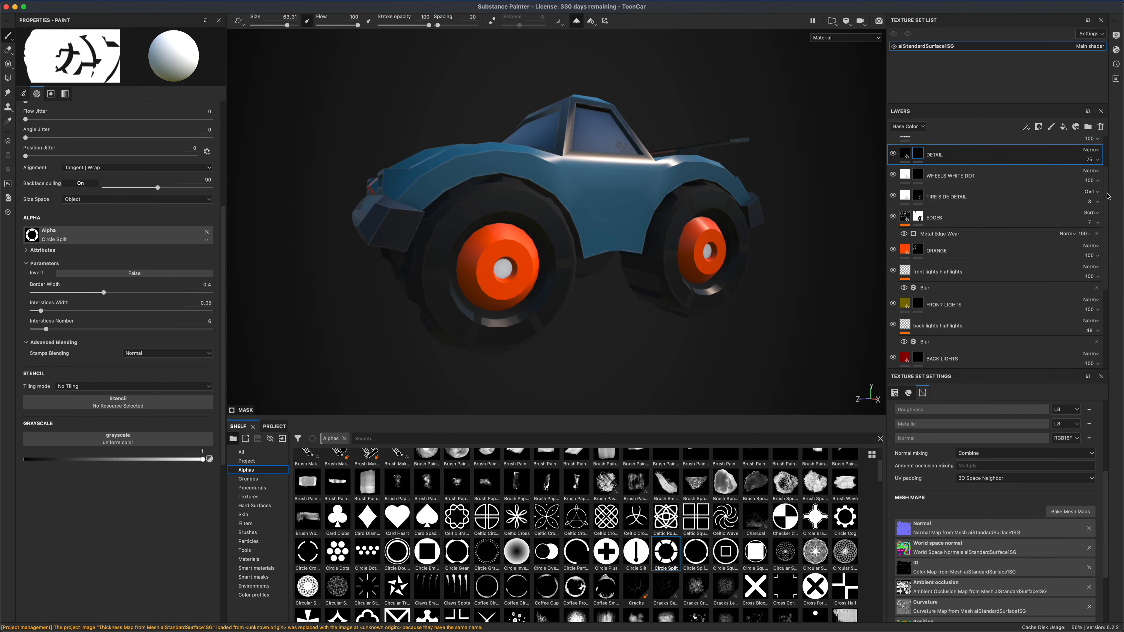
{"action": "scroll", "coordinate": [1107, 196], "scroll_direction": "up", "scroll_amount": 3}
{"action": "mouse_move", "coordinate": [829, 209]}
{"action": "left_mouse_down", "text": "alt"}
{"action": "mouse_move", "coordinate": [819, 251]}
{"action": "mouse_move", "coordinate": [796, 260]}
{"action": "mouse_move", "coordinate": [811, 259]}
{"action": "mouse_move", "coordinate": [831, 216]}
{"action": "left_mouse_up", "text": "alt"}
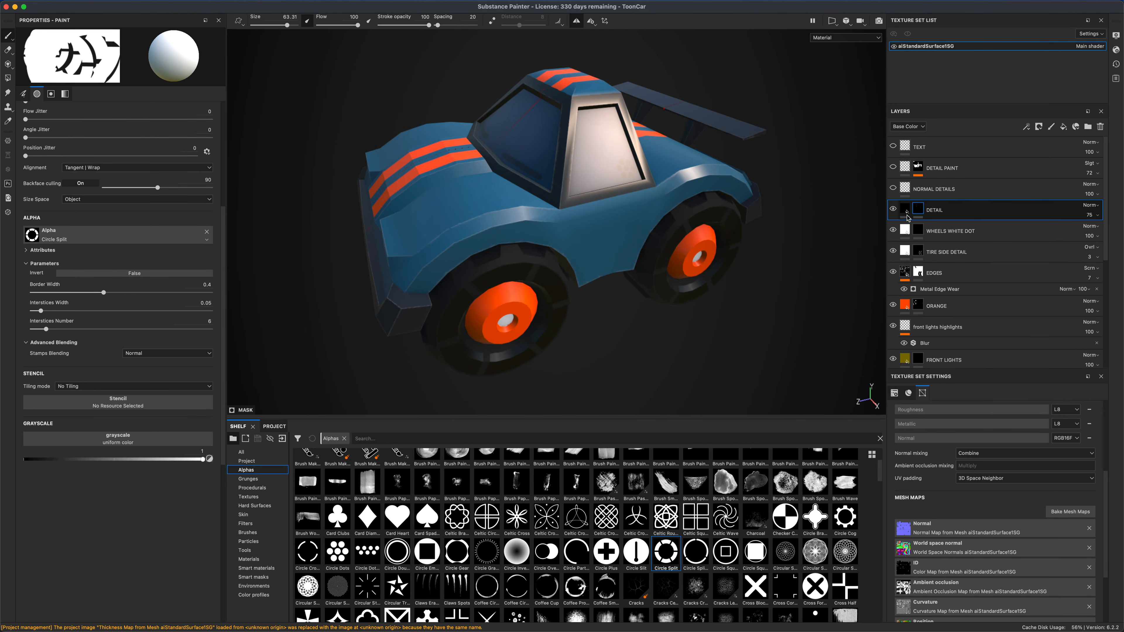
{"action": "mouse_move", "coordinate": [818, 237]}
{"action": "left_mouse_down", "text": "alt"}
{"action": "mouse_move", "coordinate": [811, 216]}
{"action": "mouse_move", "coordinate": [797, 219]}
{"action": "left_mouse_up", "text": "alt"}
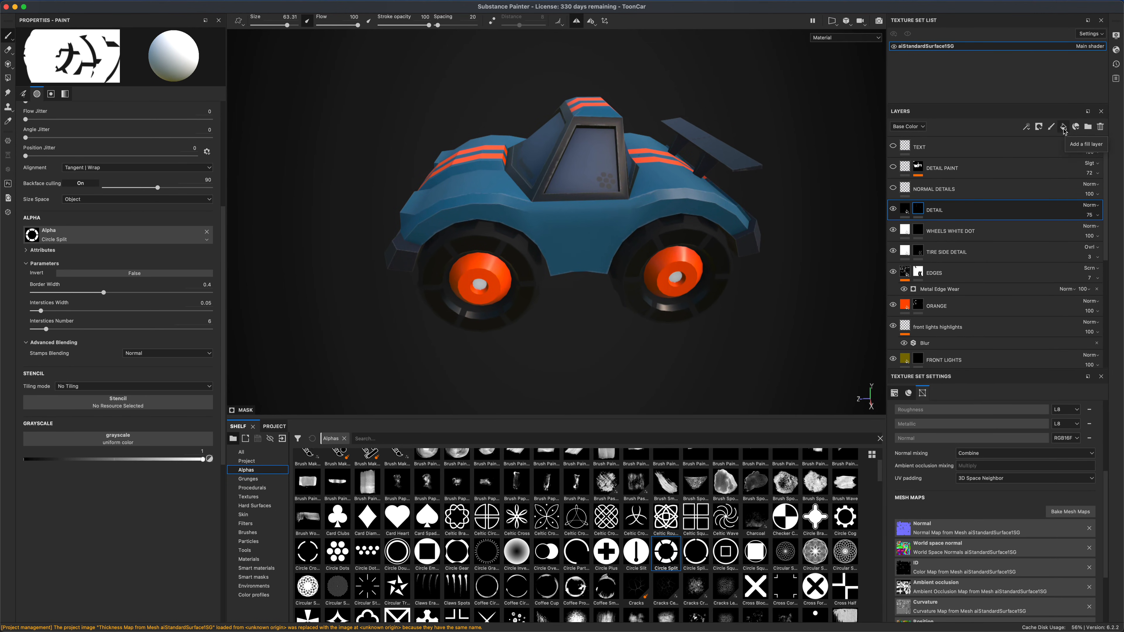
{"action": "left_click_drag", "start_coordinate": [823, 215], "coordinate": [824, 211], "text": "alt"}
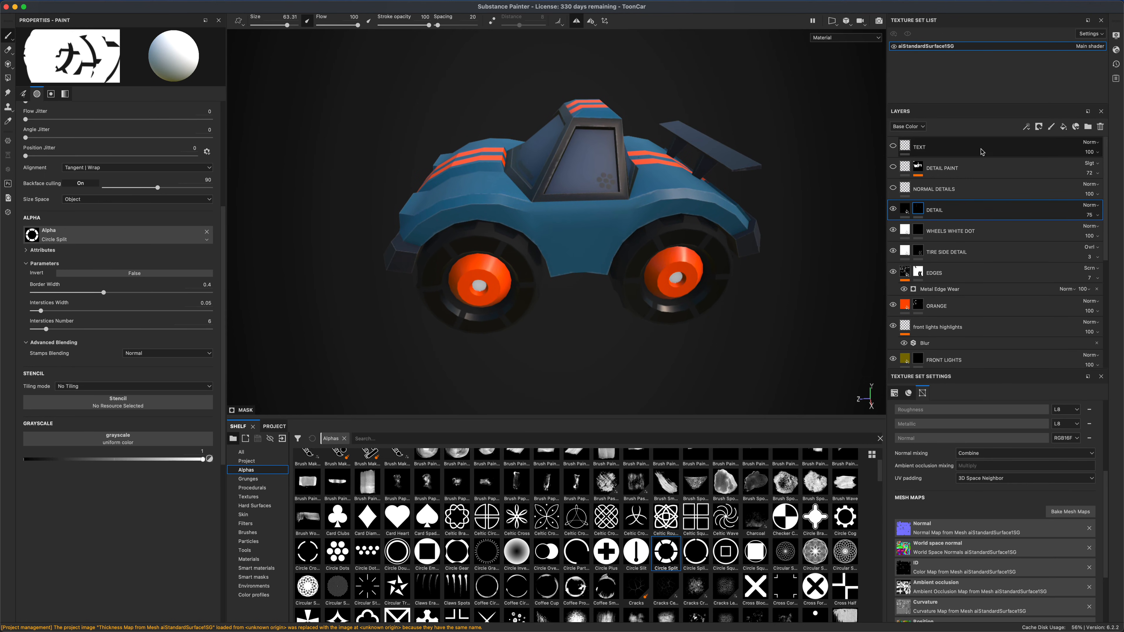
Step: Try the Circle Dots alpha in dark blue on a new paint layer over the side window, and delete that layer
{"action": "left_click", "coordinate": [1052, 128]}
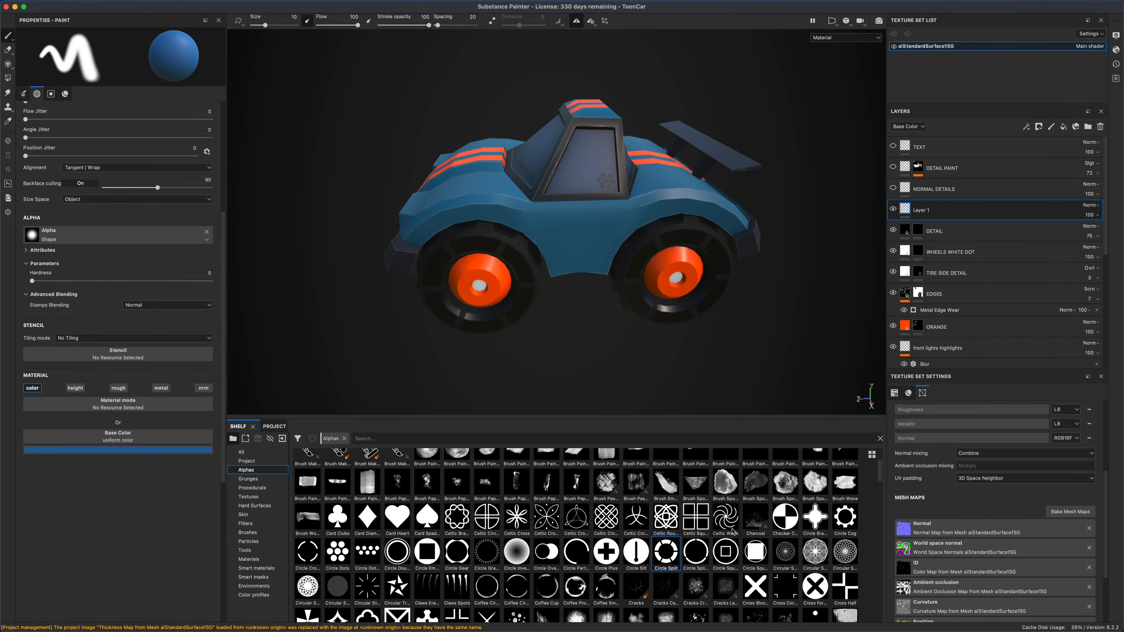
{"action": "left_click", "coordinate": [338, 554]}
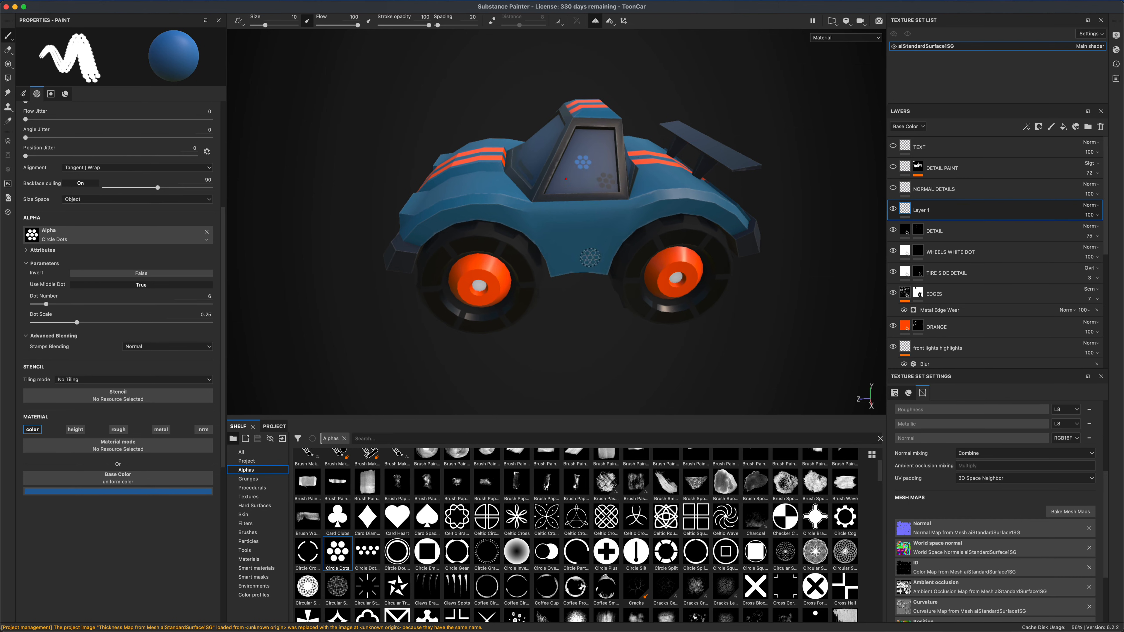
{"action": "left_click", "coordinate": [130, 491]}
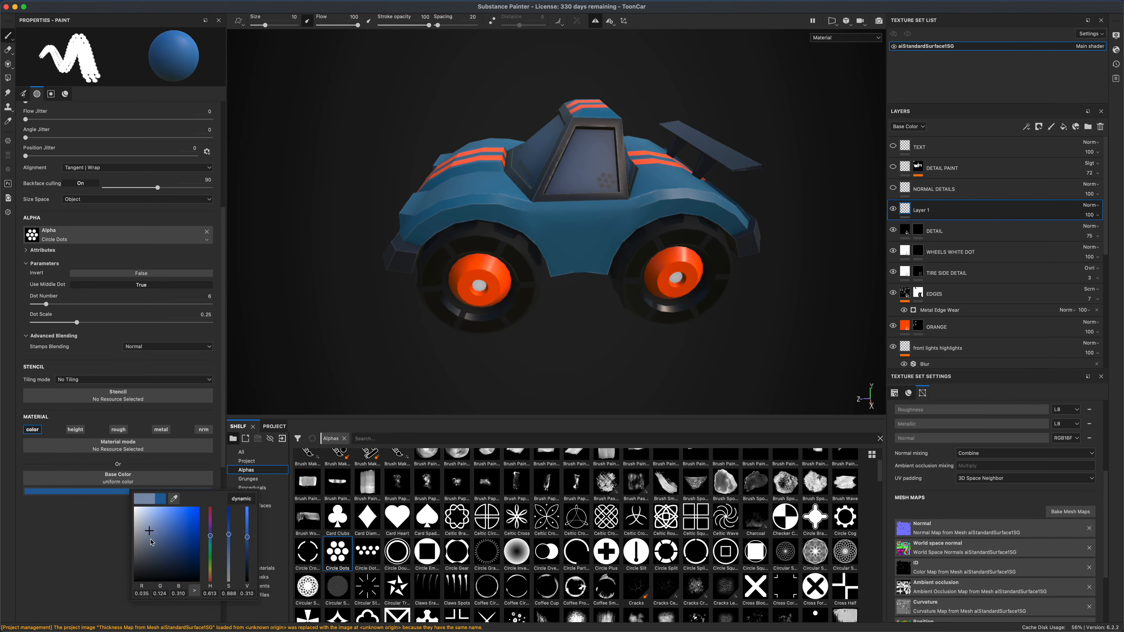
{"action": "left_click", "coordinate": [156, 566]}
{"action": "left_click", "coordinate": [583, 162]}
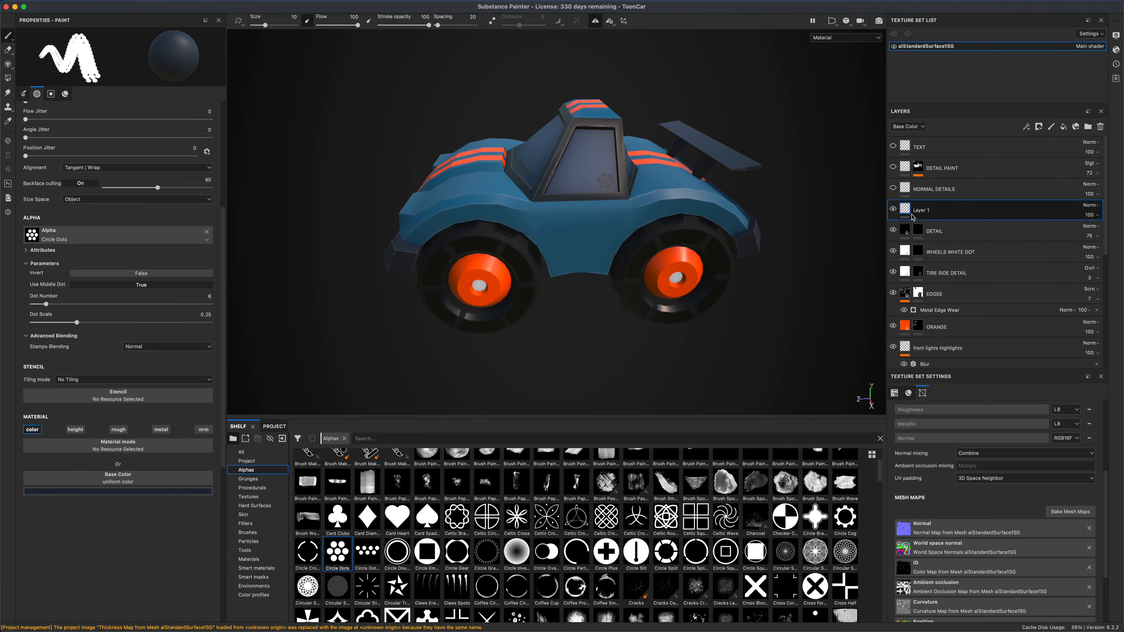
{"action": "left_click", "coordinate": [1101, 127]}
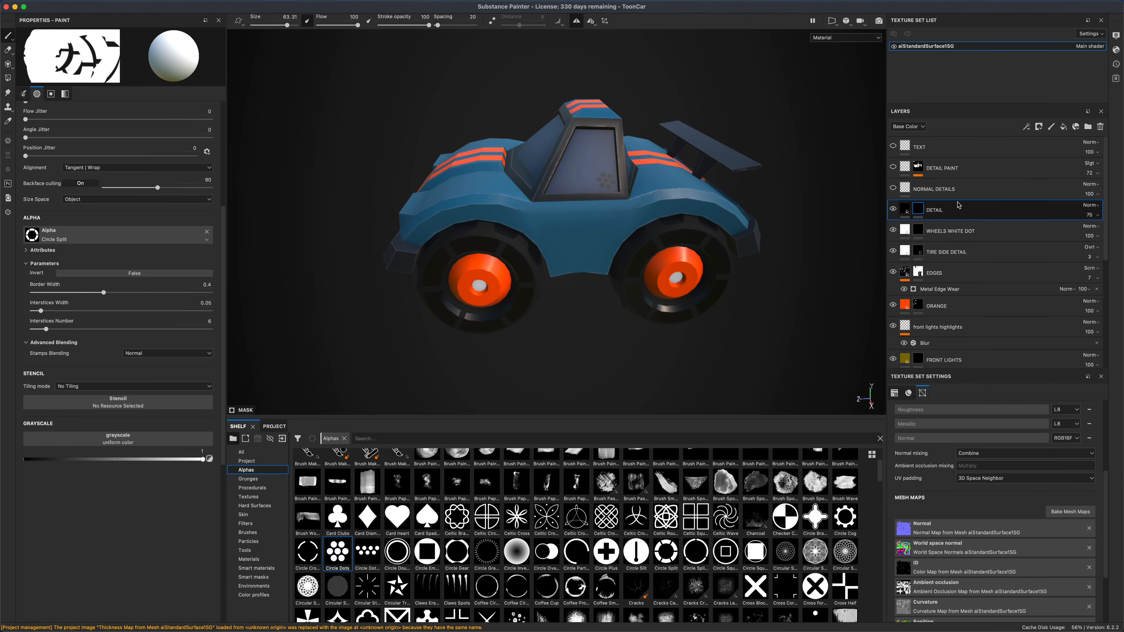
Step: Add a fill layer above DETAIL with a dark red base color and give it a black mask
{"action": "left_click", "coordinate": [1064, 128]}
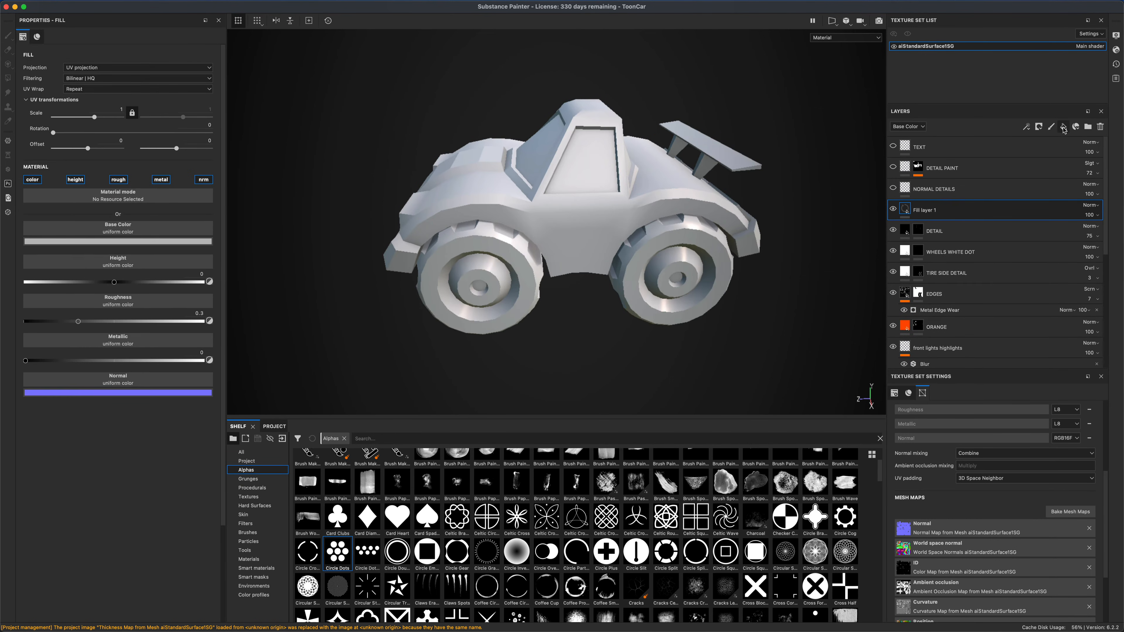
{"action": "left_click", "coordinate": [185, 243]}
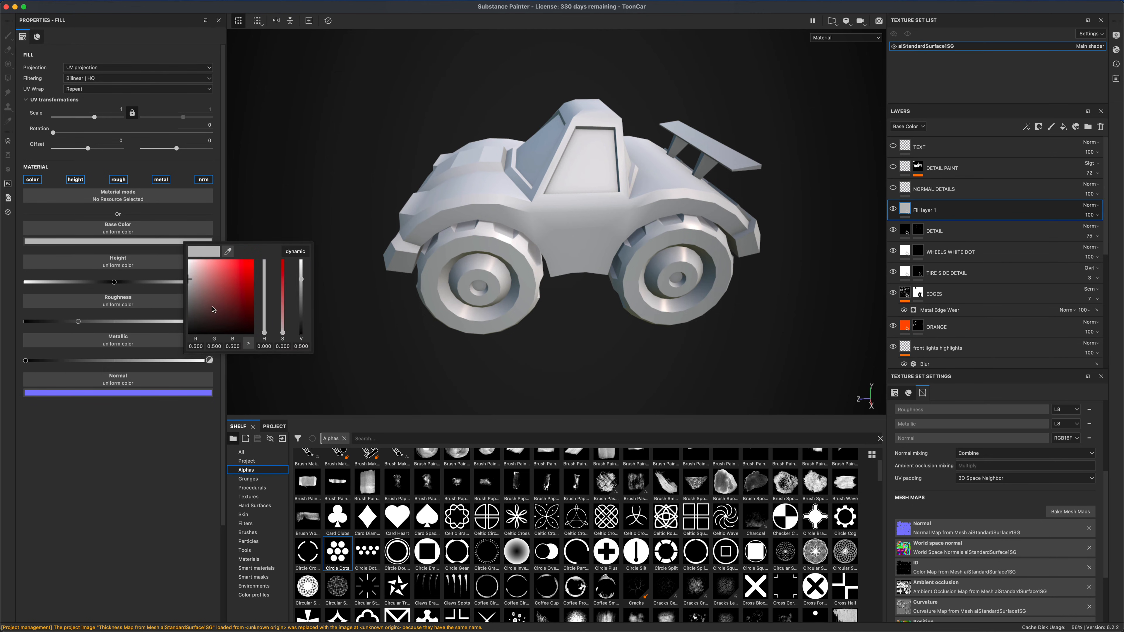
{"action": "left_click_drag", "start_coordinate": [214, 311], "coordinate": [255, 292]}
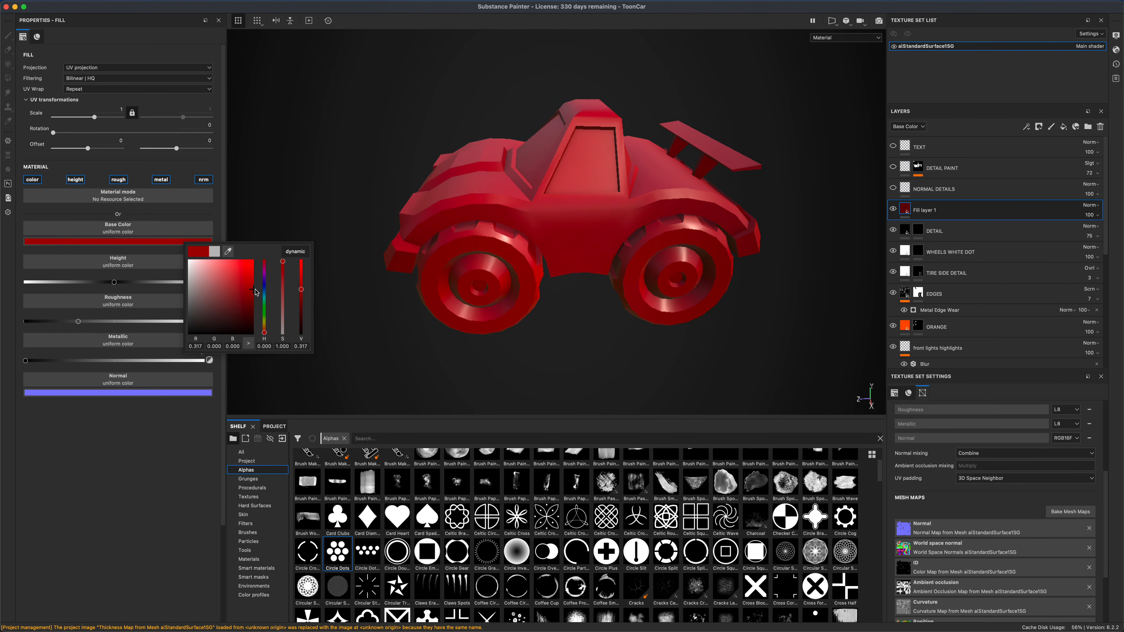
{"action": "right_click", "coordinate": [909, 212]}
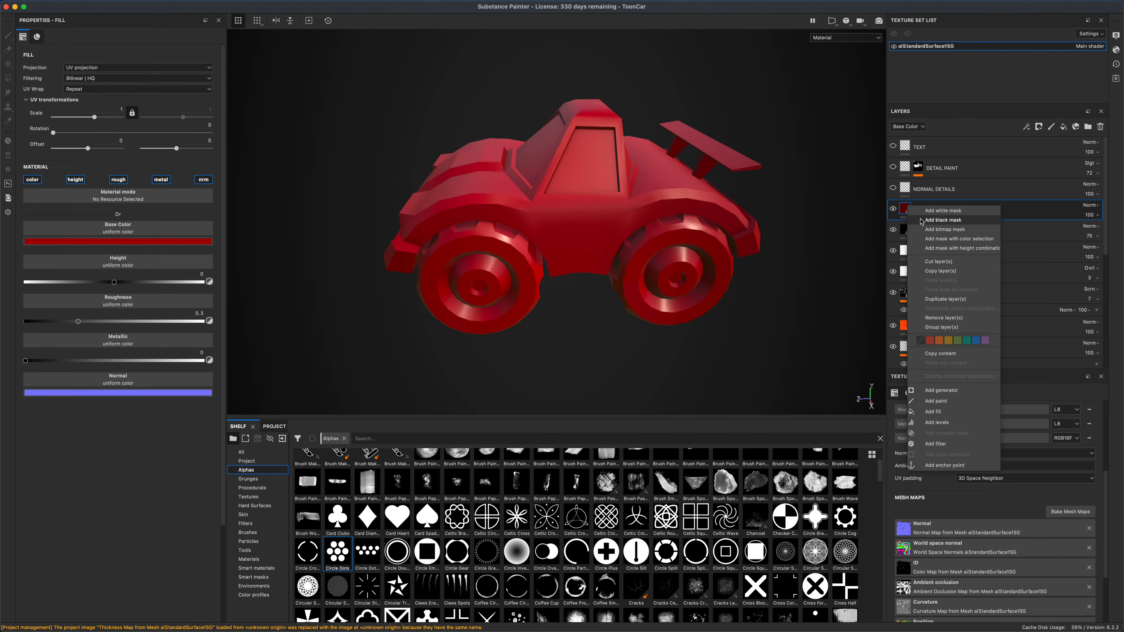
{"action": "left_click", "coordinate": [951, 220]}
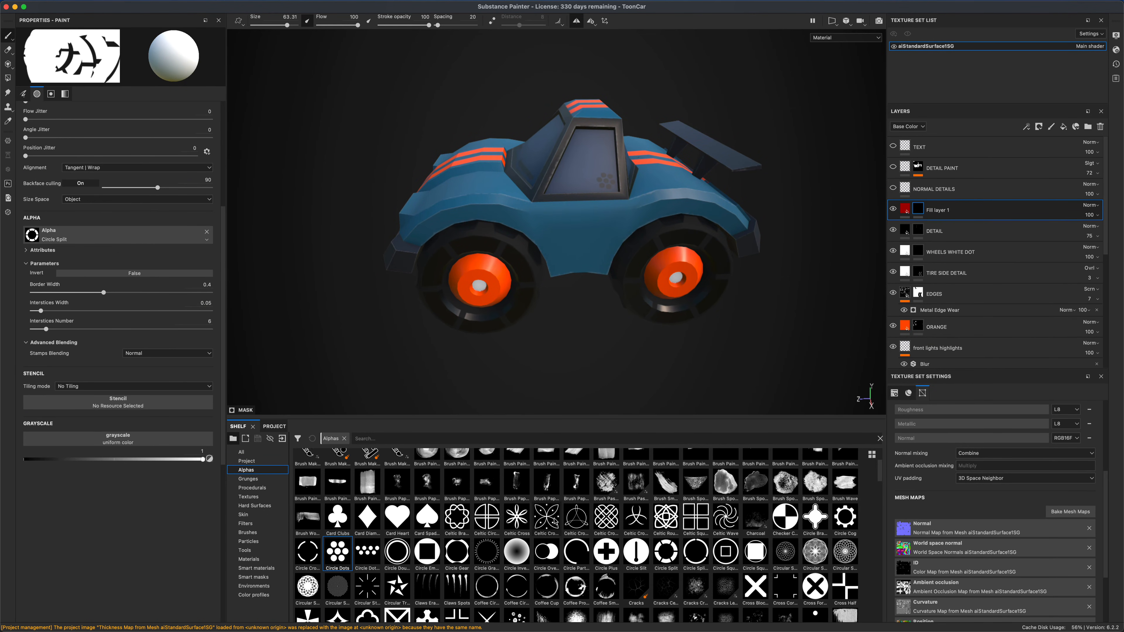
Step: Stamp the Circle Dots alpha at brush size 18.37 into the red fill layer's mask over the side window
{"action": "left_click", "coordinate": [341, 555]}
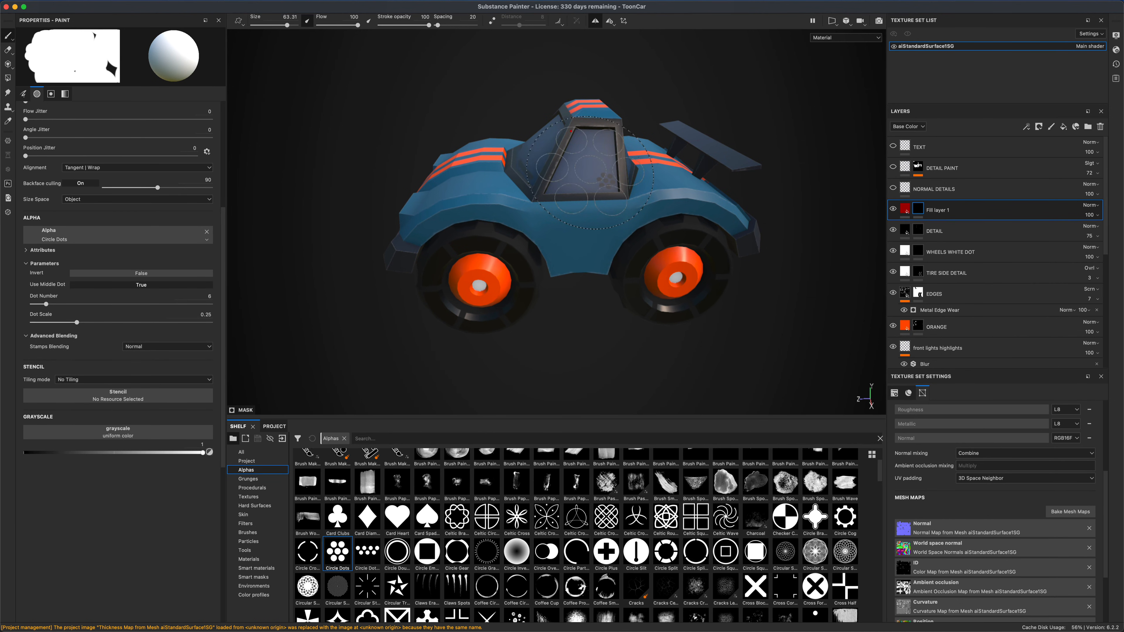
{"action": "left_click", "coordinate": [270, 25]}
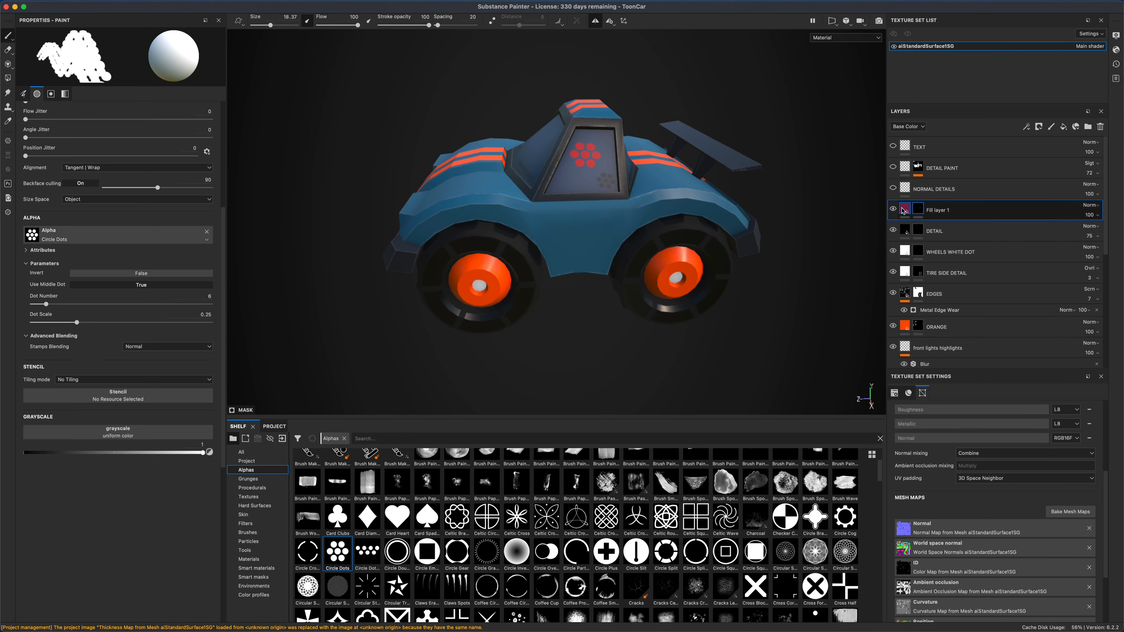
Step: Change the stamped fill layer's base color to black, and delete the layer
{"action": "left_click", "coordinate": [906, 209]}
{"action": "left_click", "coordinate": [184, 242]}
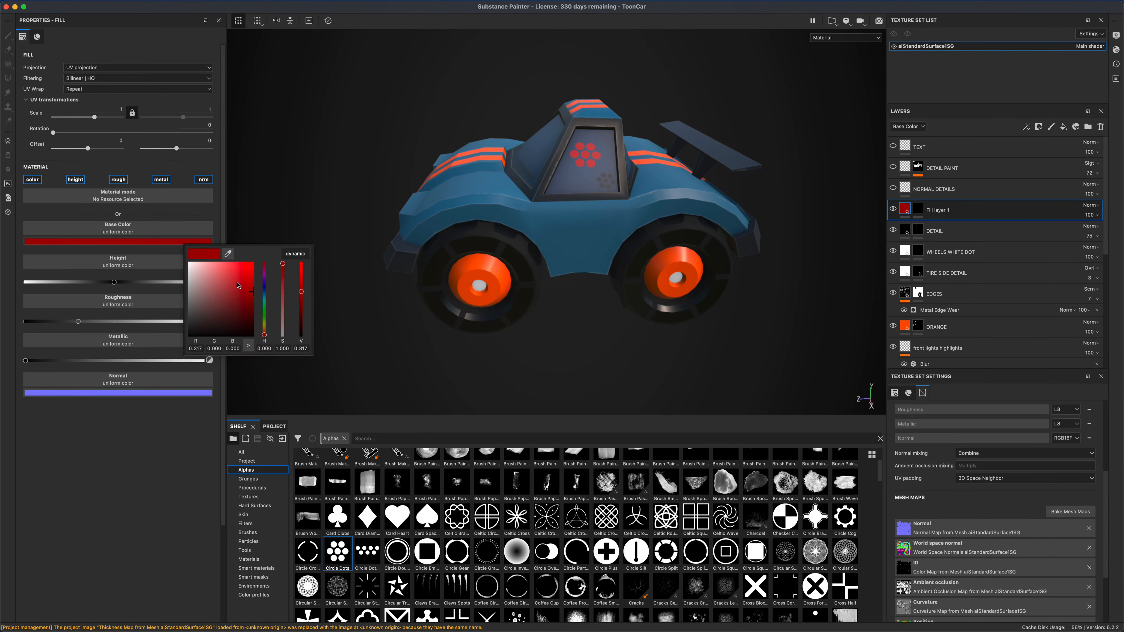
{"action": "left_click_drag", "start_coordinate": [239, 286], "coordinate": [251, 358]}
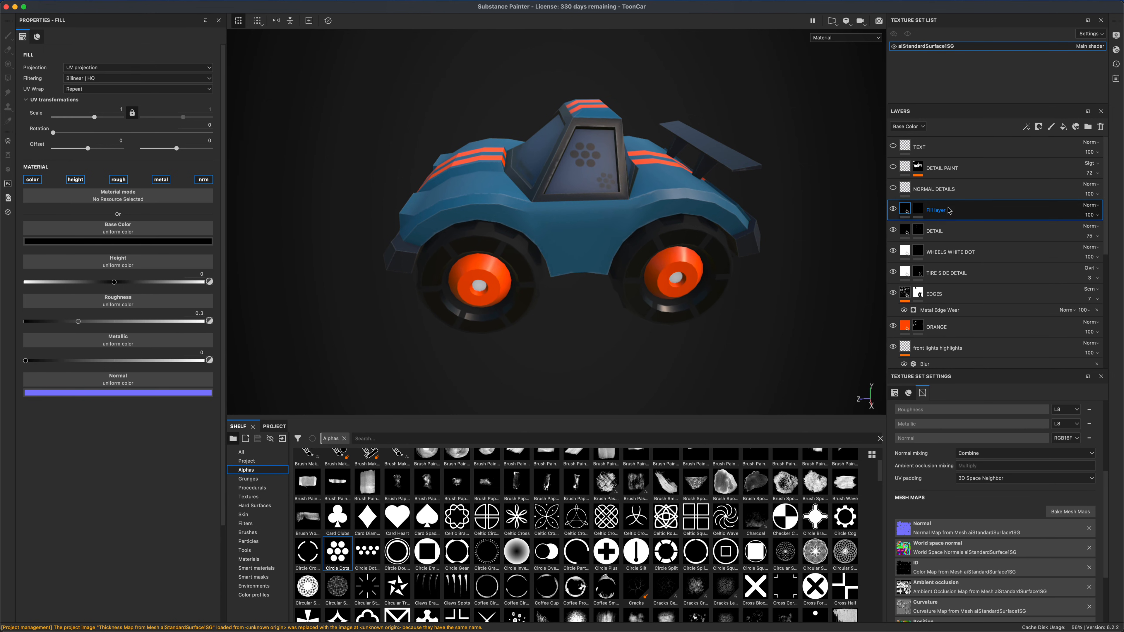
{"action": "left_click", "coordinate": [1101, 128]}
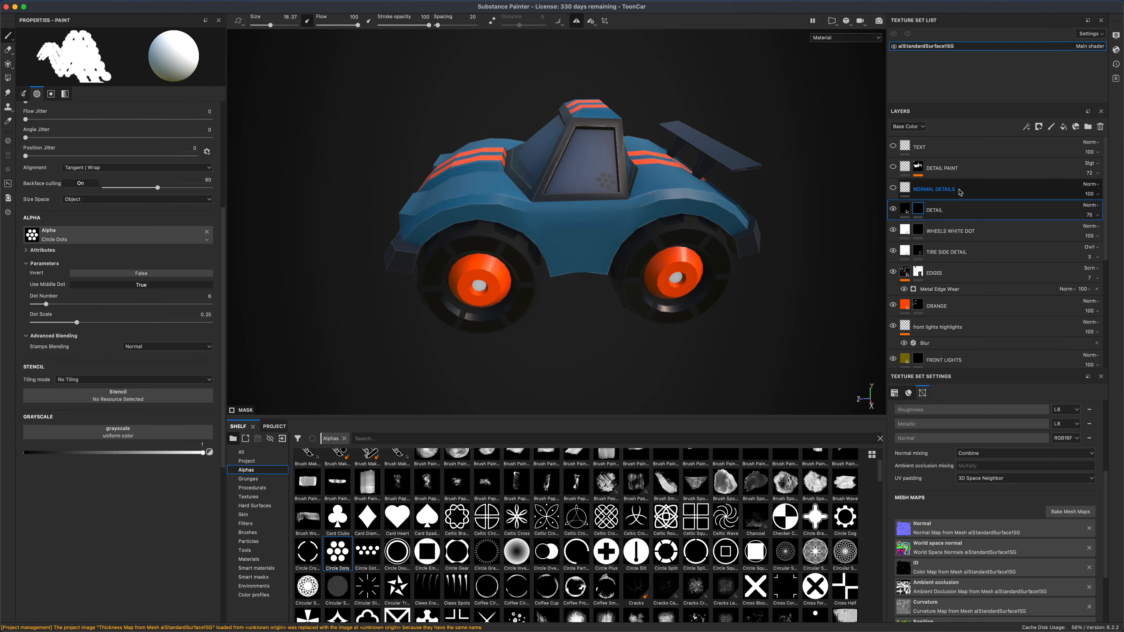
Step: Show and select the NORMAL DETAILS layer, and examine its raised details from the car's side
{"action": "left_click", "coordinate": [893, 190]}
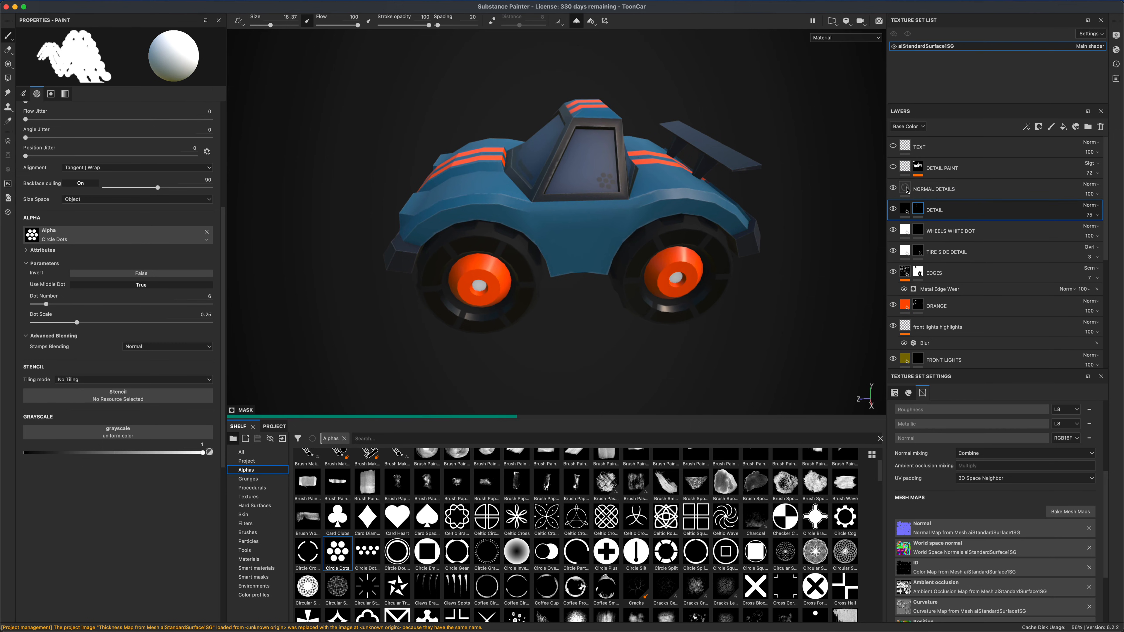
{"action": "left_click", "coordinate": [946, 191]}
{"action": "mouse_move", "coordinate": [805, 270]}
{"action": "left_mouse_down", "text": "alt"}
{"action": "mouse_move", "coordinate": [794, 310]}
{"action": "mouse_move", "coordinate": [792, 285]}
{"action": "left_mouse_up", "text": "alt"}
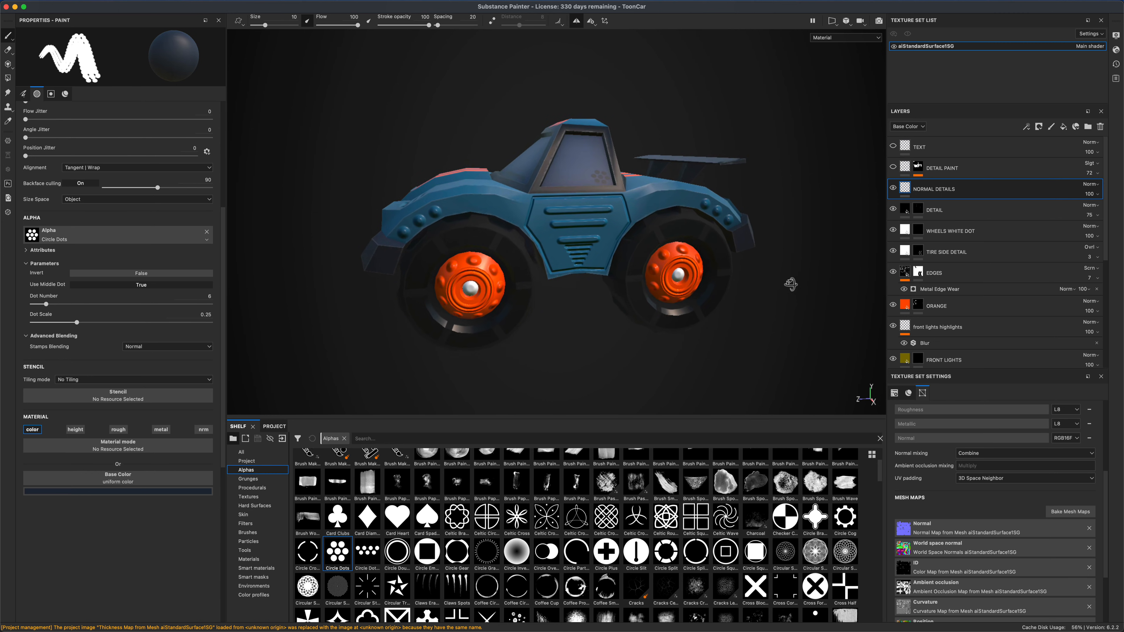
Step: Add a paint layer above NORMAL DETAILS, enable only the height and normal channels, and set the height to 0.6642
{"action": "left_click", "coordinate": [1052, 128]}
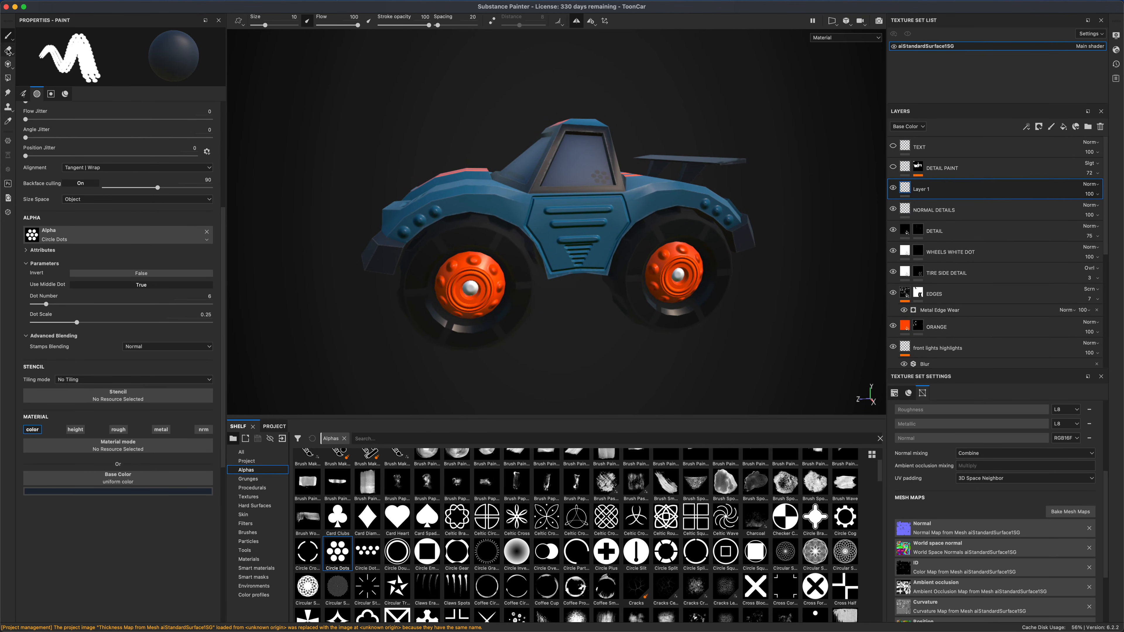
{"action": "left_click", "coordinate": [32, 429]}
{"action": "left_click", "coordinate": [75, 429]}
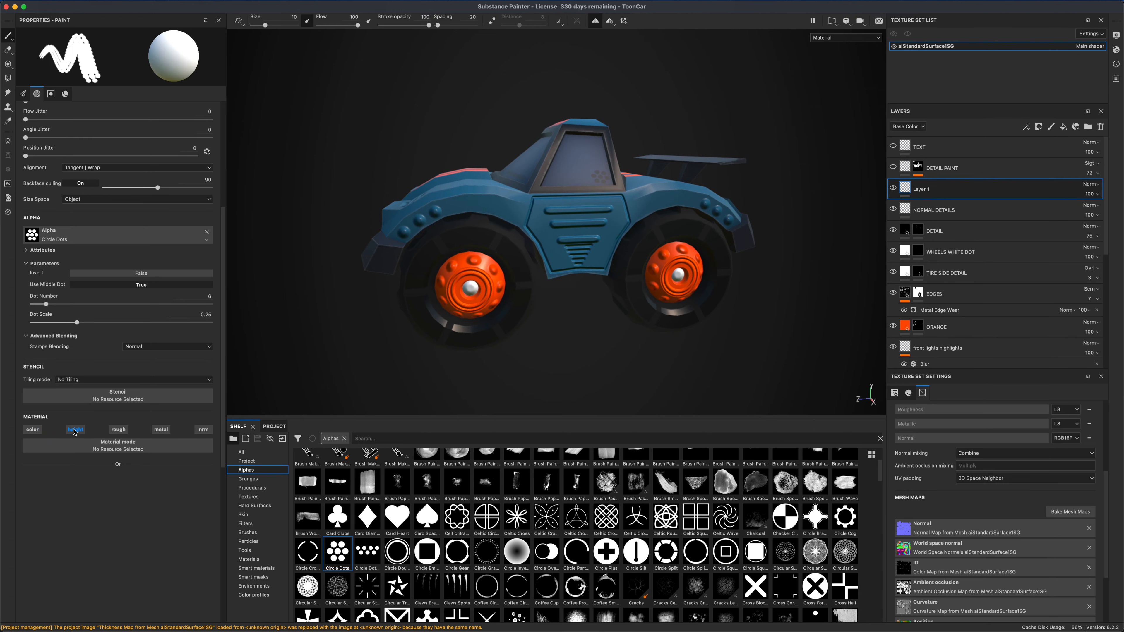
{"action": "left_click", "coordinate": [204, 430]}
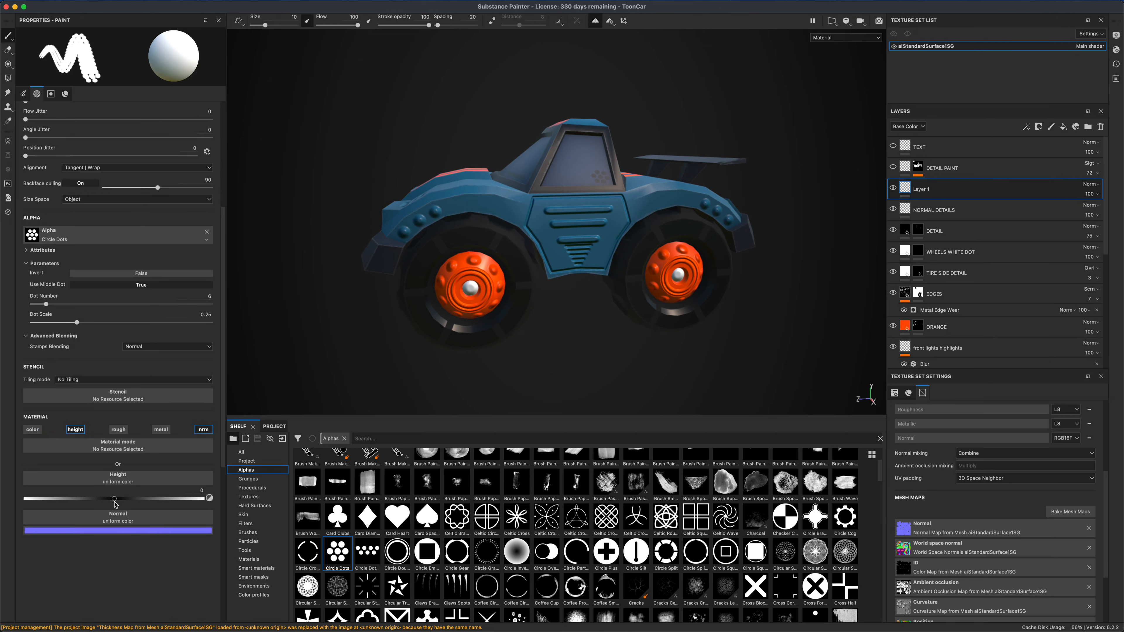
{"action": "left_click_drag", "start_coordinate": [115, 501], "coordinate": [58, 505]}
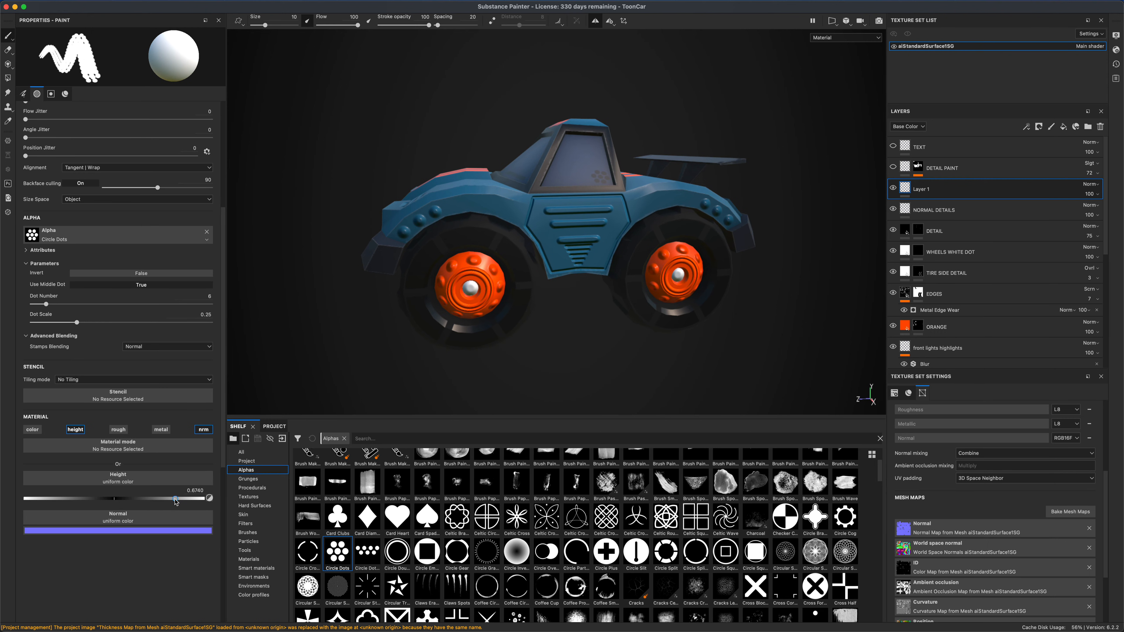
{"action": "left_click_drag", "start_coordinate": [332, 306], "coordinate": [341, 323], "text": "alt"}
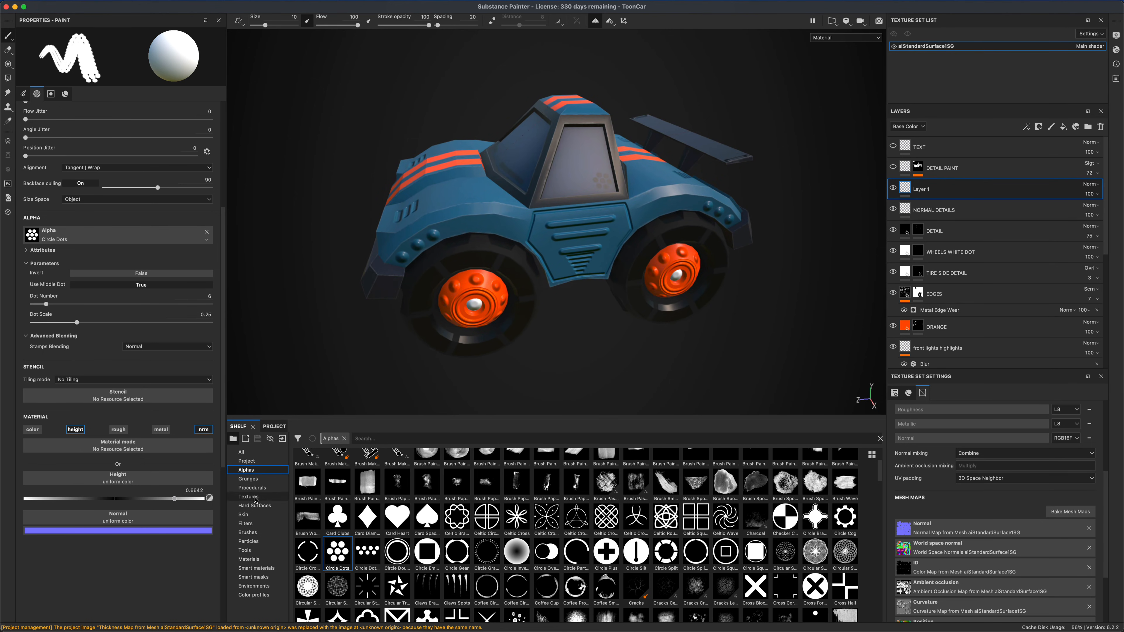
Step: Choose the Basic Hard brush and reduce its size to 4.65
{"action": "left_click", "coordinate": [248, 533]}
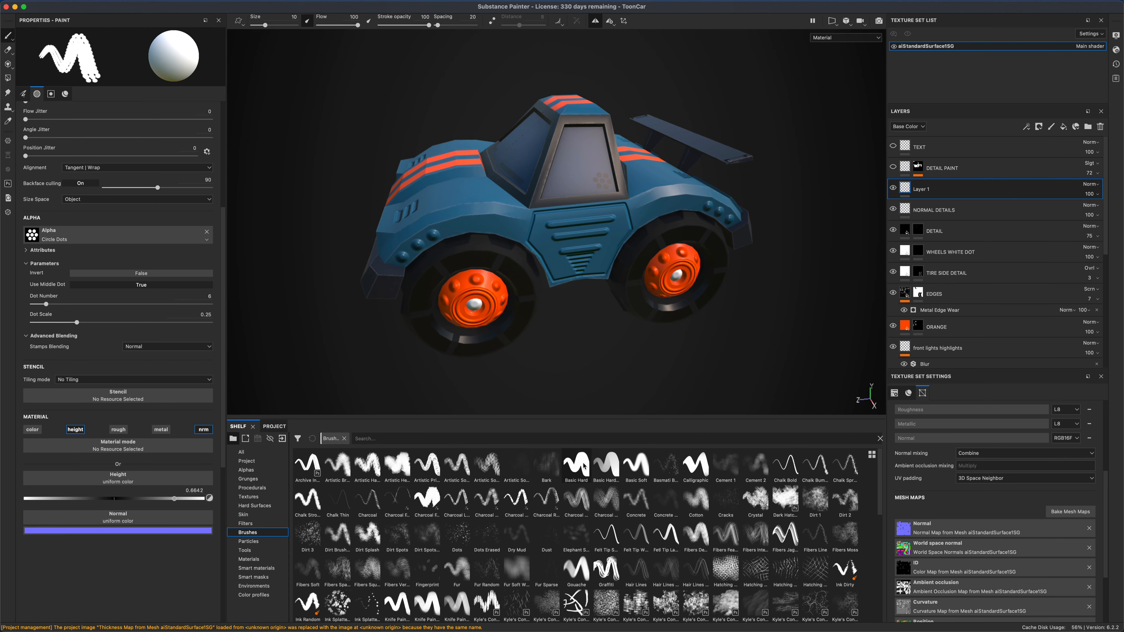
{"action": "left_click", "coordinate": [585, 466]}
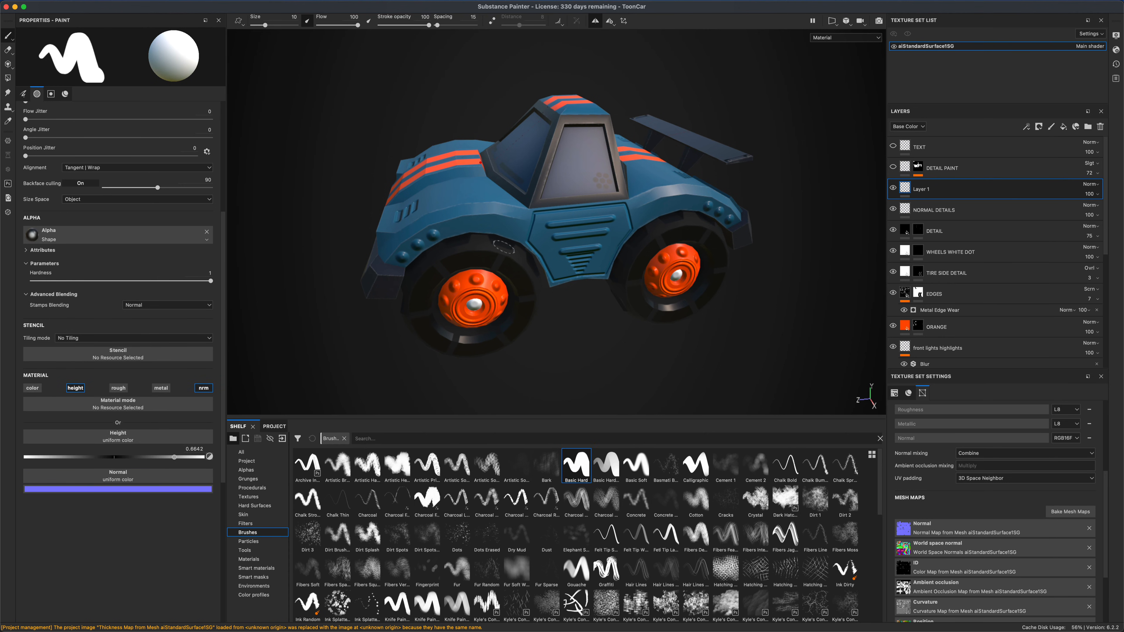
{"action": "left_click", "coordinate": [261, 26]}
Step: Try a straight raised height stroke on the hood beside the vents, and undo it
{"action": "left_click_drag", "start_coordinate": [324, 161], "coordinate": [329, 196], "text": "alt"}
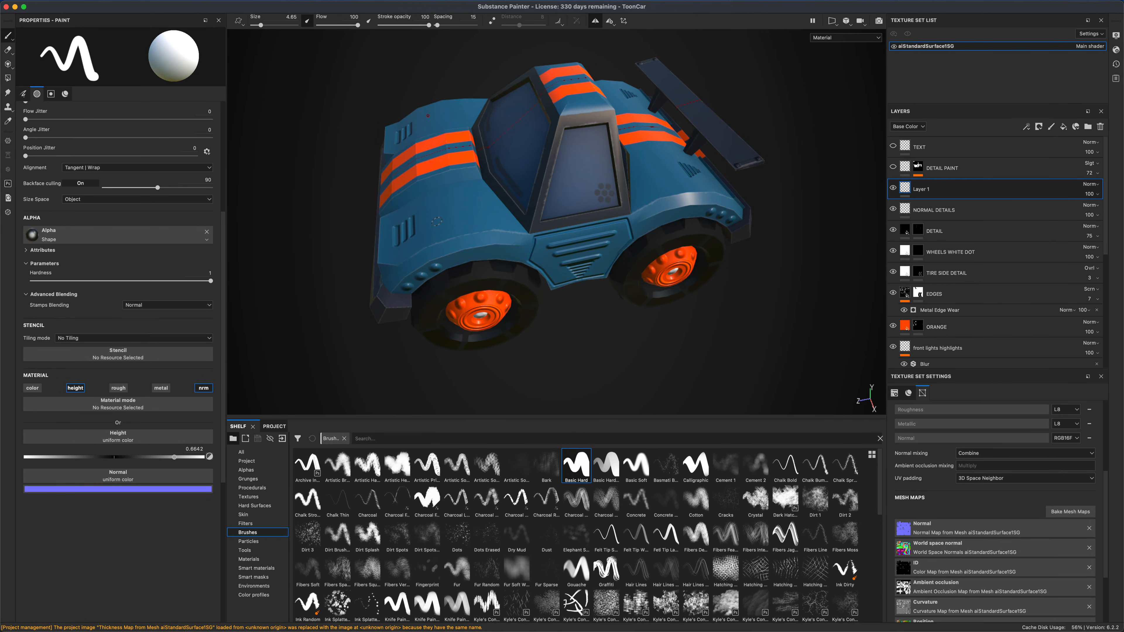
{"action": "left_click", "coordinate": [477, 218], "text": "shift"}
{"action": "mouse_move", "coordinate": [266, 260]}
{"action": "left_mouse_down", "text": "alt"}
{"action": "mouse_move", "coordinate": [296, 233]}
{"action": "mouse_move", "coordinate": [412, 290]}
{"action": "mouse_move", "coordinate": [423, 262]}
{"action": "mouse_move", "coordinate": [416, 269]}
{"action": "left_mouse_up", "text": "alt"}
{"action": "key", "text": "ctrl+z"}
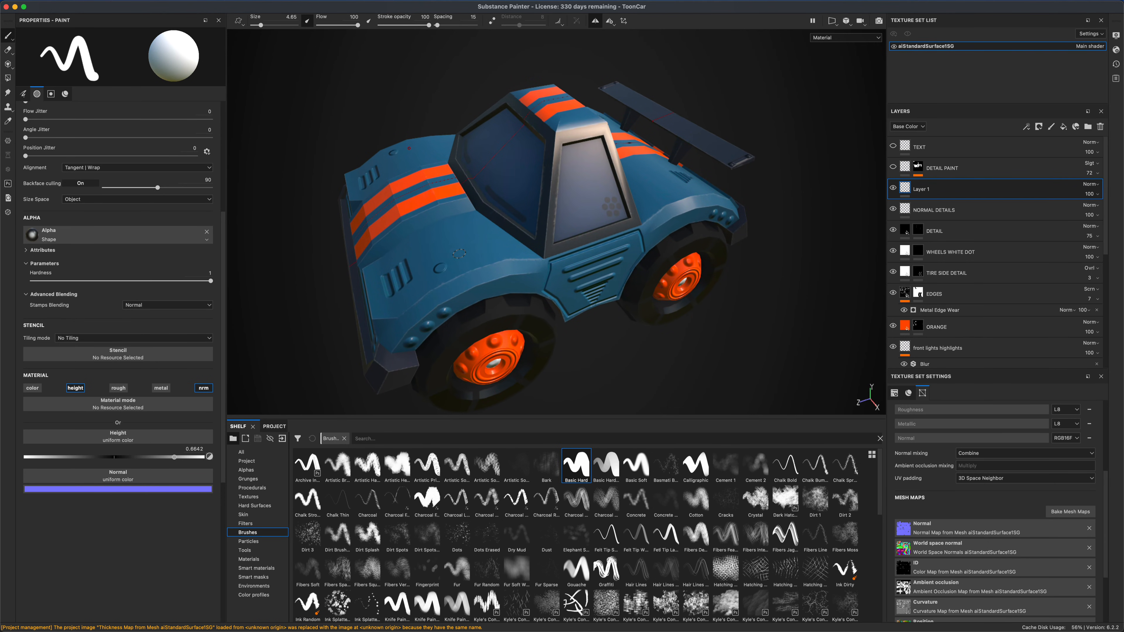
Step: Choose the Shape Border Circle alpha for the height brush
{"action": "left_click_drag", "start_coordinate": [459, 242], "coordinate": [466, 257]}
{"action": "left_click_drag", "start_coordinate": [325, 303], "coordinate": [303, 297], "text": "alt"}
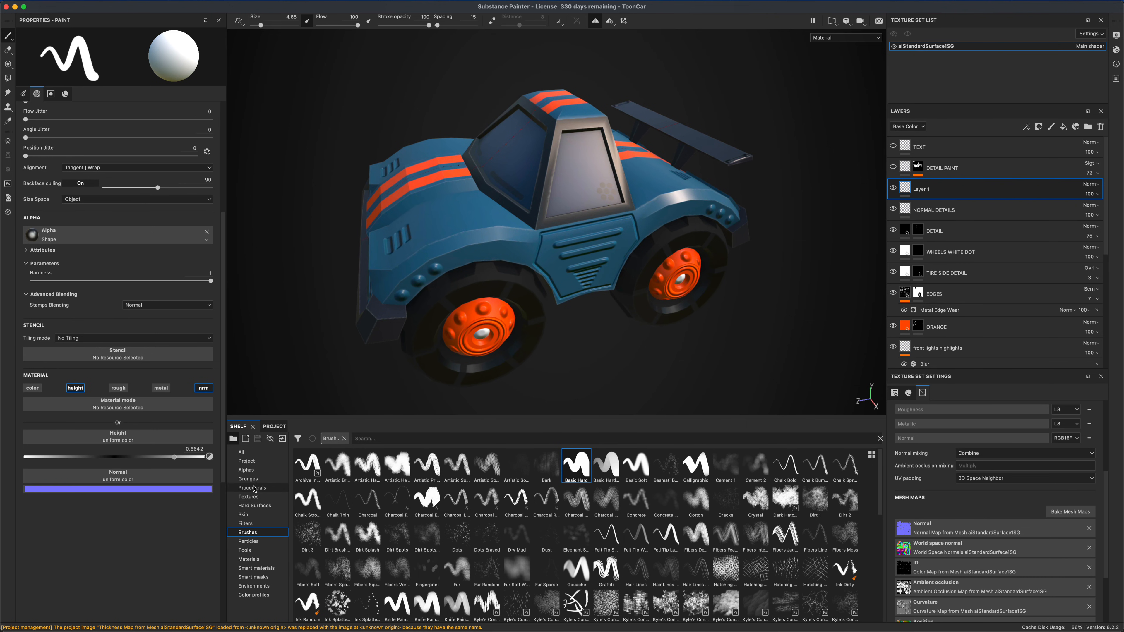
{"action": "left_click", "coordinate": [253, 470]}
{"action": "scroll", "coordinate": [489, 569], "scroll_direction": "down", "scroll_amount": 10}
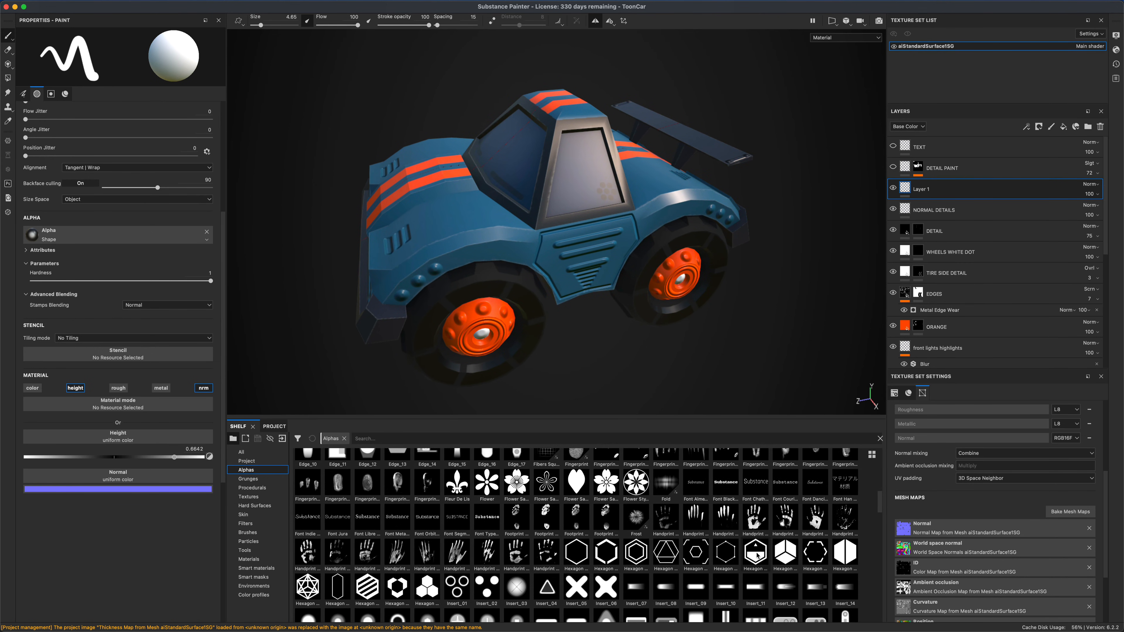
{"action": "scroll", "coordinate": [775, 548], "scroll_direction": "down", "scroll_amount": 15}
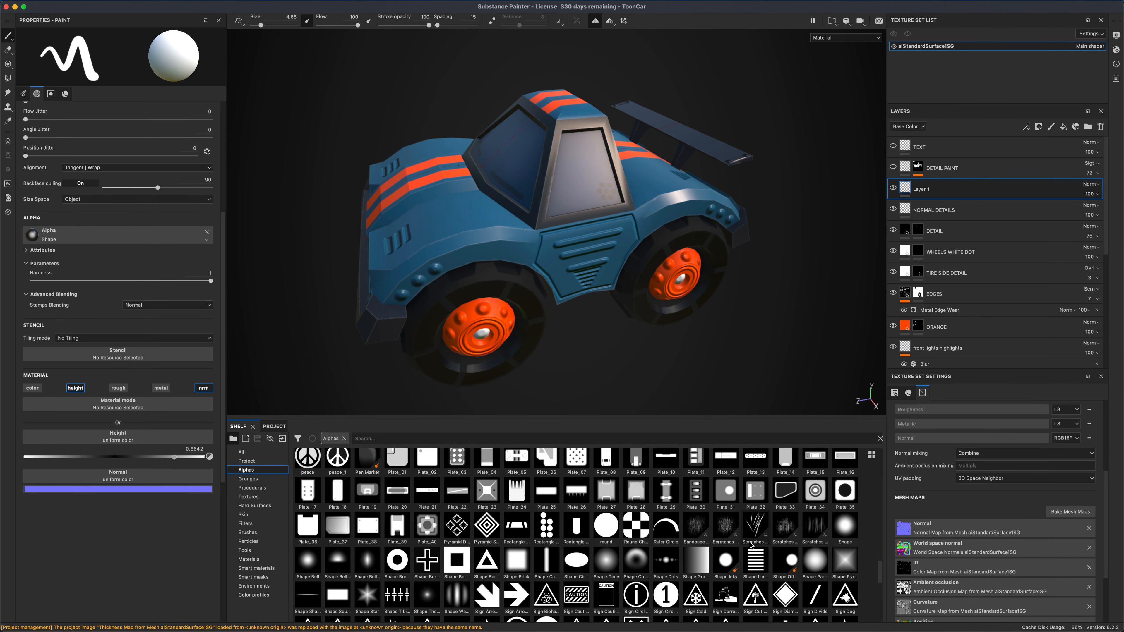
{"action": "left_click", "coordinate": [398, 561]}
Step: Enlarge the brush to 13.51 and stamp raised rings on the hood beside the vents
{"action": "left_click_drag", "start_coordinate": [336, 286], "coordinate": [388, 282], "text": "alt"}
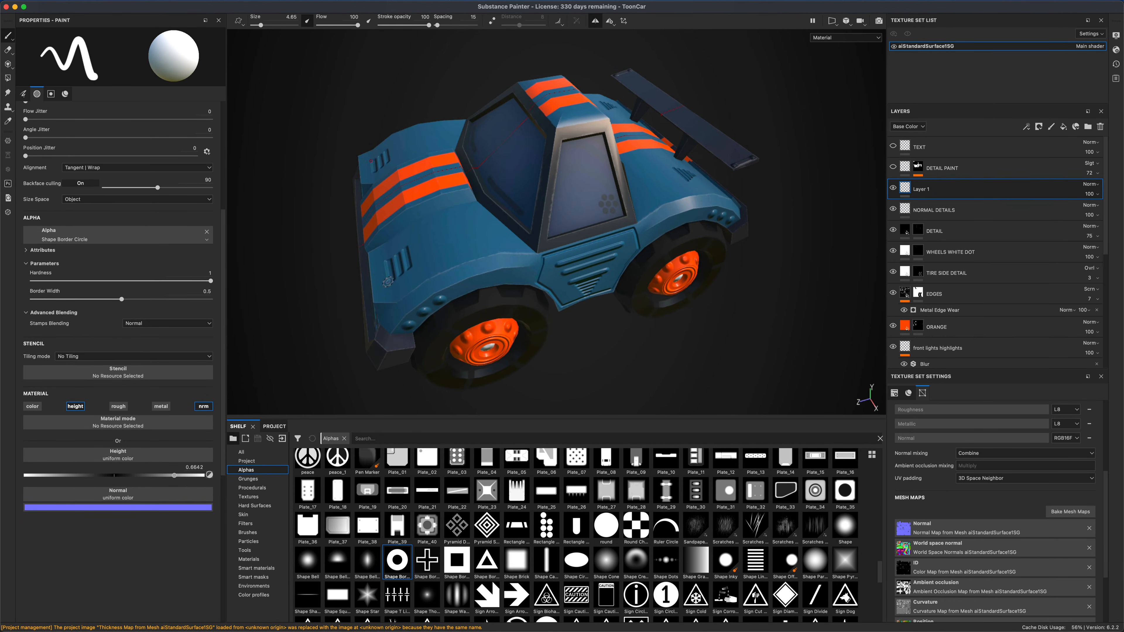
{"action": "right_click_drag", "start_coordinate": [459, 239], "coordinate": [491, 239], "text": "super"}
{"action": "left_click", "coordinate": [459, 231]}
{"action": "left_click", "coordinate": [429, 240]}
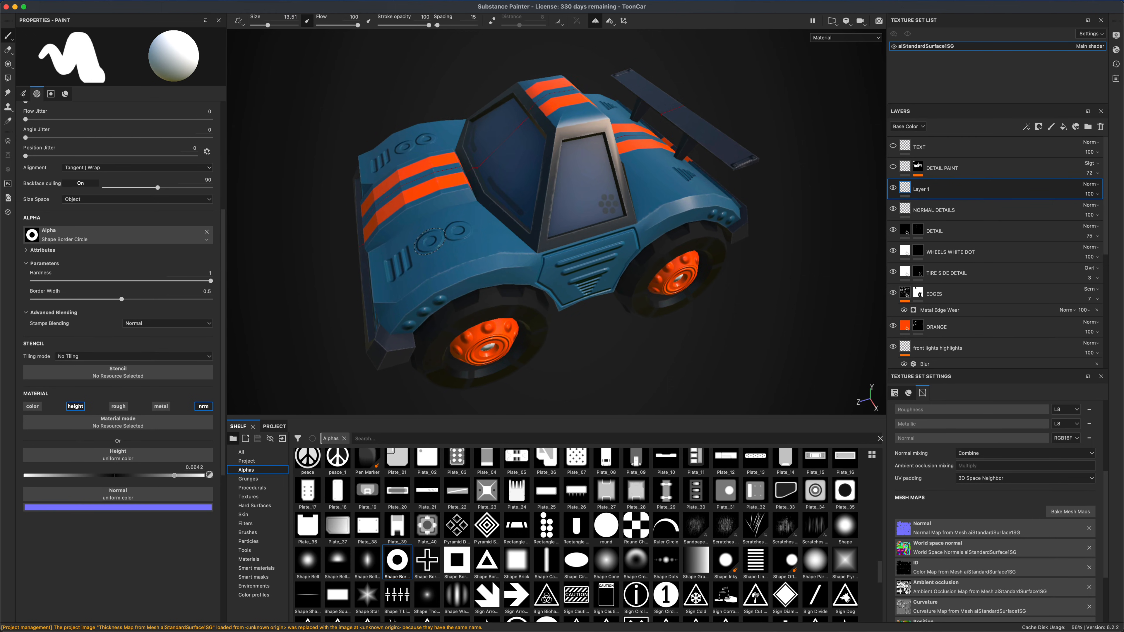
Step: Set the height to -0.6788, try recessed rings on the hood beside the vents, and undo the last stamps
{"action": "mouse_move", "coordinate": [308, 291]}
{"action": "left_mouse_down", "text": "alt"}
{"action": "mouse_move", "coordinate": [312, 306]}
{"action": "mouse_move", "coordinate": [309, 292]}
{"action": "left_mouse_up", "text": "alt"}
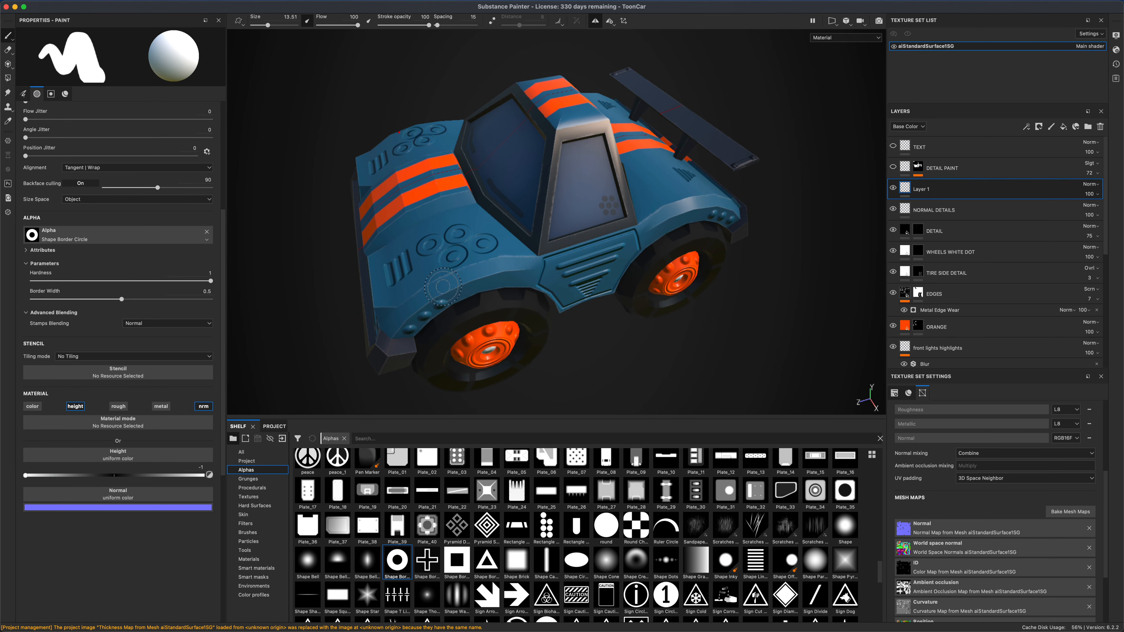
{"action": "left_click_drag", "start_coordinate": [420, 321], "coordinate": [445, 291], "text": "alt"}
{"action": "scroll", "coordinate": [445, 290], "scroll_direction": "up", "scroll_amount": 5}
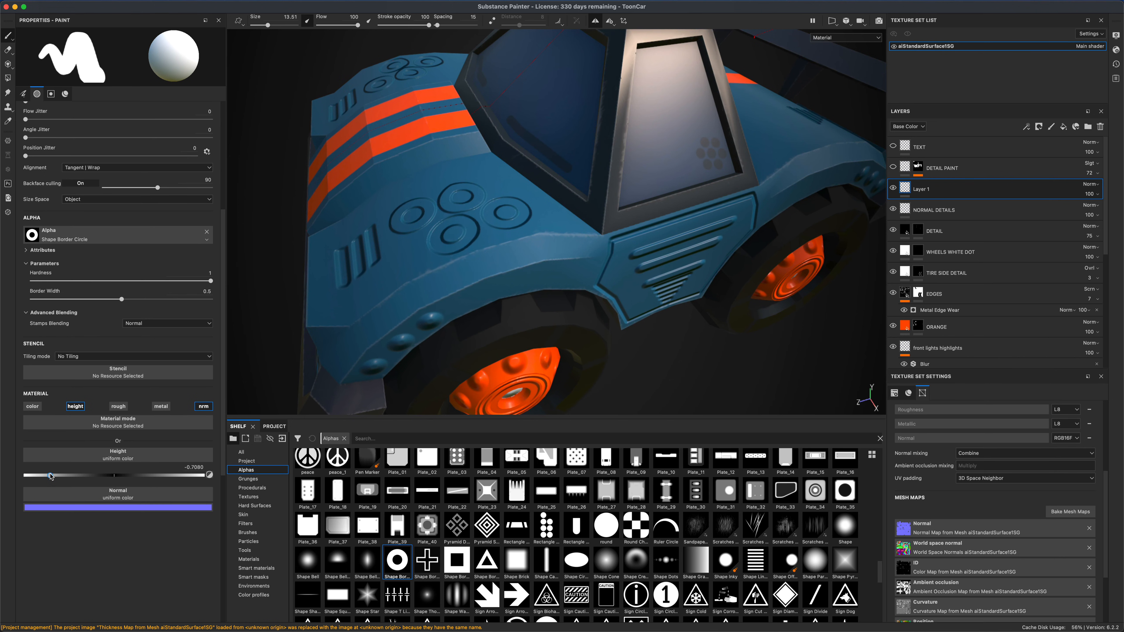
{"action": "mouse_move", "coordinate": [410, 223]}
{"action": "left_mouse_down"}
{"action": "mouse_move", "coordinate": [419, 250]}
{"action": "mouse_move", "coordinate": [445, 226]}
{"action": "mouse_move", "coordinate": [456, 186]}
{"action": "mouse_move", "coordinate": [489, 190]}
{"action": "left_mouse_up"}
{"action": "left_click", "coordinate": [490, 191]}
{"action": "key", "text": "super+z"}
{"action": "key", "text": "super+z"}
{"action": "key", "text": "super+z"}
{"action": "key", "text": "super+z"}
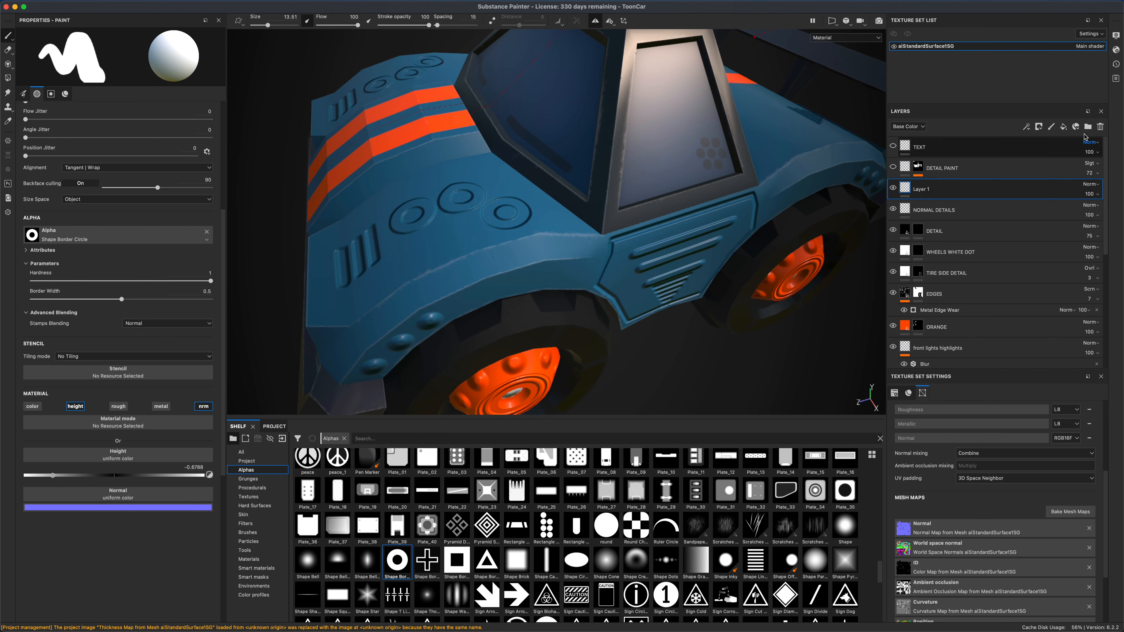
Step: Delete the height test layer above NORMAL DETAILS
{"action": "left_click", "coordinate": [1101, 126]}
{"action": "scroll", "coordinate": [708, 364], "scroll_direction": "down", "scroll_amount": 10}
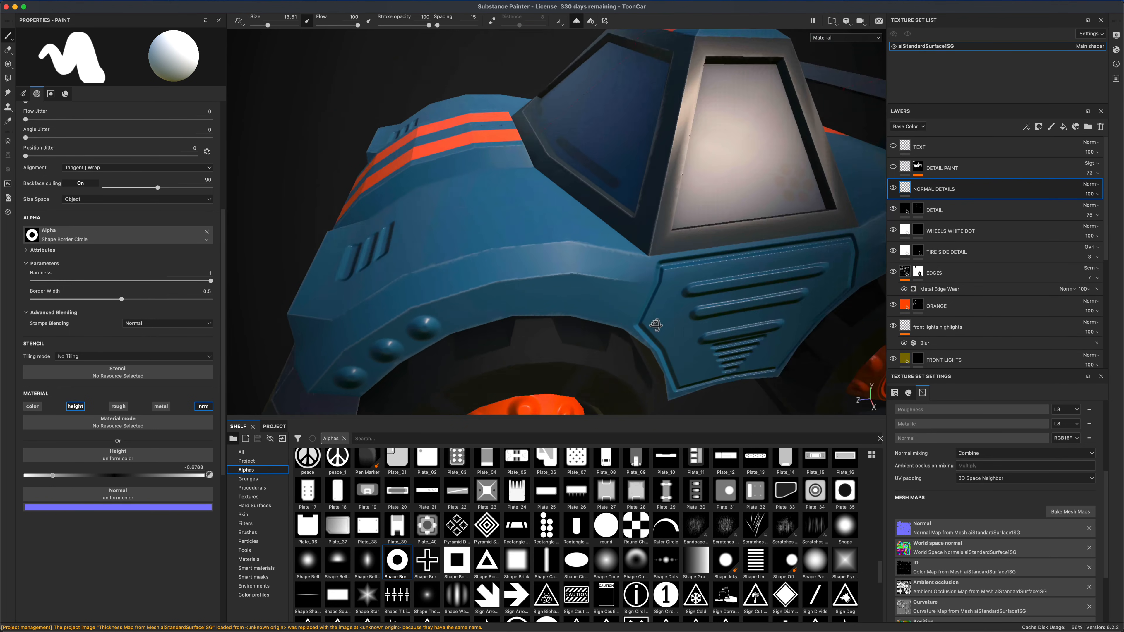
{"action": "scroll", "coordinate": [750, 365], "scroll_direction": "down", "scroll_amount": 5}
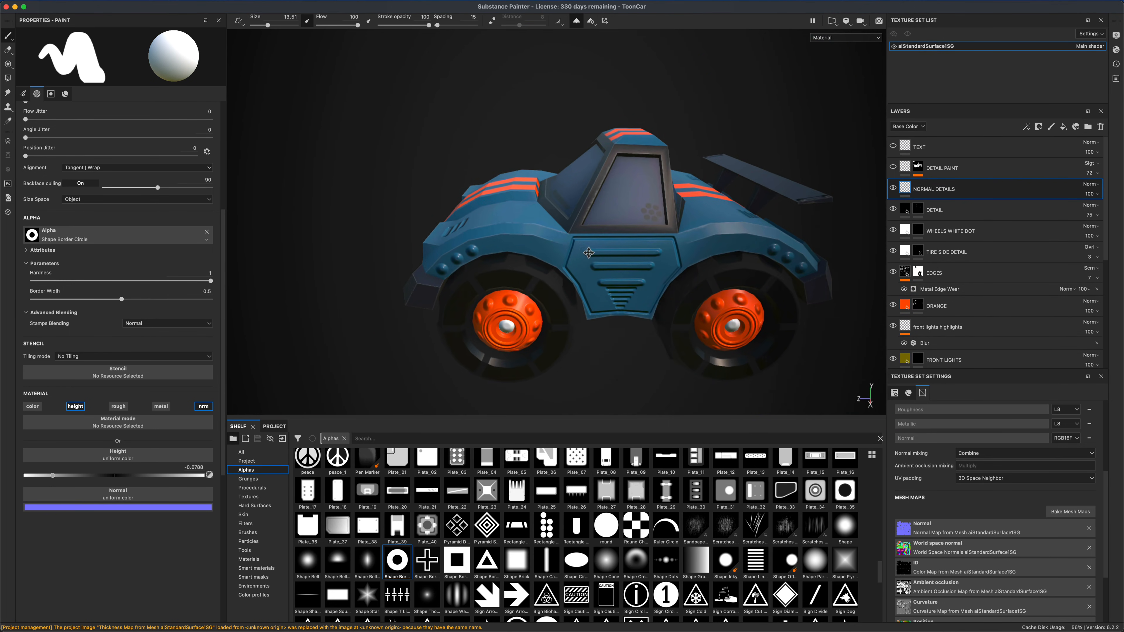
{"action": "mouse_move", "coordinate": [750, 365]}
{"action": "left_mouse_down", "text": "alt"}
{"action": "mouse_move", "coordinate": [673, 302]}
{"action": "mouse_move", "coordinate": [703, 305]}
{"action": "mouse_move", "coordinate": [876, 223]}
{"action": "left_mouse_up", "text": "alt"}
Step: Select and show the DETAIL PAINT layer, toggling its visibility to compare its effect on the car body
{"action": "left_click", "coordinate": [944, 172]}
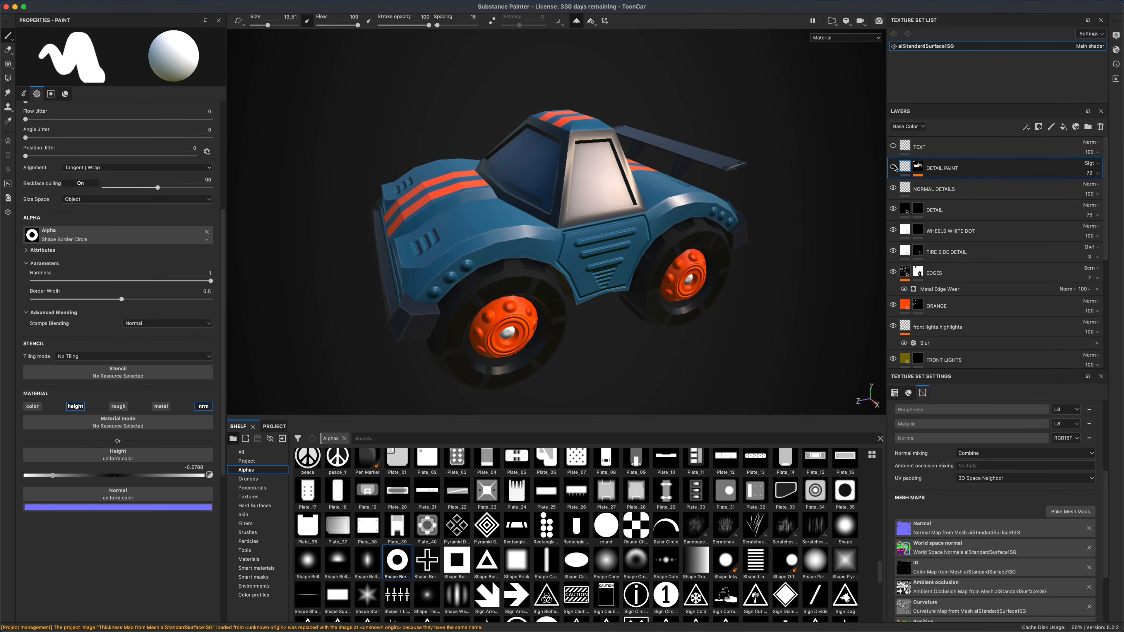
{"action": "mouse_move", "coordinate": [828, 214]}
{"action": "left_mouse_down", "text": "alt"}
{"action": "mouse_move", "coordinate": [798, 219]}
{"action": "mouse_move", "coordinate": [786, 237]}
{"action": "mouse_move", "coordinate": [808, 283]}
{"action": "mouse_move", "coordinate": [808, 257]}
{"action": "left_mouse_up", "text": "alt"}
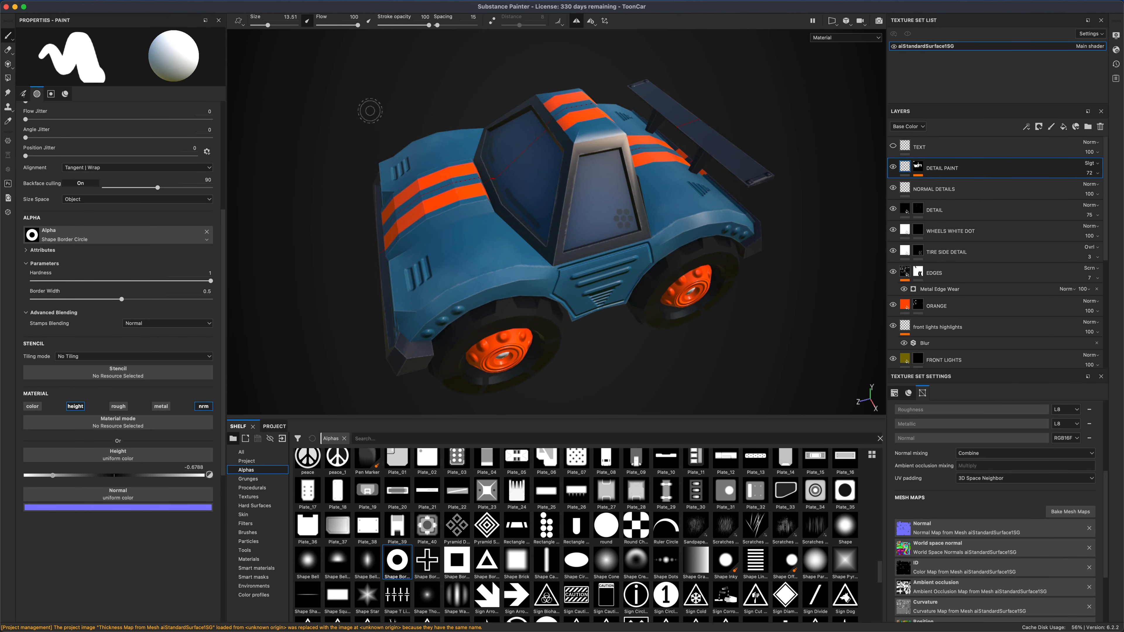
{"action": "left_click", "coordinate": [893, 168]}
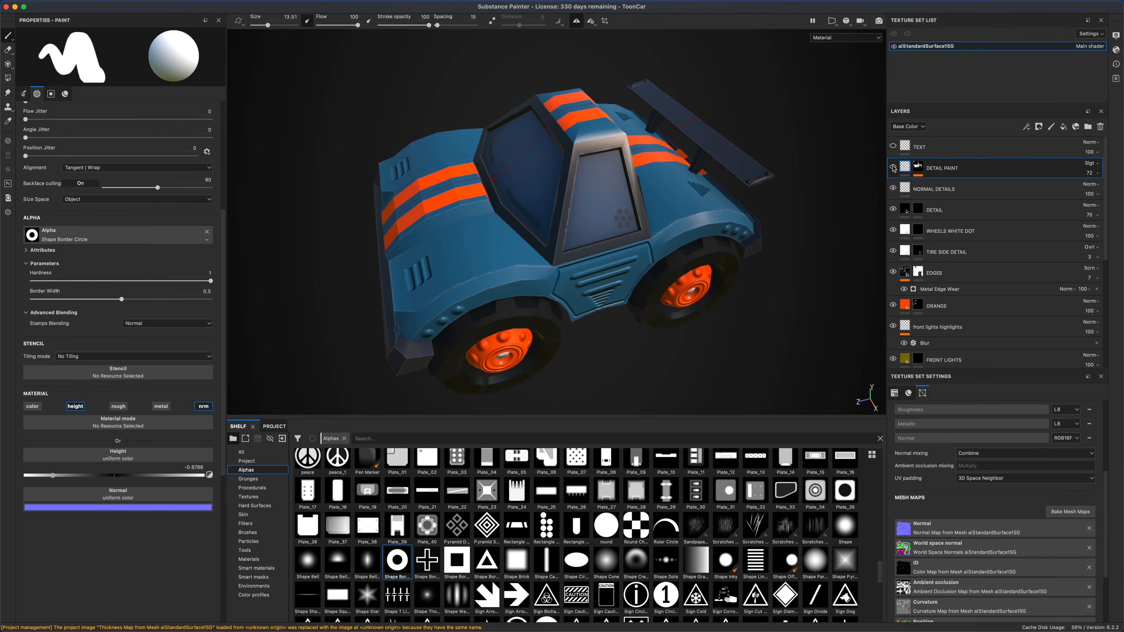
{"action": "left_click", "coordinate": [893, 167]}
{"action": "left_click", "coordinate": [894, 168]}
{"action": "left_click", "coordinate": [893, 168]}
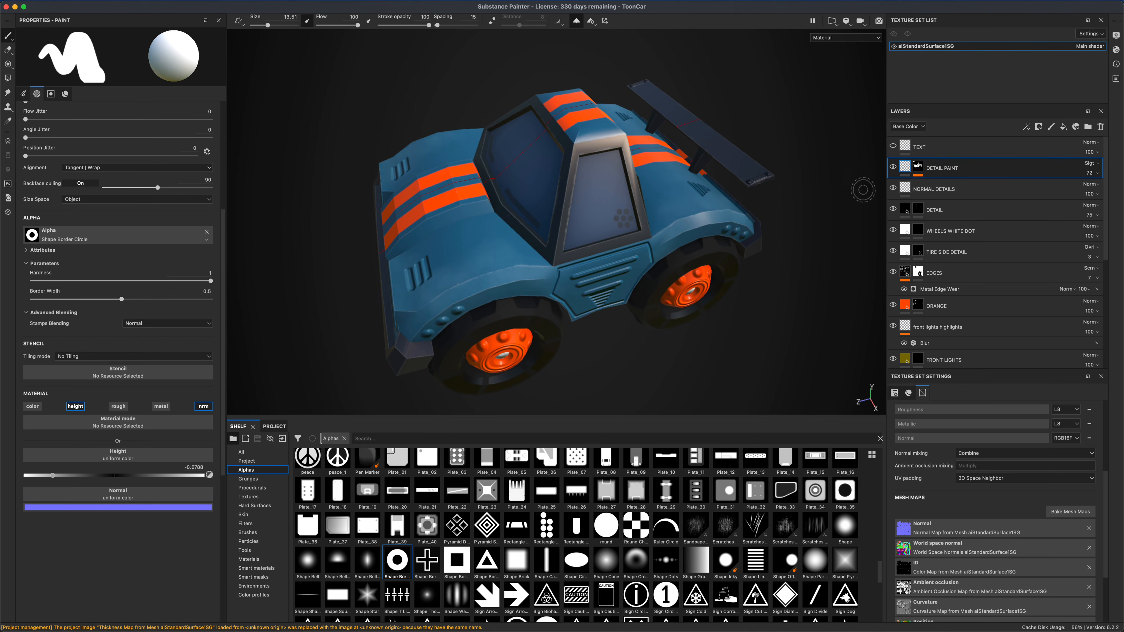
{"action": "left_click_drag", "start_coordinate": [836, 199], "coordinate": [828, 189], "text": "alt"}
{"action": "left_click_drag", "start_coordinate": [811, 273], "coordinate": [823, 224], "text": "alt"}
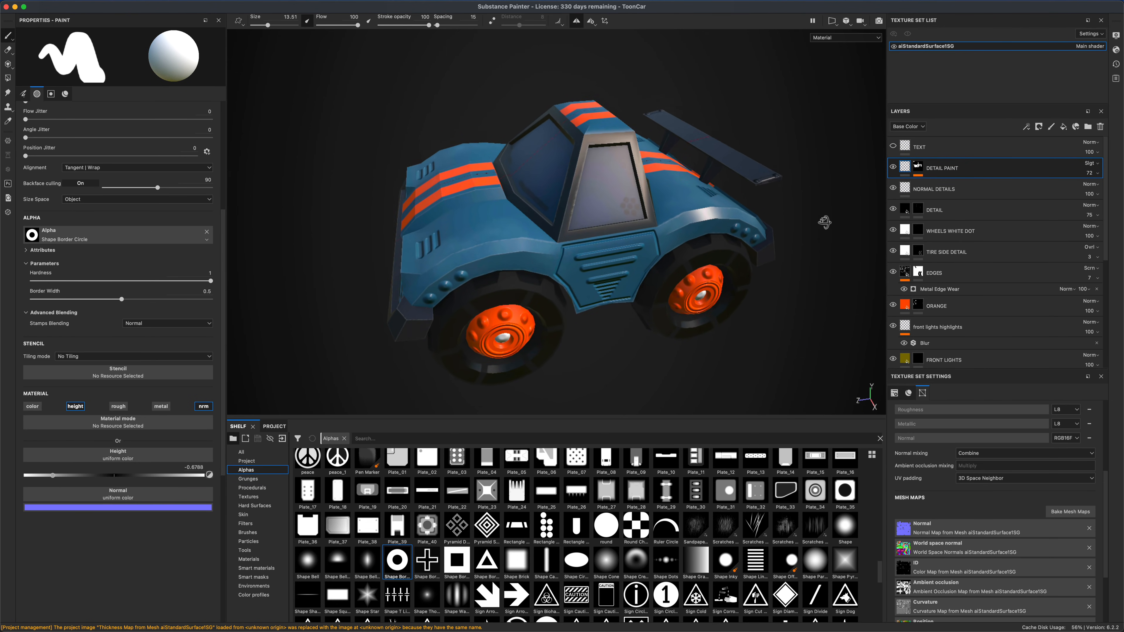
Step: Add a paint layer above DETAIL PAINT and choose the Dirt 1 brush
{"action": "left_click", "coordinate": [1052, 129]}
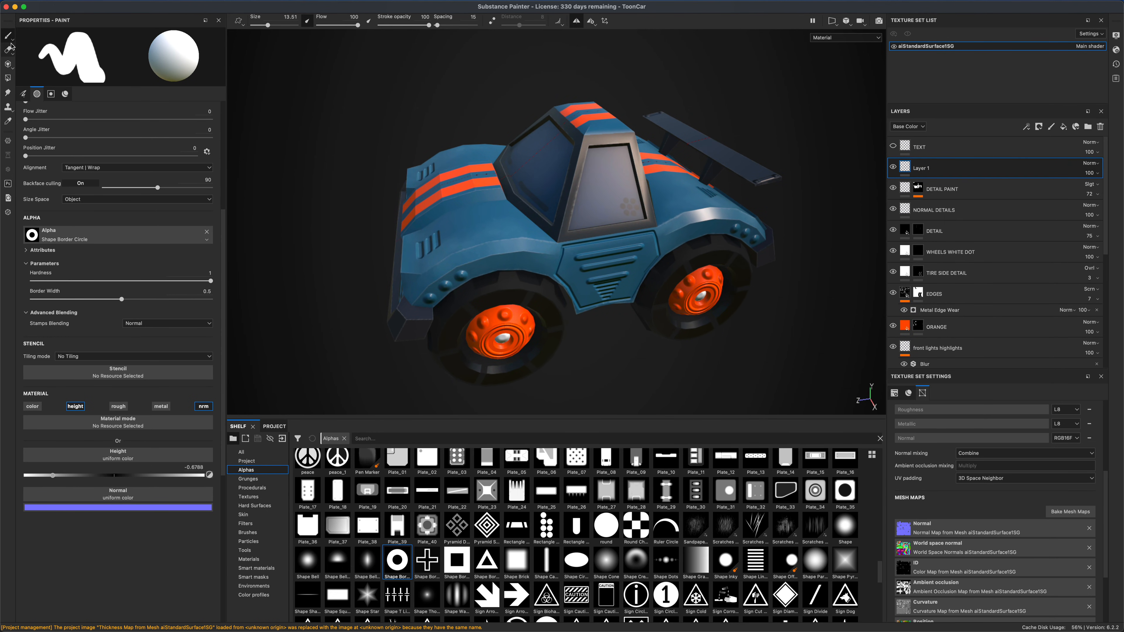
{"action": "left_click", "coordinate": [257, 532]}
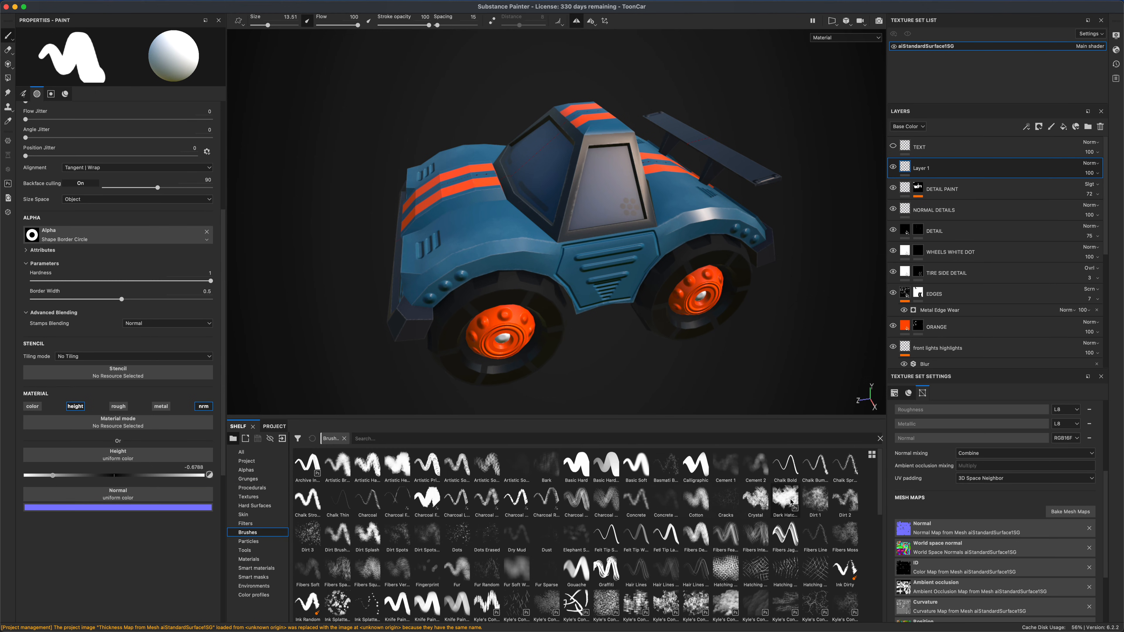
{"action": "left_click", "coordinate": [817, 499]}
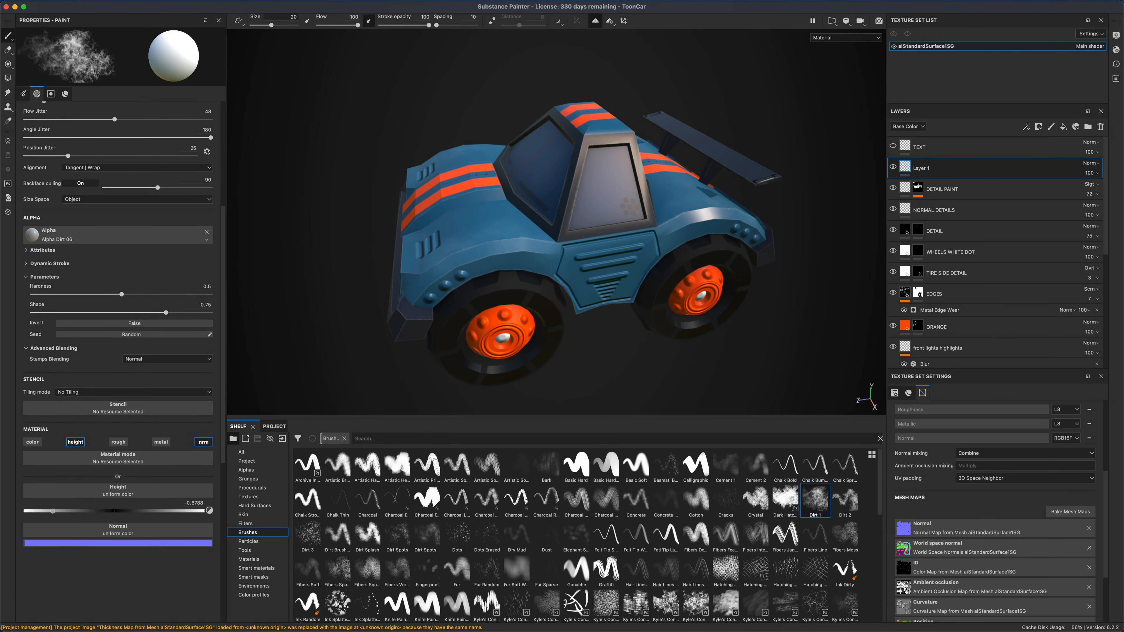
Step: Enlarge the brush to 40.1, try a dirt height stroke across the front hood, and undo it
{"action": "right_click_drag", "start_coordinate": [509, 237], "coordinate": [532, 238], "text": "ctrl"}
{"action": "left_click_drag", "start_coordinate": [508, 242], "coordinate": [436, 276]}
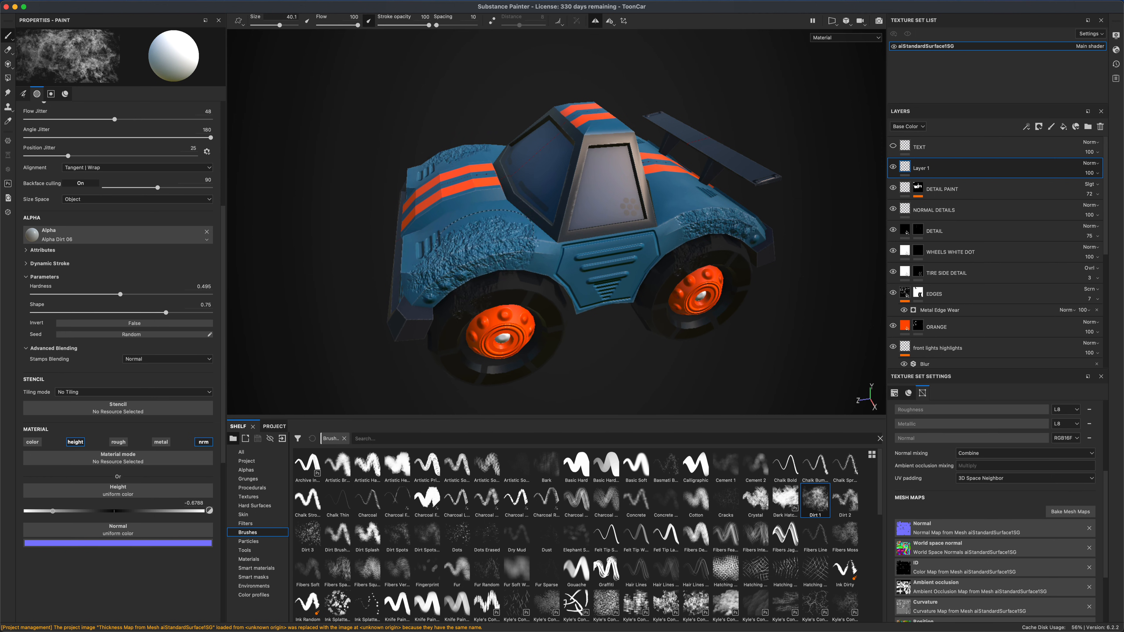
{"action": "key", "text": "super+z"}
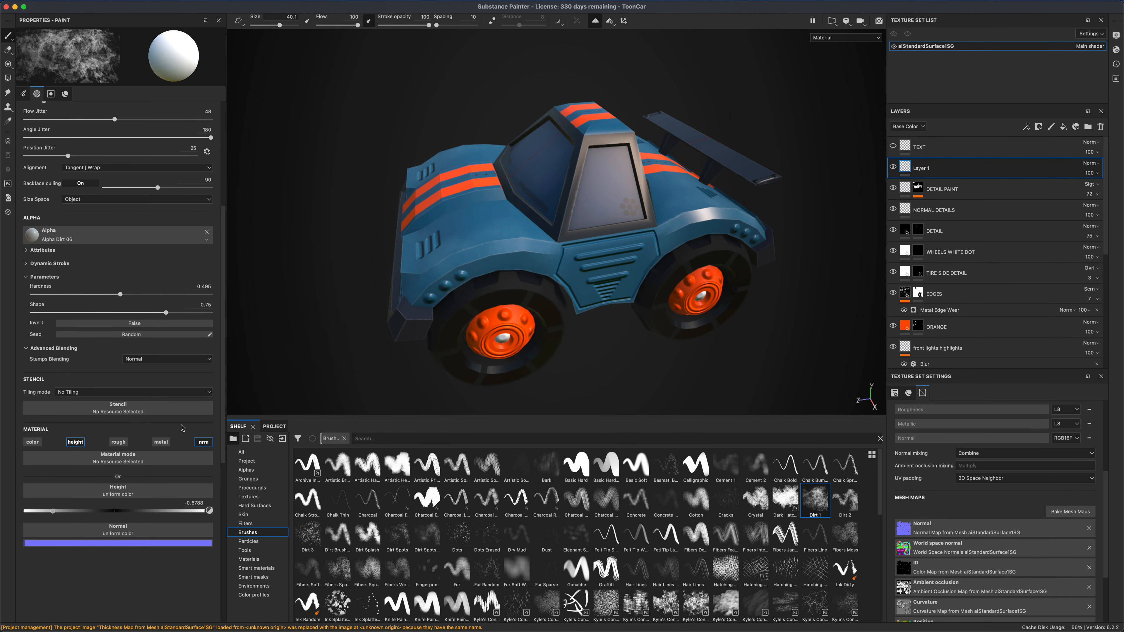
Step: Enable only the color channel for the dirt brush and set its base color to white
{"action": "left_click", "coordinate": [82, 445]}
{"action": "left_click", "coordinate": [203, 442]}
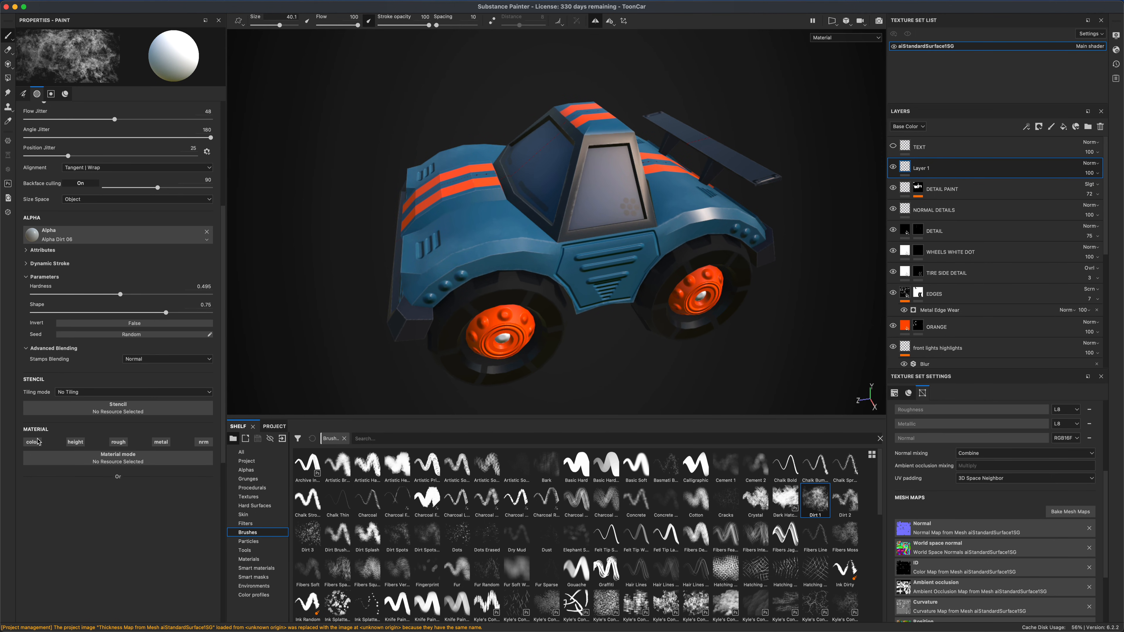
{"action": "left_click", "coordinate": [33, 442]}
{"action": "left_click", "coordinate": [122, 503]}
{"action": "left_click_drag", "start_coordinate": [132, 554], "coordinate": [109, 623]}
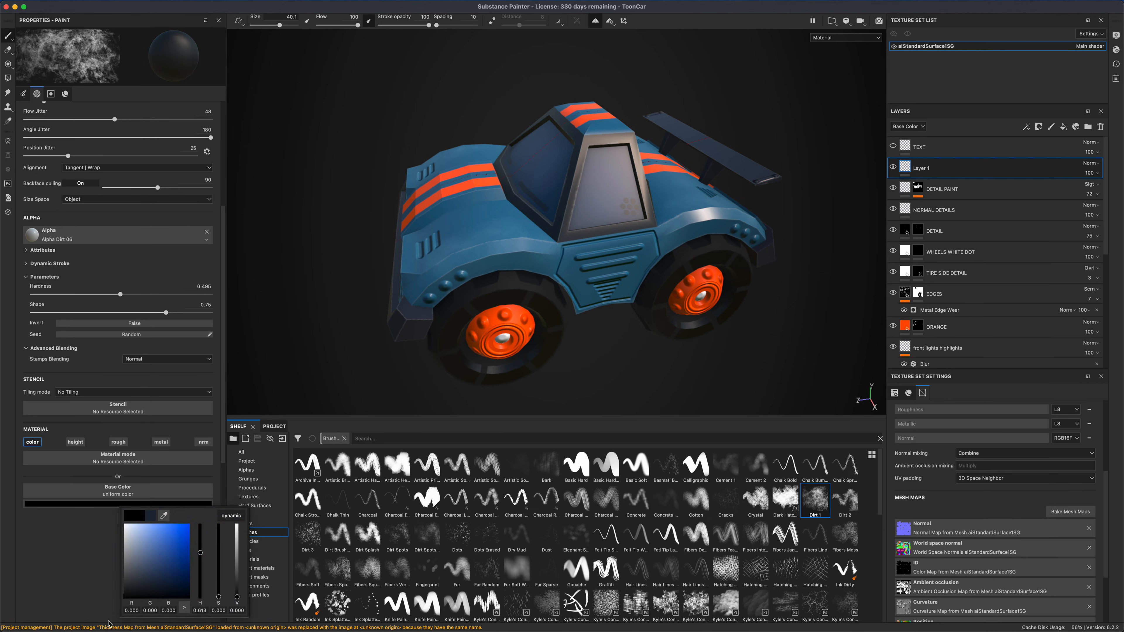
{"action": "mouse_move", "coordinate": [125, 559]}
{"action": "left_mouse_down"}
{"action": "mouse_move", "coordinate": [128, 537]}
{"action": "mouse_move", "coordinate": [106, 511]}
{"action": "left_mouse_up"}
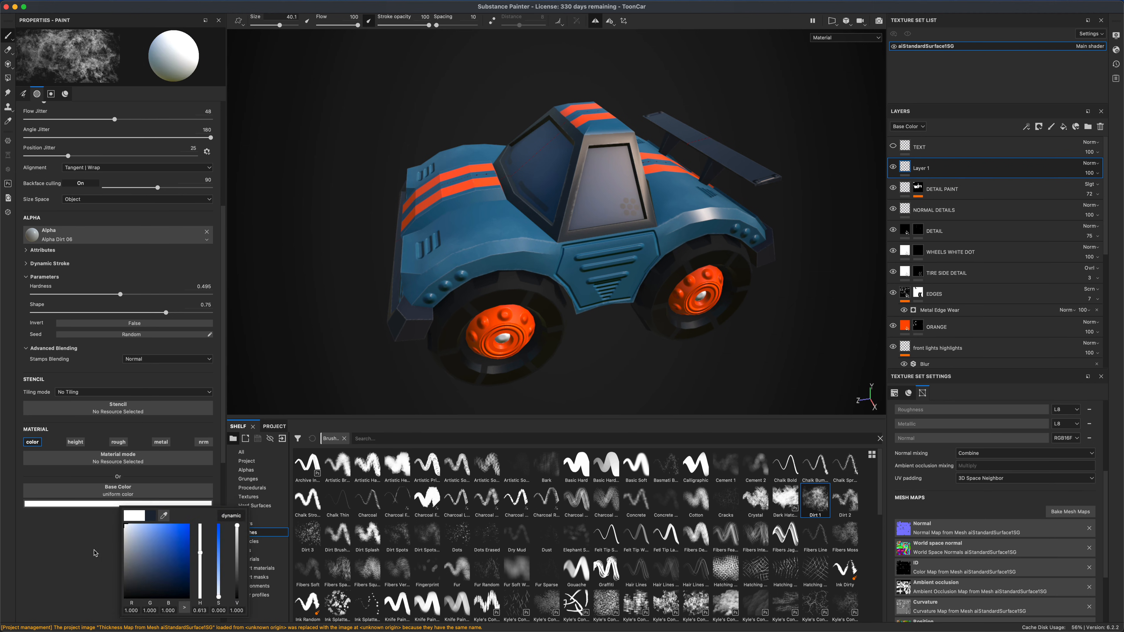
{"action": "left_click", "coordinate": [95, 552]}
Step: Paint white dirt over the hood and fenders, and set the layer's blending mode to Soft light
{"action": "mouse_move", "coordinate": [521, 239]}
{"action": "left_mouse_down"}
{"action": "mouse_move", "coordinate": [462, 262]}
{"action": "mouse_move", "coordinate": [443, 236]}
{"action": "mouse_move", "coordinate": [422, 279]}
{"action": "mouse_move", "coordinate": [428, 216]}
{"action": "left_mouse_up"}
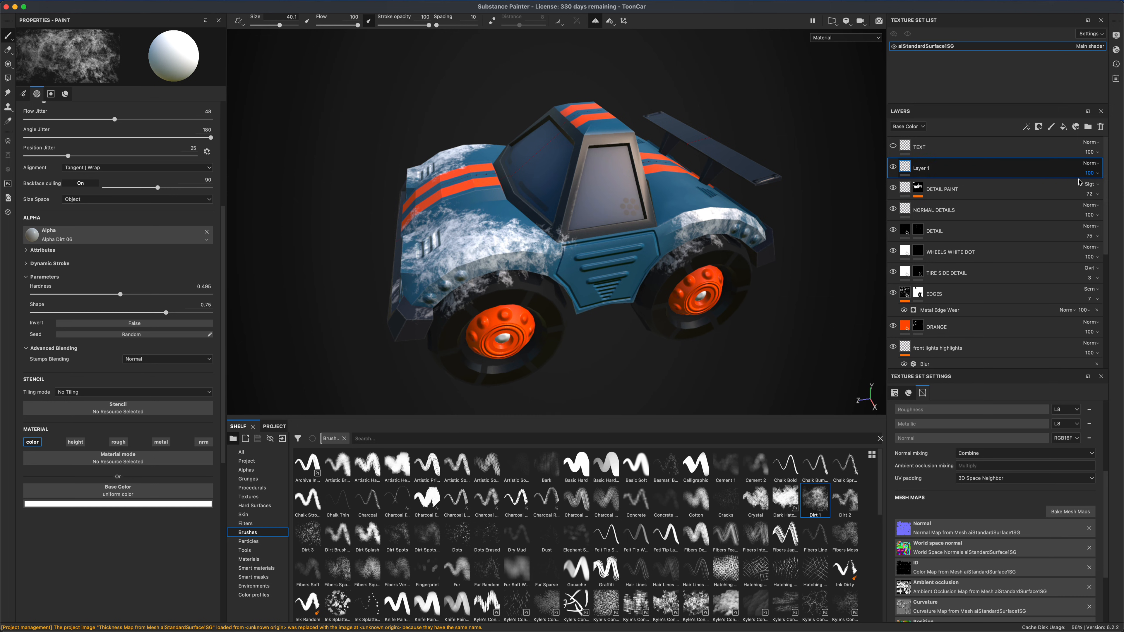
{"action": "left_click", "coordinate": [1091, 167]}
{"action": "left_click", "coordinate": [1089, 303]}
{"action": "left_click", "coordinate": [1096, 166]}
{"action": "left_click", "coordinate": [1084, 264]}
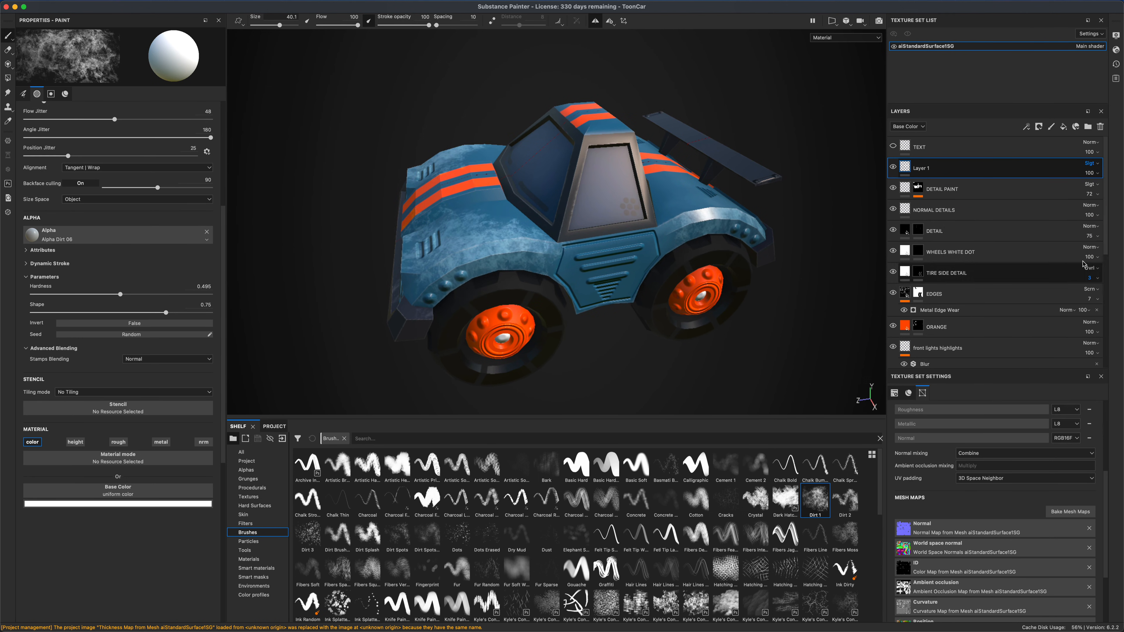
Step: Reduce the white dirt layer's opacity to 35
{"action": "left_click", "coordinate": [1090, 174]}
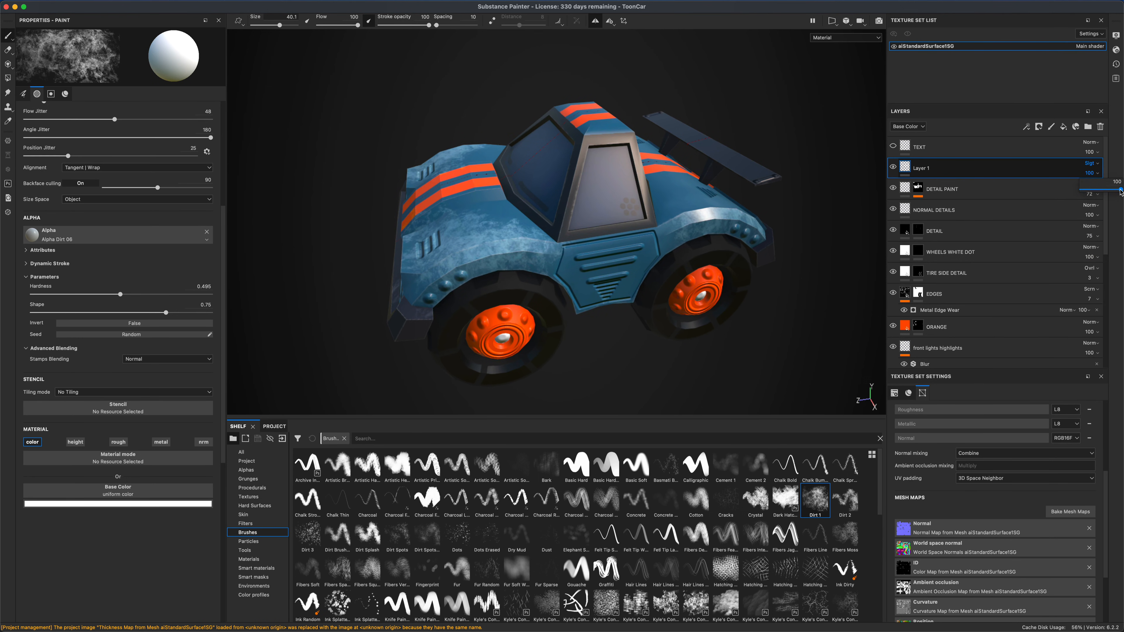
{"action": "left_click_drag", "start_coordinate": [1121, 191], "coordinate": [1085, 189]}
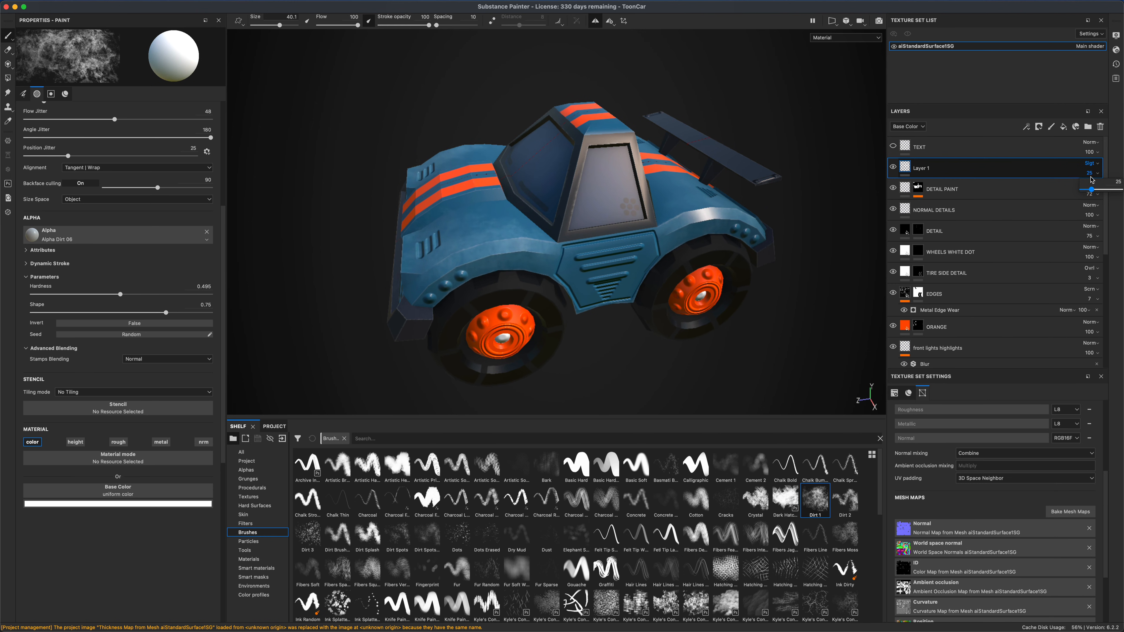
{"action": "left_click_drag", "start_coordinate": [1086, 179], "coordinate": [1095, 179]}
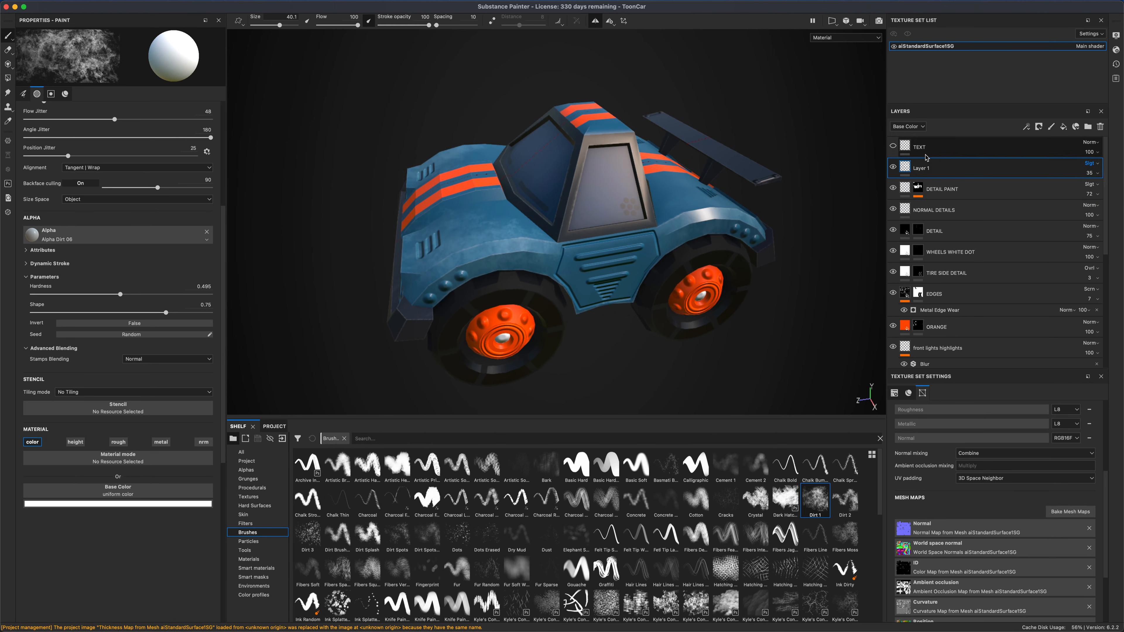
Step: Add a white mask to the dirt layer, and delete the layer with its mask
{"action": "right_click", "coordinate": [905, 167]}
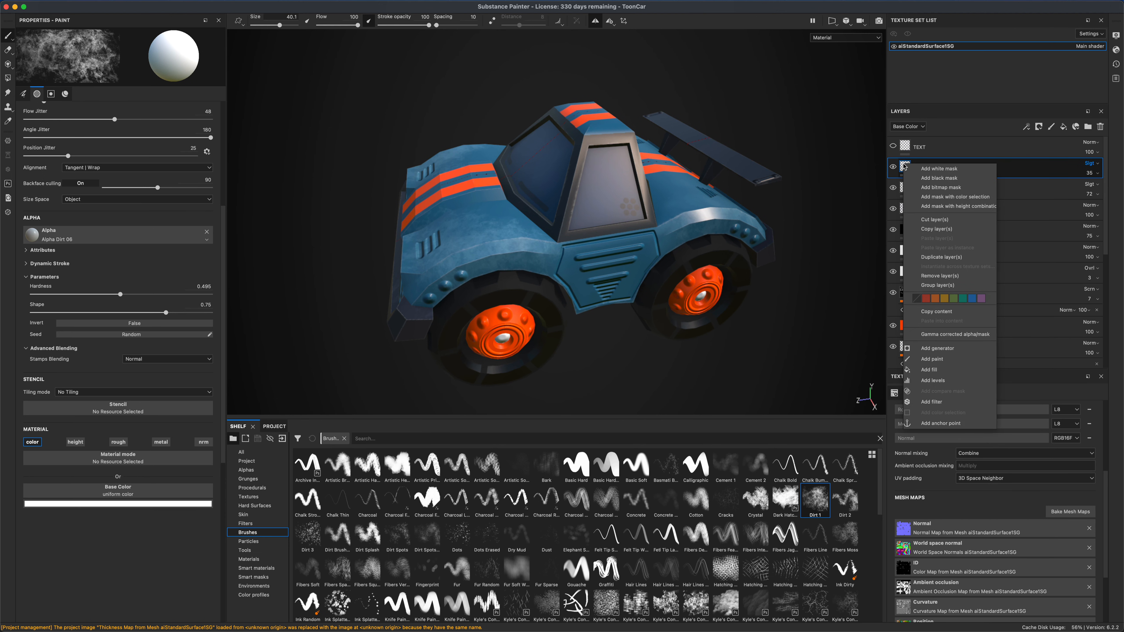
{"action": "left_click", "coordinate": [933, 172]}
{"action": "left_click_drag", "start_coordinate": [575, 265], "coordinate": [513, 274], "text": "alt"}
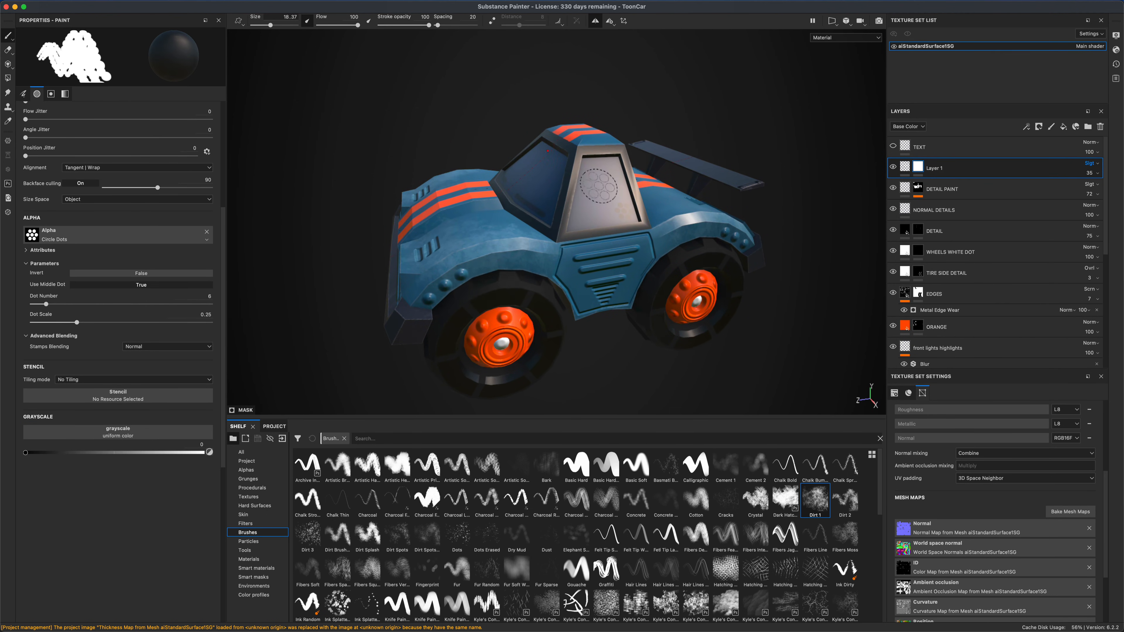
{"action": "left_click_drag", "start_coordinate": [795, 125], "coordinate": [782, 152], "text": "alt"}
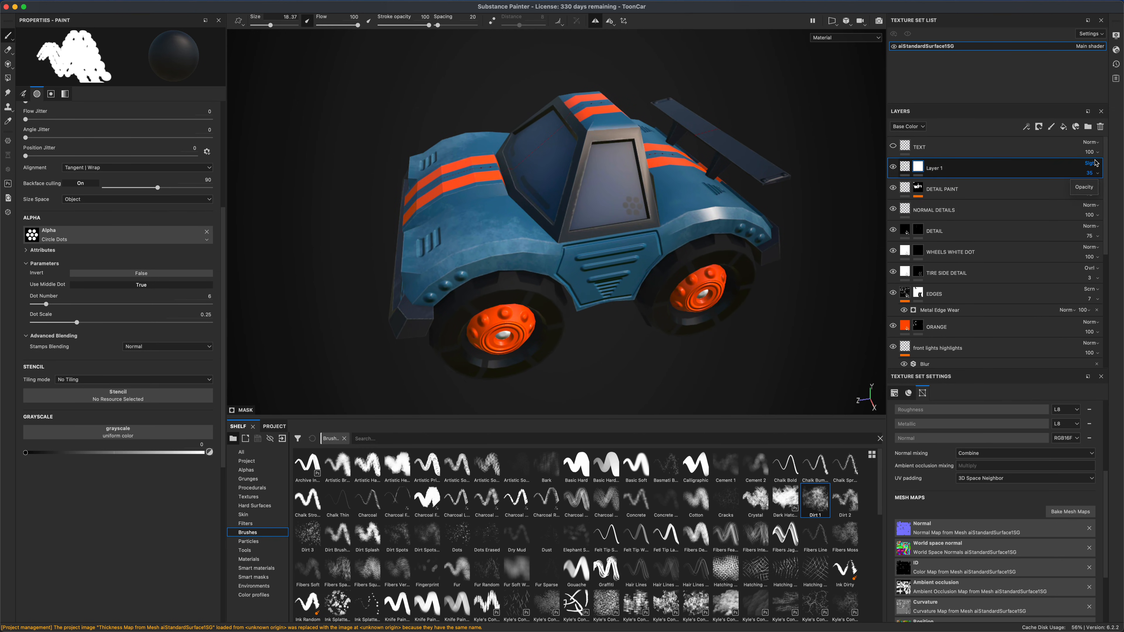
{"action": "left_click", "coordinate": [1101, 128]}
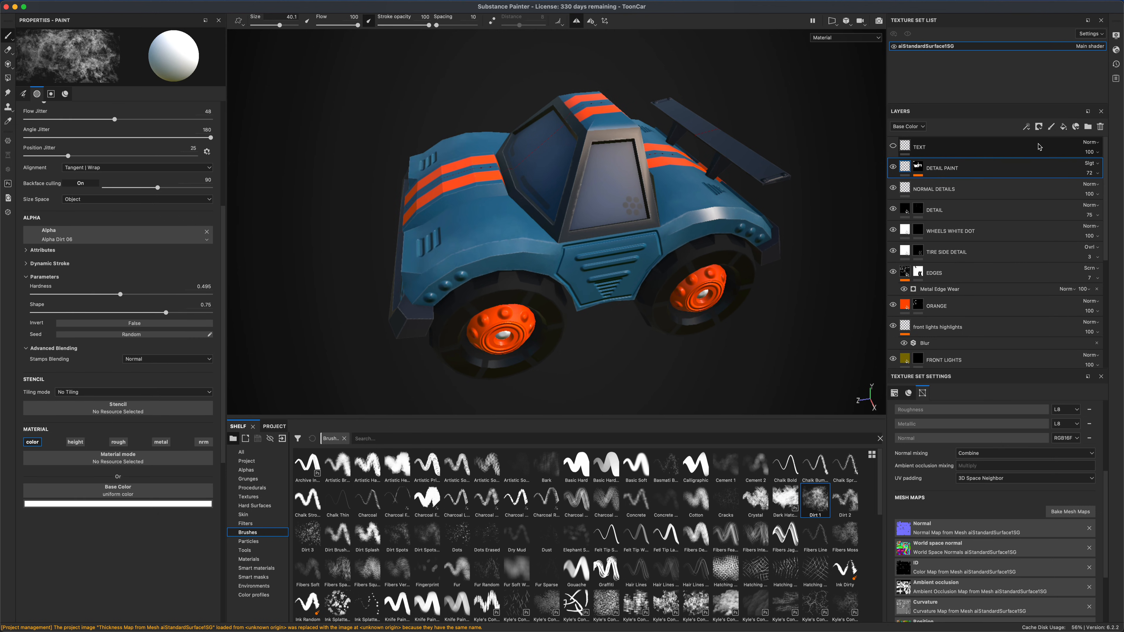
Step: Select and show the TEXT layer, and bring the lettering on the rear bumper into view
{"action": "left_click", "coordinate": [956, 151]}
{"action": "left_click", "coordinate": [894, 146]}
{"action": "left_click_drag", "start_coordinate": [810, 270], "coordinate": [726, 250], "text": "alt"}
{"action": "middle_click_drag", "start_coordinate": [768, 241], "coordinate": [761, 236], "text": "alt"}
{"action": "left_click_drag", "start_coordinate": [760, 236], "coordinate": [773, 235], "text": "alt"}
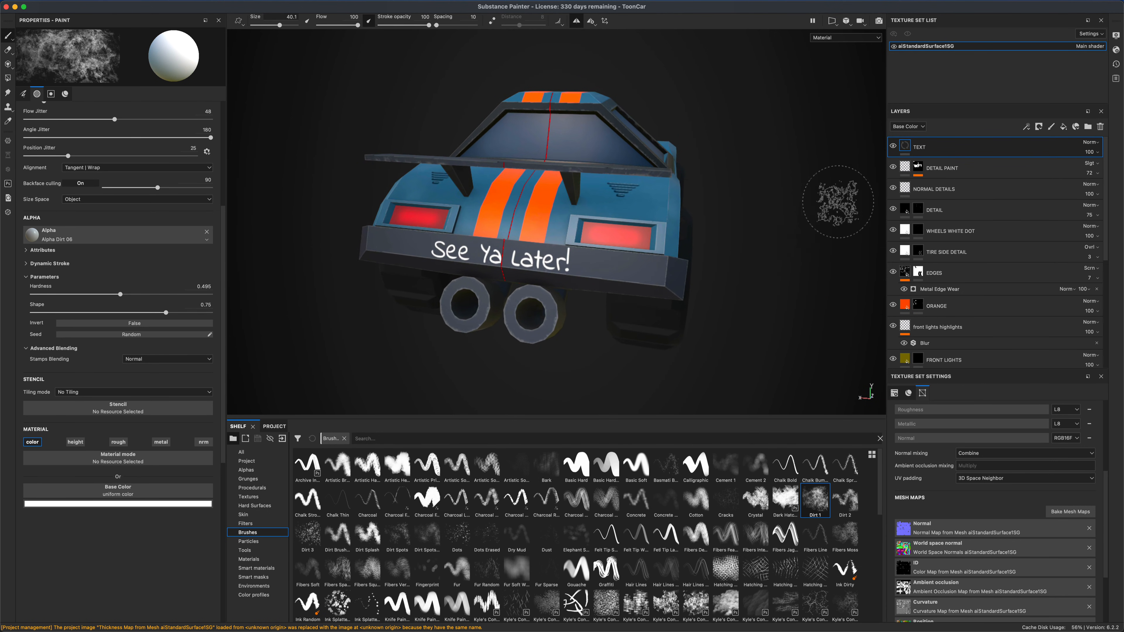
Step: Add a new paint layer above the TEXT layer and search the alphas for font
{"action": "left_click", "coordinate": [1051, 129]}
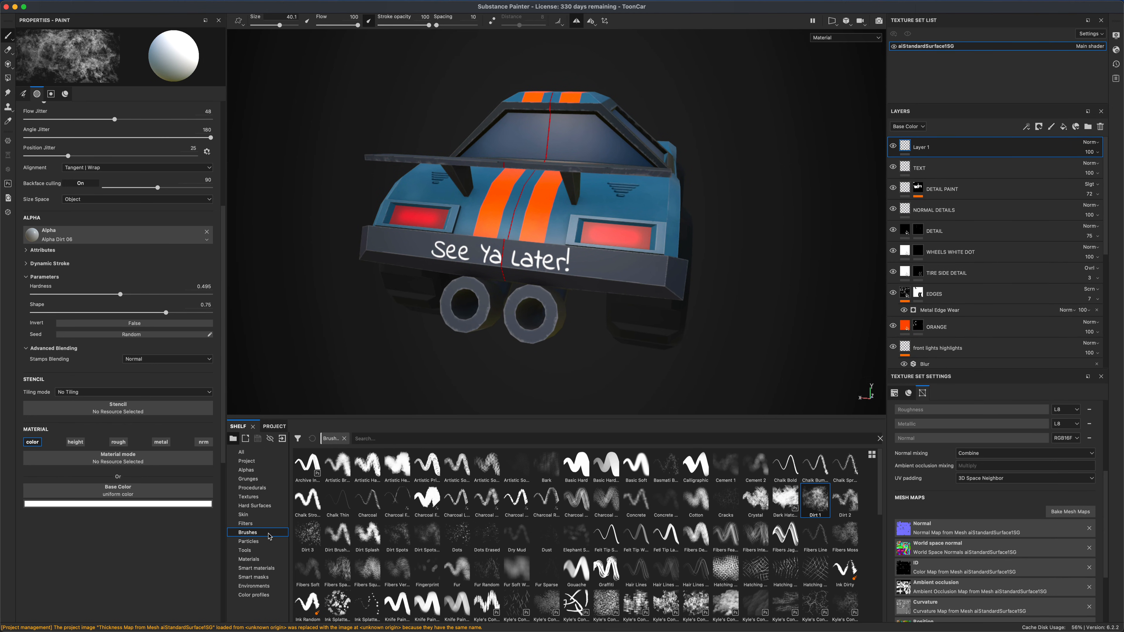
{"action": "left_click", "coordinate": [246, 470]}
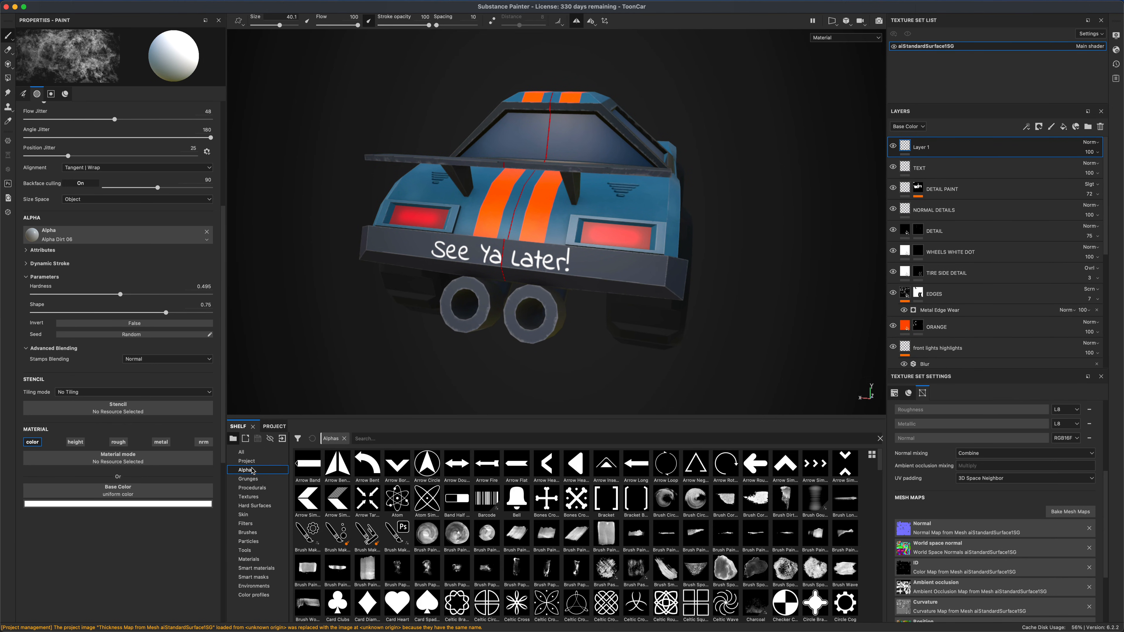
{"action": "left_click", "coordinate": [378, 439]}
{"action": "type", "text": "font"}
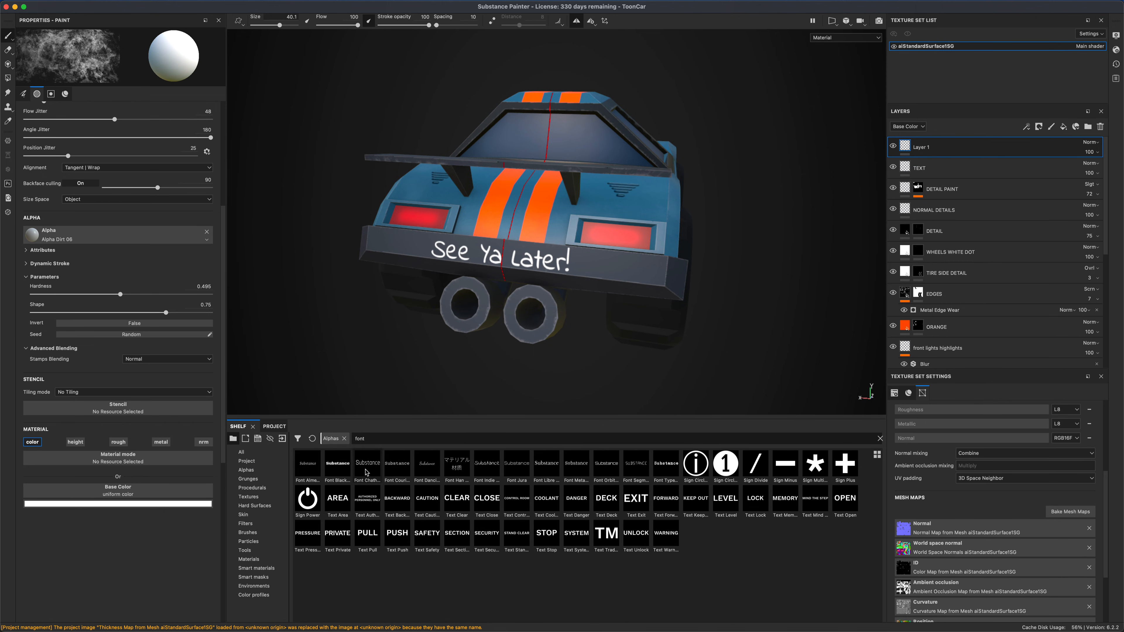
Step: Load the Font Black Ops One alpha into the brush and set its text to wazzzup!
{"action": "left_click", "coordinate": [366, 470]}
{"action": "left_click", "coordinate": [338, 468]}
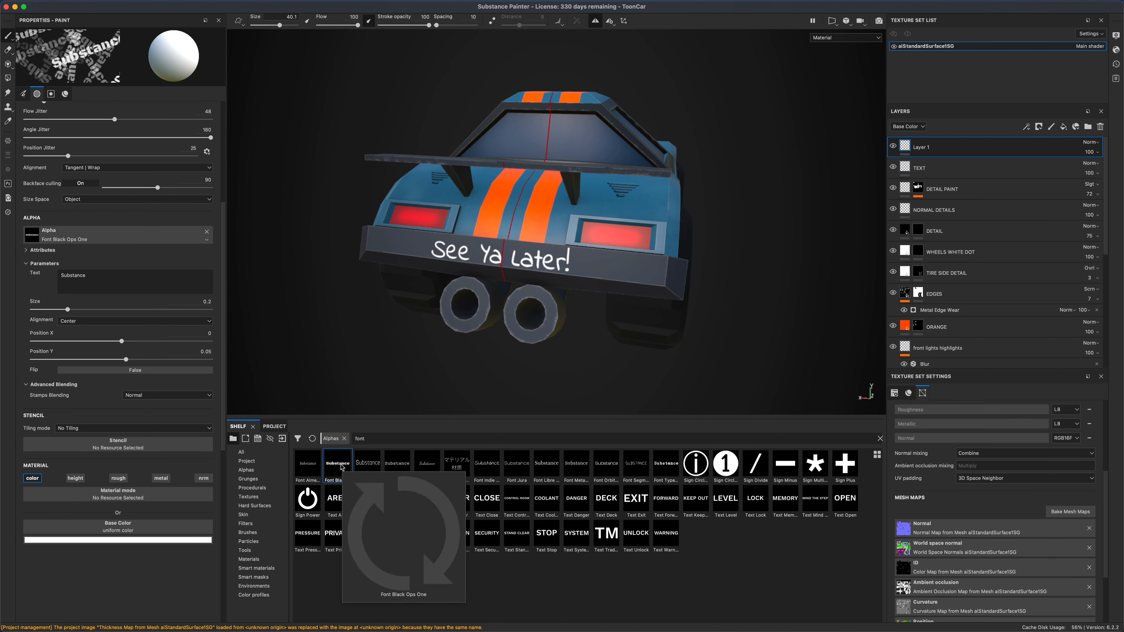
{"action": "left_click", "coordinate": [79, 275]}
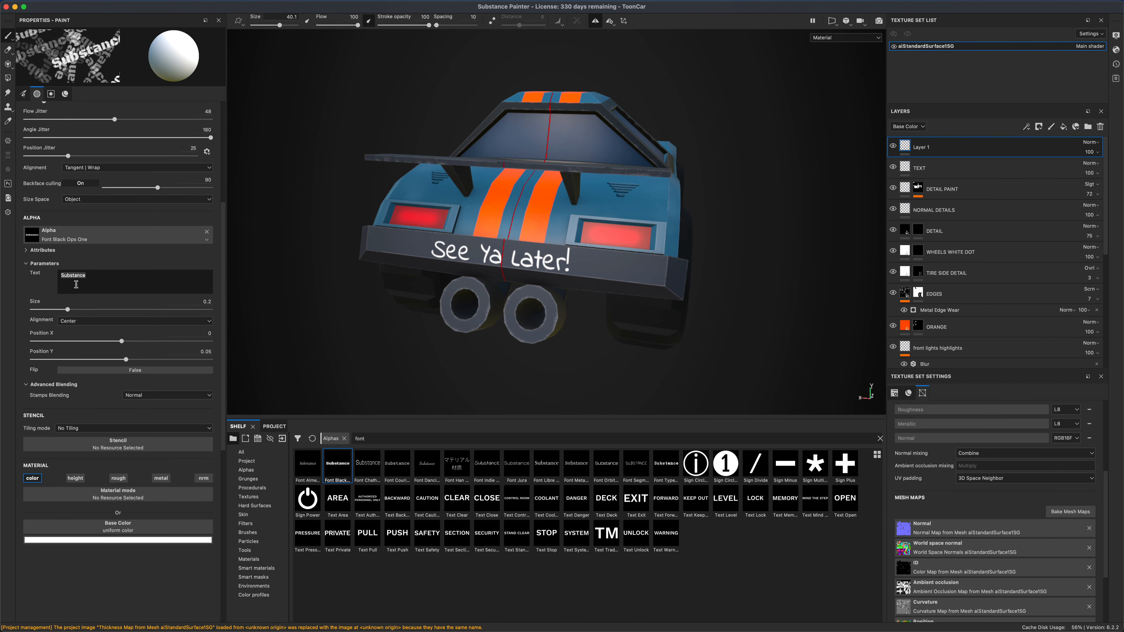
{"action": "type", "text": "wazzzup!"}
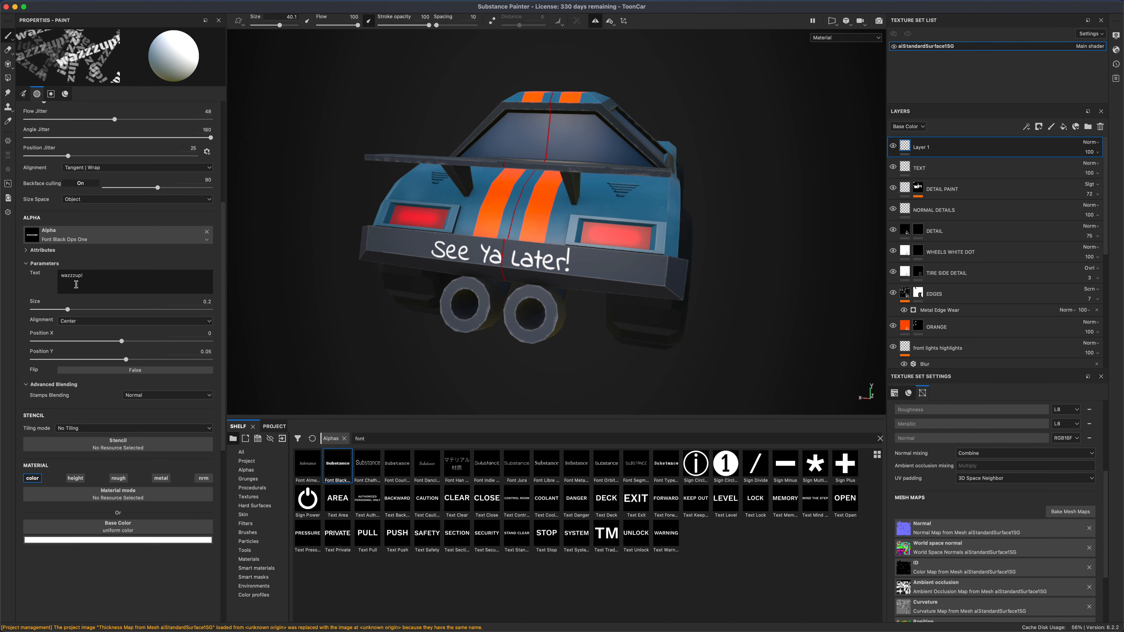
Step: Turn off symmetry and try stamping the wazzzup! text on the rear window, undoing each attempt
{"action": "left_click_drag", "start_coordinate": [339, 196], "coordinate": [380, 221], "text": "alt"}
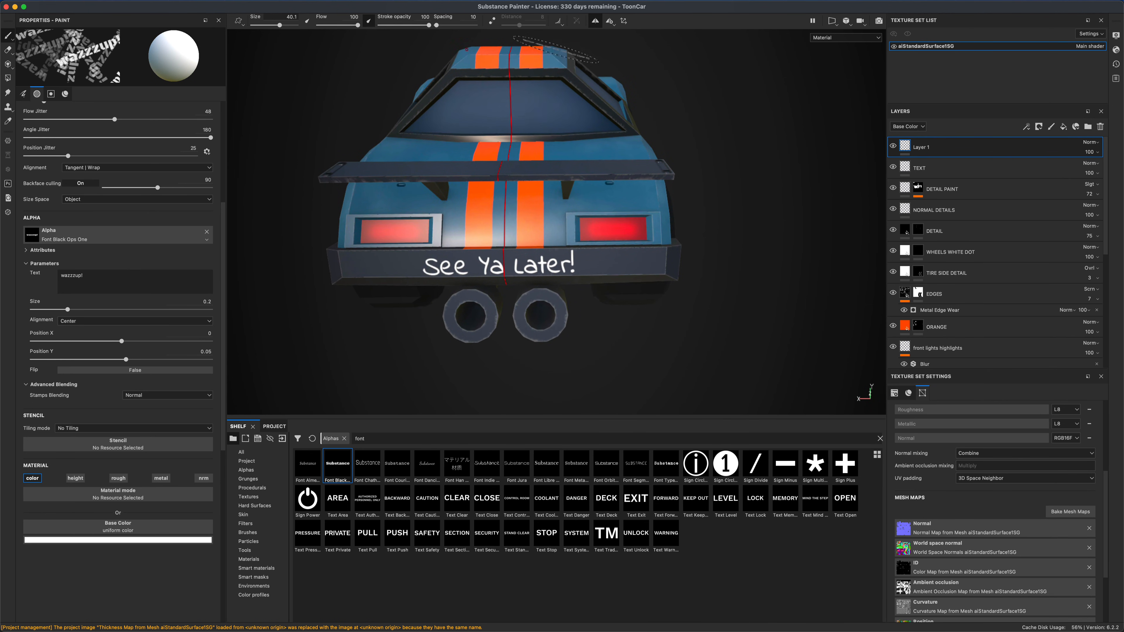
{"action": "left_click", "coordinate": [599, 20]}
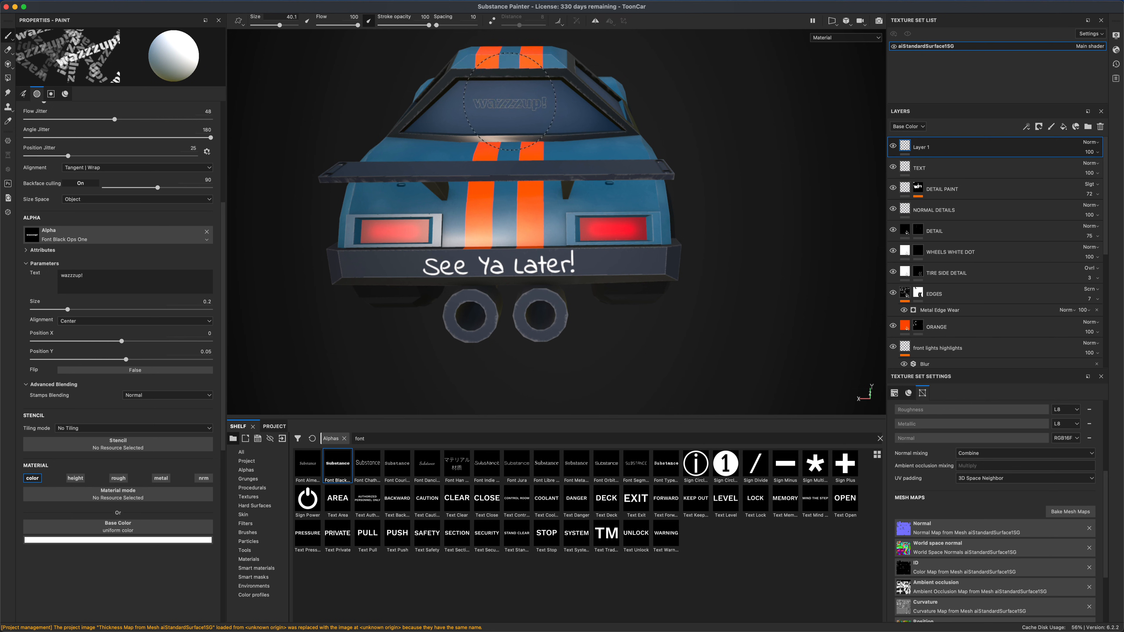
{"action": "left_click", "coordinate": [509, 101]}
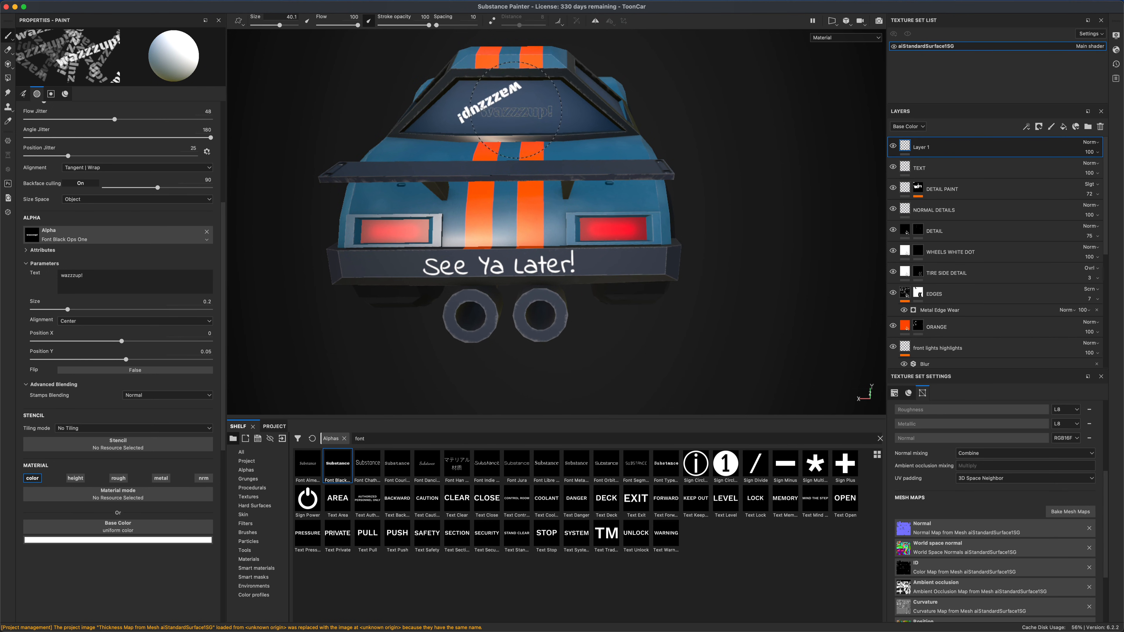
{"action": "key", "text": "super+z"}
{"action": "left_click", "coordinate": [514, 114]}
{"action": "key", "text": "super+z"}
{"action": "left_click", "coordinate": [511, 113]}
{"action": "key", "text": "super+z"}
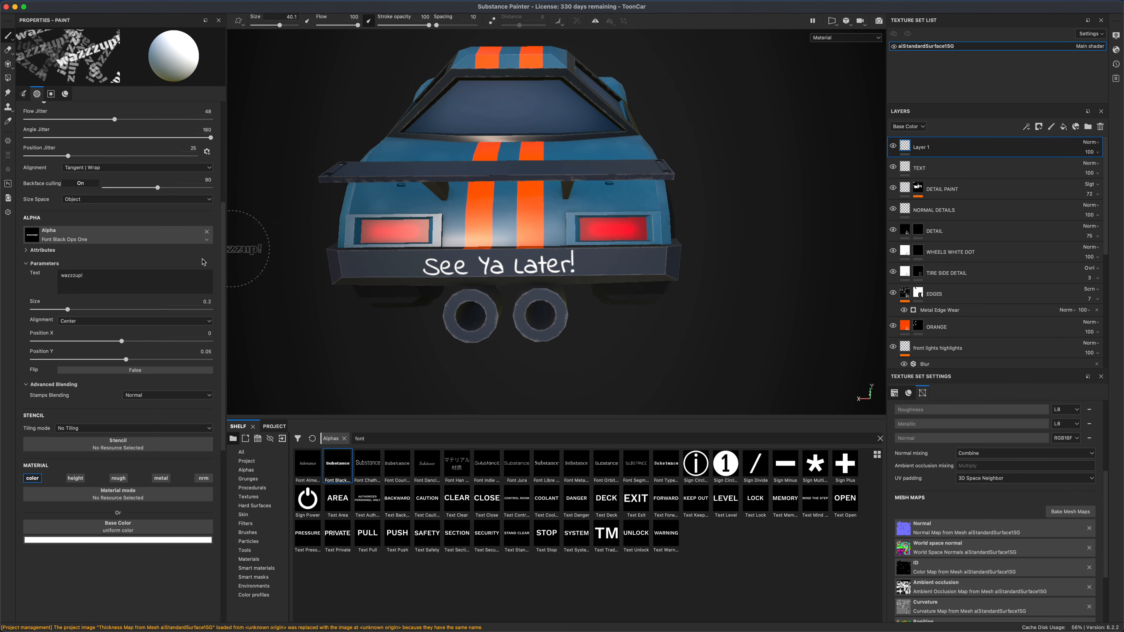
Step: Set the brush's size, flow, angle and position jitter to 0, and stamp wazzzup! on the rear window
{"action": "left_click_drag", "start_coordinate": [223, 315], "coordinate": [223, 236]}
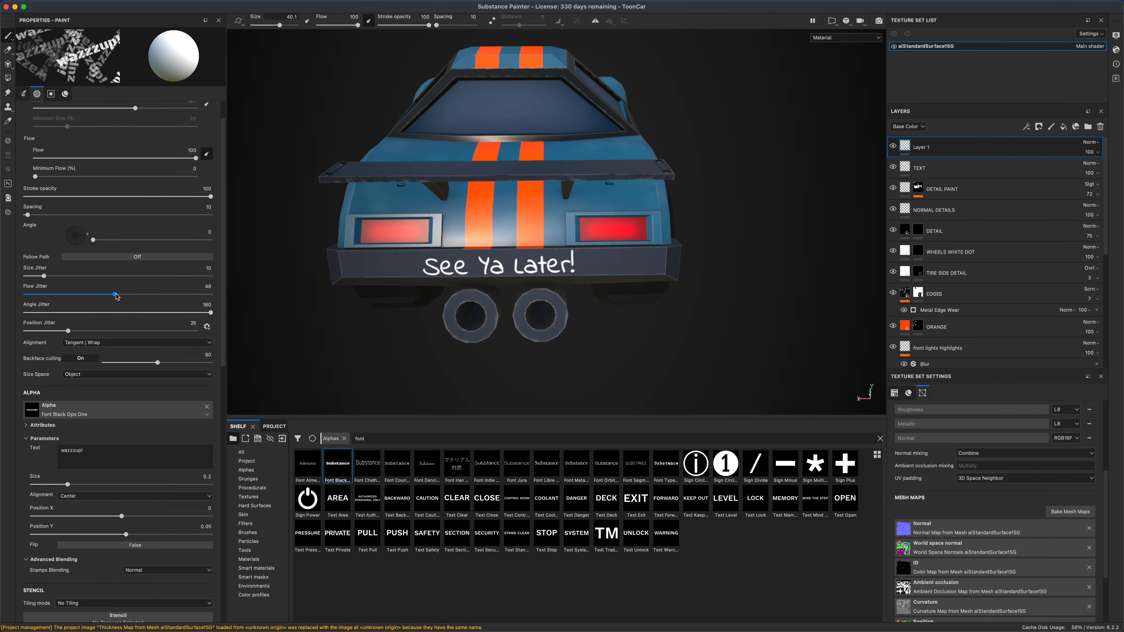
{"action": "left_click_drag", "start_coordinate": [69, 333], "coordinate": [25, 333]}
{"action": "left_click_drag", "start_coordinate": [211, 315], "coordinate": [24, 314]}
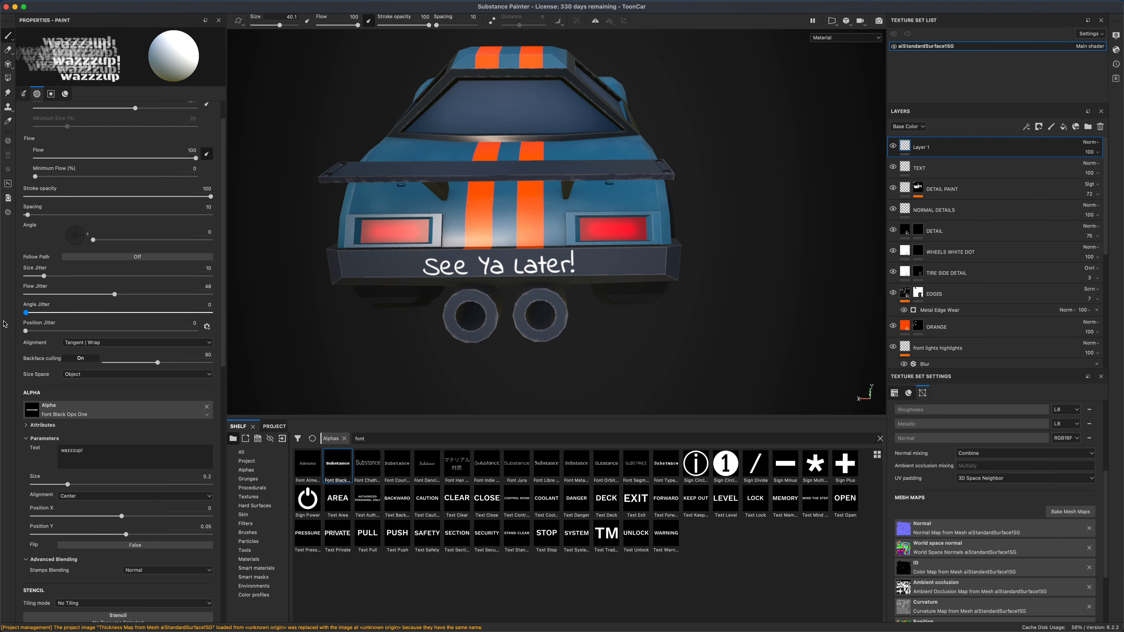
{"action": "mouse_move", "coordinate": [115, 294]}
{"action": "left_mouse_down"}
{"action": "mouse_move", "coordinate": [1, 299]}
{"action": "mouse_move", "coordinate": [22, 277]}
{"action": "left_mouse_up"}
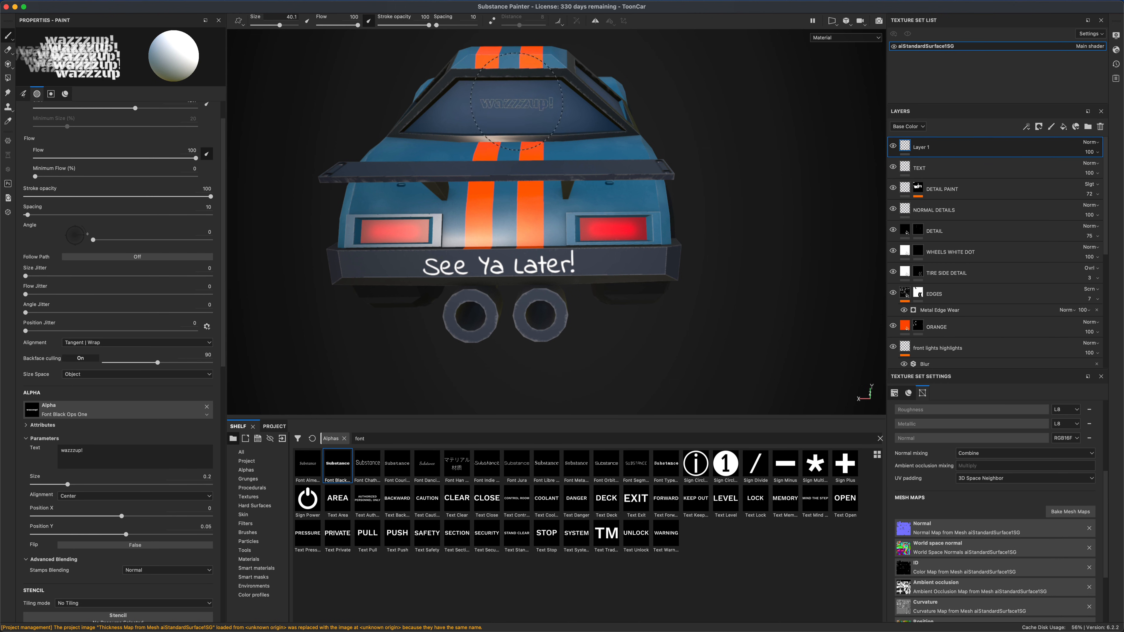
{"action": "left_click", "coordinate": [510, 109]}
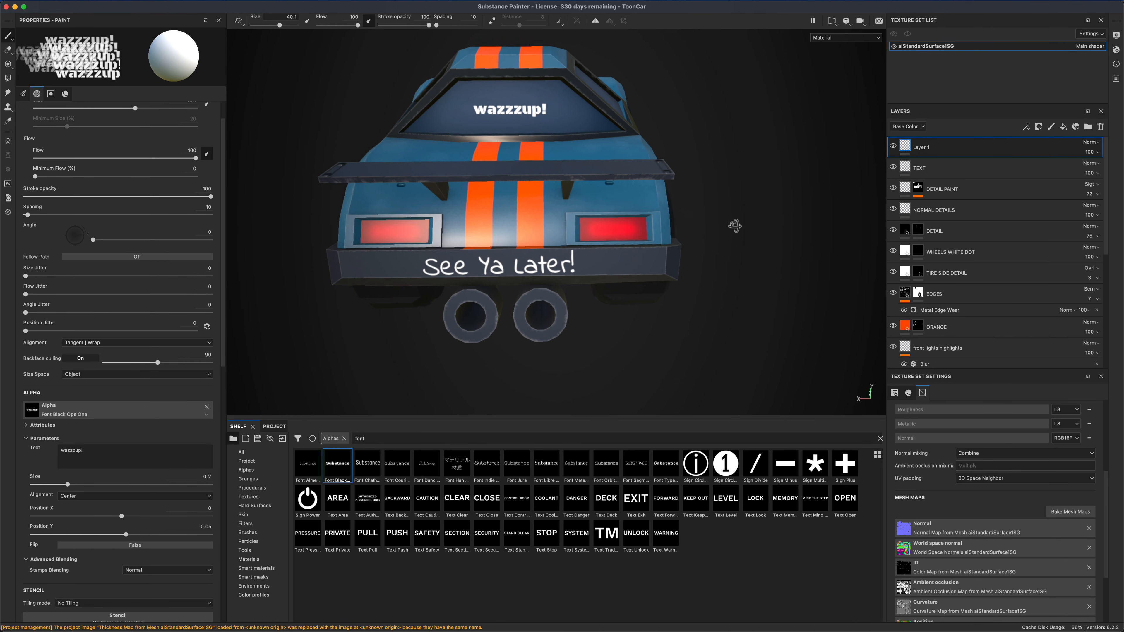
Step: Enlarge the brush to about 72 and stamp a bigger wazzzup! above the first one on the rear window
{"action": "left_click_drag", "start_coordinate": [735, 224], "coordinate": [737, 215], "text": "alt"}
{"action": "mouse_move", "coordinate": [515, 111]}
{"action": "right_mouse_down", "text": "ctrl"}
{"action": "mouse_move", "coordinate": [565, 111]}
{"action": "mouse_move", "coordinate": [551, 110]}
{"action": "right_mouse_up", "text": "ctrl"}
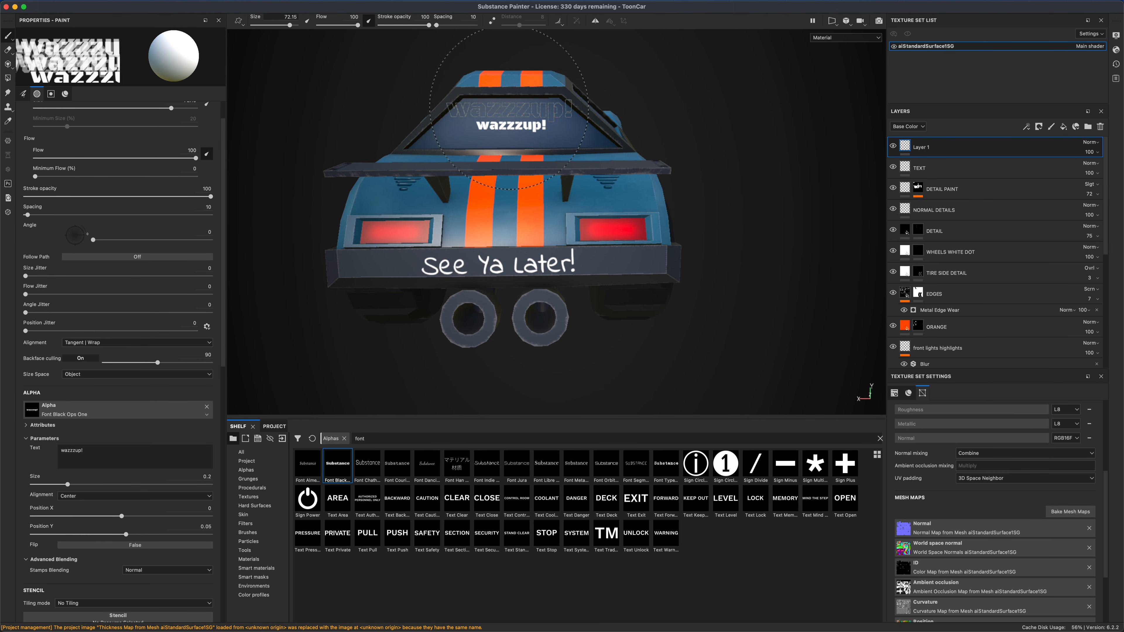
{"action": "left_click", "coordinate": [512, 108]}
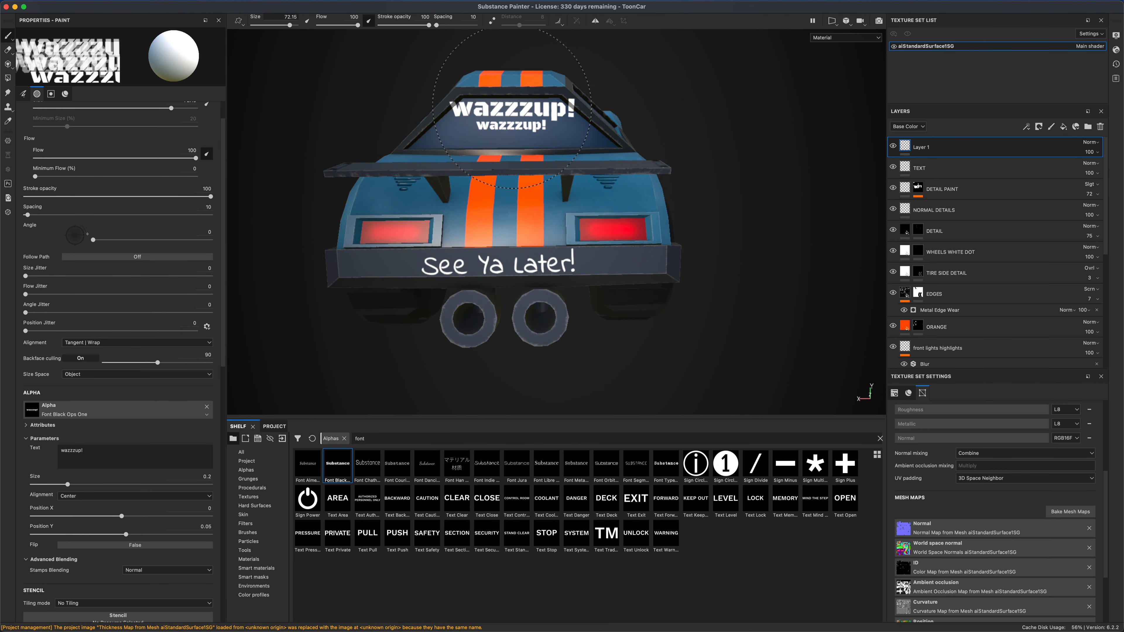
Step: Append a long run of random letters to the alpha's wazzzup! text and set the text size to 0.05
{"action": "left_click", "coordinate": [110, 453]}
{"action": "type", "text": "aldkasljdgljasdglkjglkjfdgjj"}
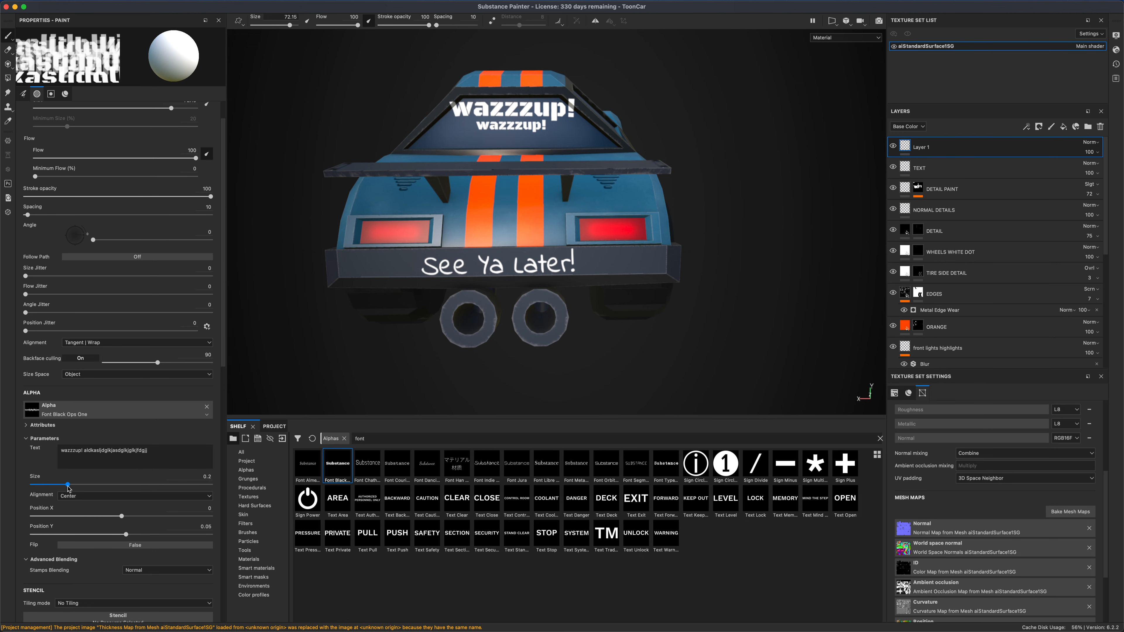
{"action": "left_click_drag", "start_coordinate": [68, 487], "coordinate": [41, 486]}
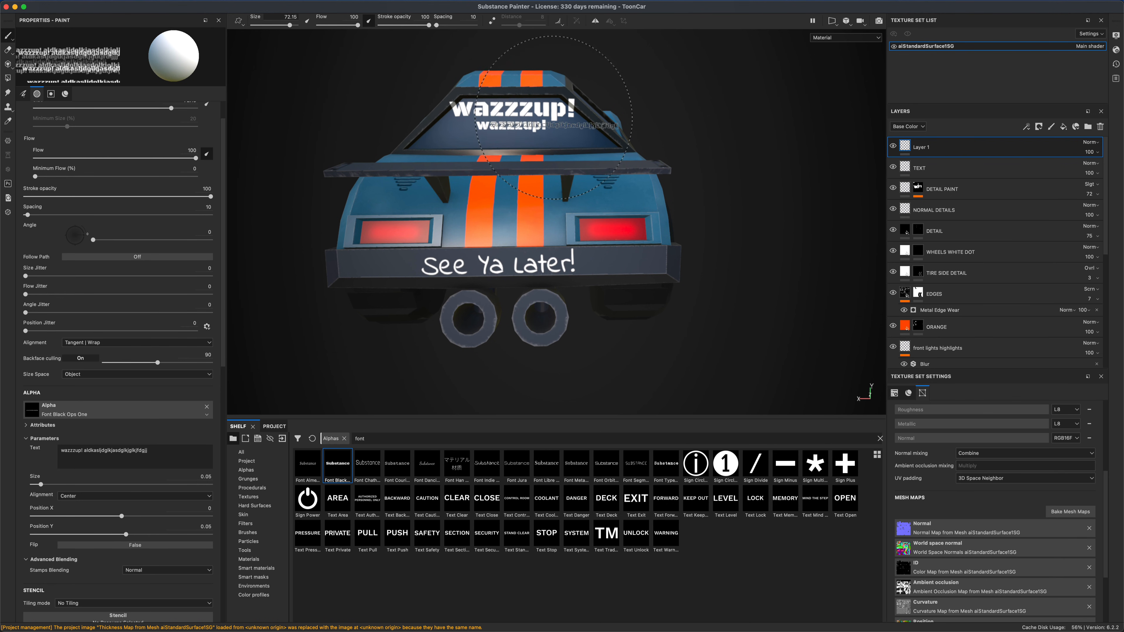
Step: Enlarge the brush further and stamp the long line of text beneath the other lettering on the rear window
{"action": "key", "text": "bracketright"}
{"action": "right_click_drag", "start_coordinate": [520, 133], "coordinate": [558, 133], "text": "super"}
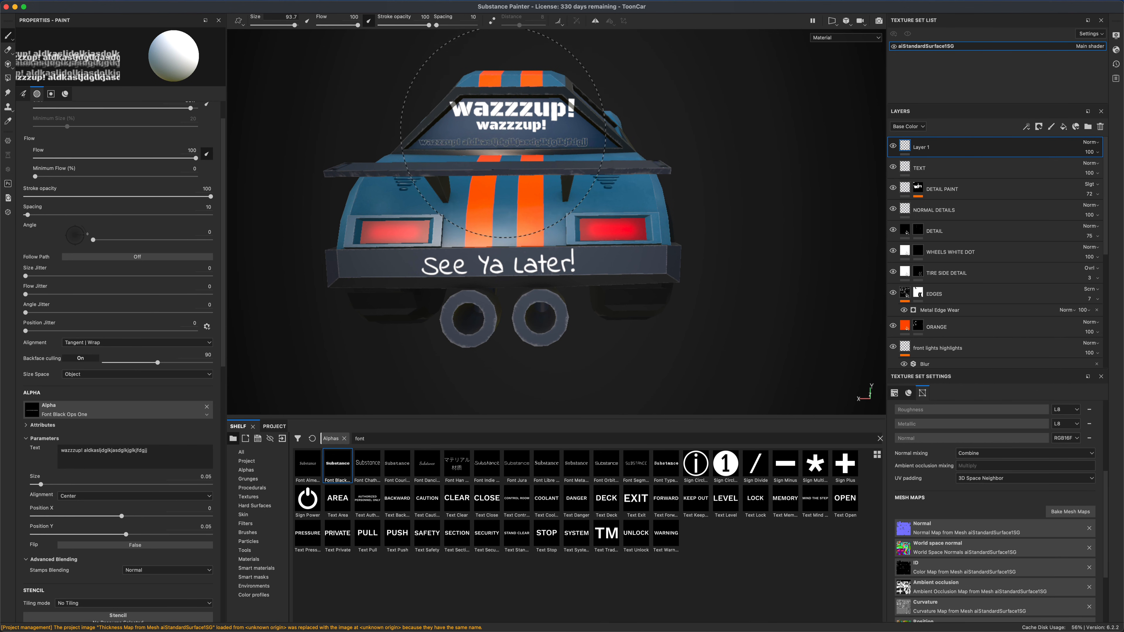
{"action": "left_click", "coordinate": [514, 131]}
{"action": "mouse_move", "coordinate": [677, 255]}
{"action": "left_mouse_down", "text": "alt"}
{"action": "mouse_move", "coordinate": [725, 231]}
{"action": "mouse_move", "coordinate": [657, 247]}
{"action": "mouse_move", "coordinate": [735, 203]}
{"action": "left_mouse_up", "text": "alt"}
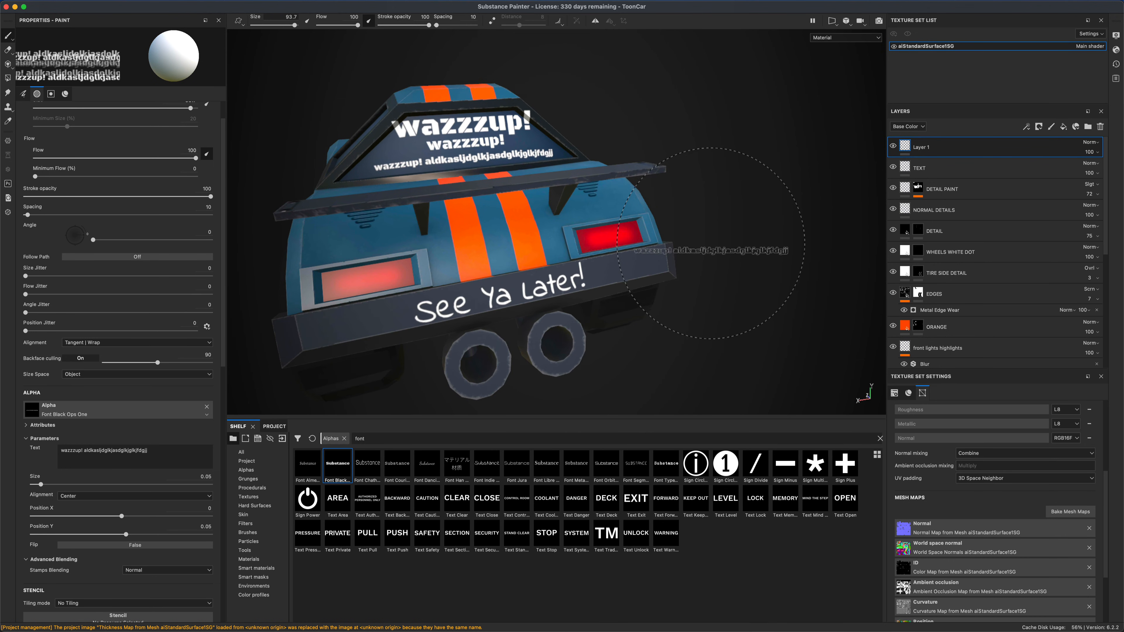
Step: Delete the layer holding the wazzzup! stamps and view the whole car from the side
{"action": "left_click", "coordinate": [1101, 127]}
{"action": "scroll", "coordinate": [726, 252], "scroll_direction": "down", "scroll_amount": 8}
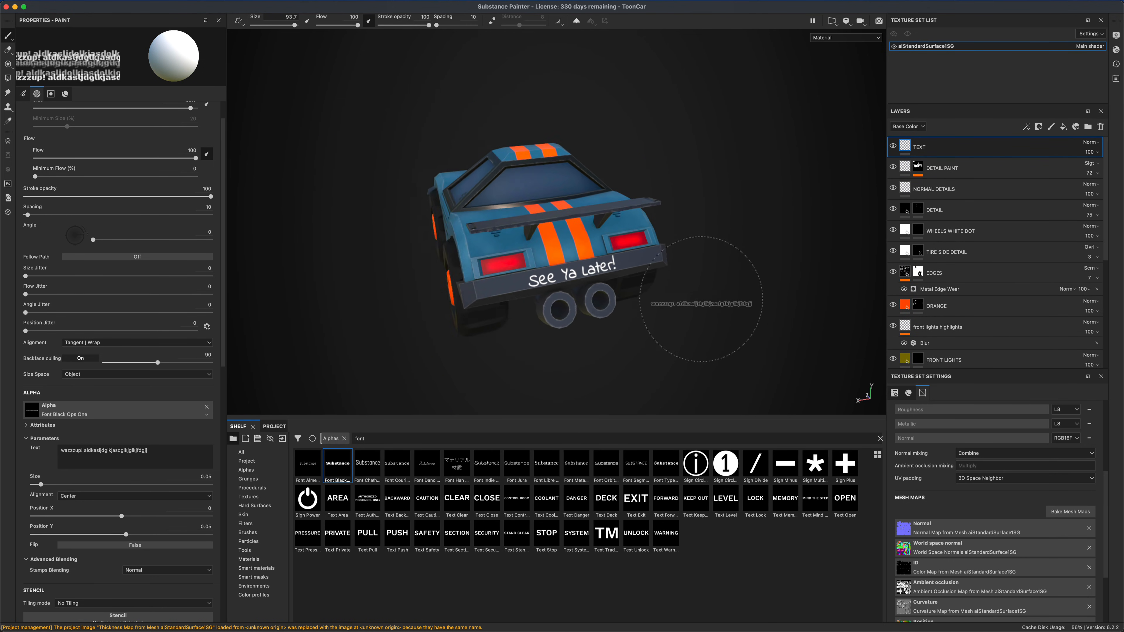
{"action": "left_click_drag", "start_coordinate": [695, 284], "coordinate": [602, 264], "text": "alt"}
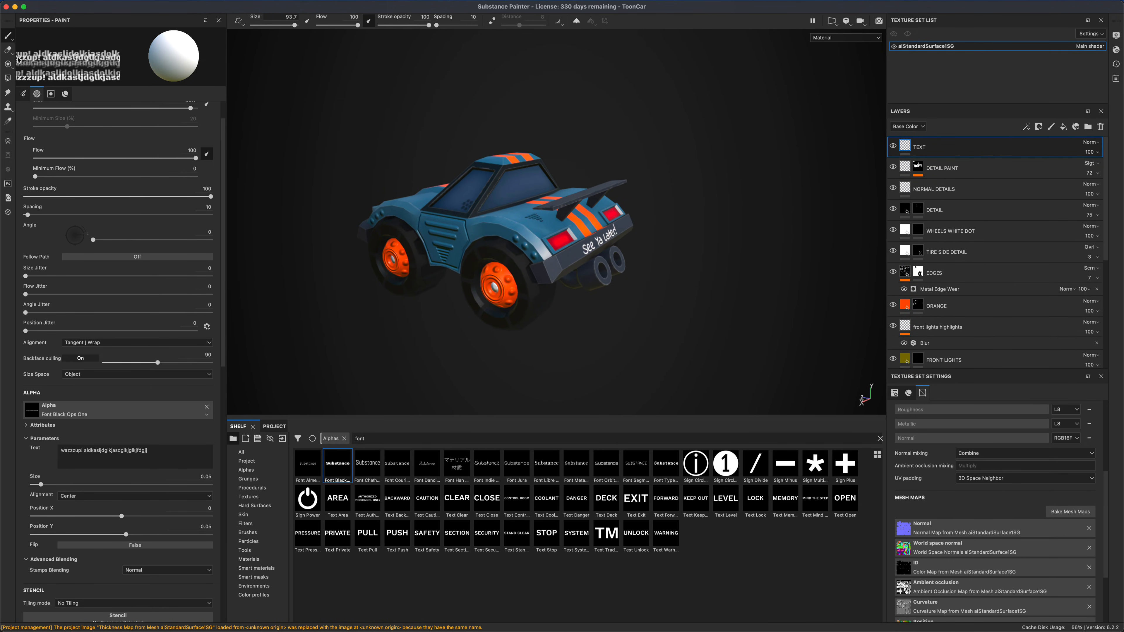
{"action": "left_click_drag", "start_coordinate": [352, 126], "coordinate": [361, 127], "text": "alt"}
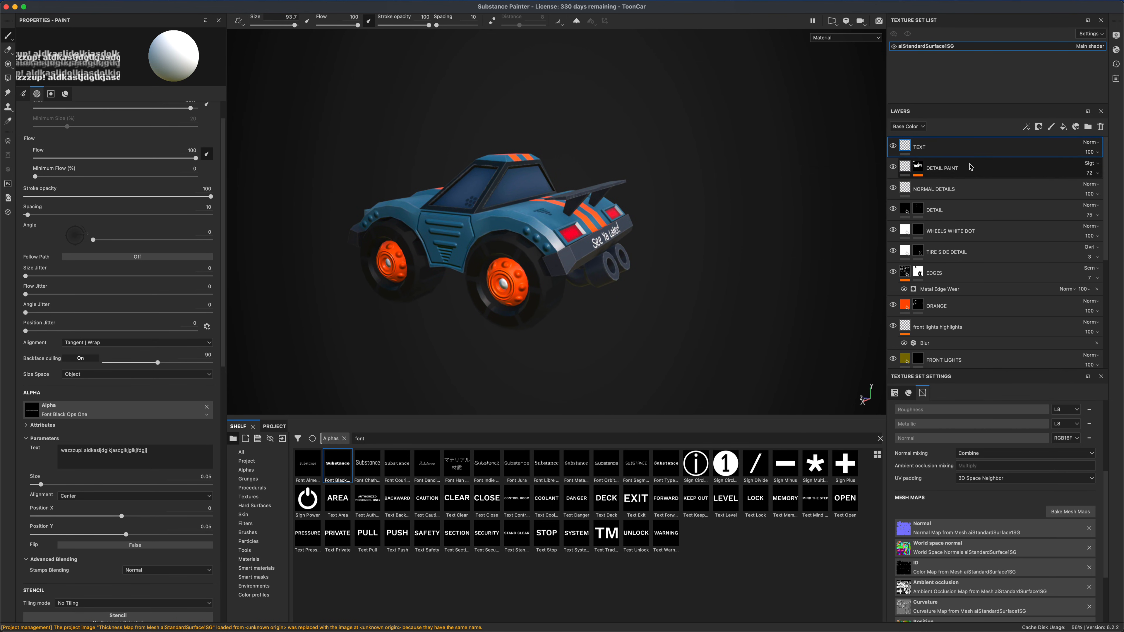
Step: Keep the TEXT layer selected and switch the paint tool to the Basic Hard brush
{"action": "left_click", "coordinate": [970, 167]}
{"action": "left_click", "coordinate": [972, 153]}
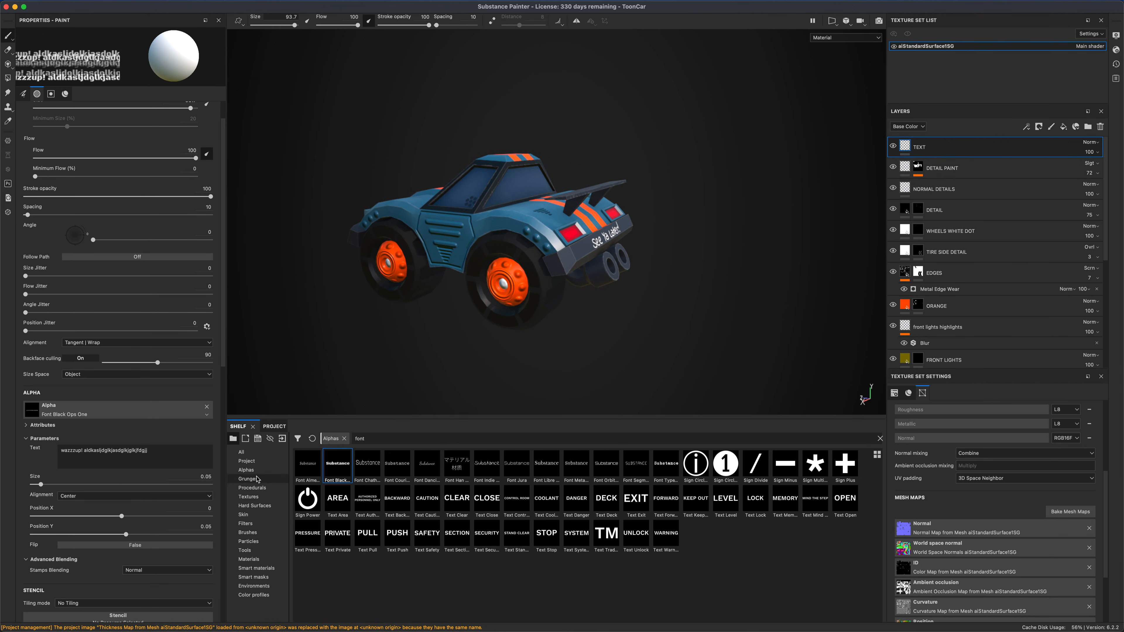
{"action": "left_click", "coordinate": [254, 533]}
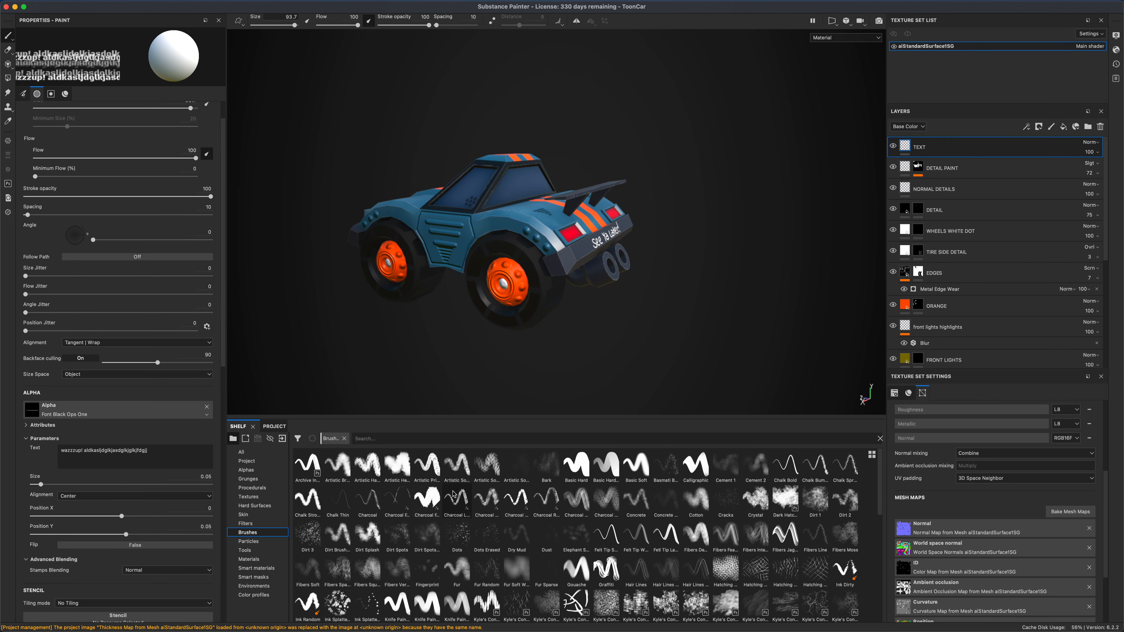
{"action": "left_click", "coordinate": [576, 465]}
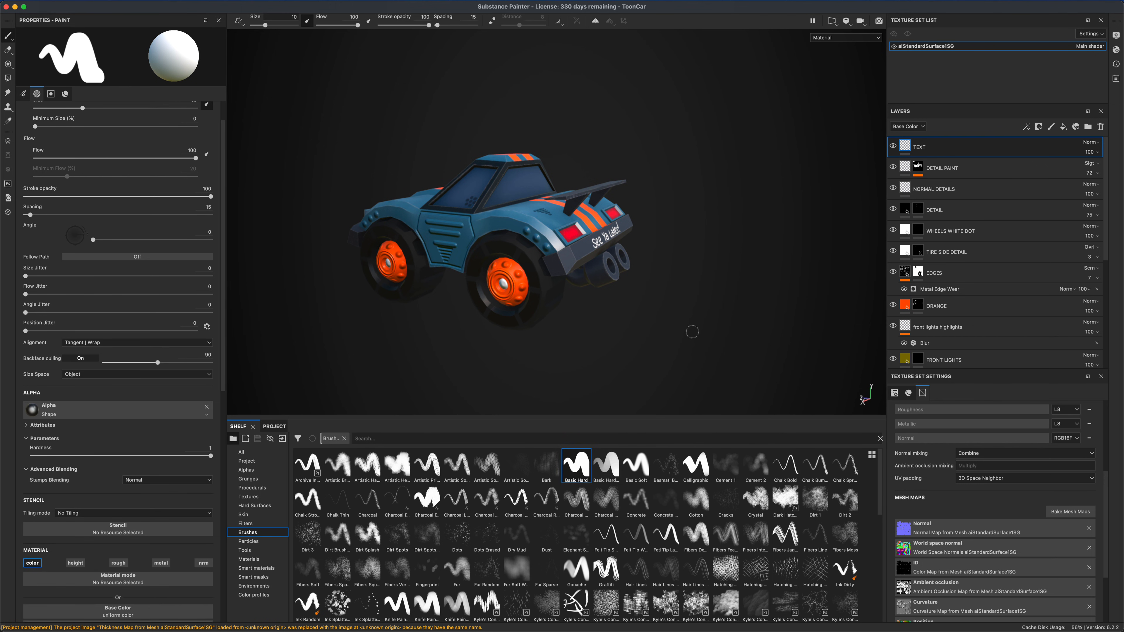
{"action": "mouse_move", "coordinate": [690, 329]}
{"action": "left_mouse_down", "text": "alt"}
{"action": "mouse_move", "coordinate": [730, 297]}
{"action": "mouse_move", "coordinate": [760, 301]}
{"action": "mouse_move", "coordinate": [728, 299]}
{"action": "mouse_move", "coordinate": [675, 327]}
{"action": "mouse_move", "coordinate": [743, 329]}
{"action": "mouse_move", "coordinate": [748, 293]}
{"action": "mouse_move", "coordinate": [532, 309]}
{"action": "mouse_move", "coordinate": [580, 311]}
{"action": "mouse_move", "coordinate": [668, 281]}
{"action": "mouse_move", "coordinate": [488, 255]}
{"action": "left_mouse_up", "text": "alt"}
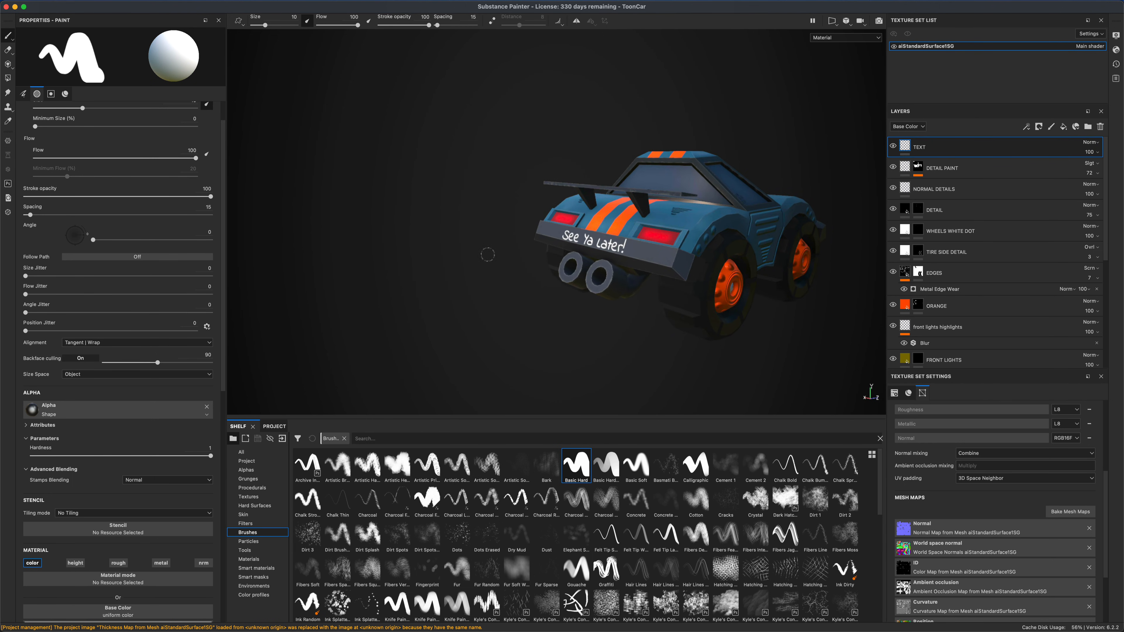
{"action": "left_click_drag", "start_coordinate": [851, 344], "coordinate": [705, 301], "text": "alt"}
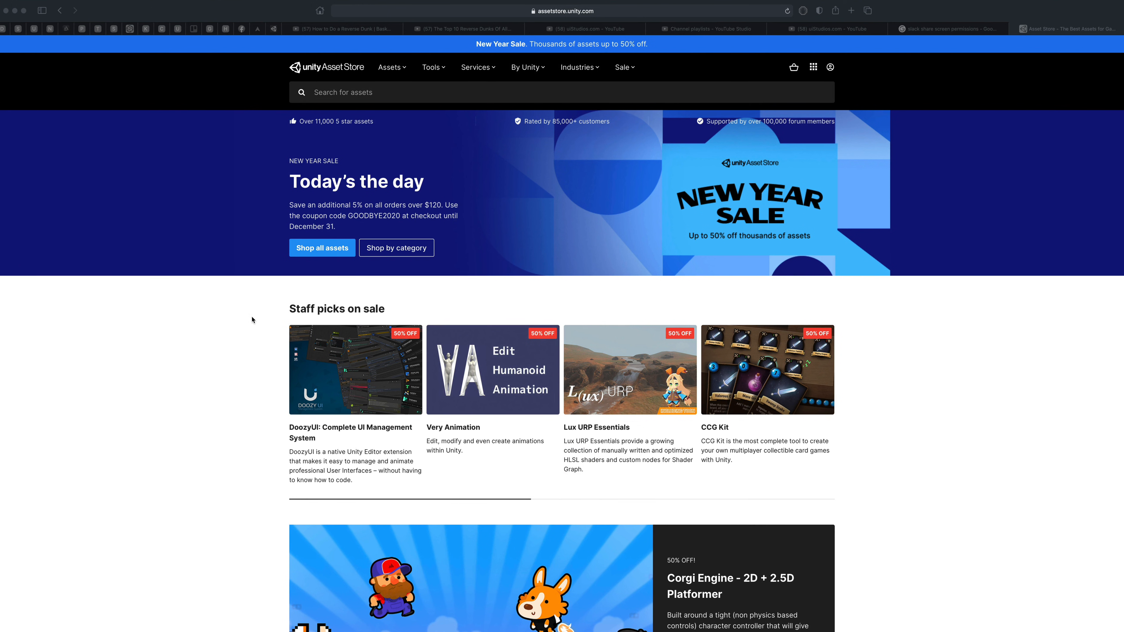
Step: Switch to the browser and look over the sale and popular assets on the Unity Asset Store home page
{"action": "scroll", "coordinate": [250, 342], "scroll_direction": "down", "scroll_amount": 12}
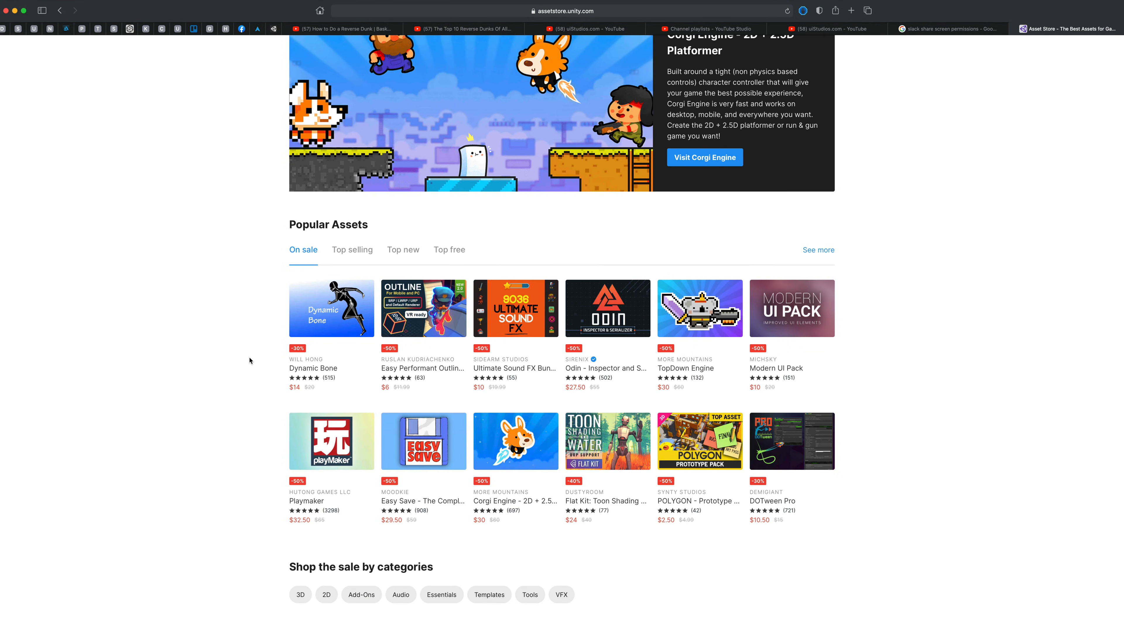
{"action": "scroll", "coordinate": [261, 359], "scroll_direction": "down", "scroll_amount": 1}
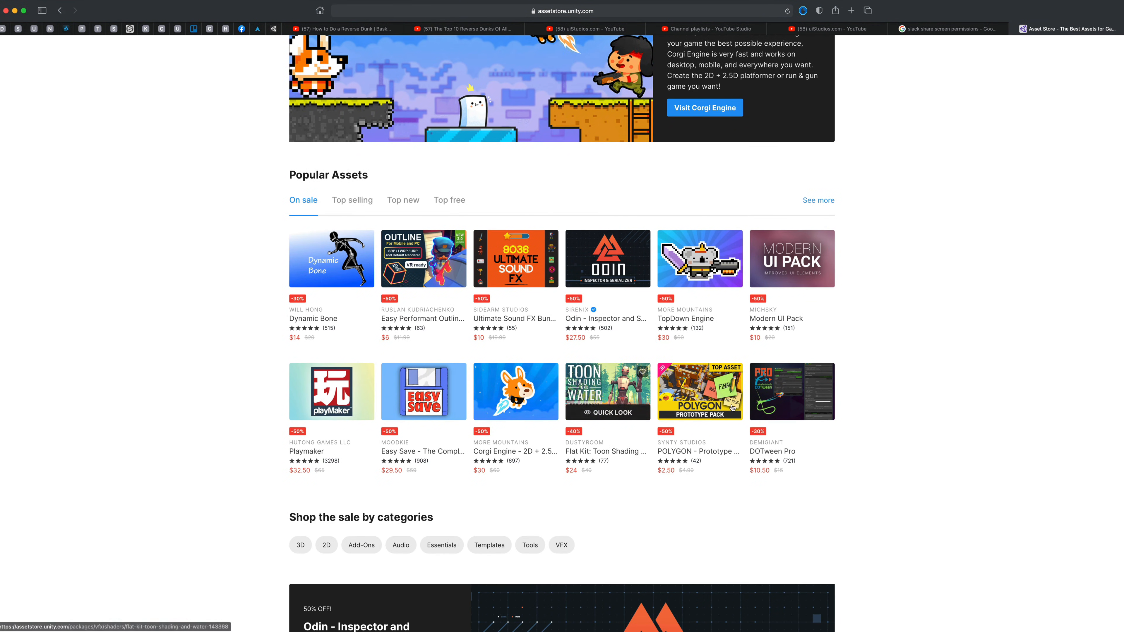
{"action": "scroll", "coordinate": [912, 403], "scroll_direction": "down", "scroll_amount": 17}
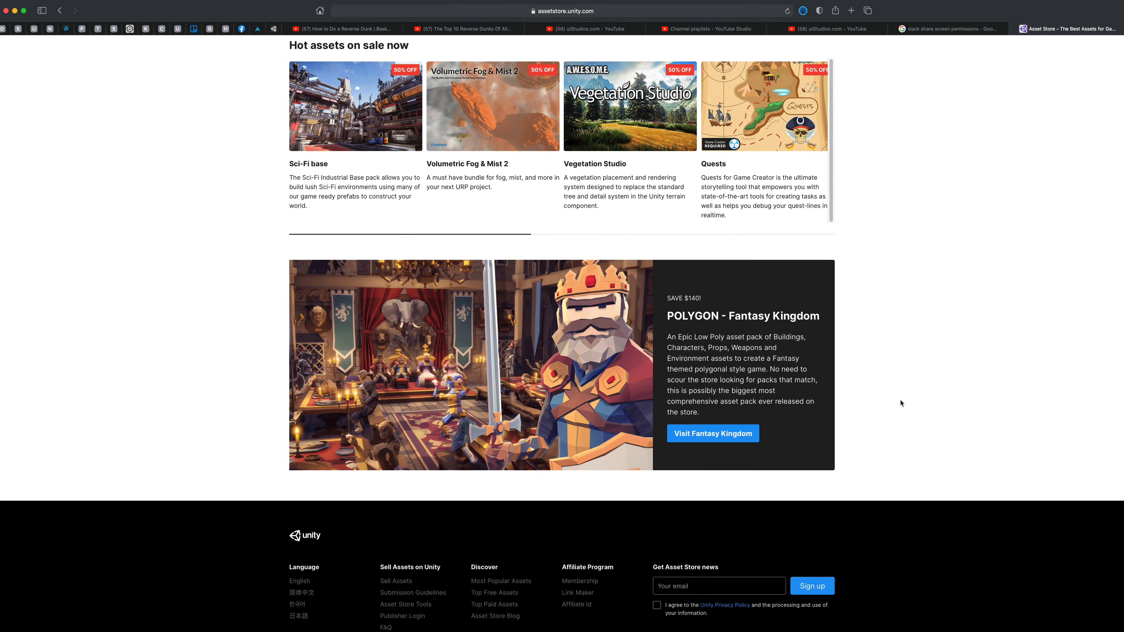
{"action": "scroll", "coordinate": [901, 403], "scroll_direction": "up", "scroll_amount": 20}
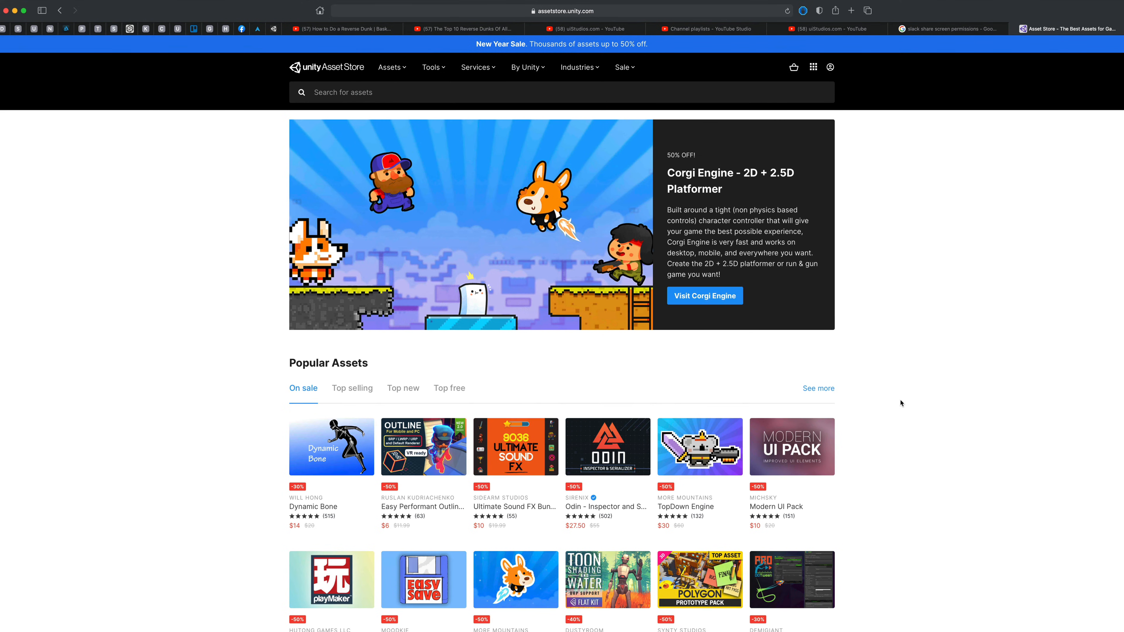
{"action": "scroll", "coordinate": [935, 413], "scroll_direction": "up", "scroll_amount": 9}
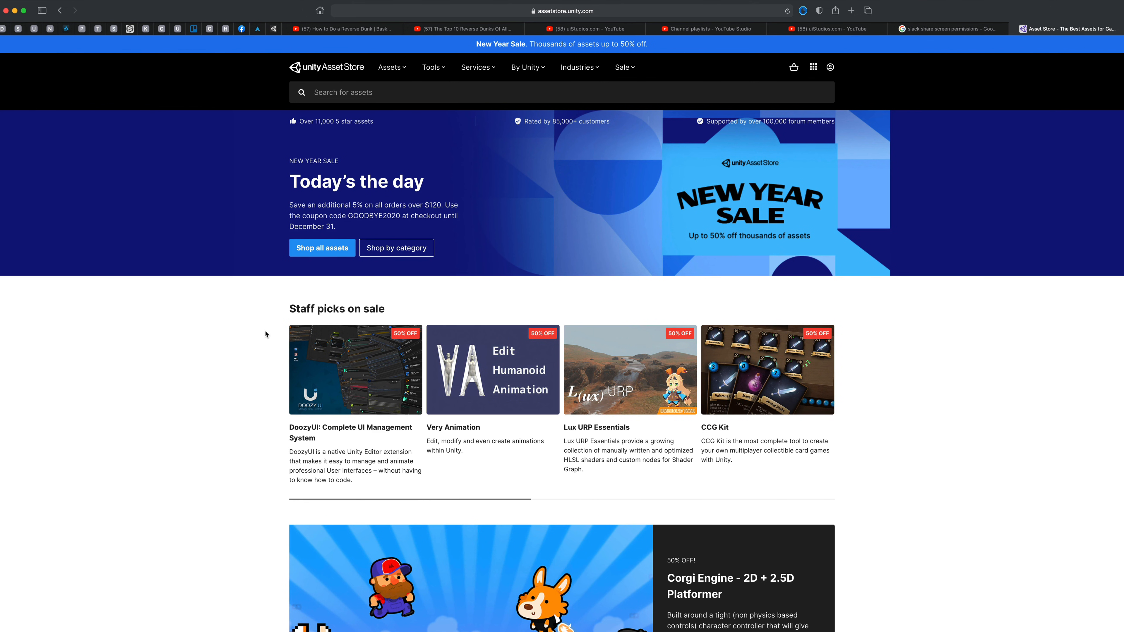
{"action": "scroll", "coordinate": [266, 334], "scroll_direction": "down", "scroll_amount": 4}
{"action": "scroll", "coordinate": [265, 335], "scroll_direction": "up", "scroll_amount": 4}
Step: Search the Asset Store for uistudios and open the uiStudios.com publisher page to look over its assets
{"action": "left_click", "coordinate": [383, 97]}
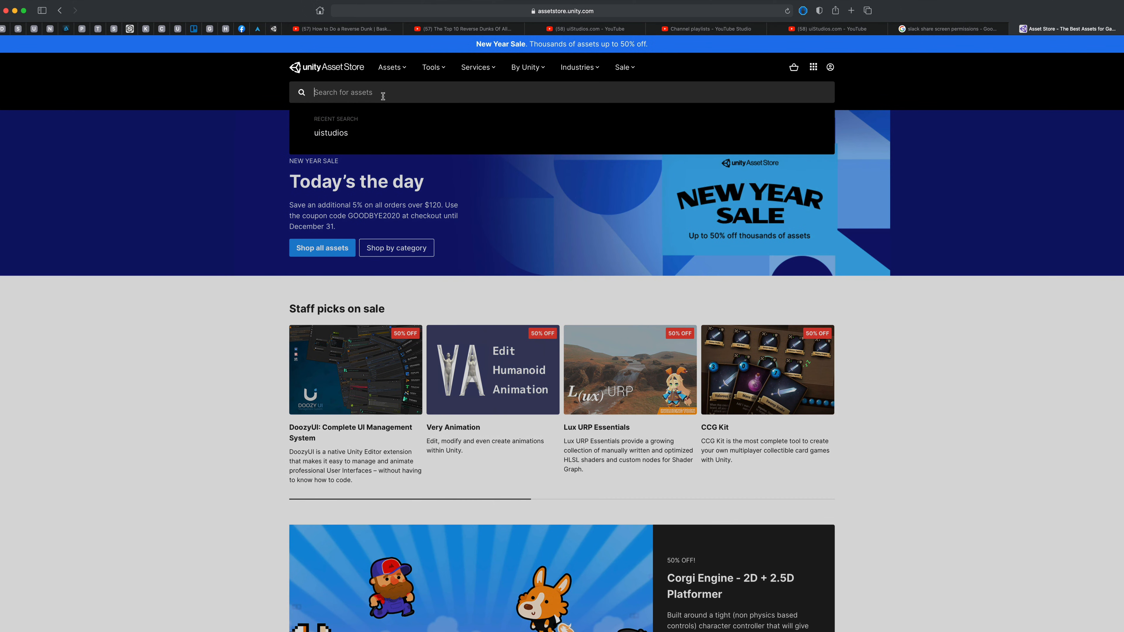
{"action": "left_click", "coordinate": [364, 135]}
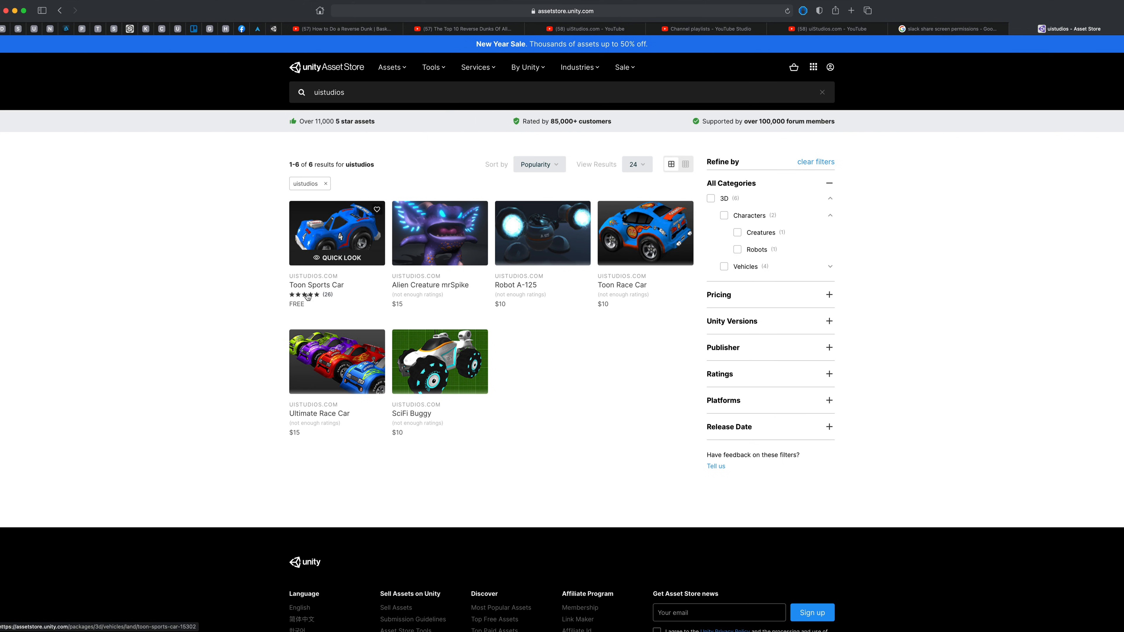
{"action": "left_click", "coordinate": [311, 277]}
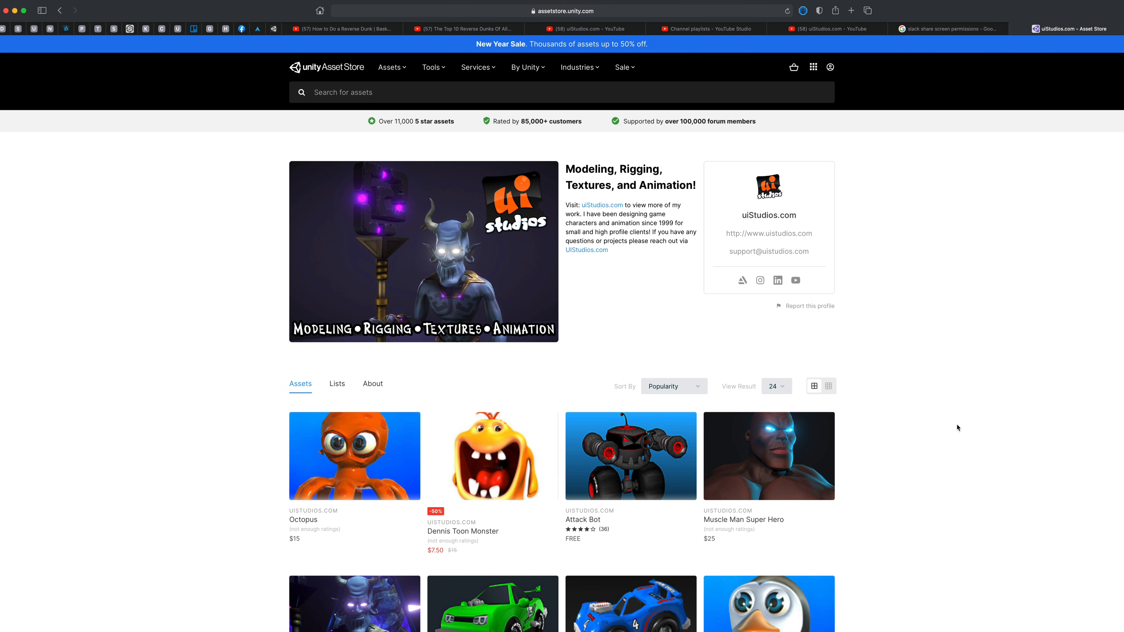
{"action": "scroll", "coordinate": [956, 428], "scroll_direction": "down", "scroll_amount": 5}
{"action": "scroll", "coordinate": [956, 427], "scroll_direction": "up", "scroll_amount": 5}
{"action": "scroll", "coordinate": [879, 314], "scroll_direction": "down", "scroll_amount": 2}
{"action": "scroll", "coordinate": [879, 315], "scroll_direction": "up", "scroll_amount": 2}
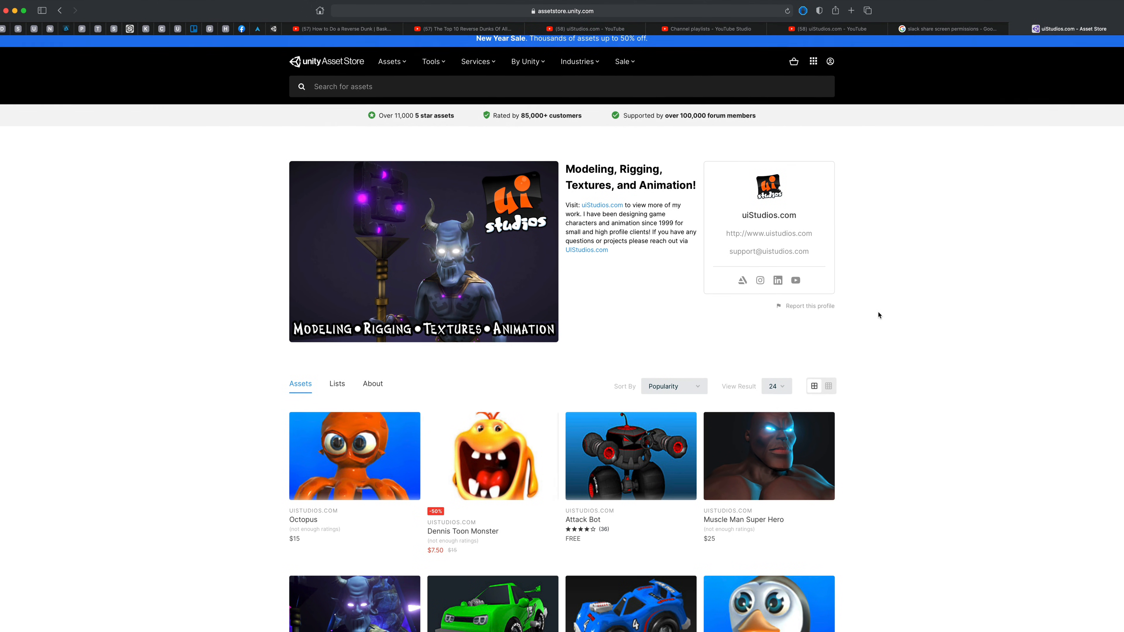